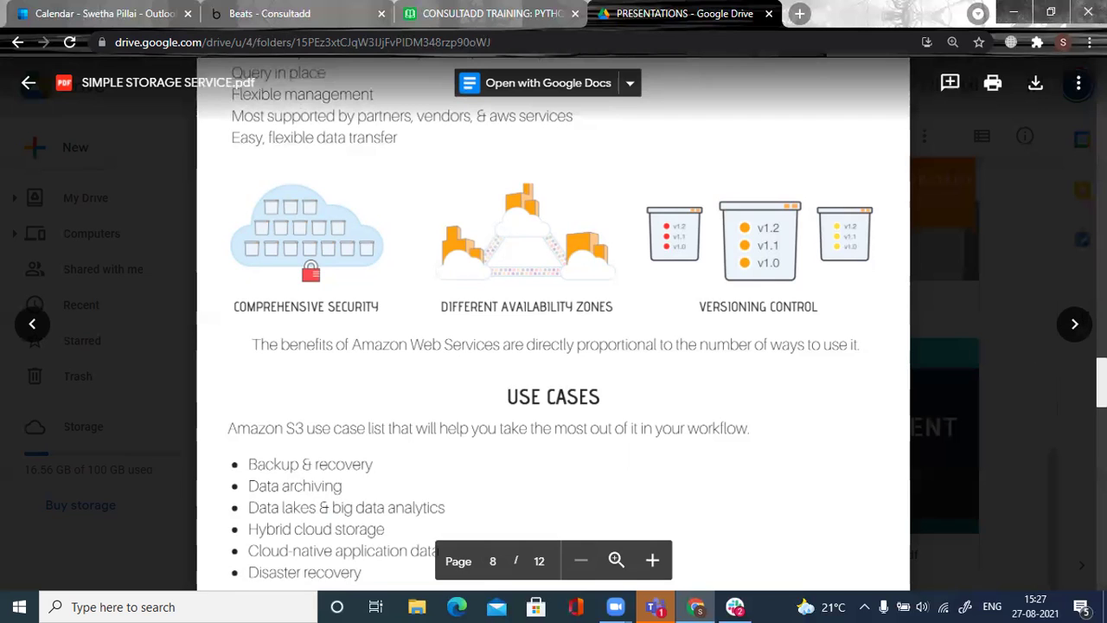
Scroll the S3 PDF to page 8, showing the Use Cases list and media-company scenario.
scroll(554, 347, "down", 1)
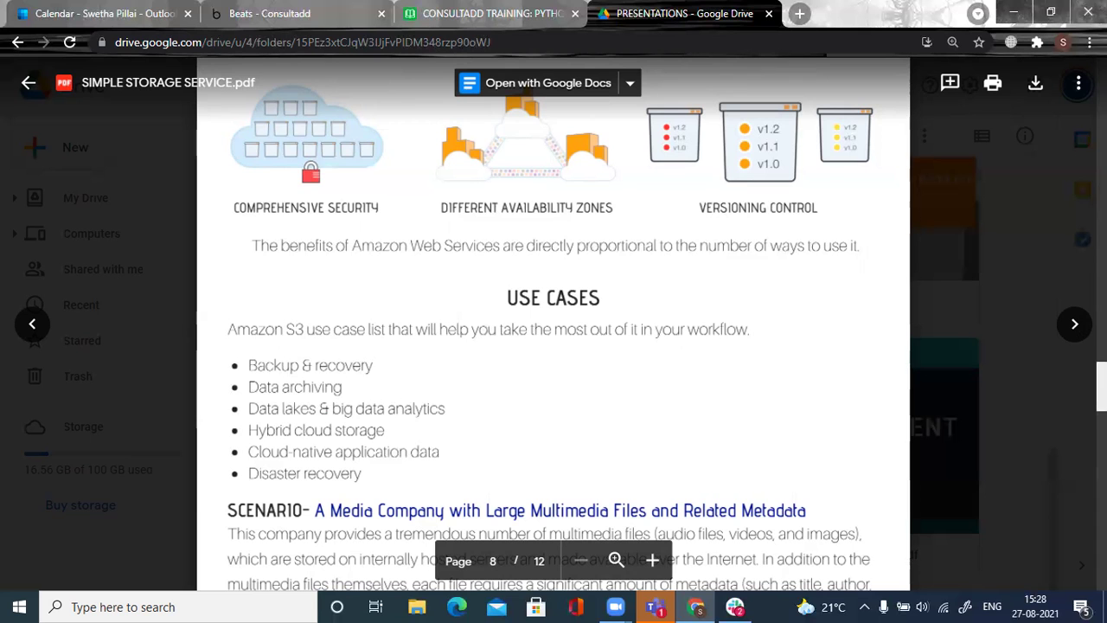
Read through the PDF's bucket-creation pages 9–10, return to page 8, and start a blank new tab.
scroll(504, 292, "down", 3)
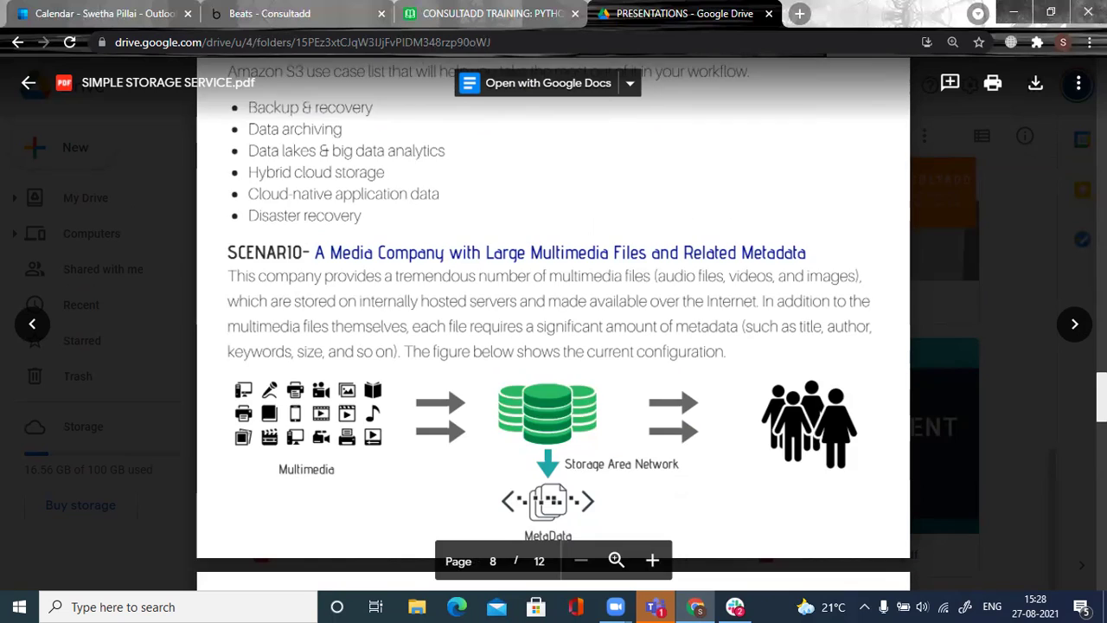
scroll(553, 320, "down", 12)
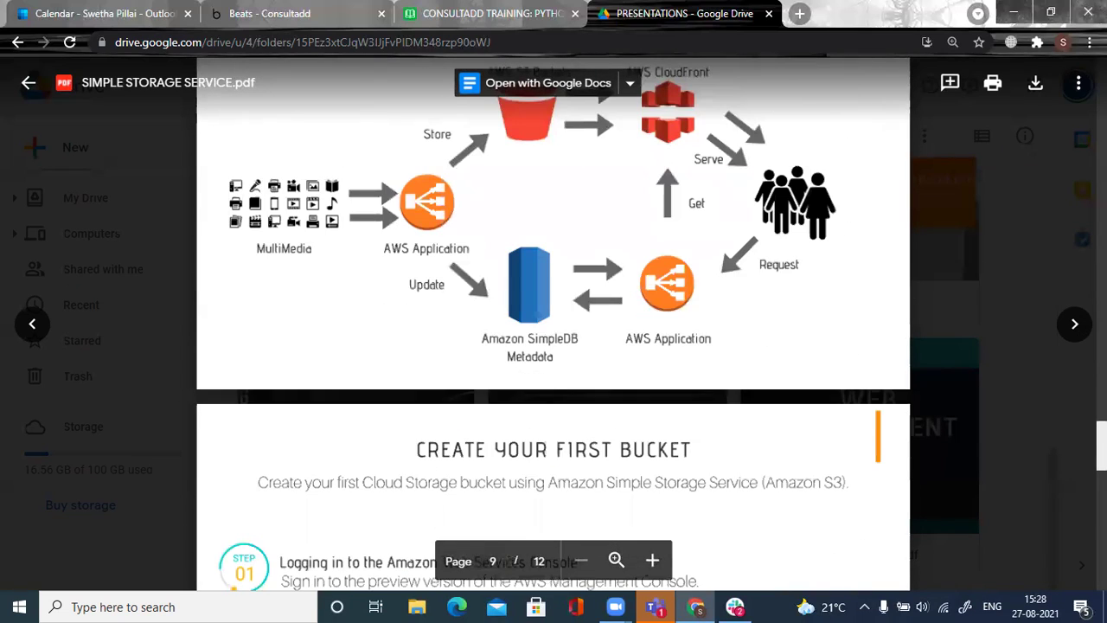
scroll(554, 320, "down", 1)
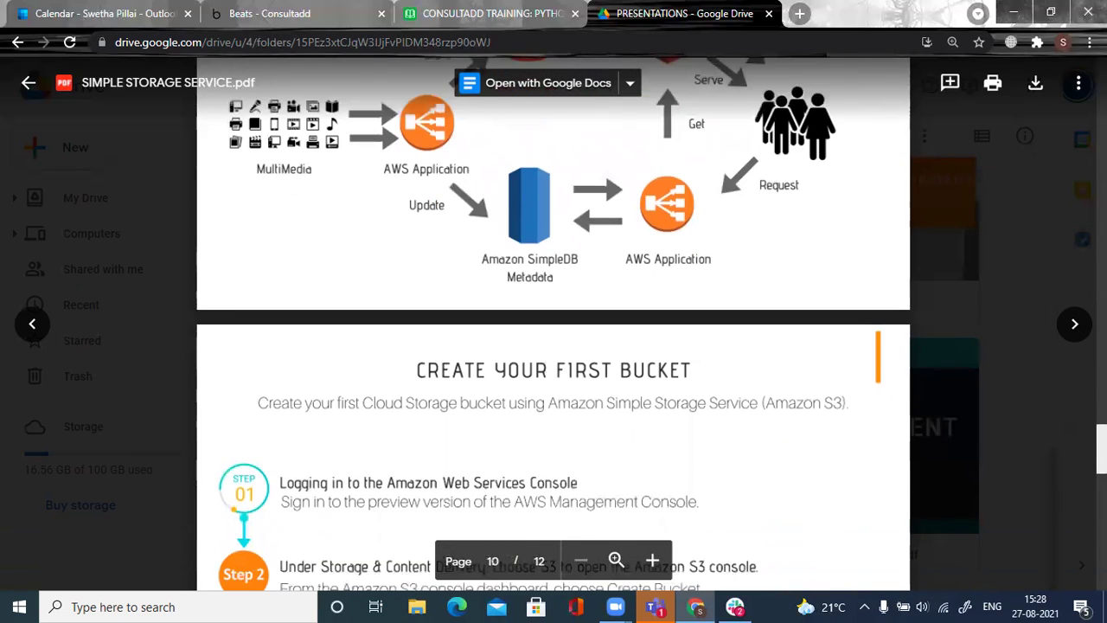
scroll(554, 320, "down", 5)
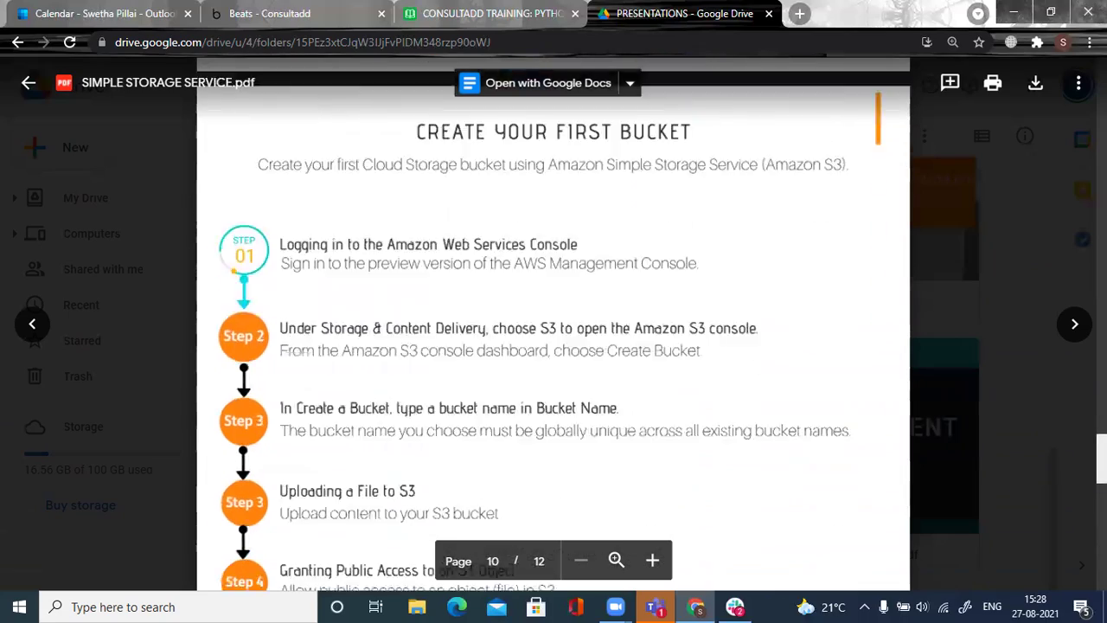
scroll(554, 320, "up", 15)
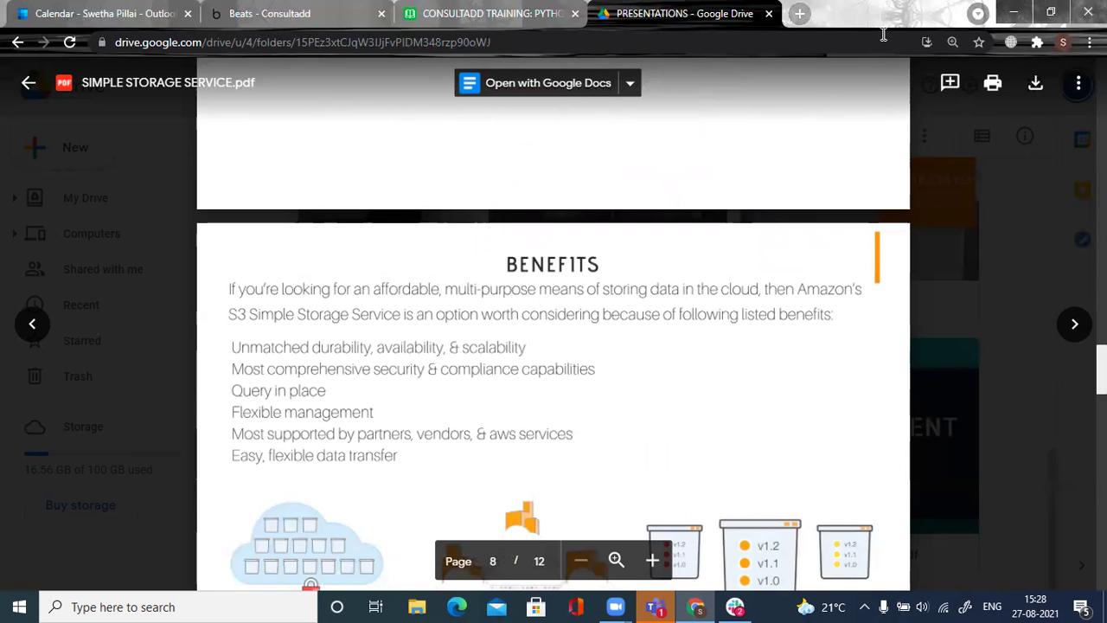
key("ctrl+t")
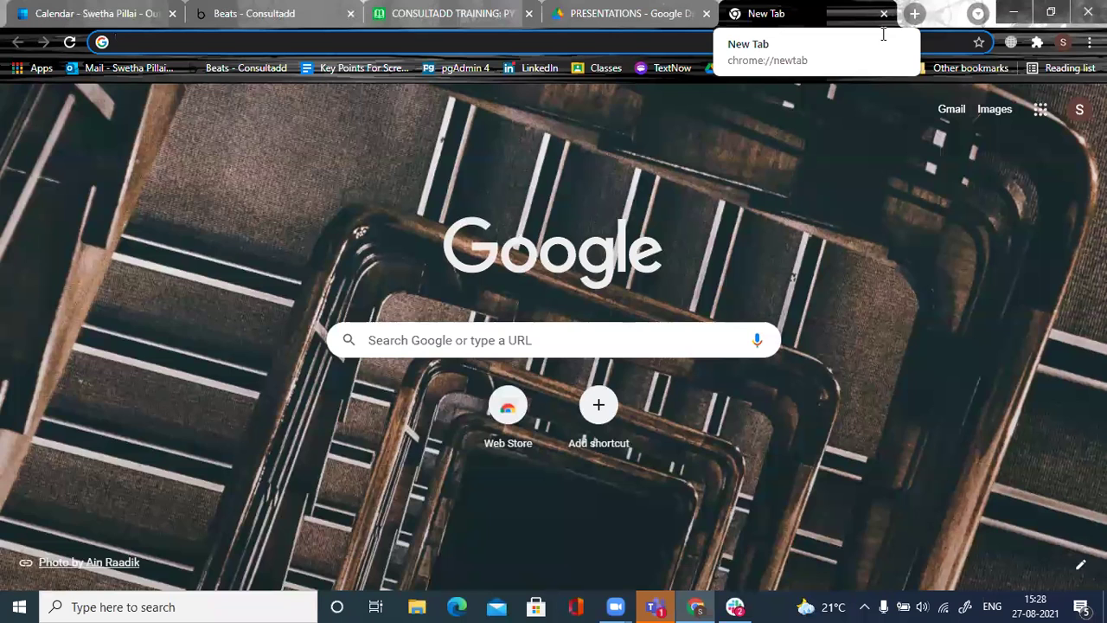
Go to aws.amazon.com and reach the AWS console sign-in page.
type("aws.amazon.com")
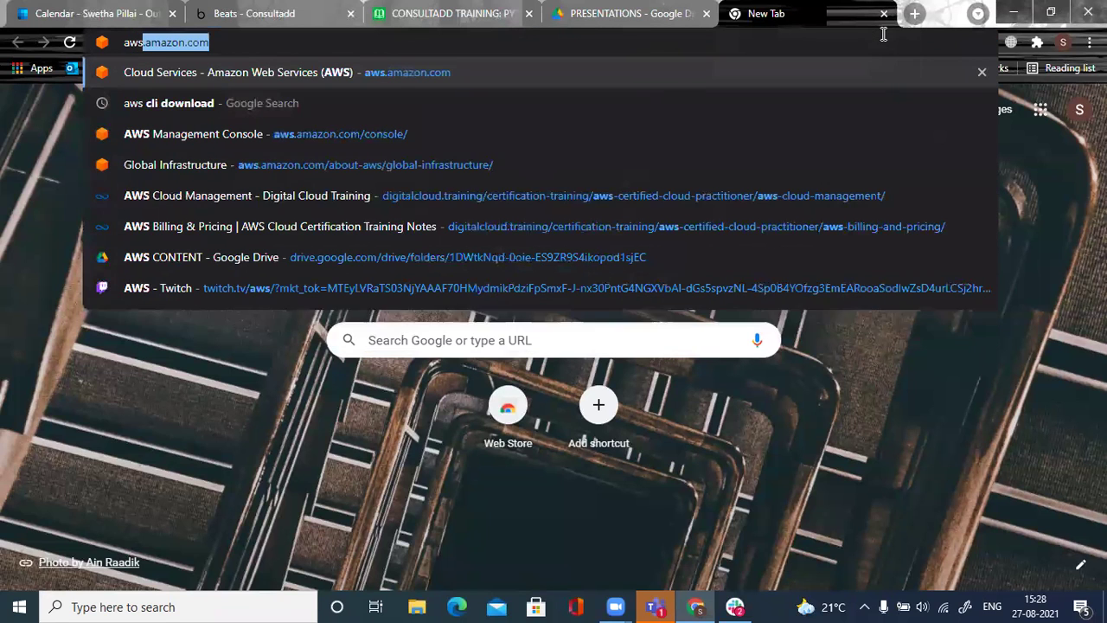
left_click(333, 84)
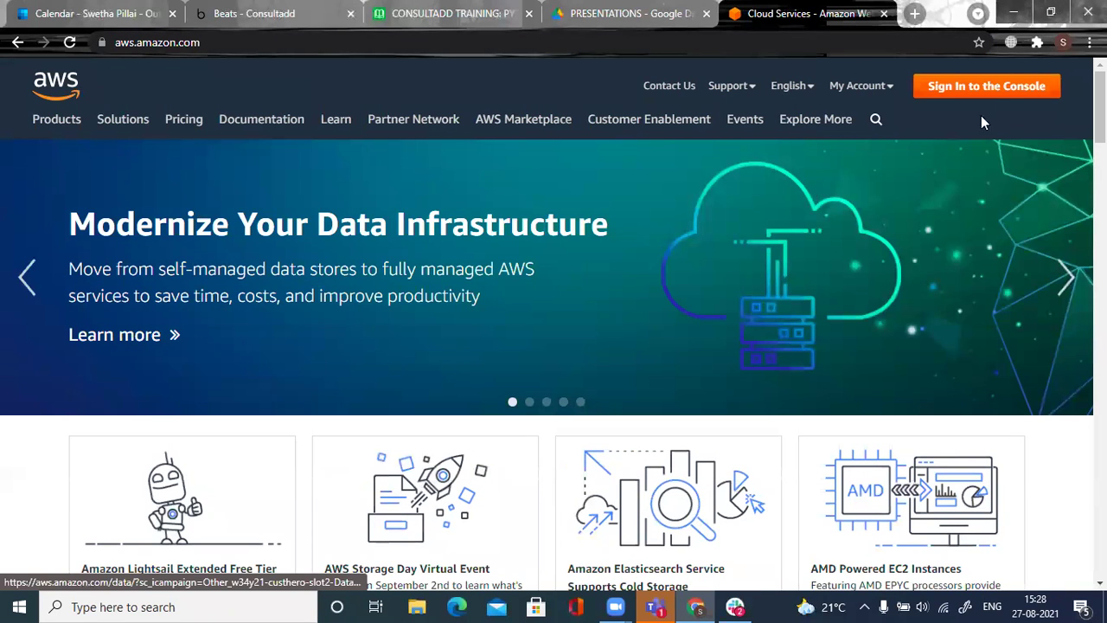
left_click(995, 102)
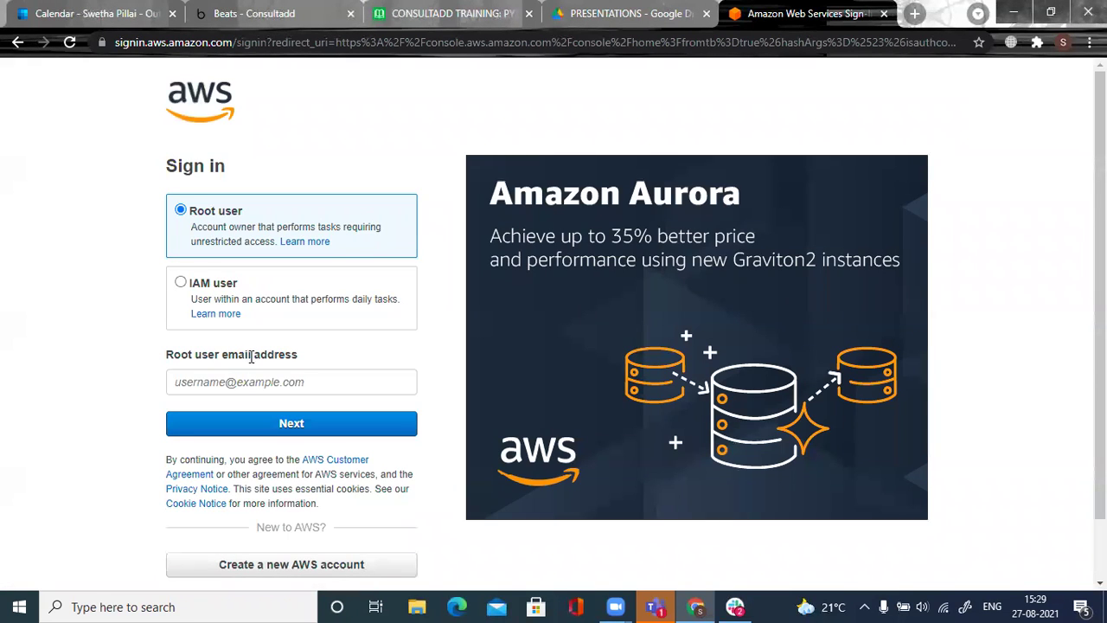
Enter the saved root user e-mail address and continue to the next sign-in step.
left_click(251, 378)
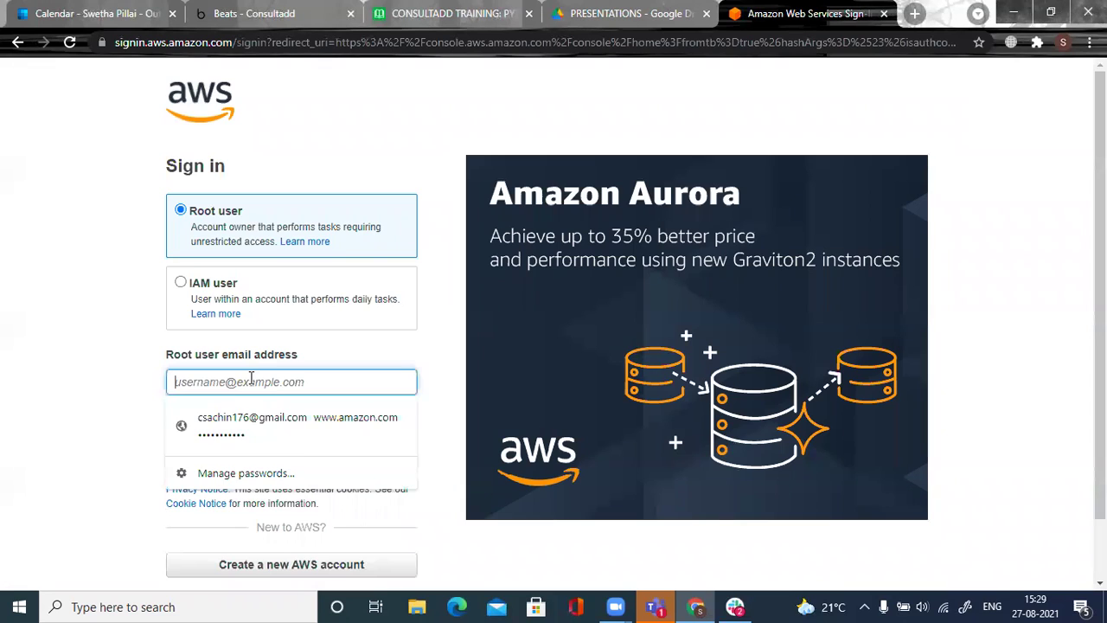
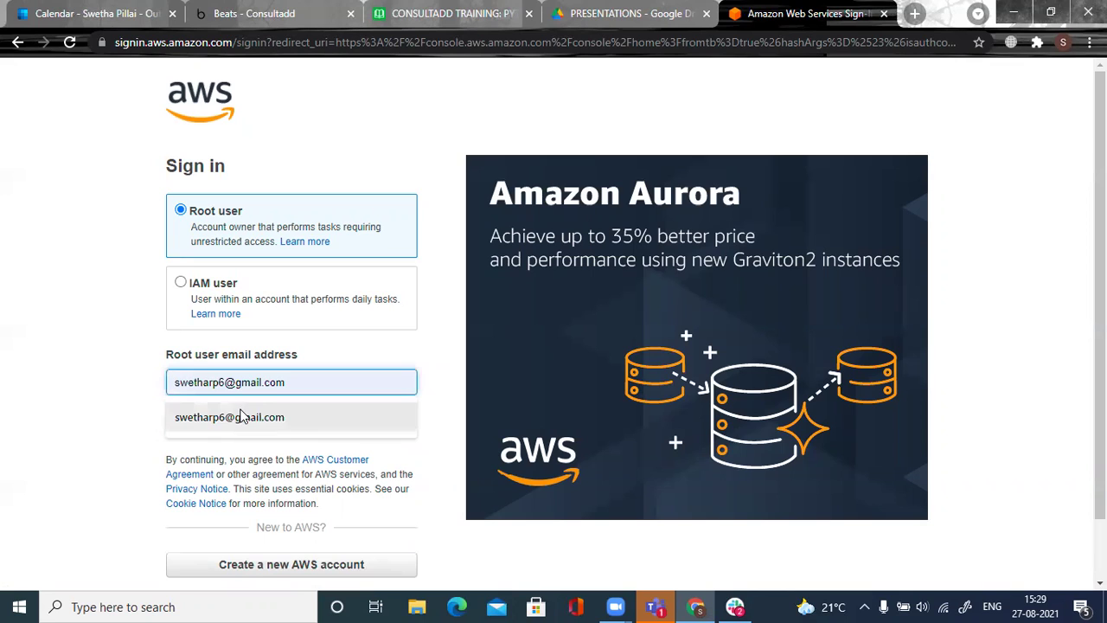
left_click(240, 408)
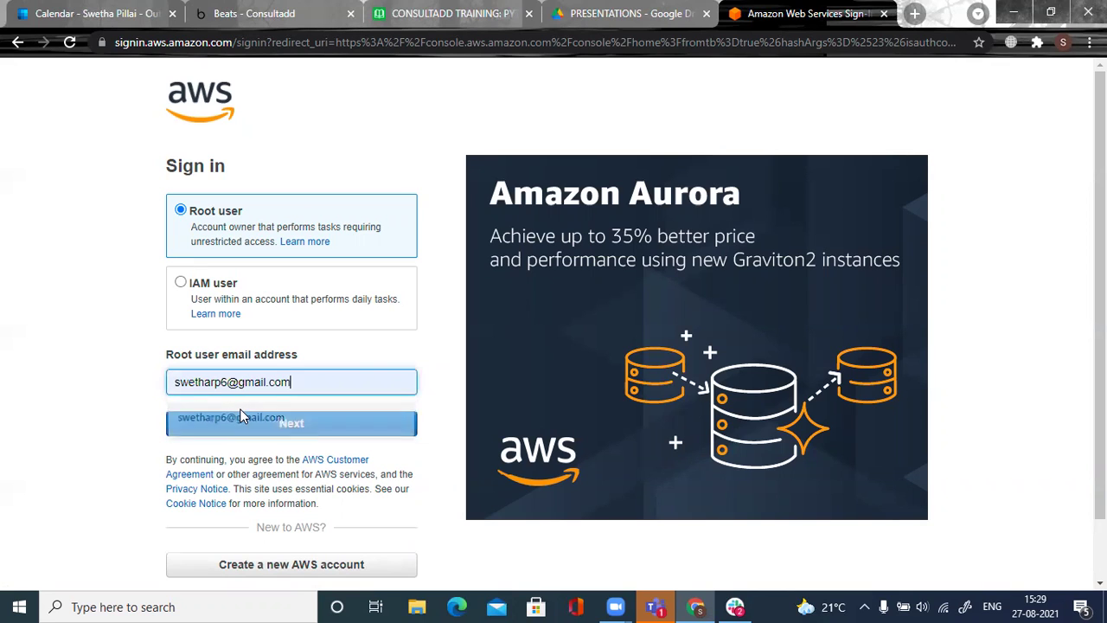
left_click(266, 425)
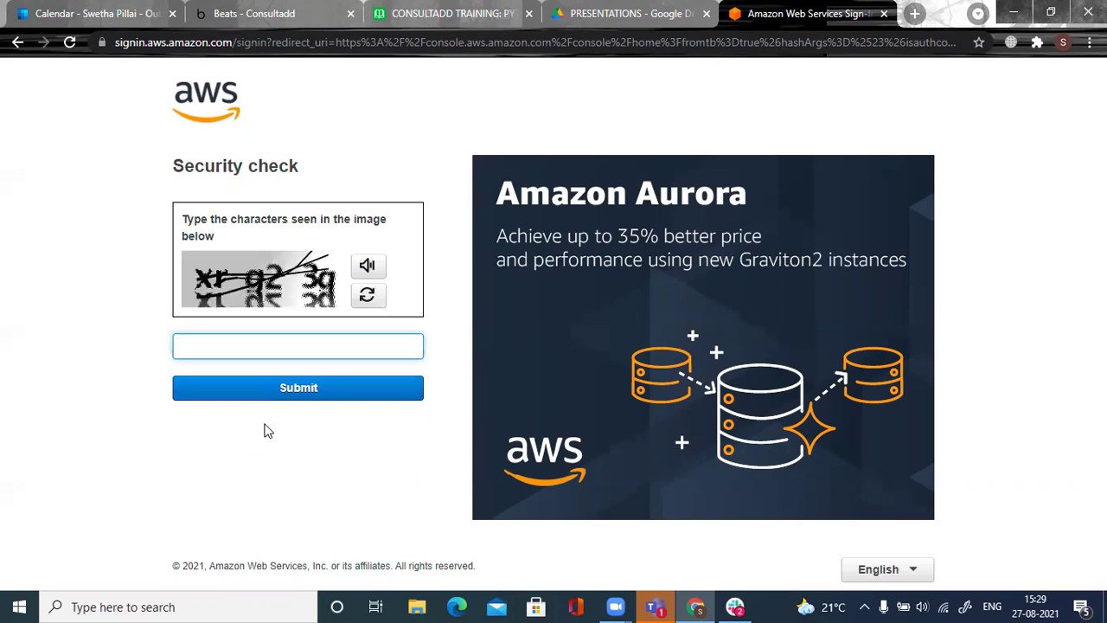
Pass the security check with a refreshed image, then sign in with the account password.
left_click(315, 390)
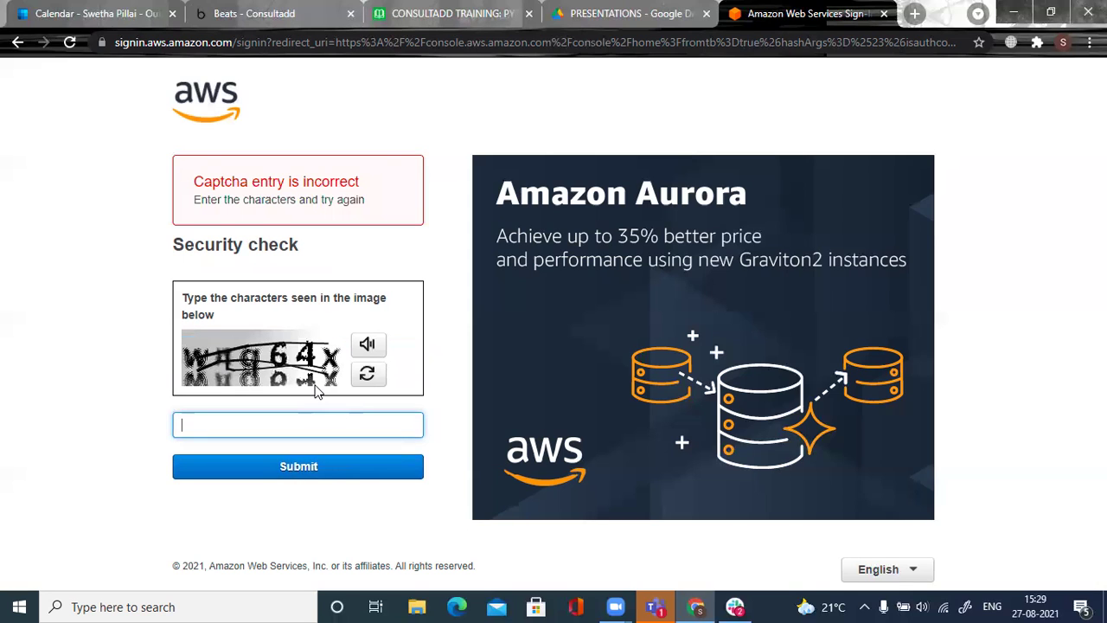
left_click(368, 375)
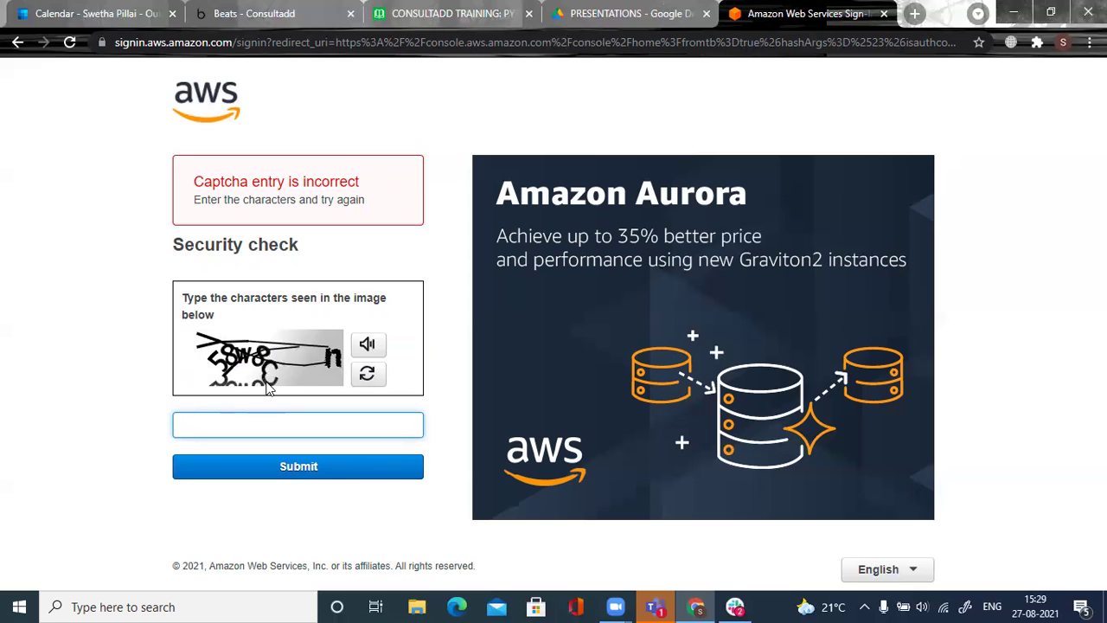
left_click(294, 472)
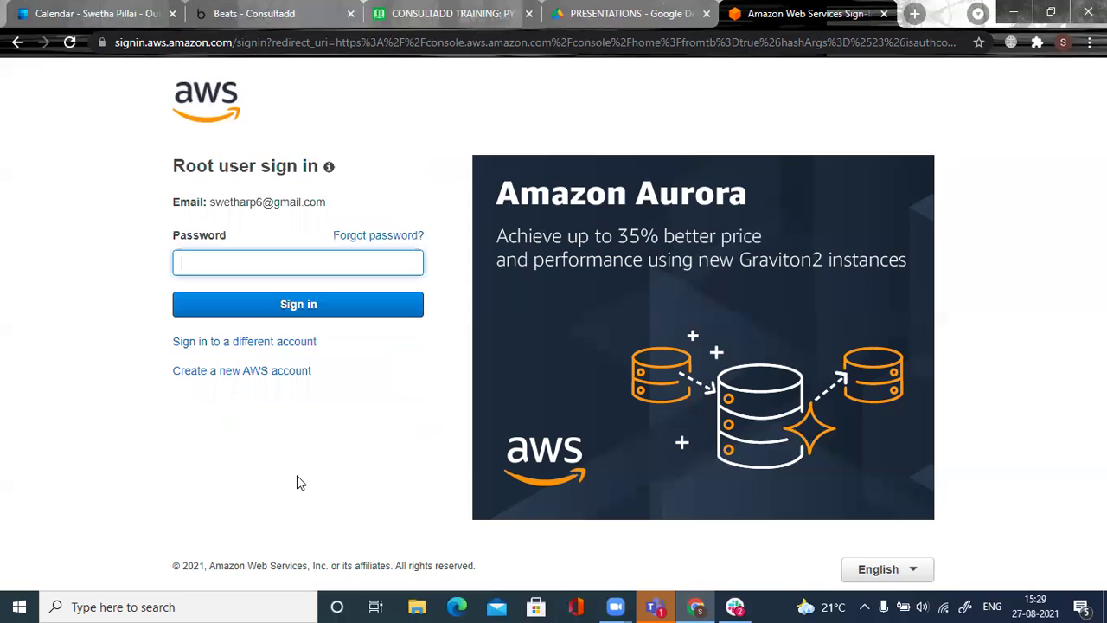
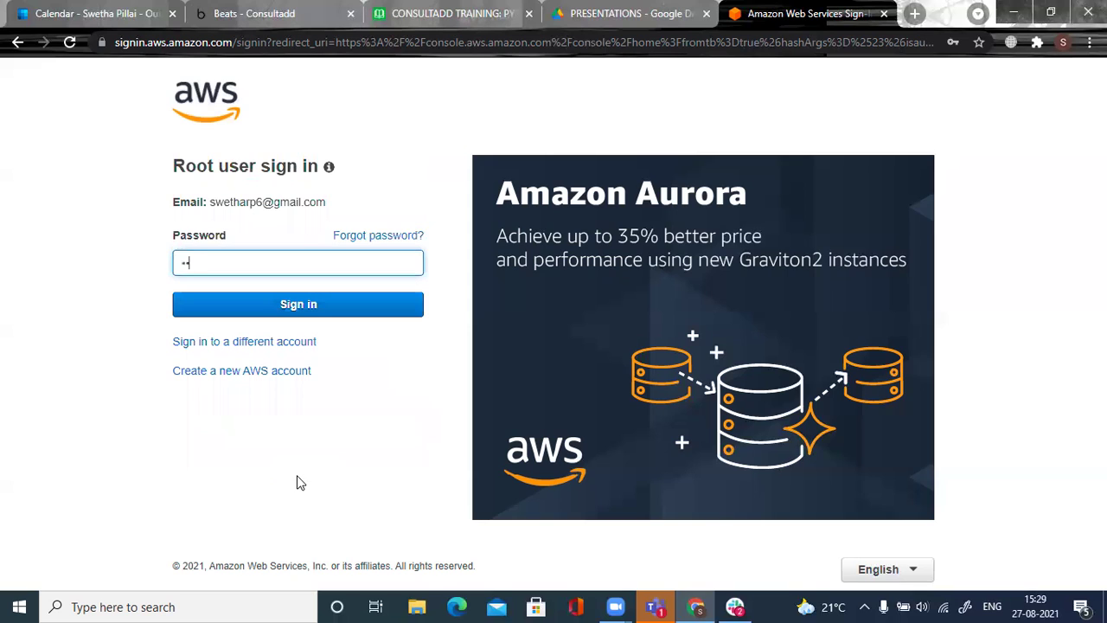
key("Return")
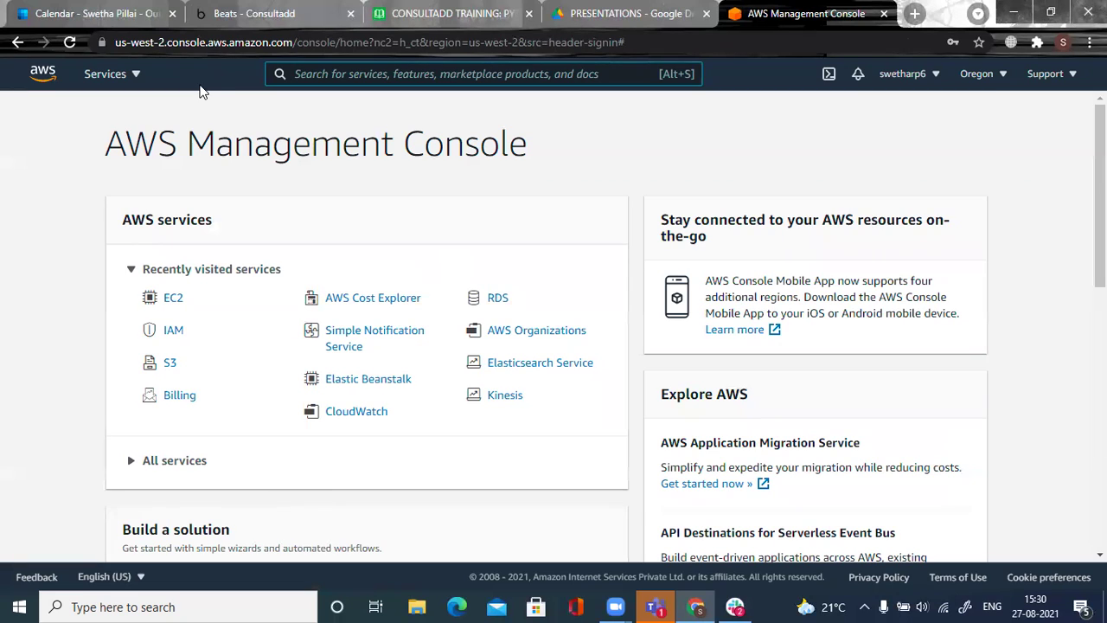
Open S3 from the Services menu, dismiss the Buckets help panel, and begin a new bucket.
left_click(136, 78)
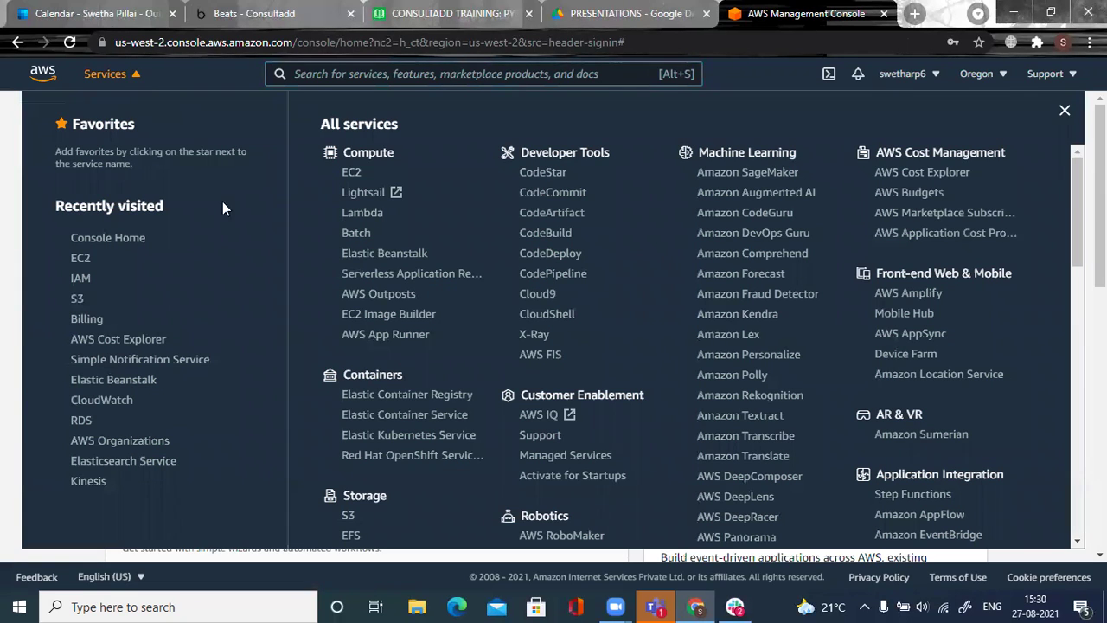
left_click(349, 517)
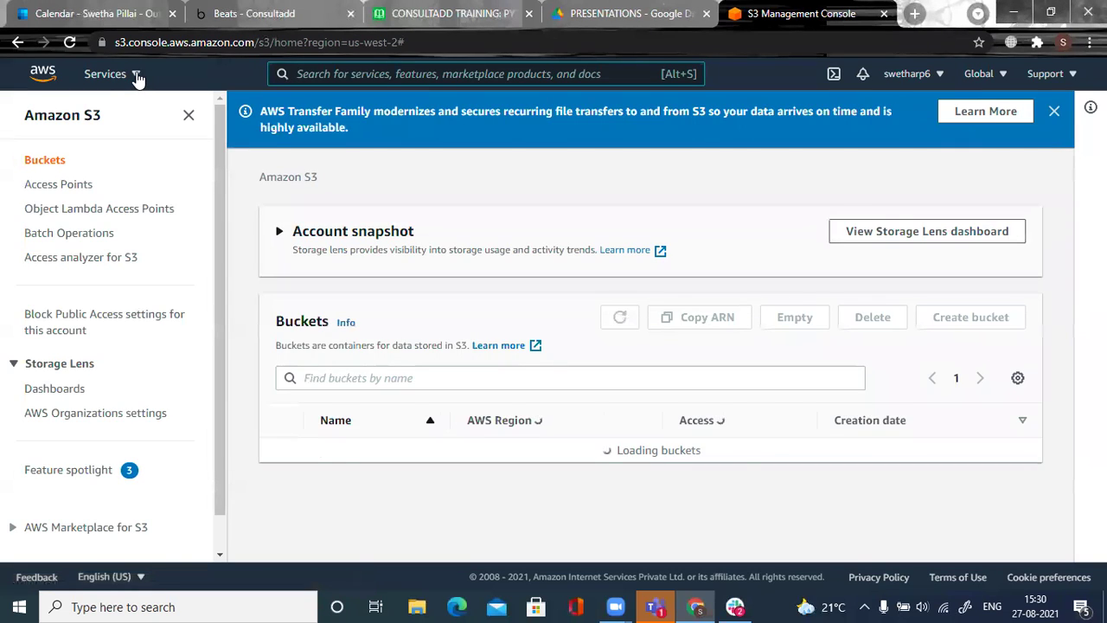
left_click(137, 76)
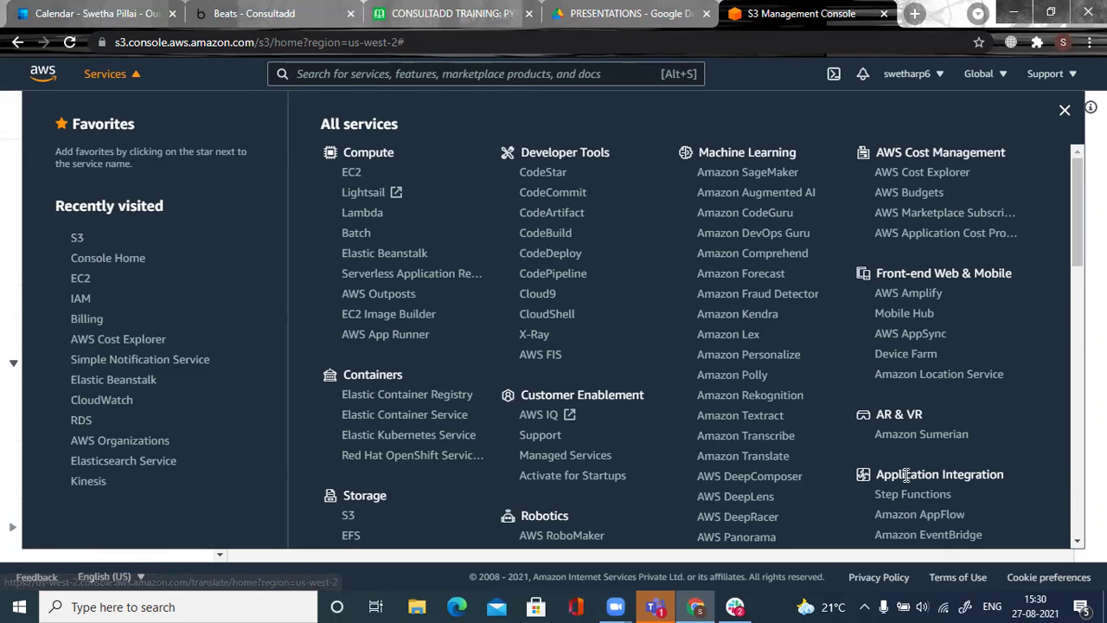
key("Escape")
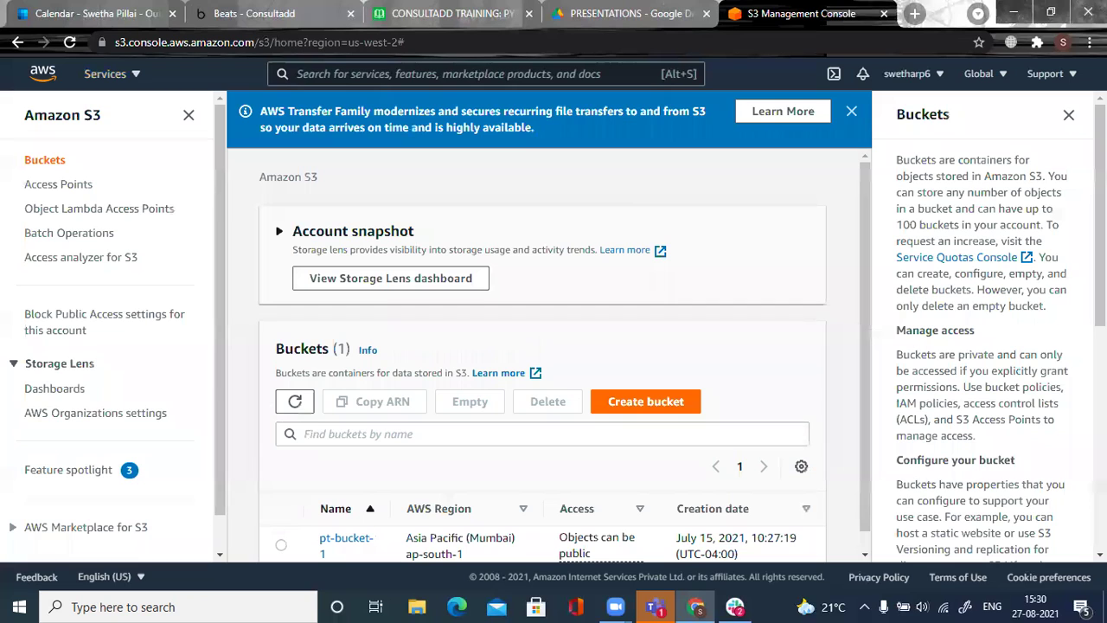
left_click(1069, 118)
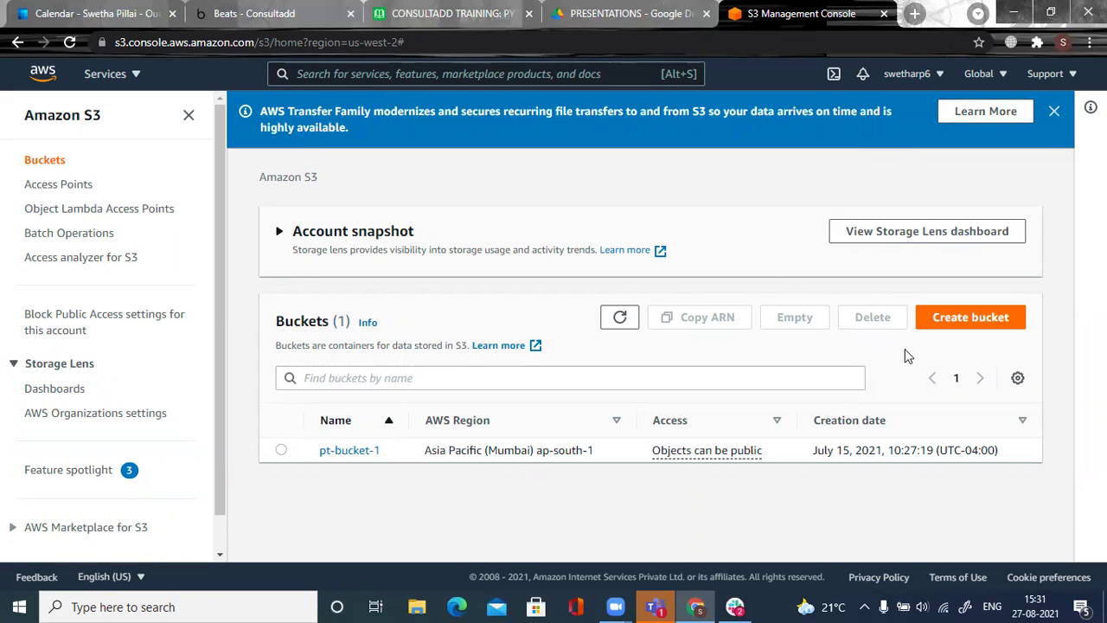
left_click(970, 319)
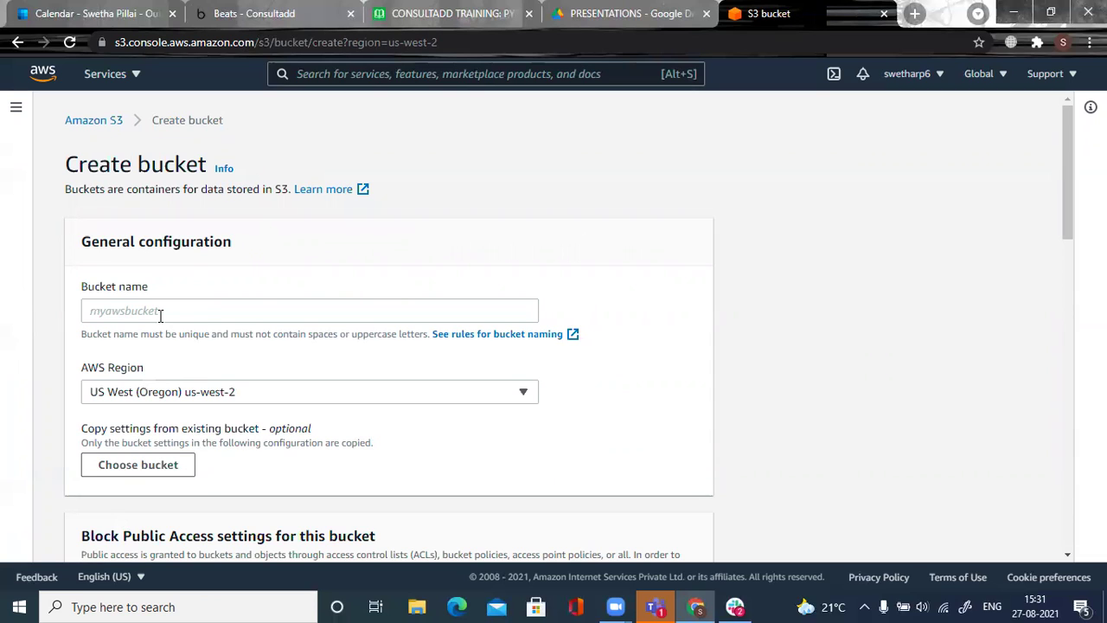
Name the bucket demo-training-bucket, keep region US West (Oregon) us-west-2, and reach Block Public Access settings.
left_click(144, 308)
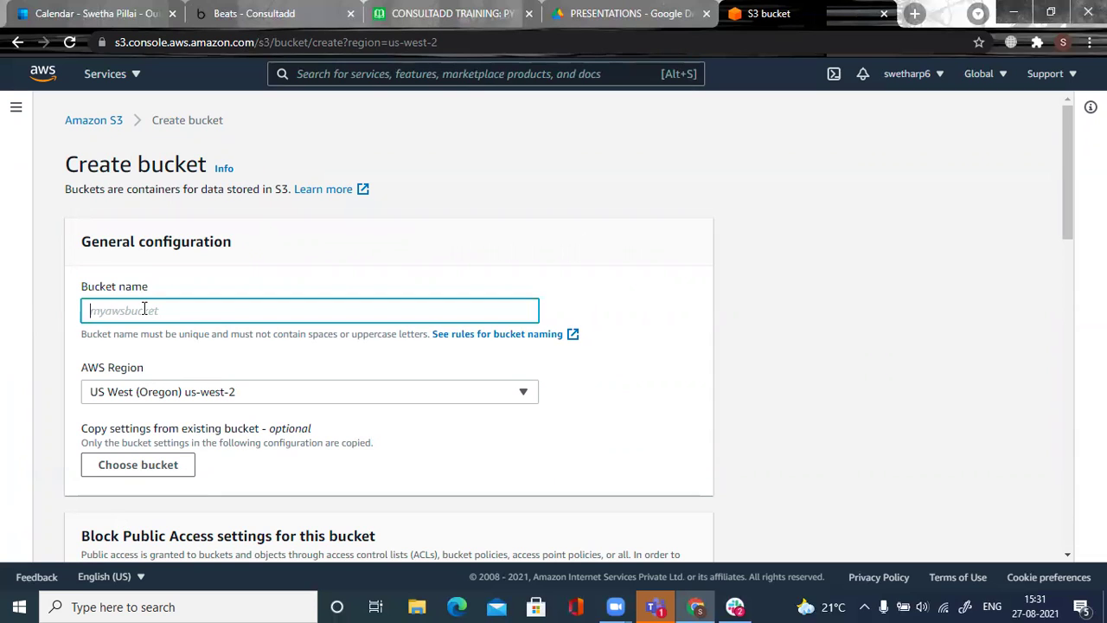
type("demo")
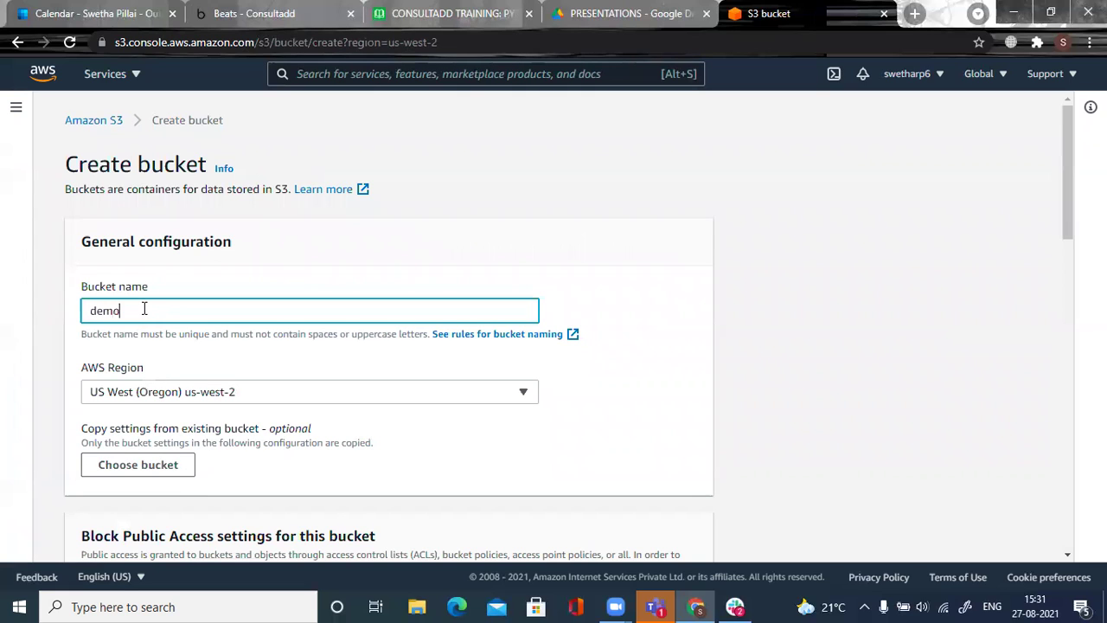
type("-training-bucket")
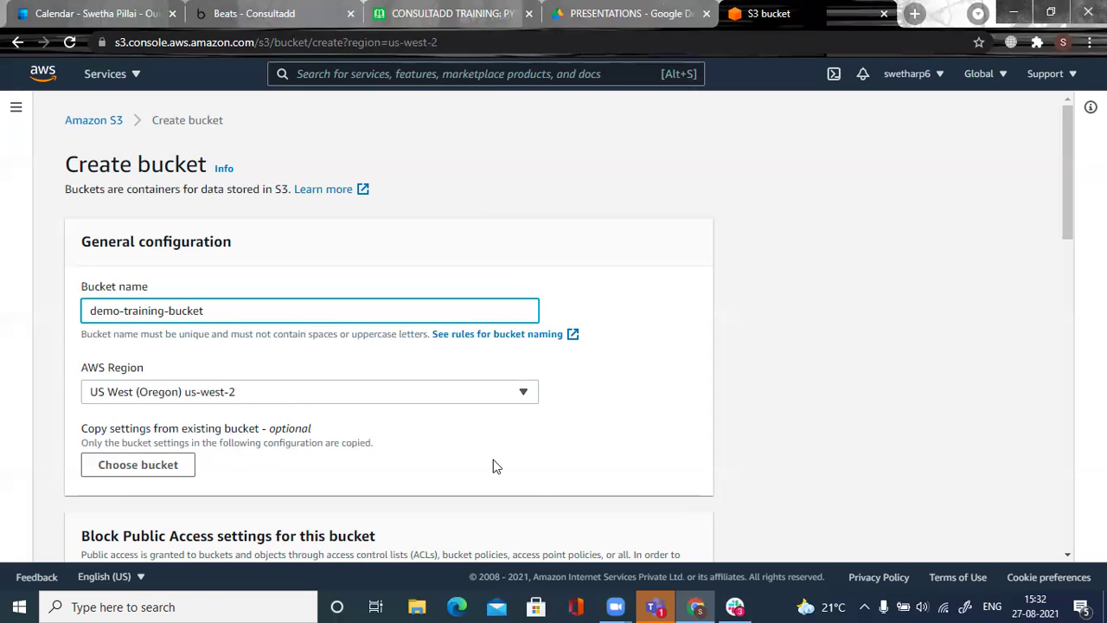
left_click(526, 394)
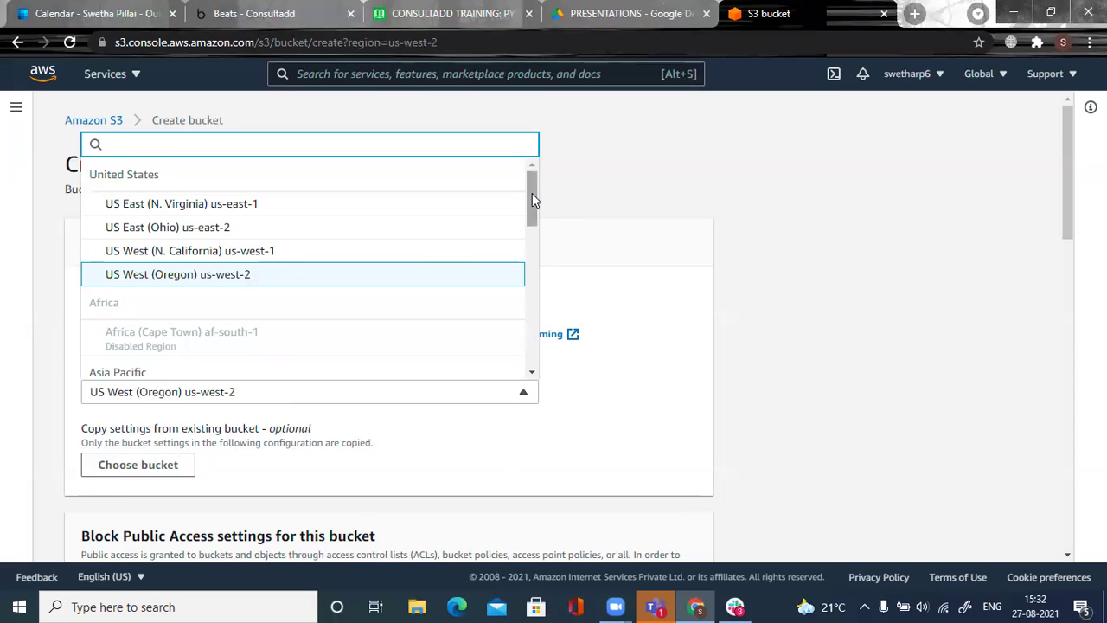
mouse_move(532, 193)
left_mouse_down()
mouse_move(533, 232)
mouse_move(532, 183)
left_mouse_up()
left_click(524, 392)
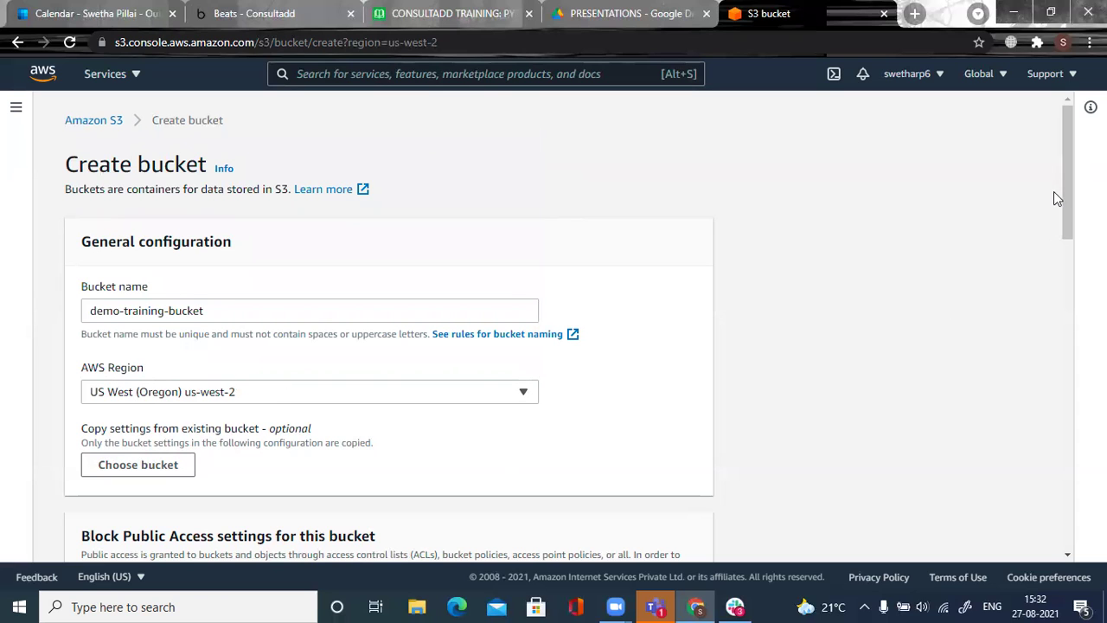
left_click_drag(1068, 209, 1069, 243)
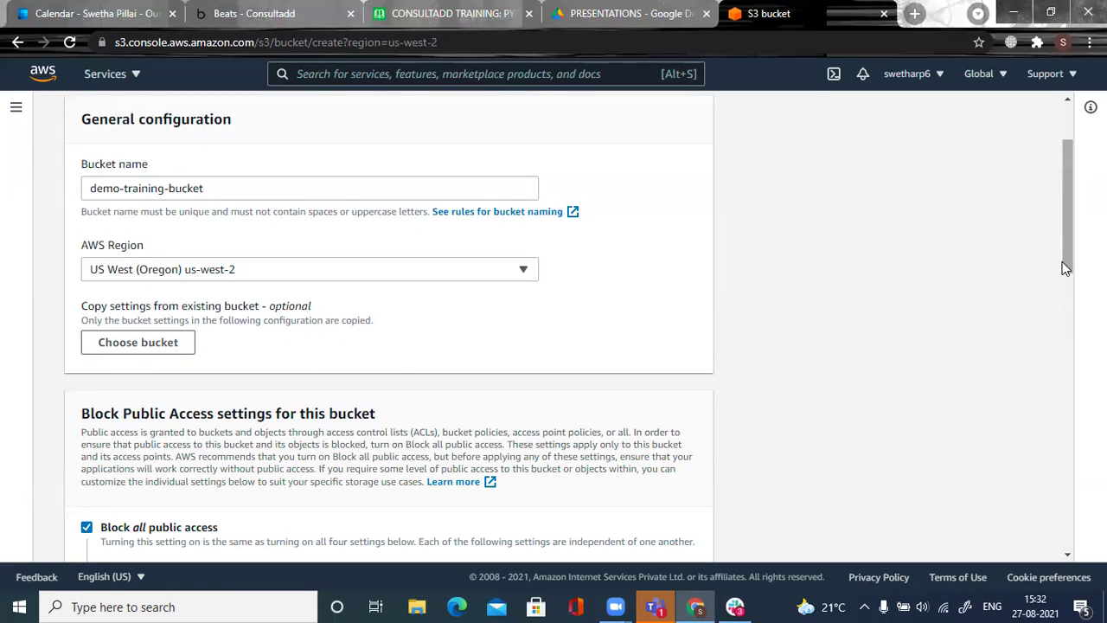
left_click_drag(1061, 263, 1069, 348)
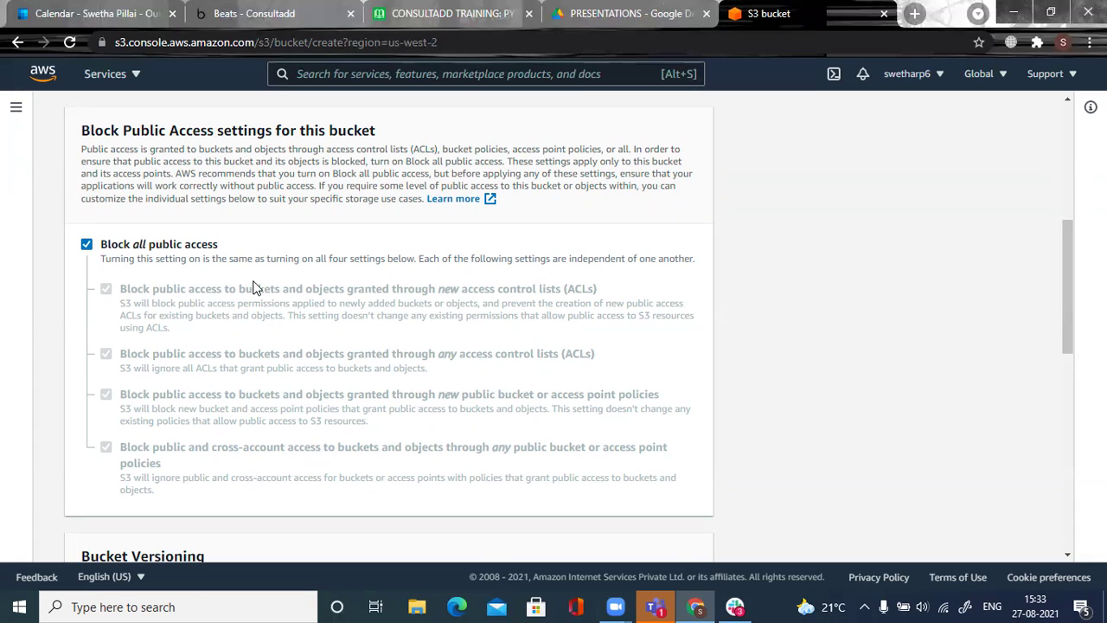
left_click(87, 246)
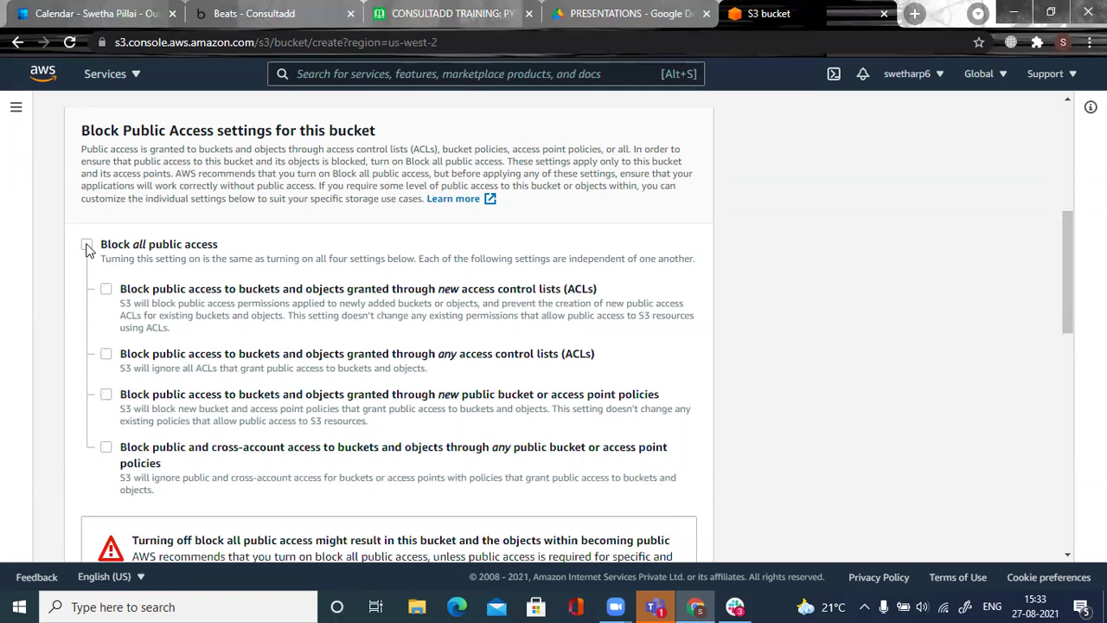
left_click(88, 246)
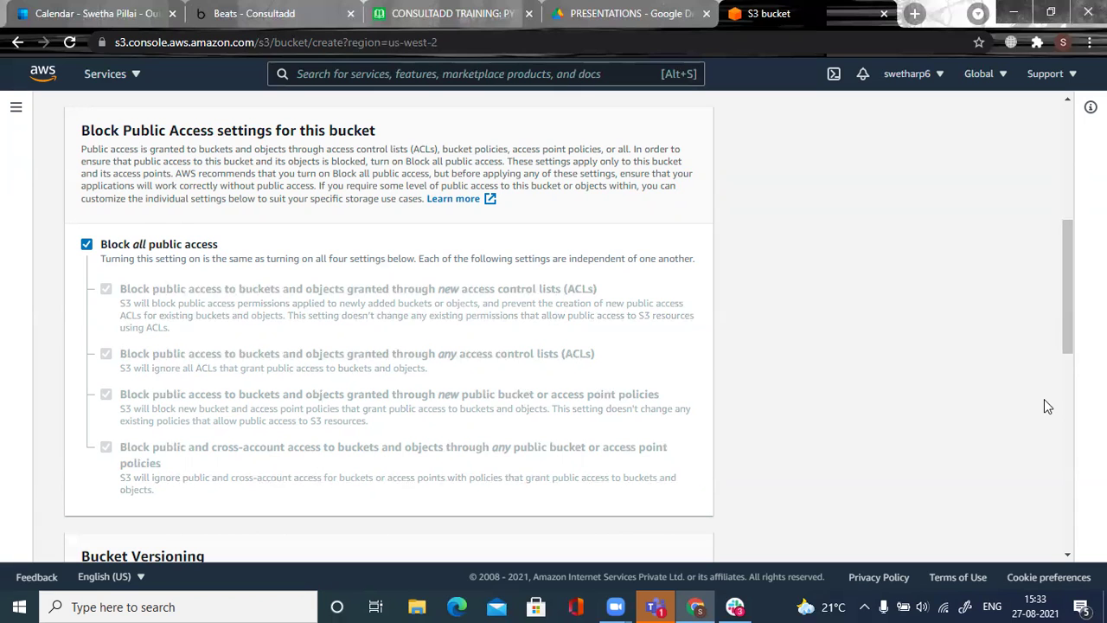
left_click_drag(1069, 352, 1071, 437)
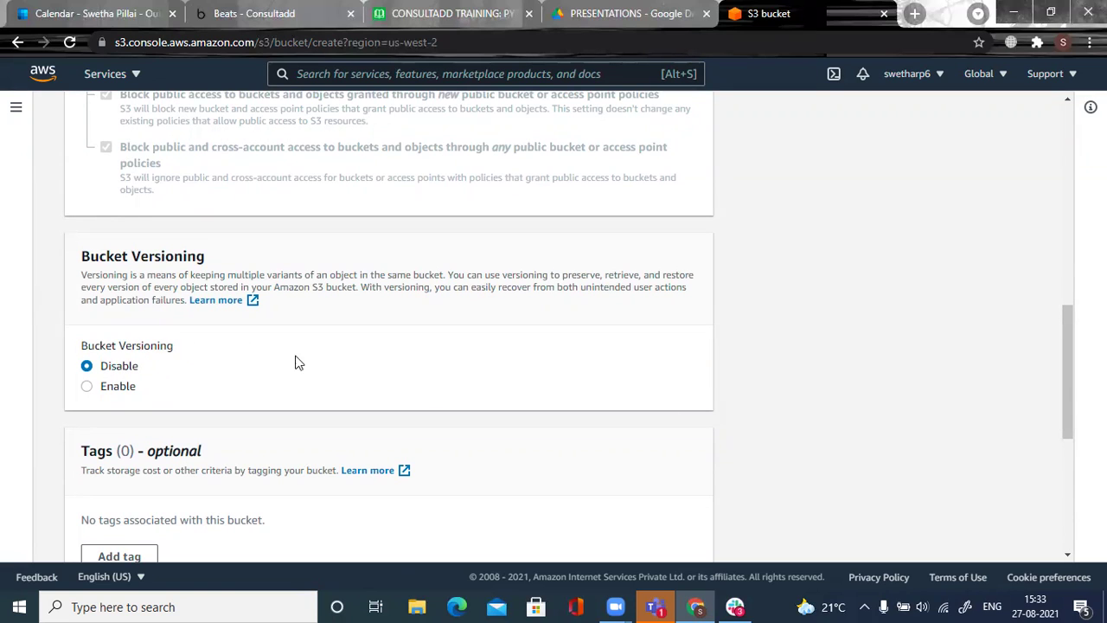
left_click_drag(1065, 398, 1078, 482)
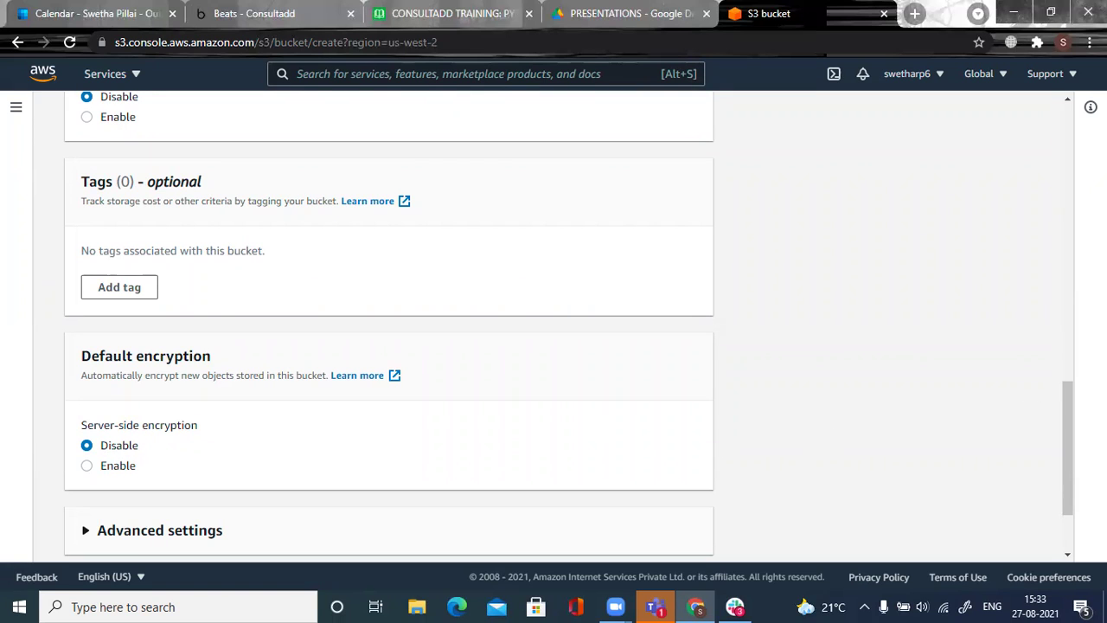
left_click_drag(1067, 424, 1067, 490)
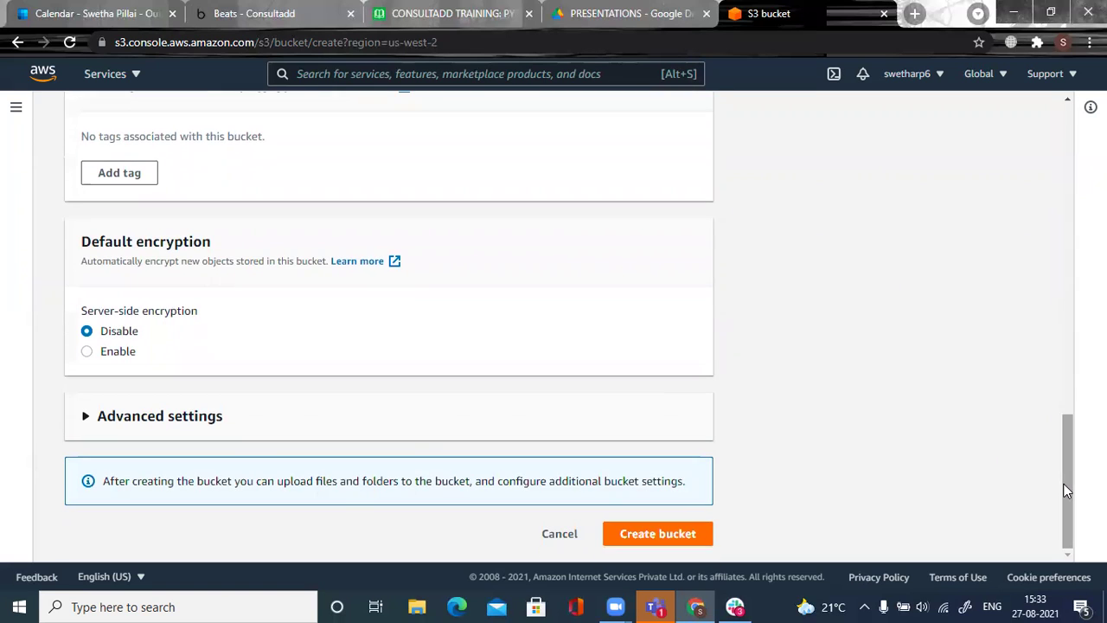
Attempt creation, then fix the name clash by renaming the bucket to 123demo-training.
left_click(666, 537)
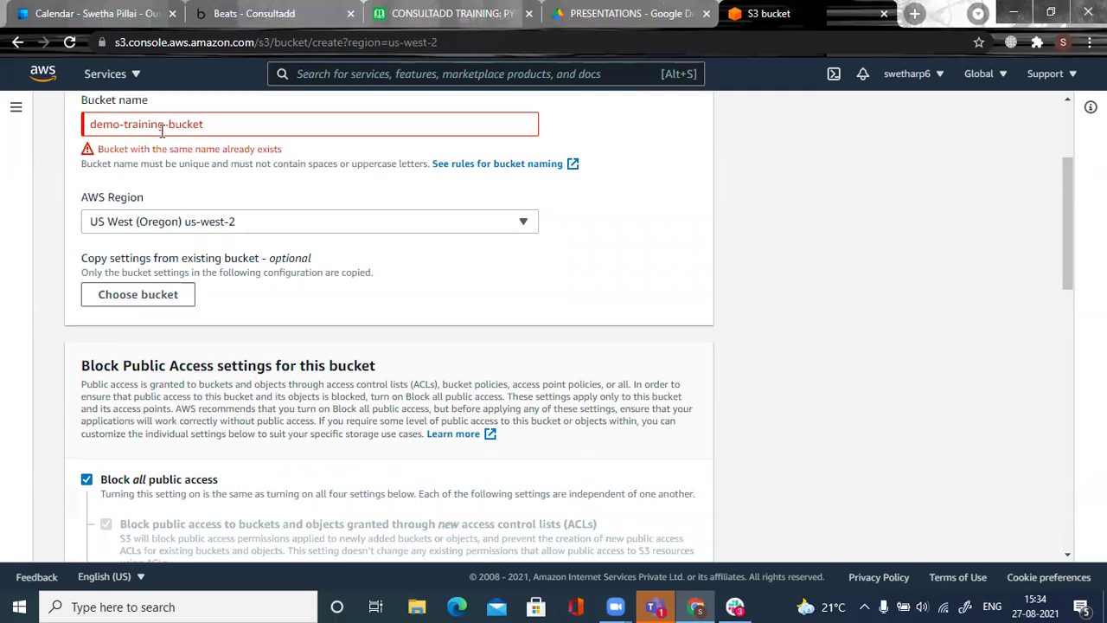
left_click(222, 124)
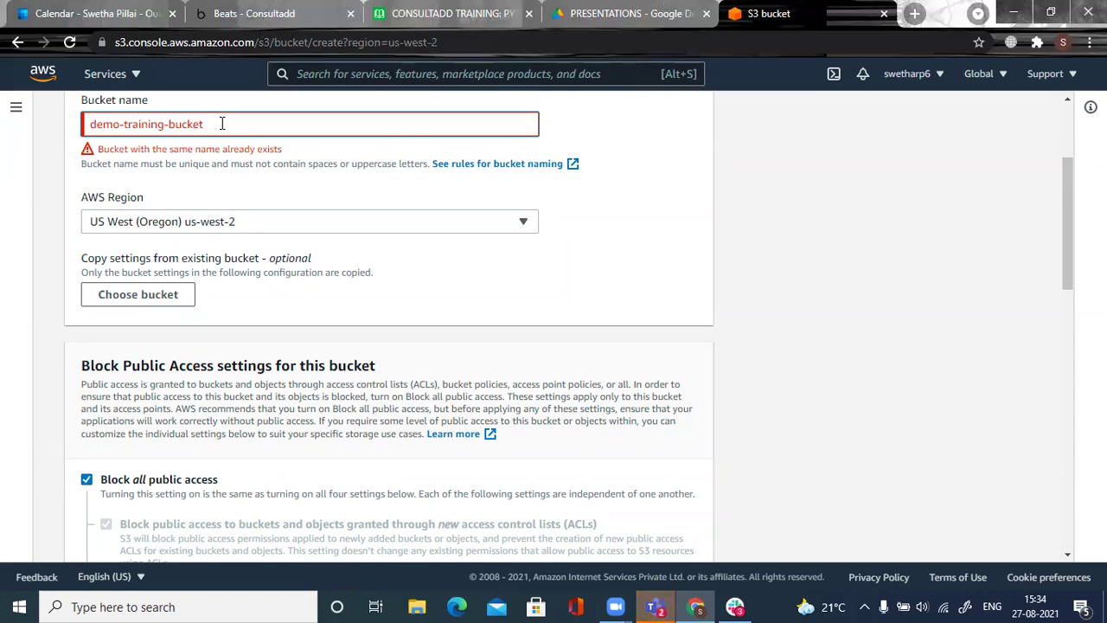
left_click(91, 123)
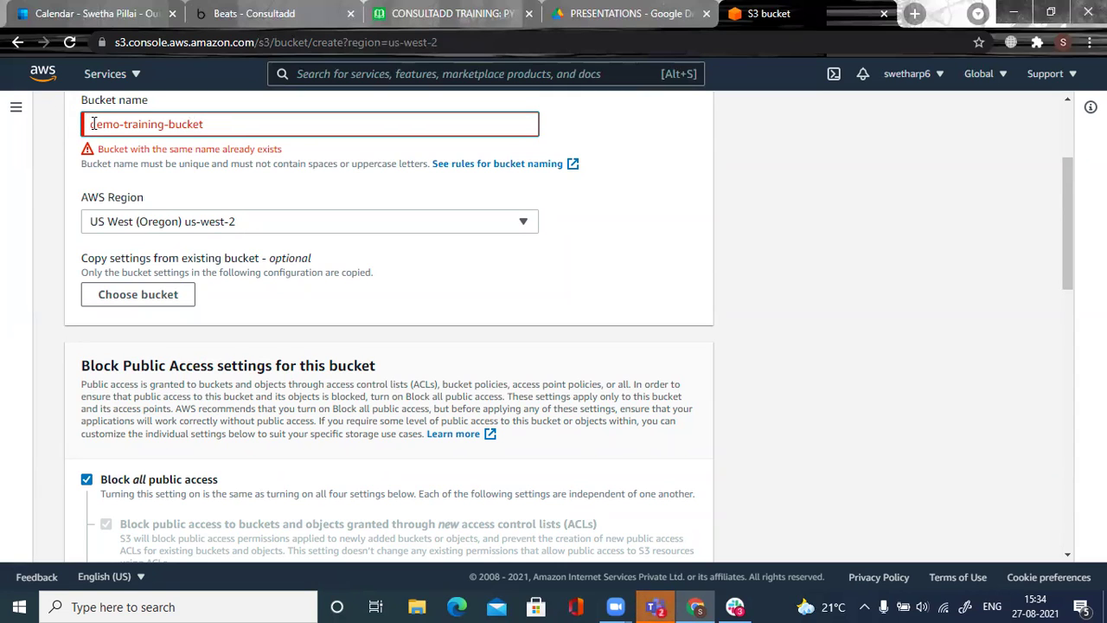
type("s")
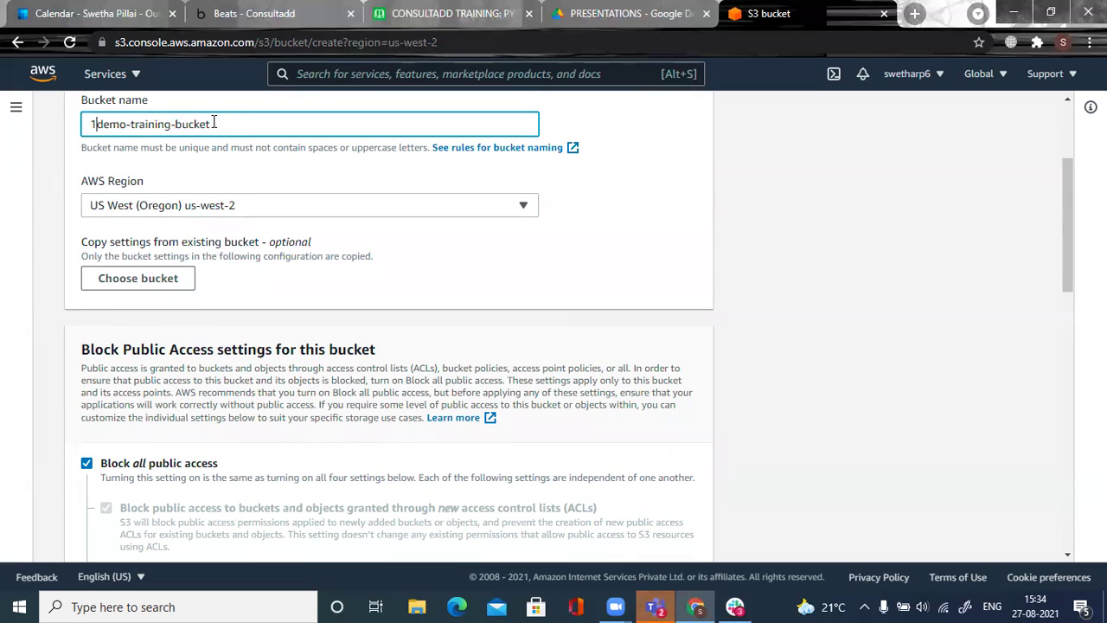
left_click(229, 121)
key("BackSpace")
key("BackSpace")
key("BackSpace")
key("BackSpace")
key("BackSpace")
key("BackSpace")
key("BackSpace")
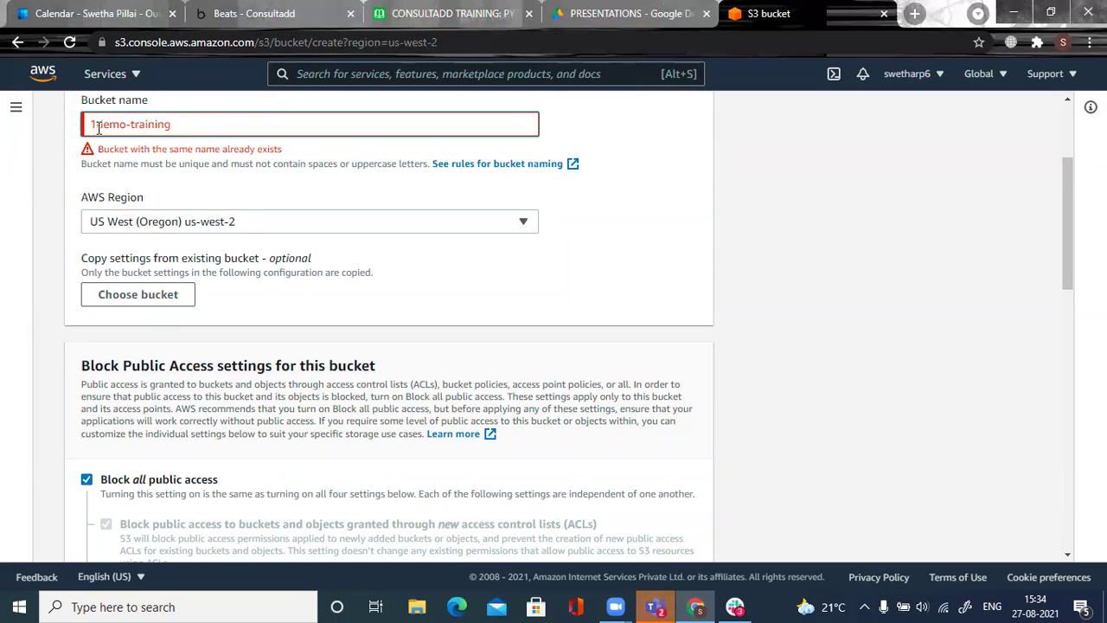
left_click(99, 128)
type("23")
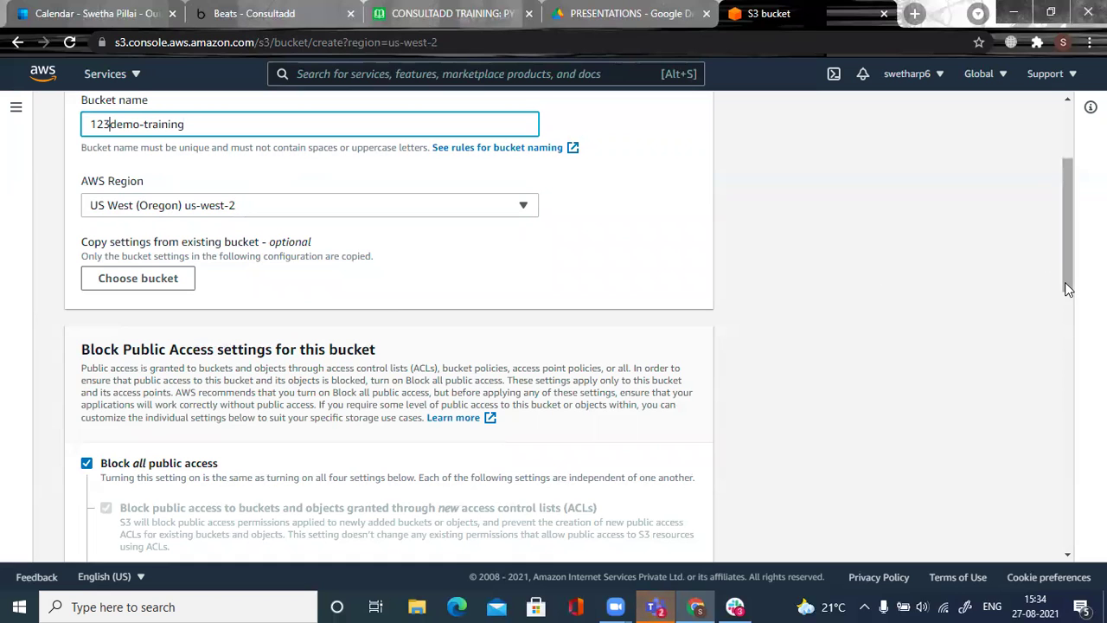
Submit the 123demo-training bucket for creation from the bottom of the form.
left_click_drag(1067, 286, 1068, 514)
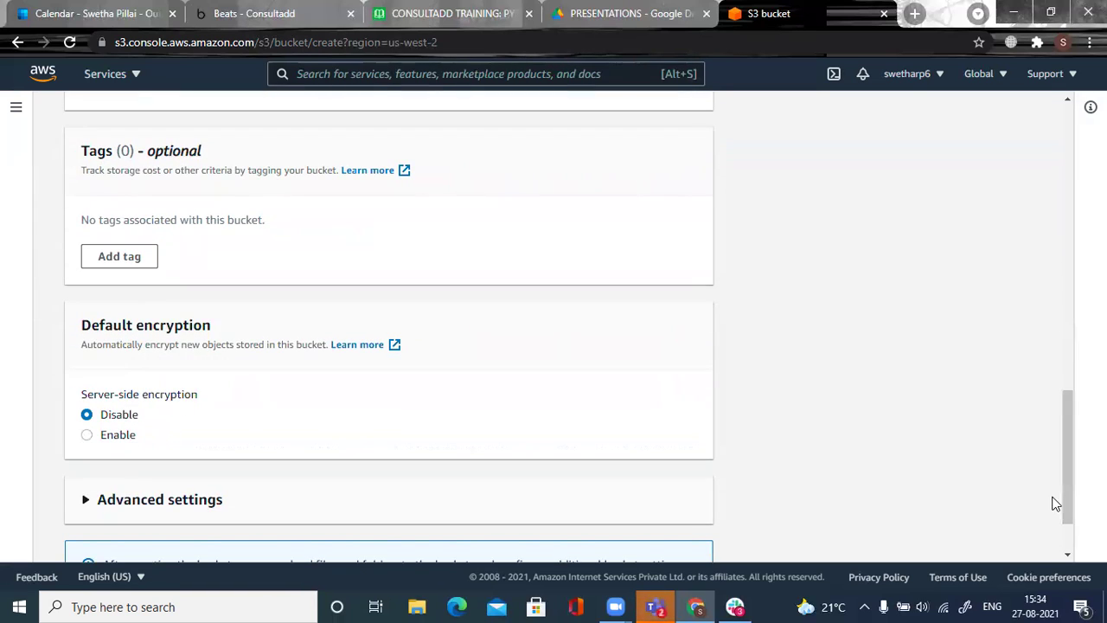
left_click_drag(1071, 514, 1074, 547)
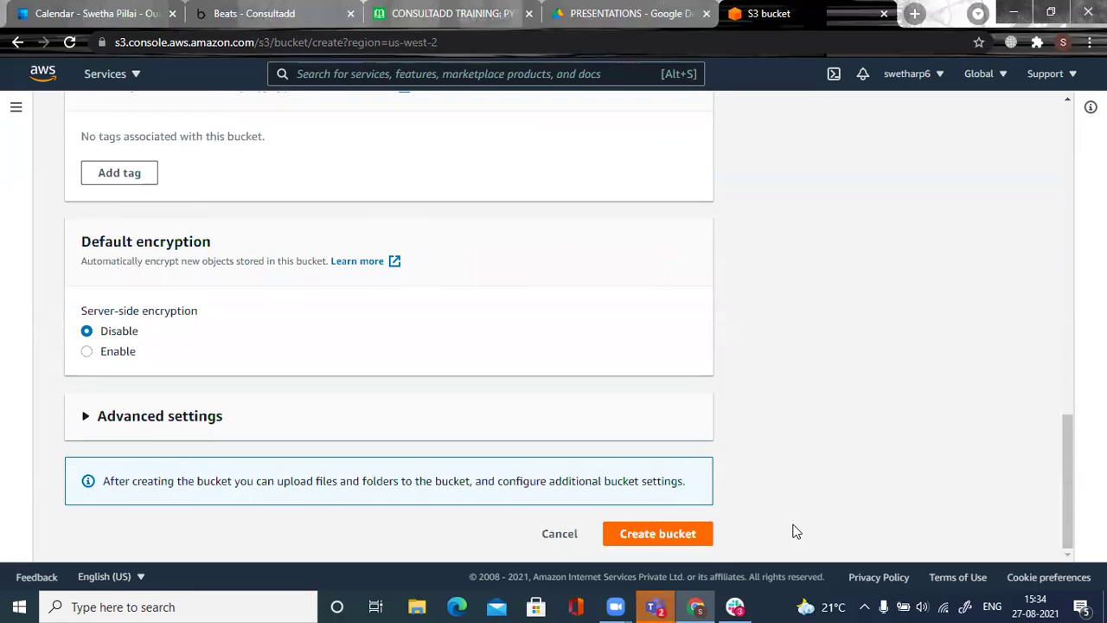
left_click(681, 532)
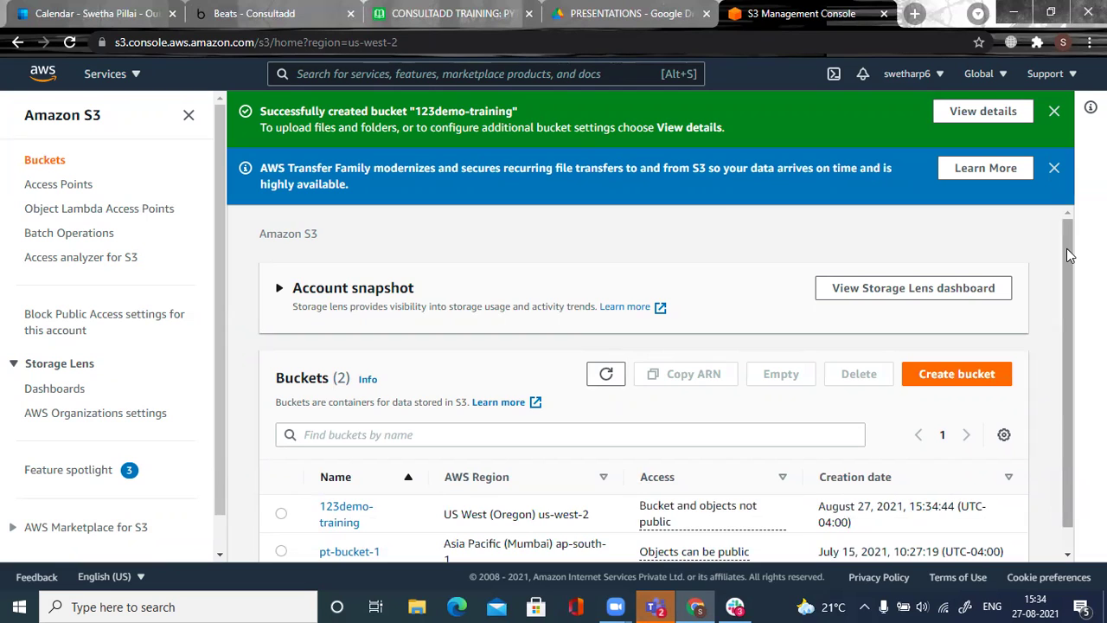
Check the Buckets list shows 123demo-training in us-west-2 alongside pt-bucket-1.
scroll(1067, 248, "down", 1)
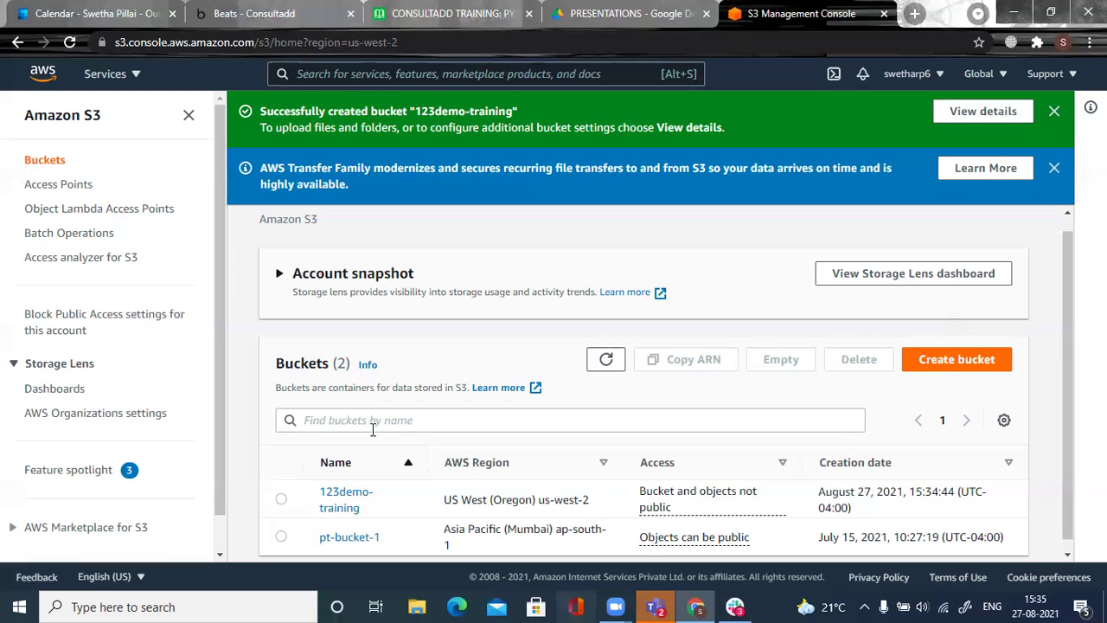
Open the 123demo-training bucket and start an upload from its Objects tab.
left_click(344, 500)
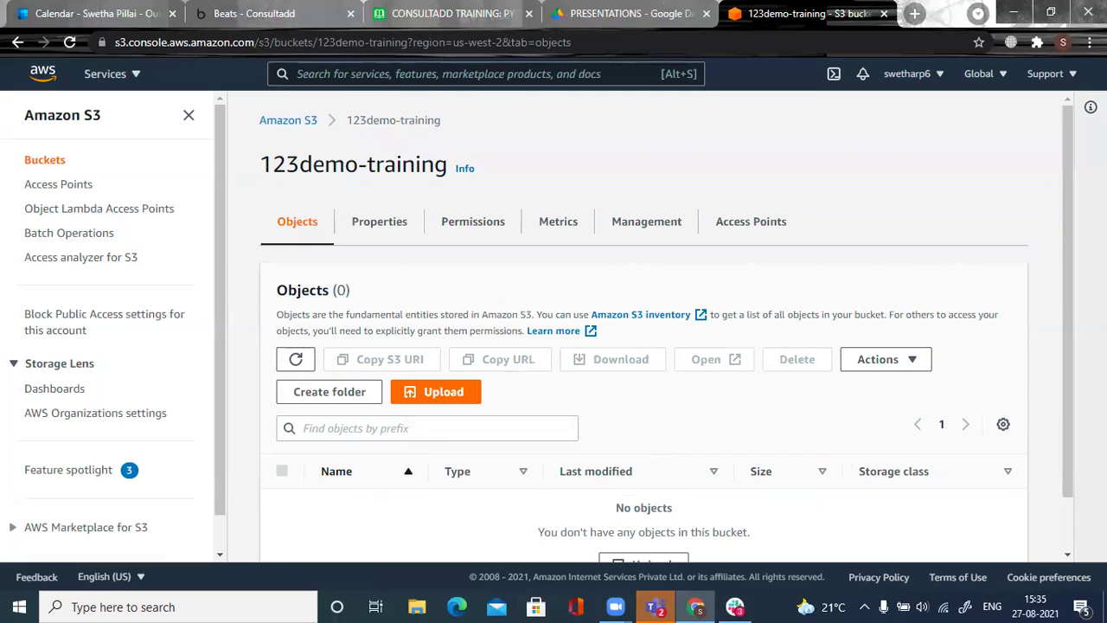
left_click_drag(1071, 467, 1069, 539)
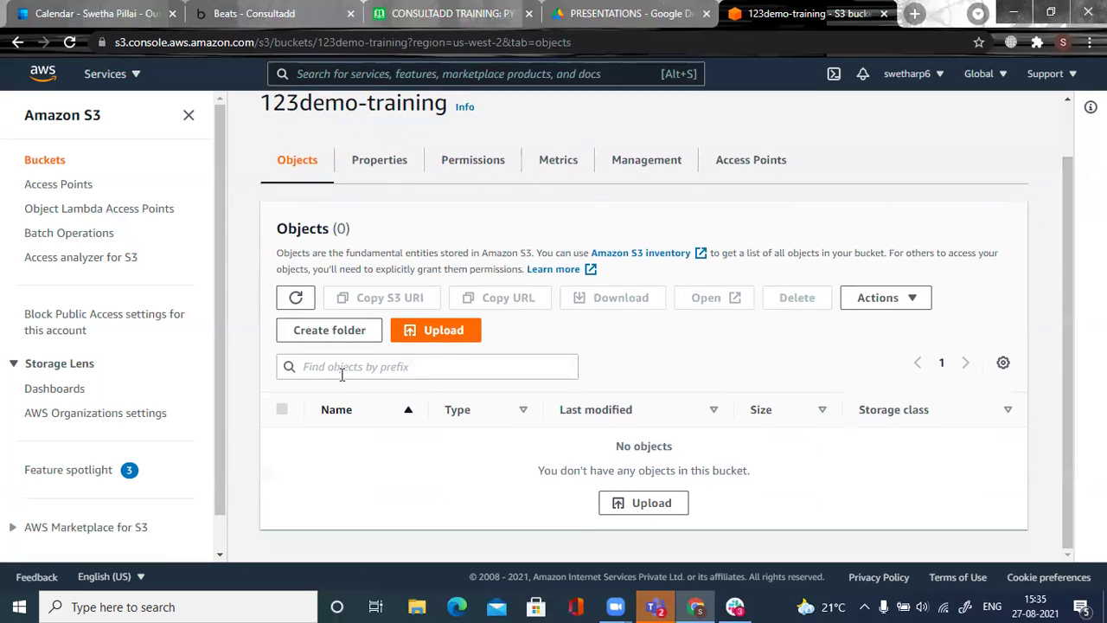
left_click(447, 336)
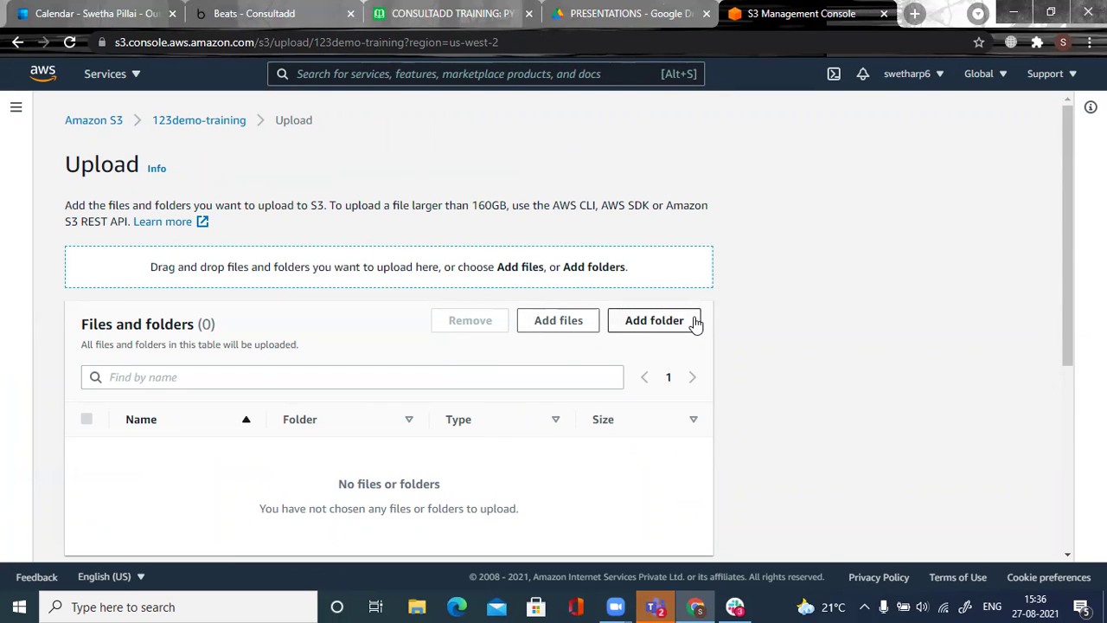
Queue conda-cheatsheet.pdf from the Downloads folder for upload.
left_click(564, 327)
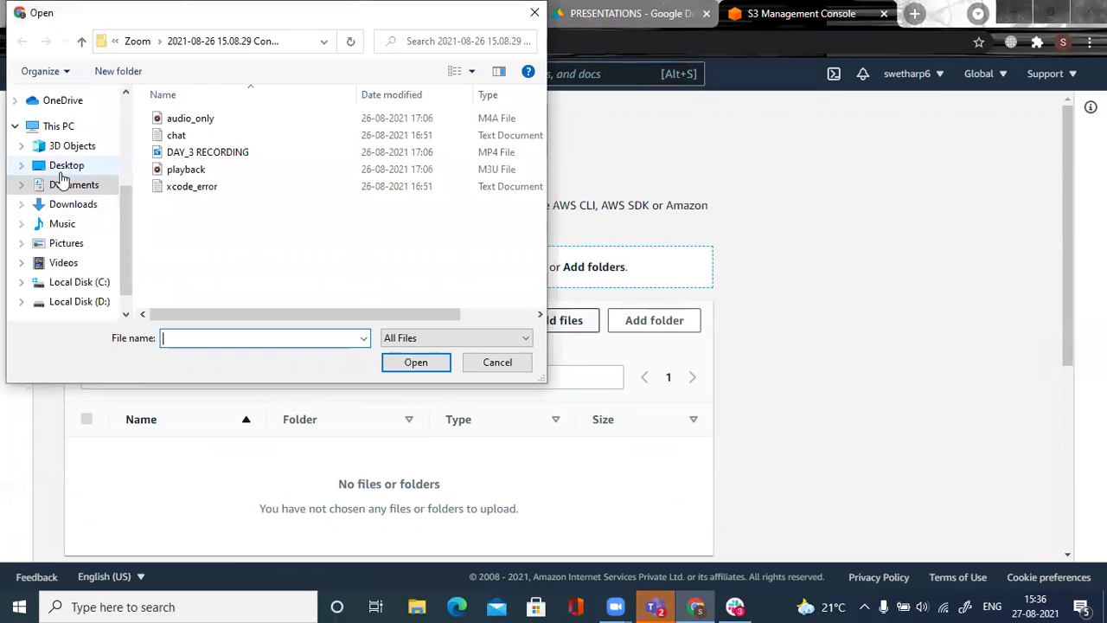
left_click(68, 213)
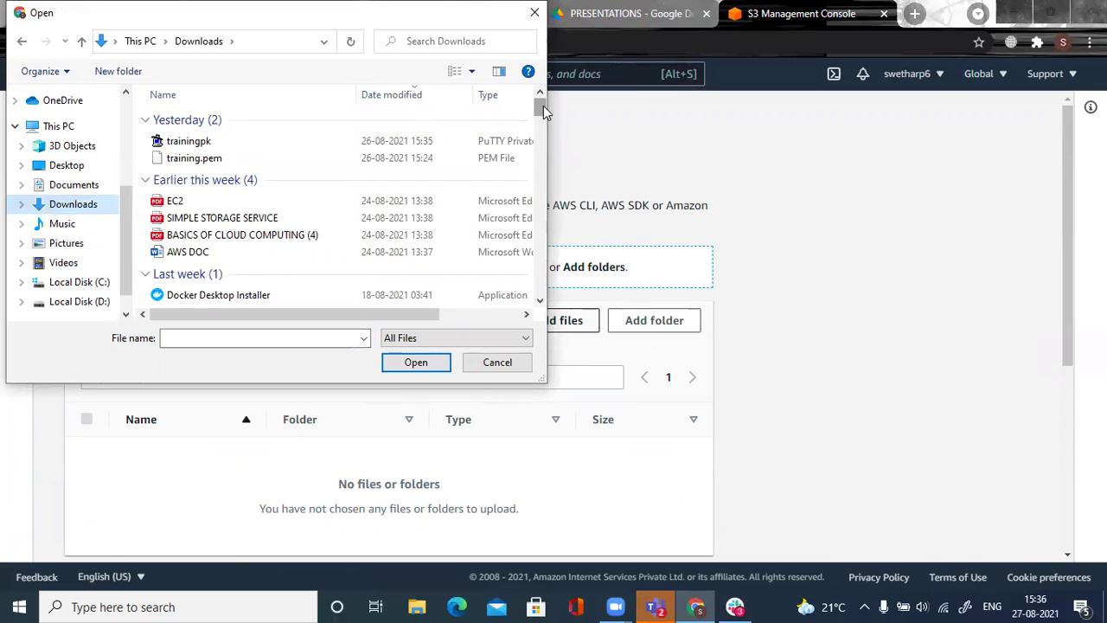
left_click_drag(544, 106, 550, 149)
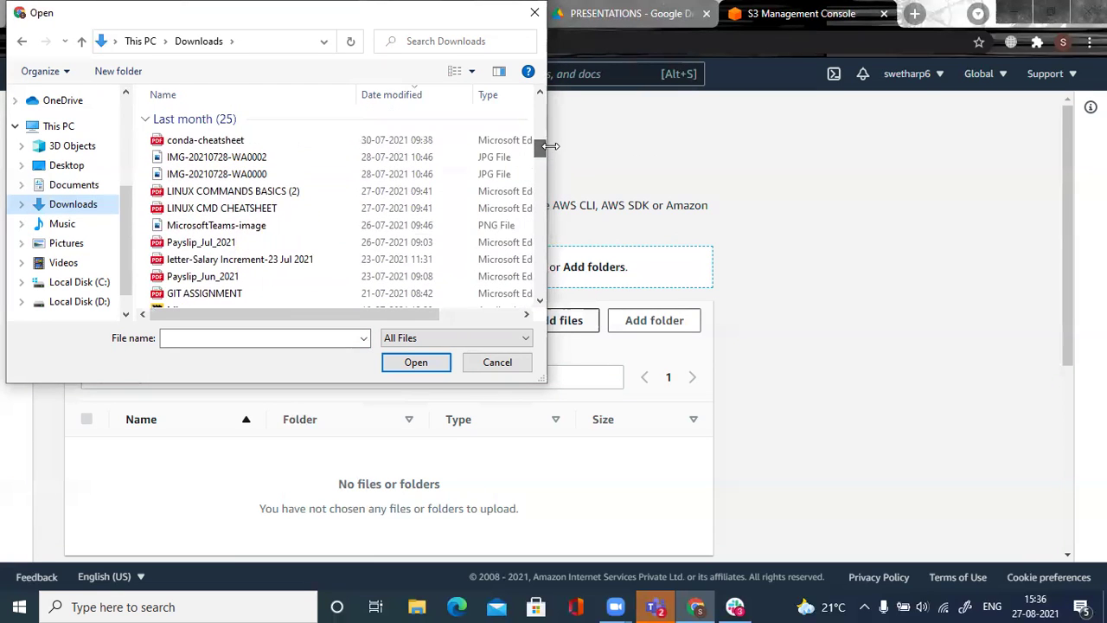
left_click(200, 143)
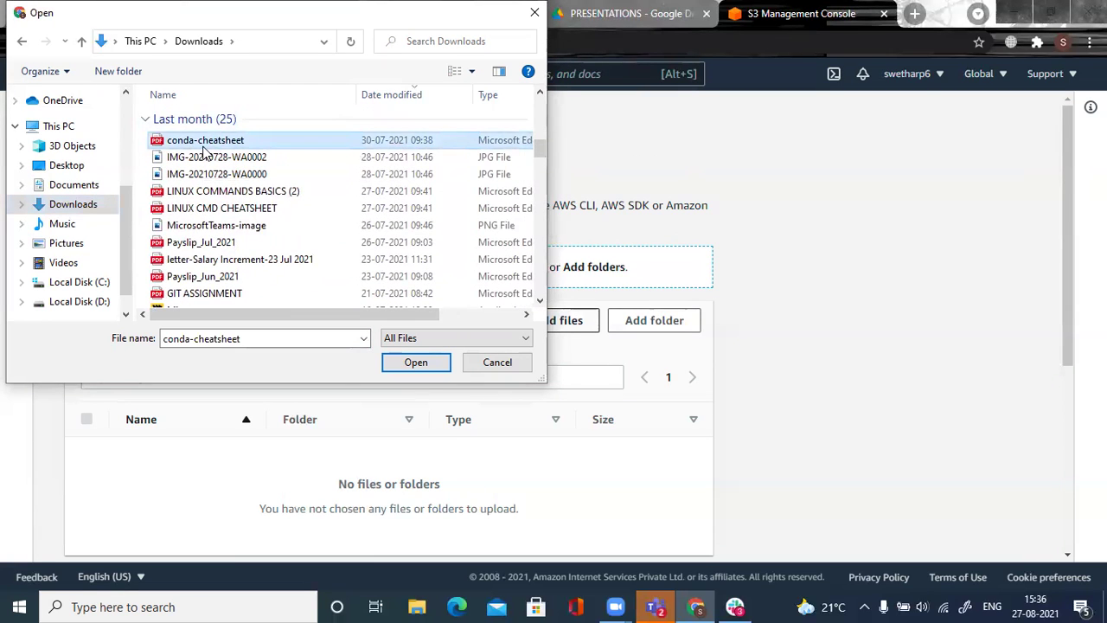
left_click(413, 367)
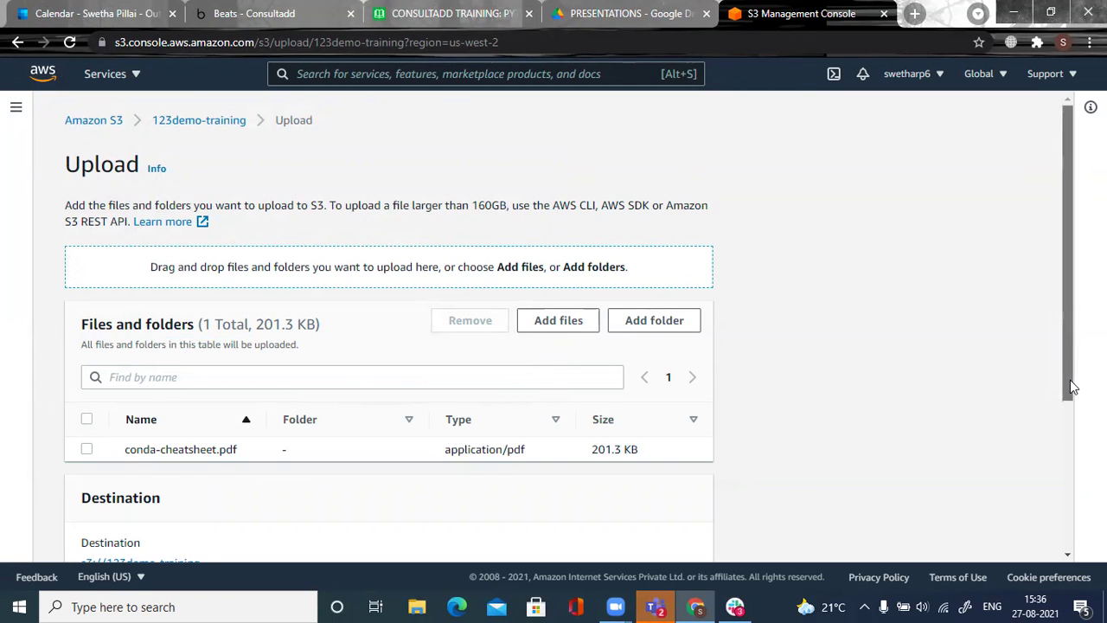
Confirm the Standard storage class and upload conda-cheatsheet.pdf (201.3 KB) to 123demo-training.
scroll(1071, 386, "down", 3)
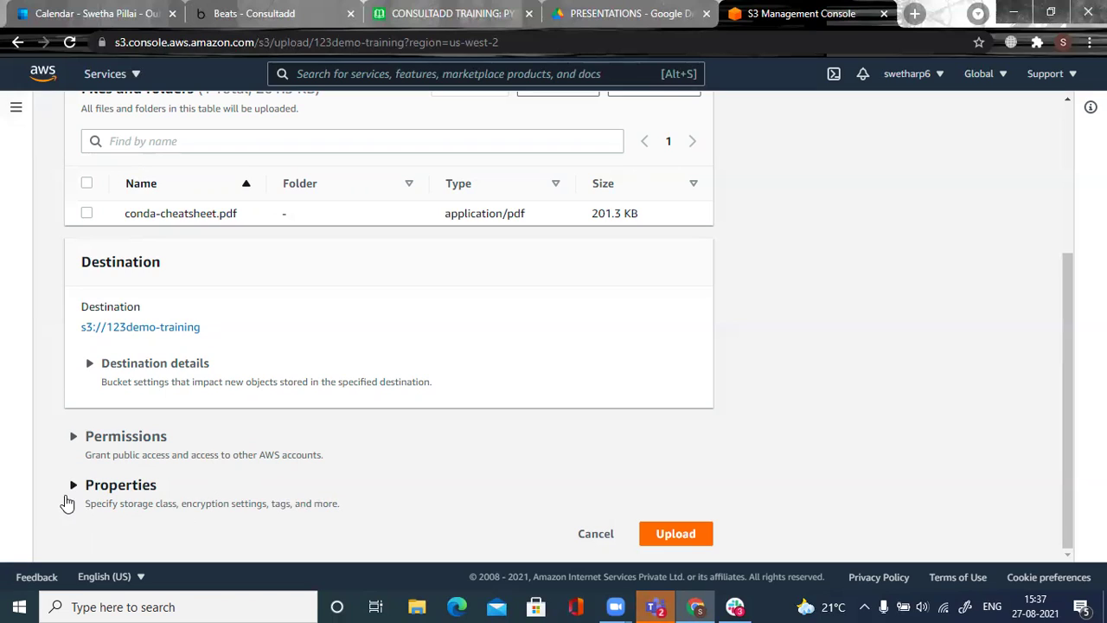
left_click(74, 488)
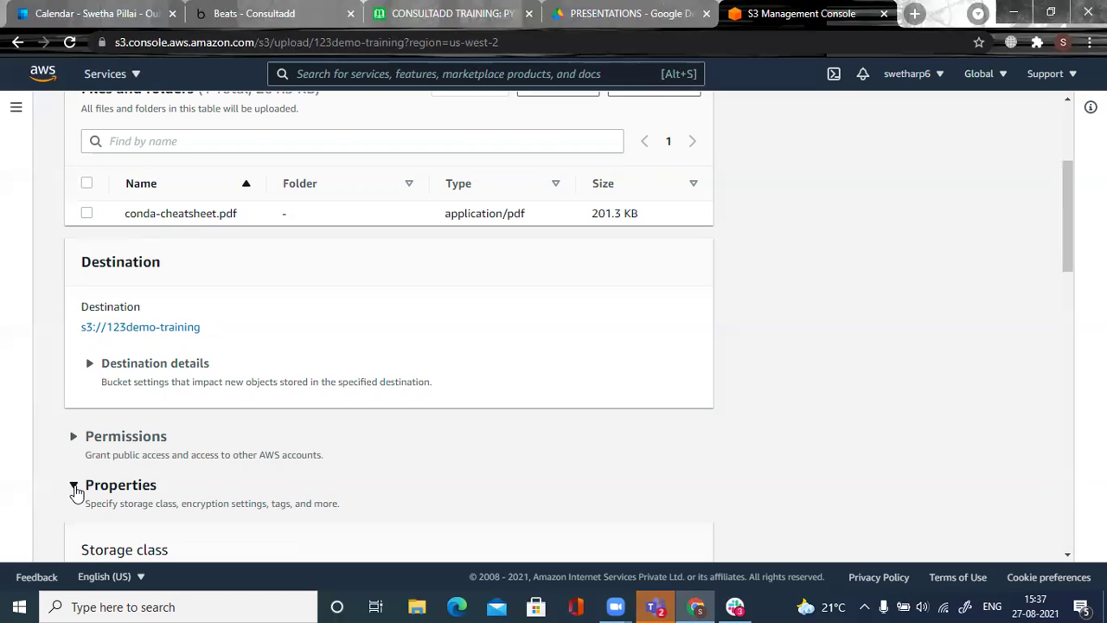
left_click_drag(1065, 241, 1080, 366)
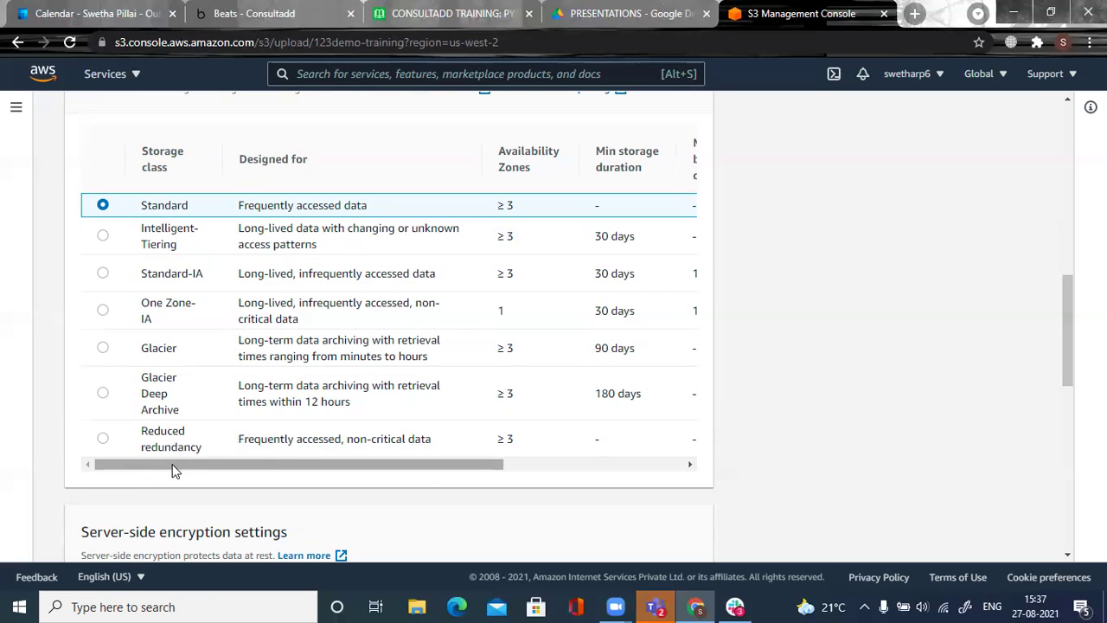
left_click_drag(171, 470, 141, 466)
left_click_drag(141, 465, 23, 485)
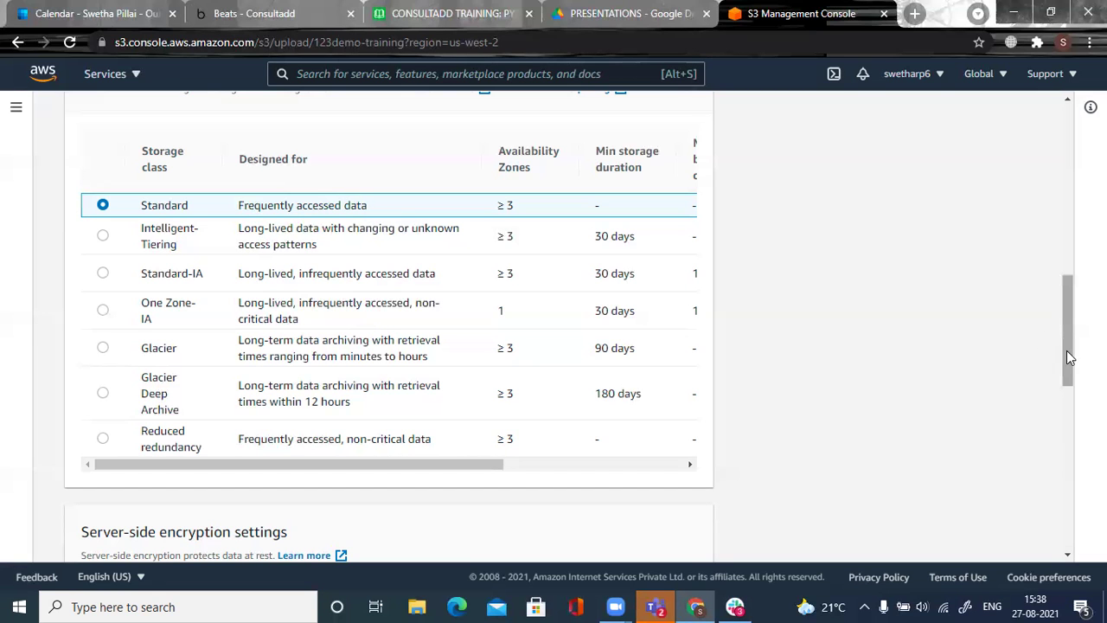
left_click_drag(1070, 354, 1069, 523)
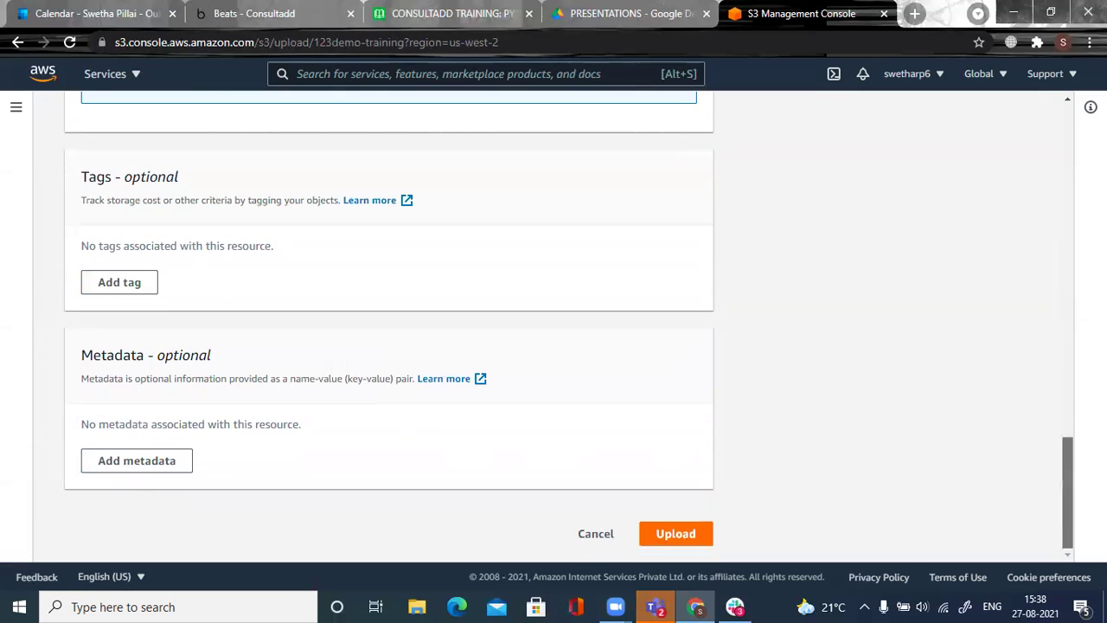
left_click(675, 535)
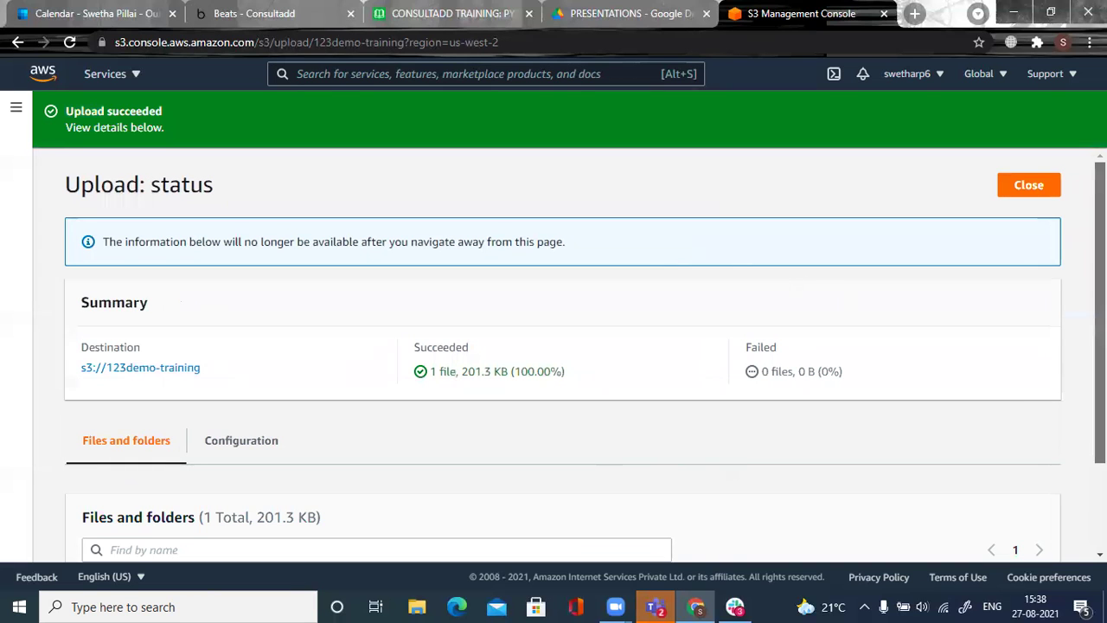
Close the upload status summary and go back to the S3 Buckets list.
scroll(1099, 346, "down", 1)
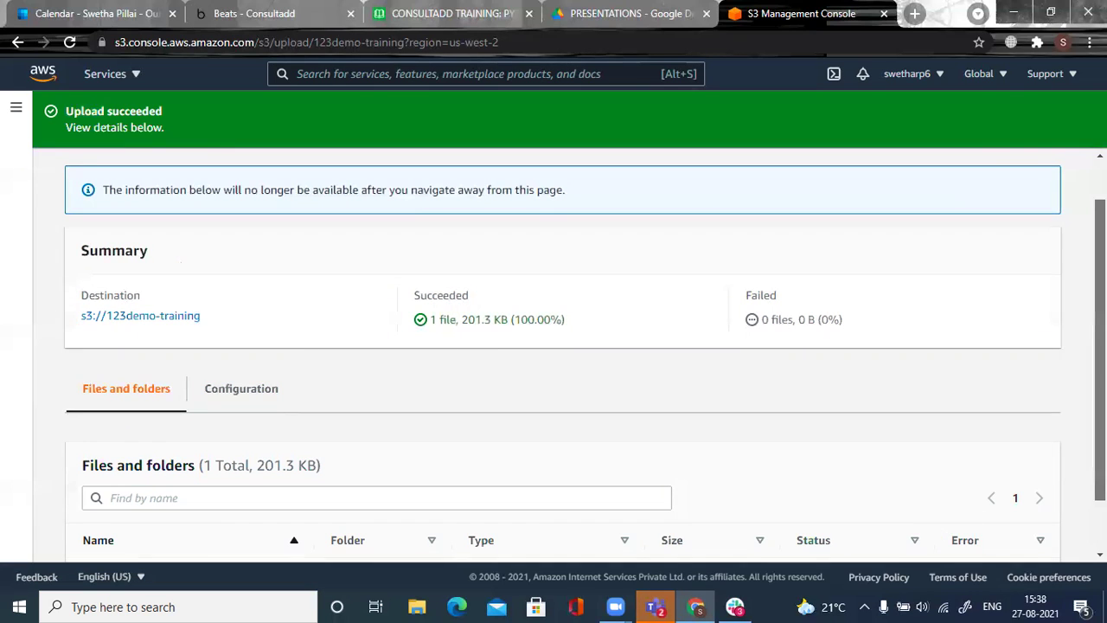
scroll(1099, 346, "down", 1)
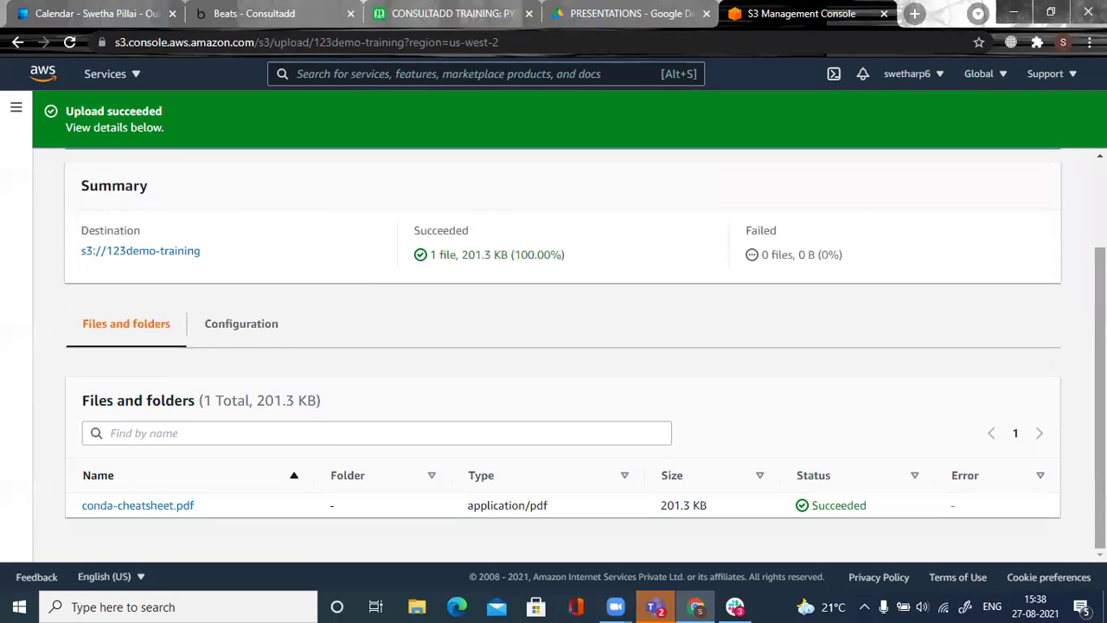
scroll(1099, 346, "up", 2)
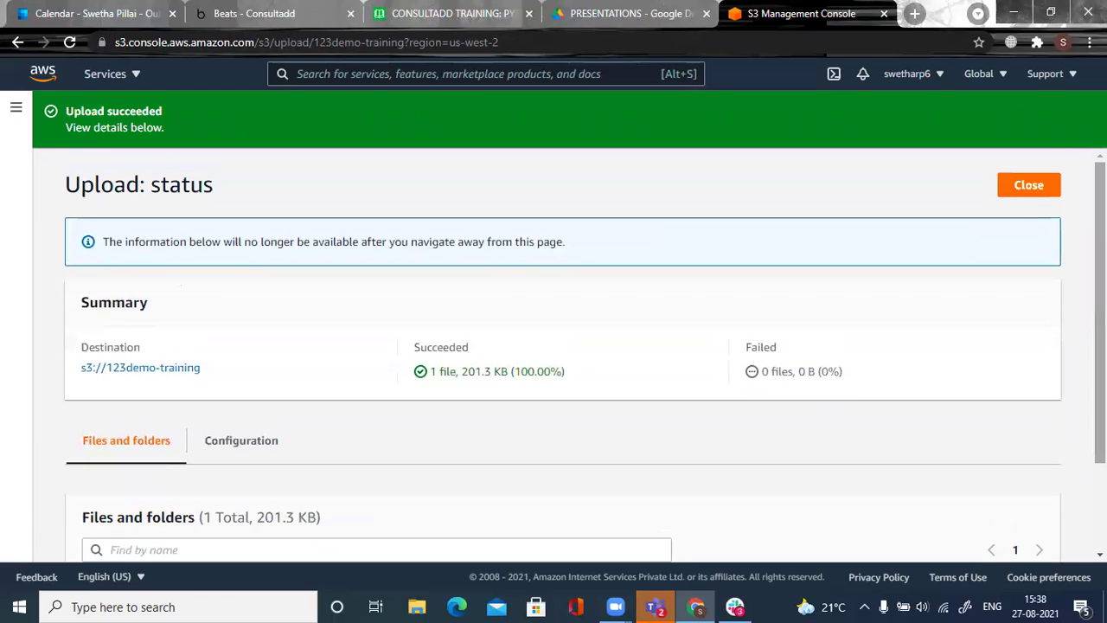
left_click(1022, 189)
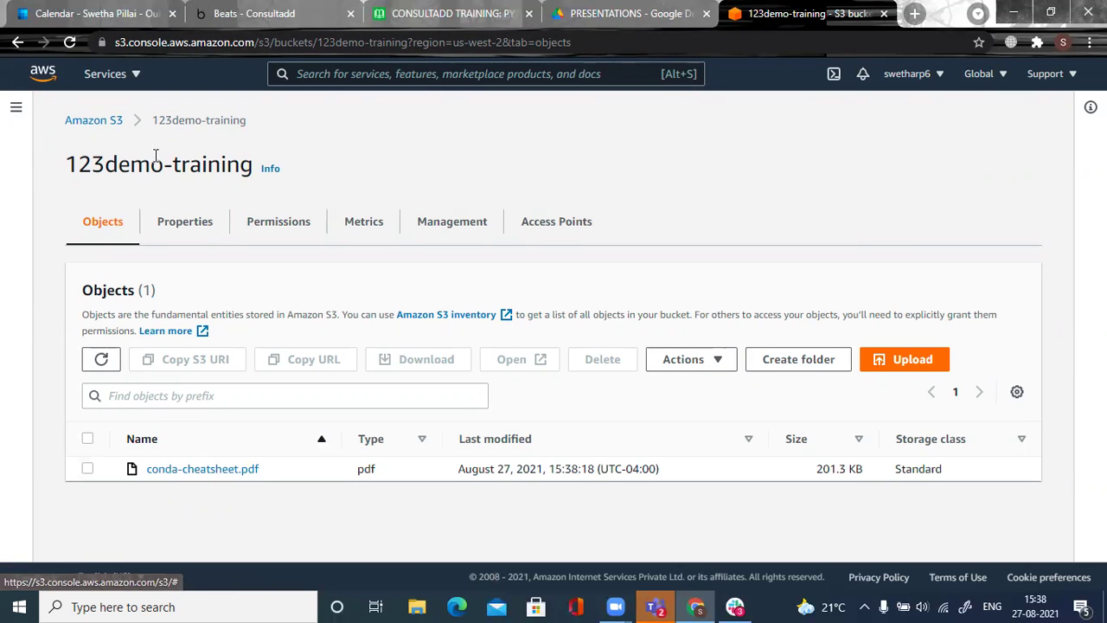
left_click(94, 123)
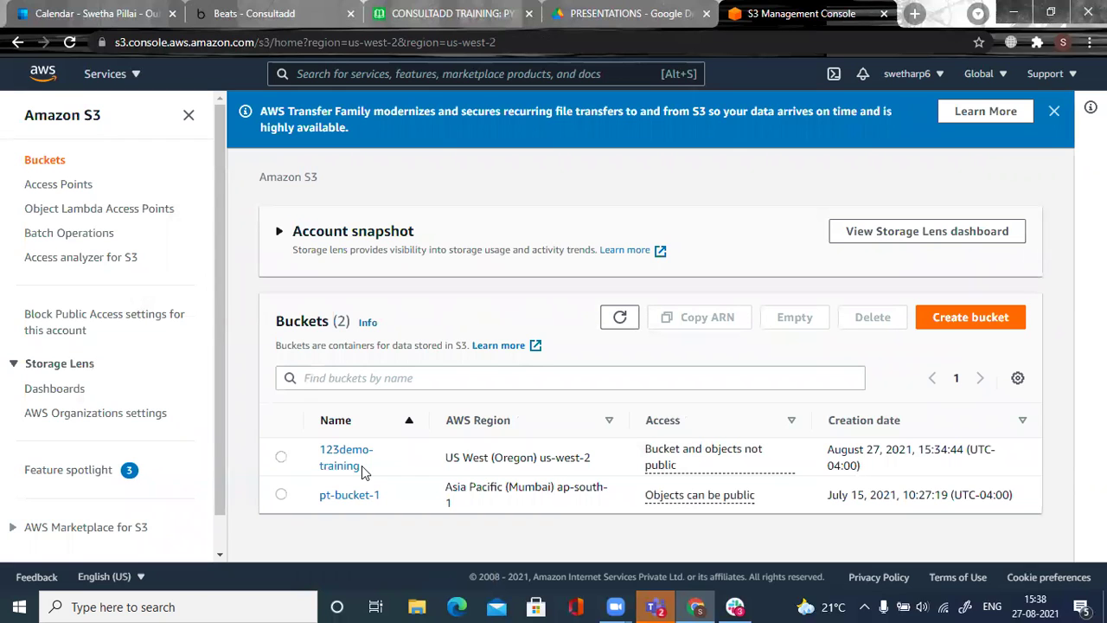
Open conda-cheatsheet.pdf in the 123demo-training bucket and copy its Object URL.
left_click(339, 453)
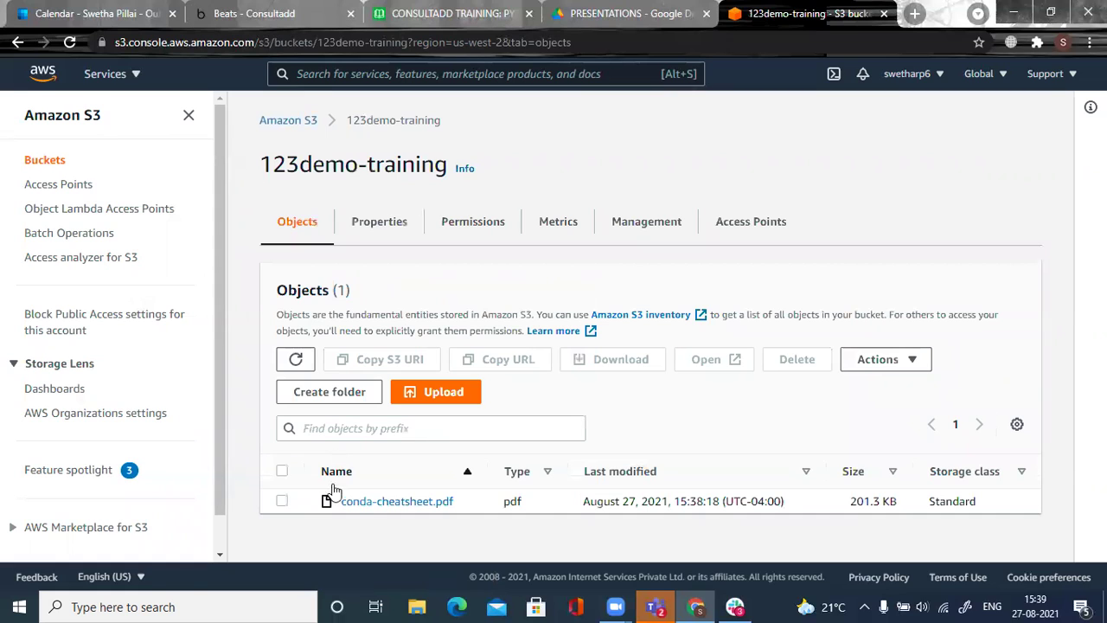
left_click(369, 505)
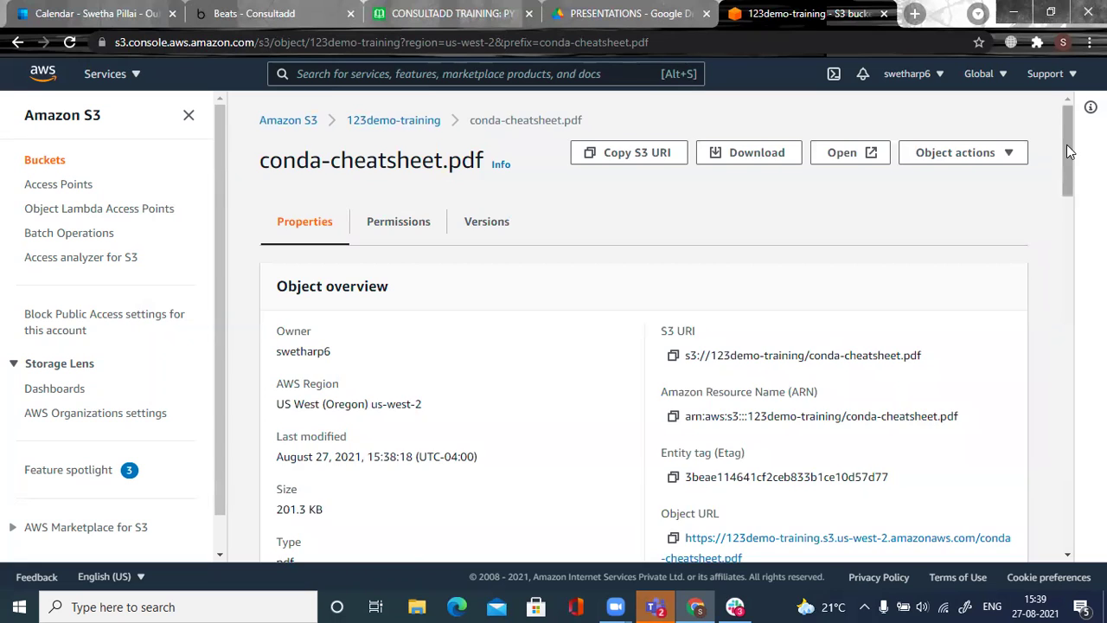
left_click_drag(1067, 151, 1066, 185)
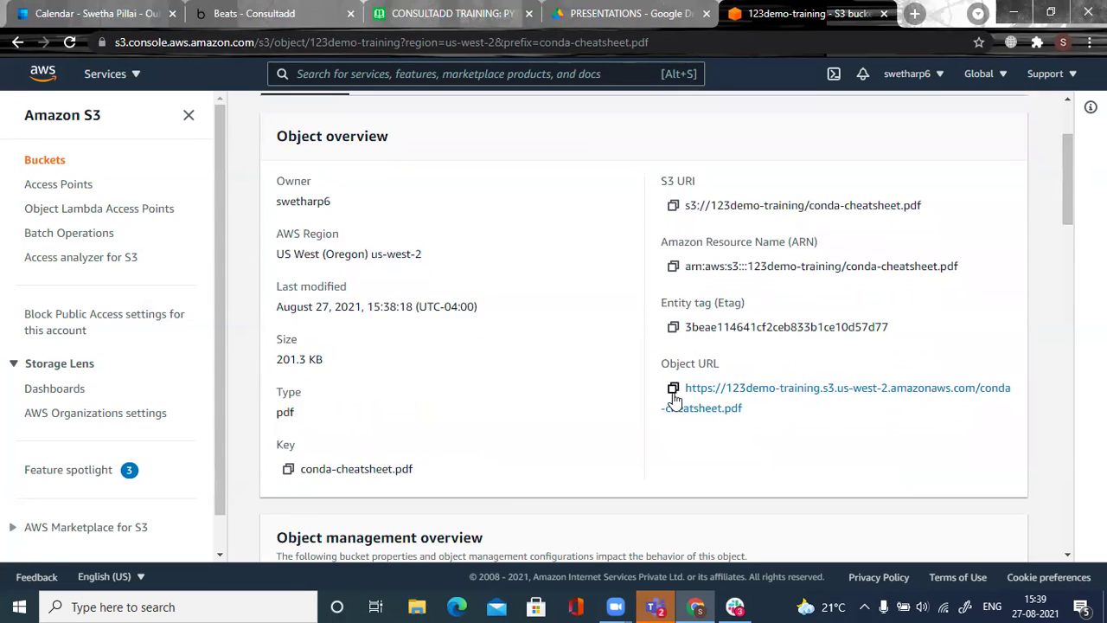
left_click(674, 391)
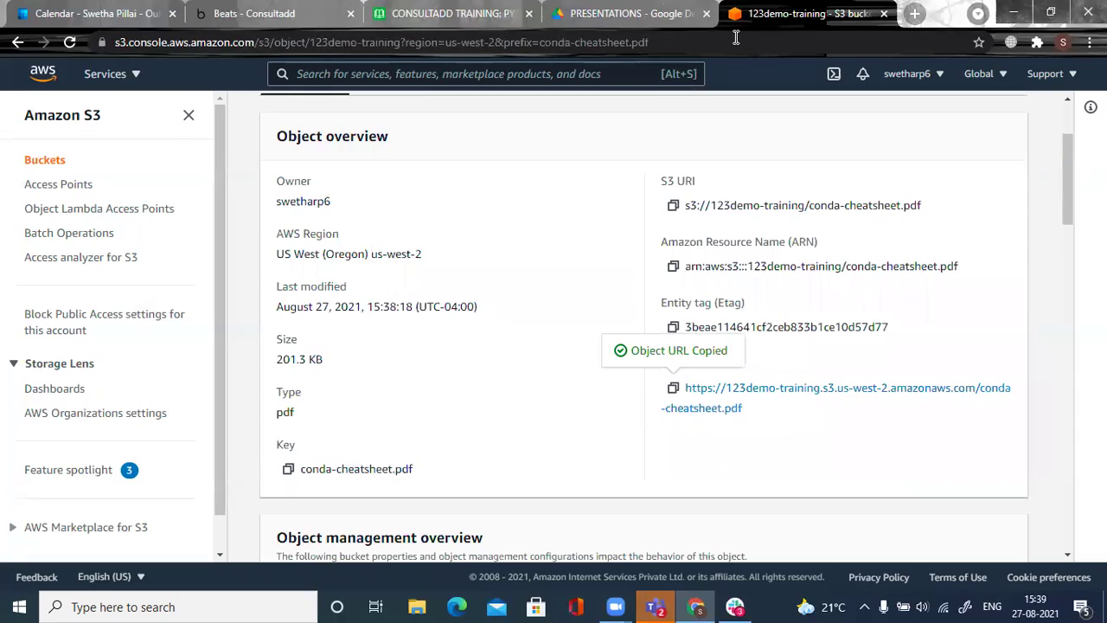
Load the copied object URL in a new tab, see the AccessDenied error, then return to S3.
key("ctrl+t")
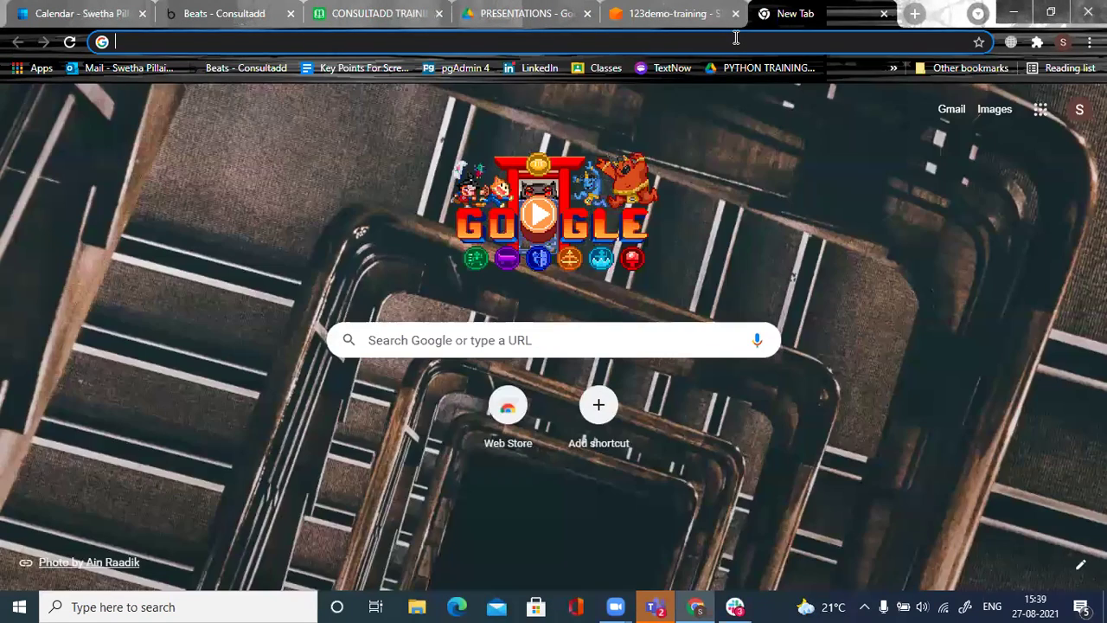
key("ctrl+v")
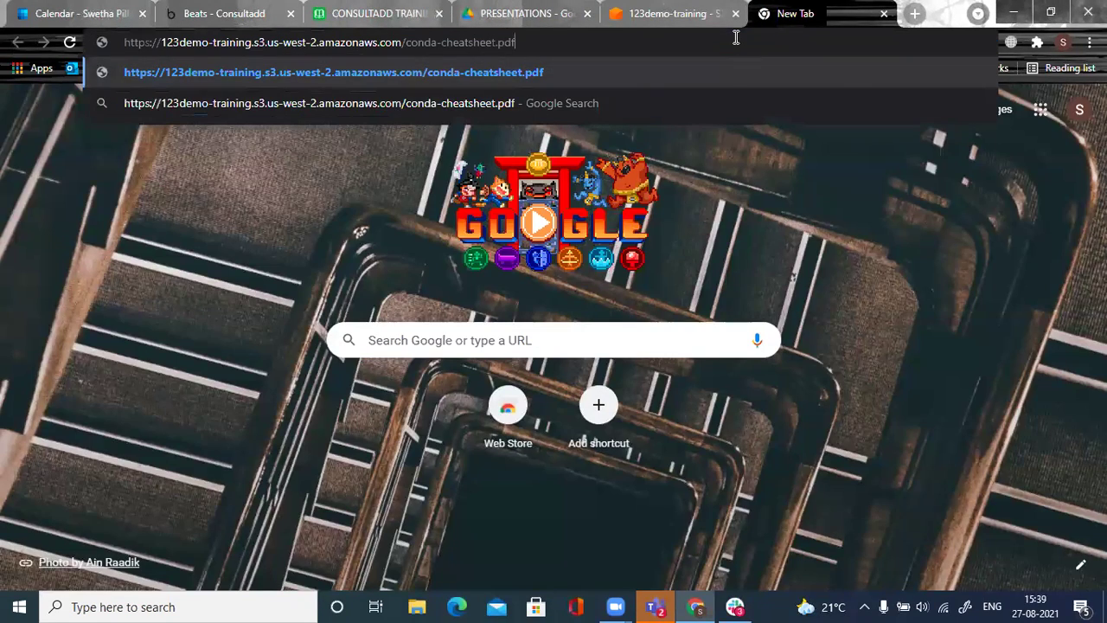
key("Return")
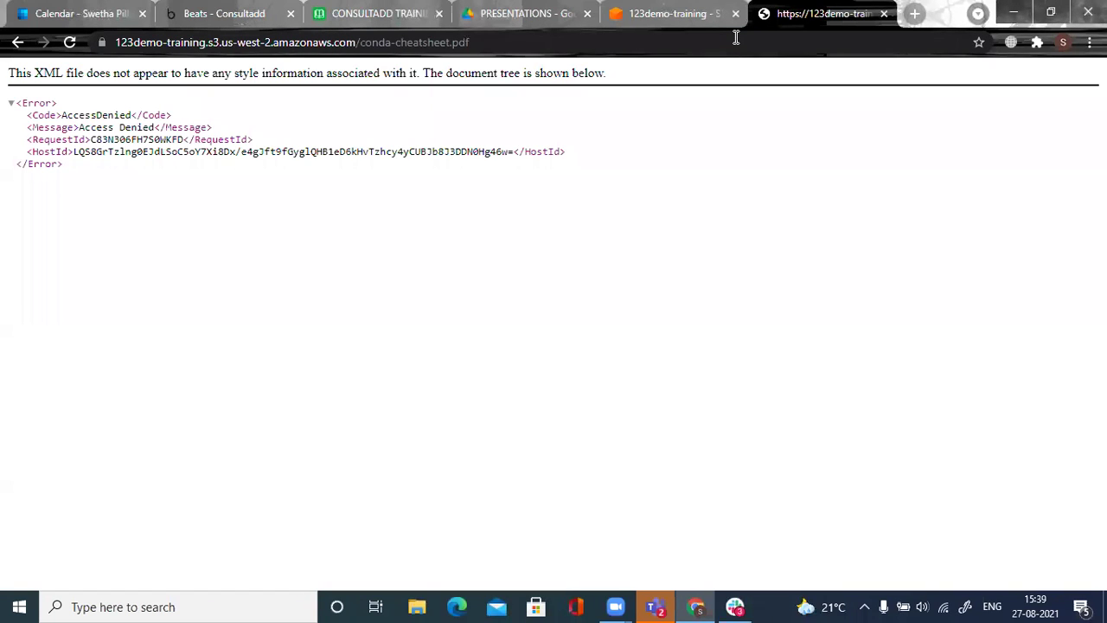
key("ctrl+plus")
key("ctrl+plus")
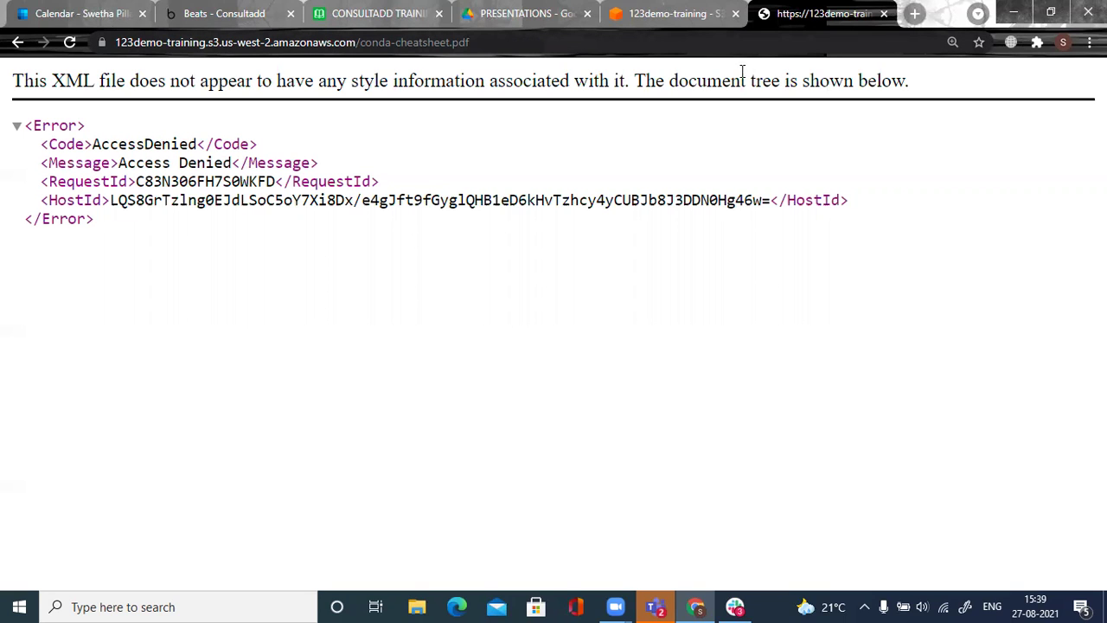
key("ctrl+shift+Tab")
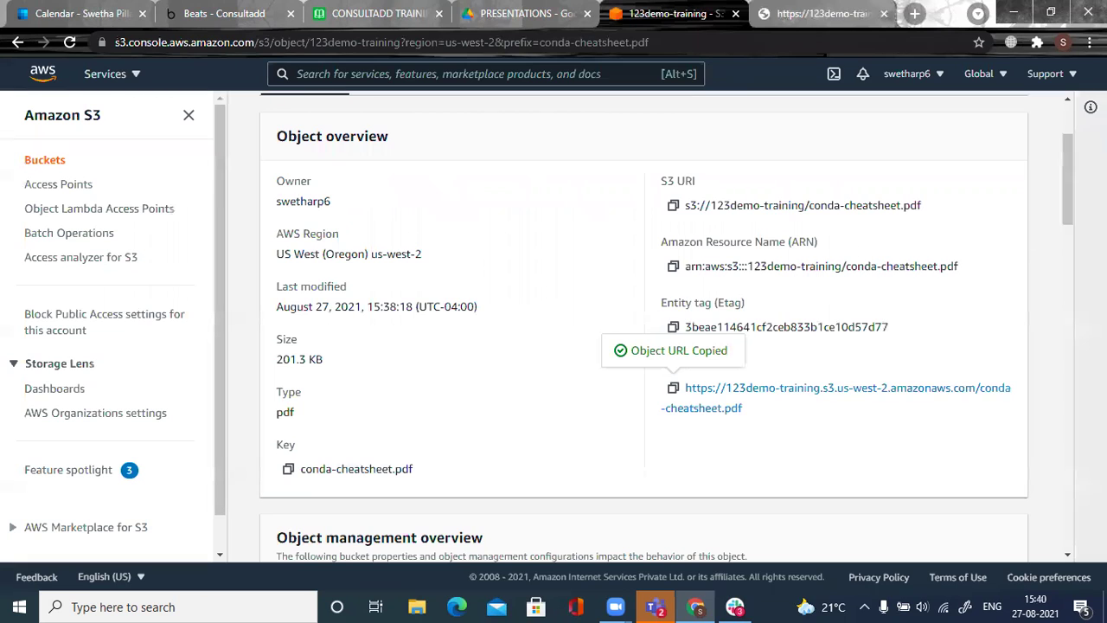
Go back from the conda-cheatsheet.pdf object page to the S3 Buckets list.
left_click_drag(1072, 206, 1067, 141)
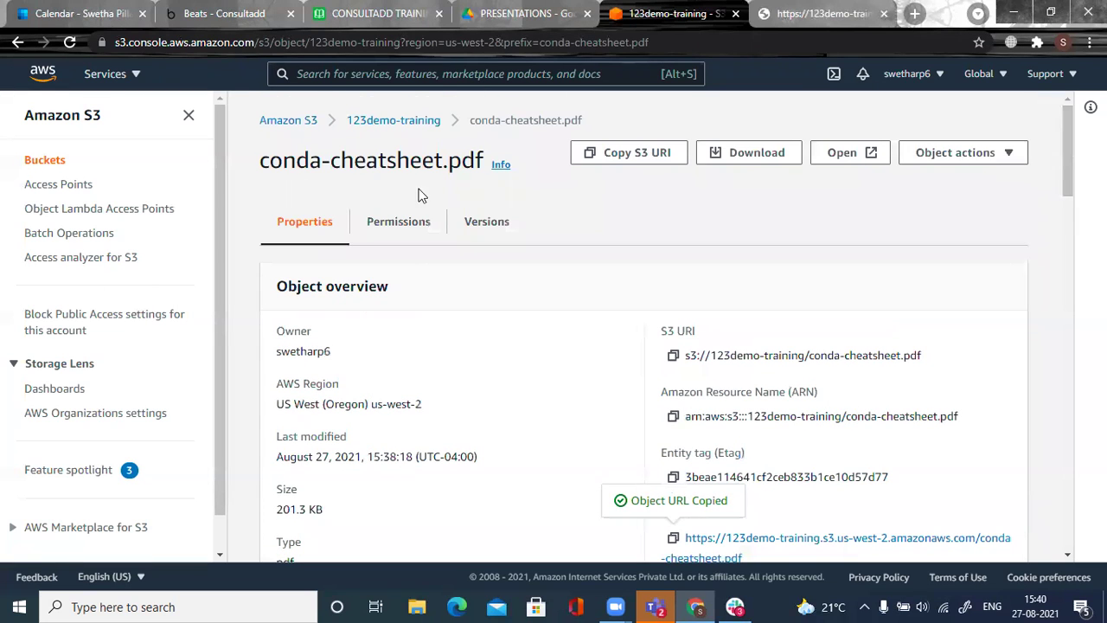
left_click(280, 128)
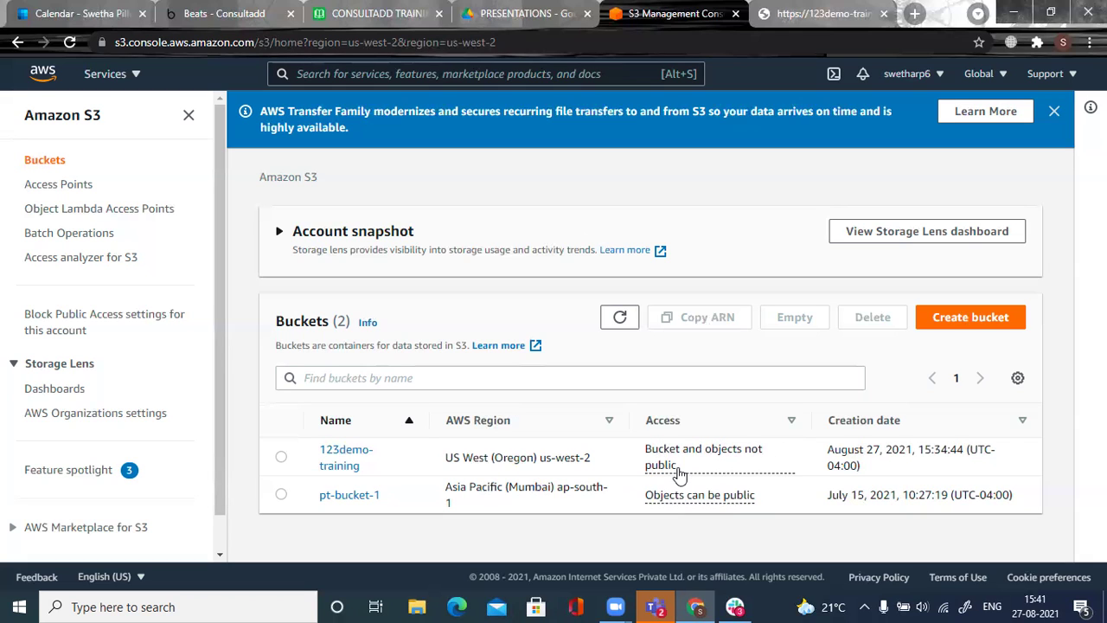
Open 123demo-training's Permissions tab to see Block all public access turned On.
left_click(337, 457)
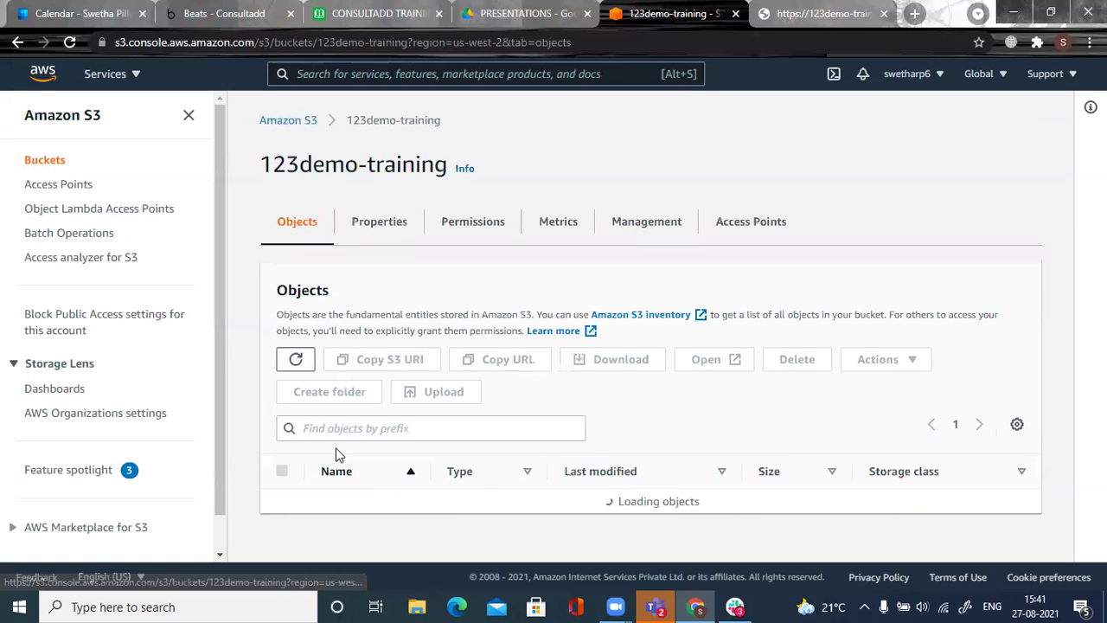
left_click(377, 225)
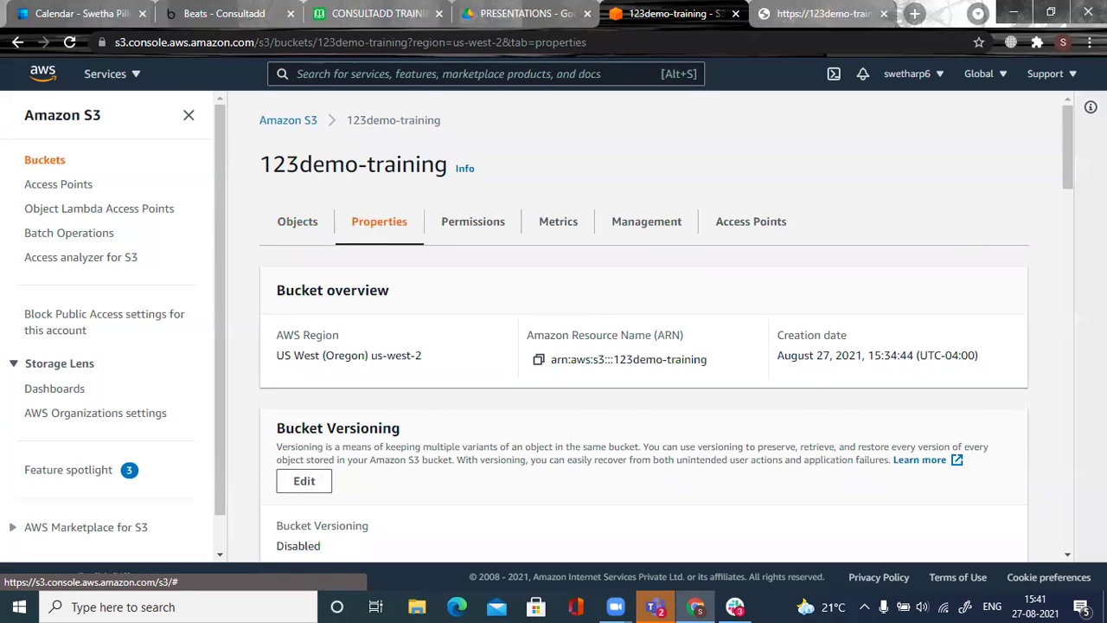
left_click_drag(1067, 171, 1047, 294)
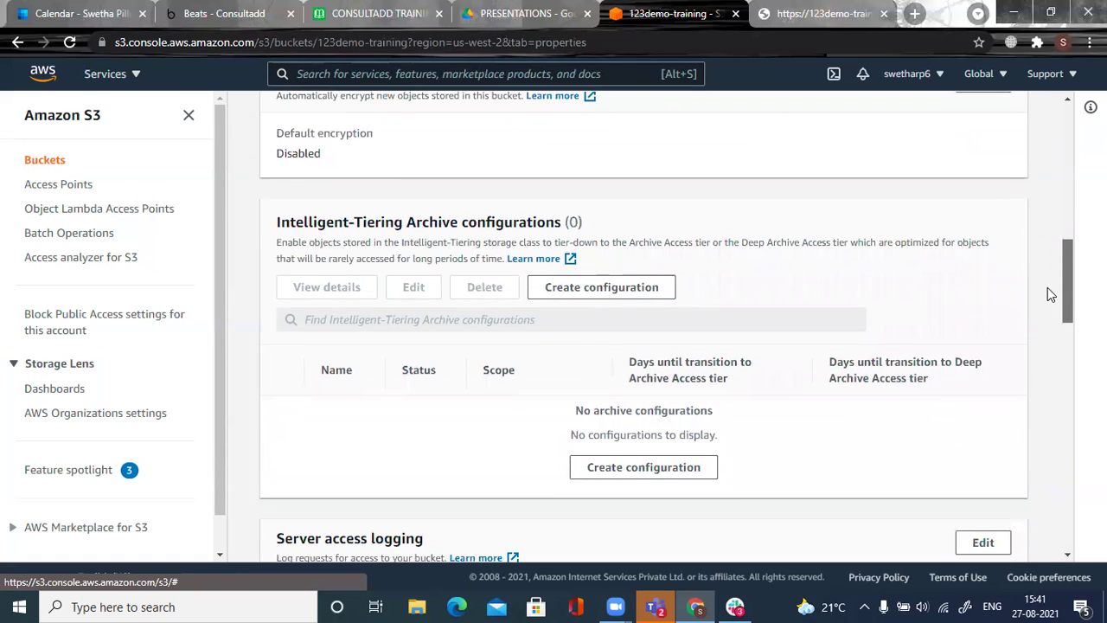
scroll(1046, 297, "up", 10)
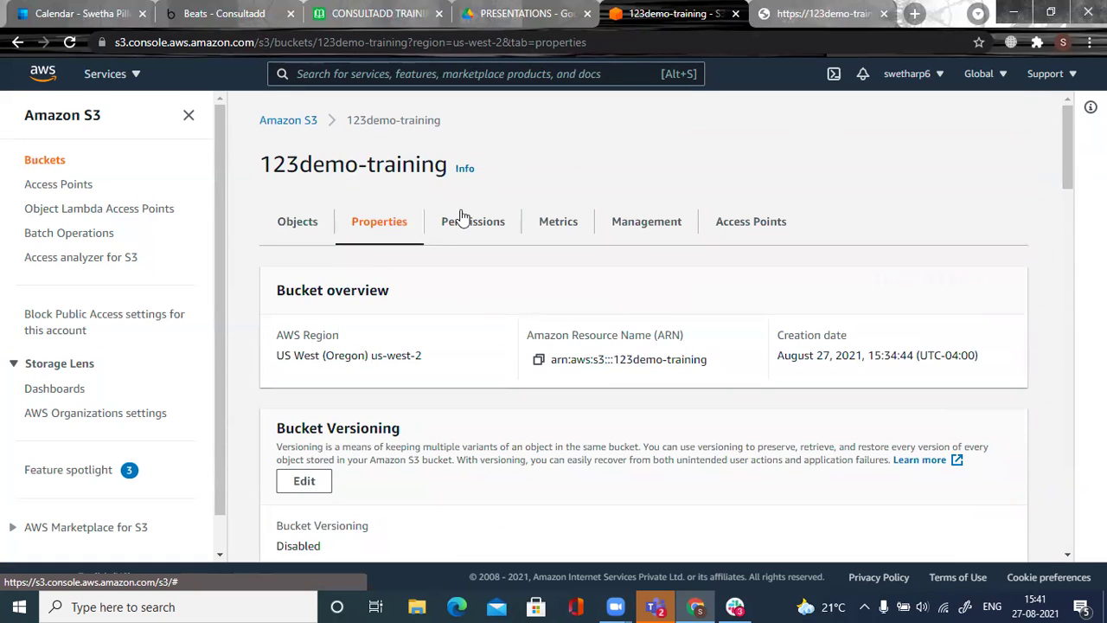
left_click(478, 223)
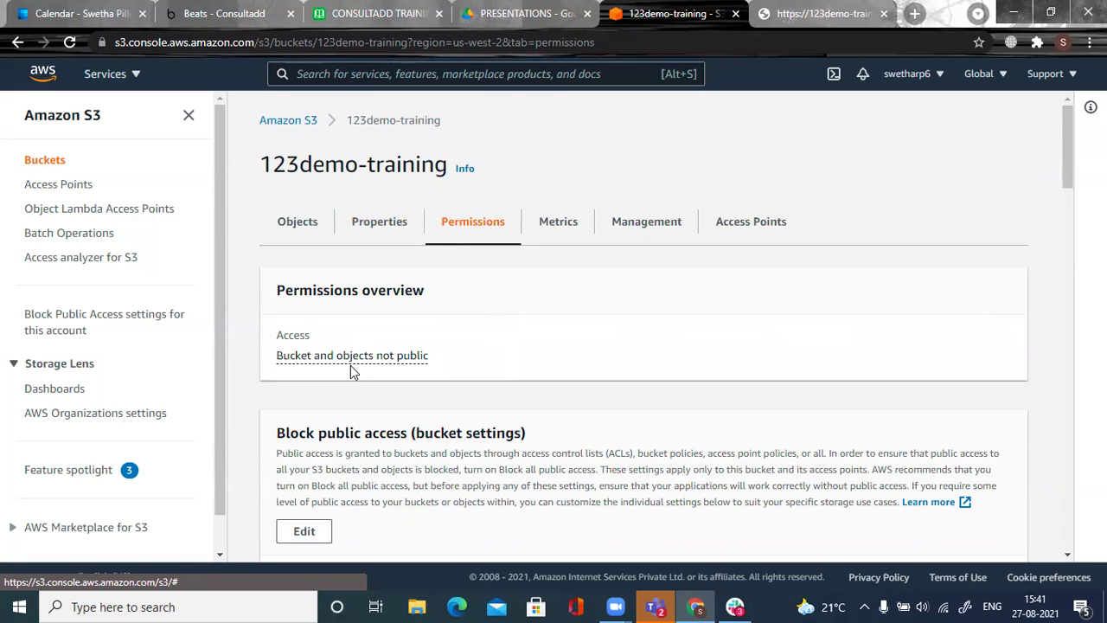
left_click_drag(1065, 170, 1066, 221)
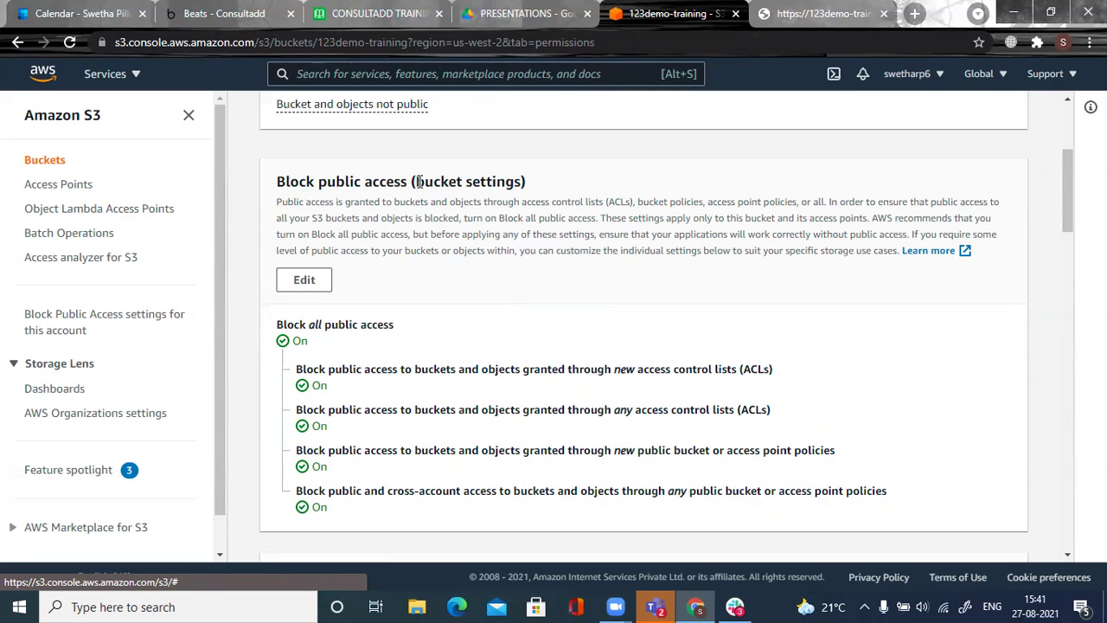
Uncheck Block all public access for 123demo-training, save, and confirm by typing 'confirm'.
left_click(298, 283)
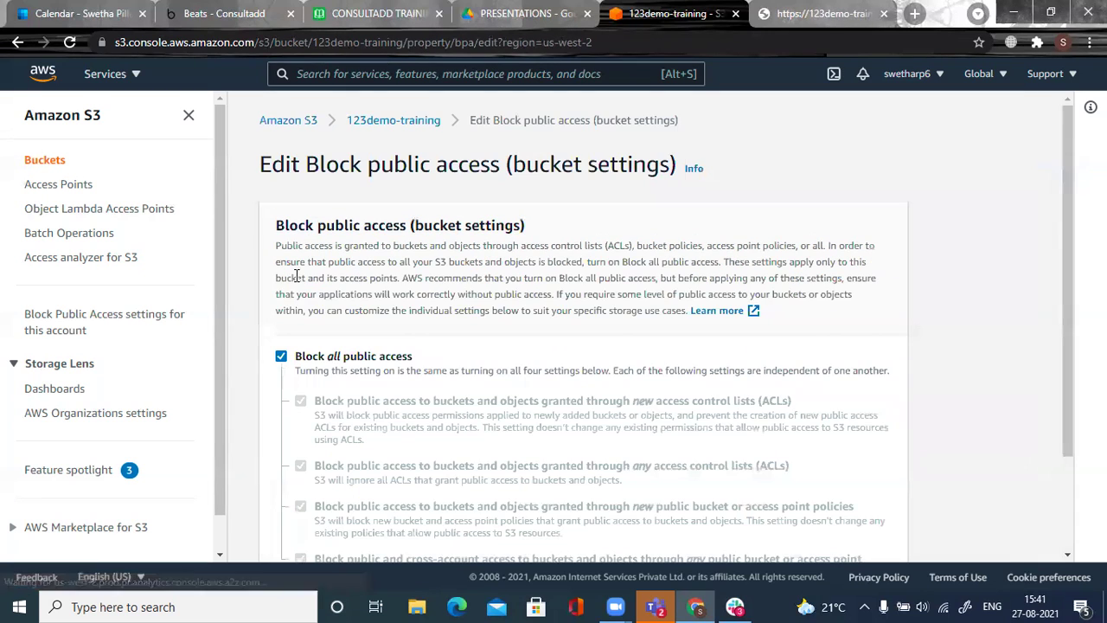
left_click(281, 355)
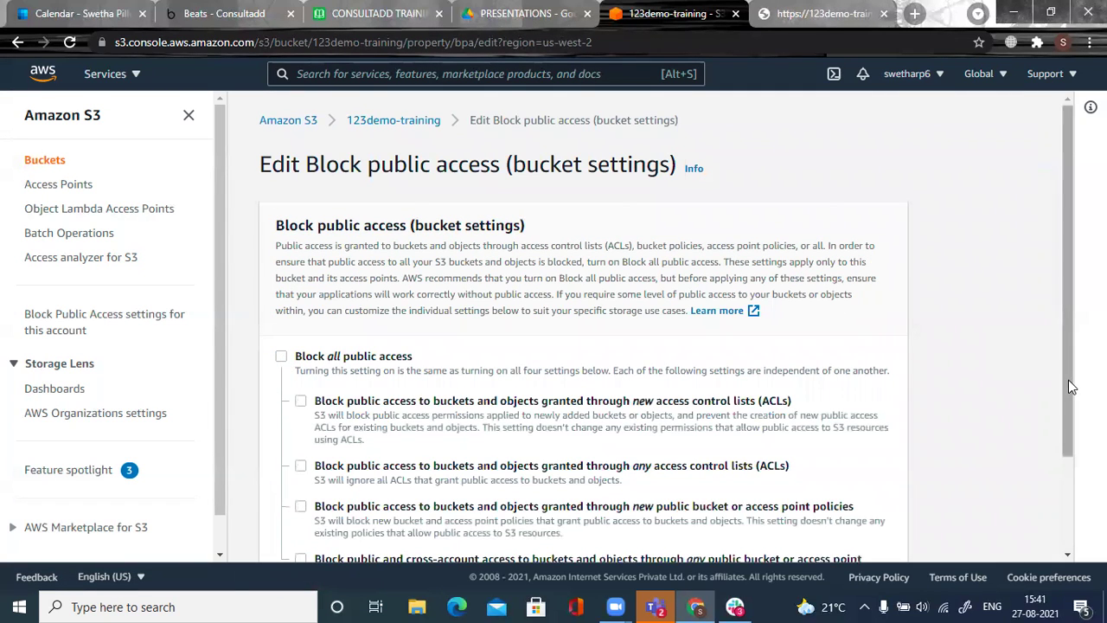
left_click_drag(1069, 381, 1075, 478)
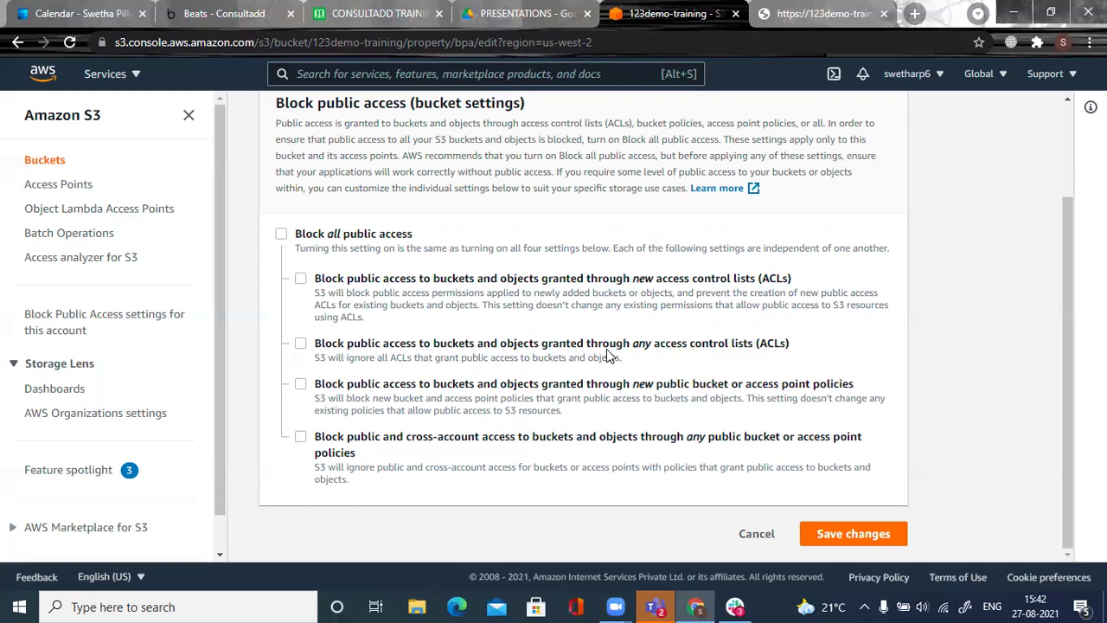
left_click(844, 537)
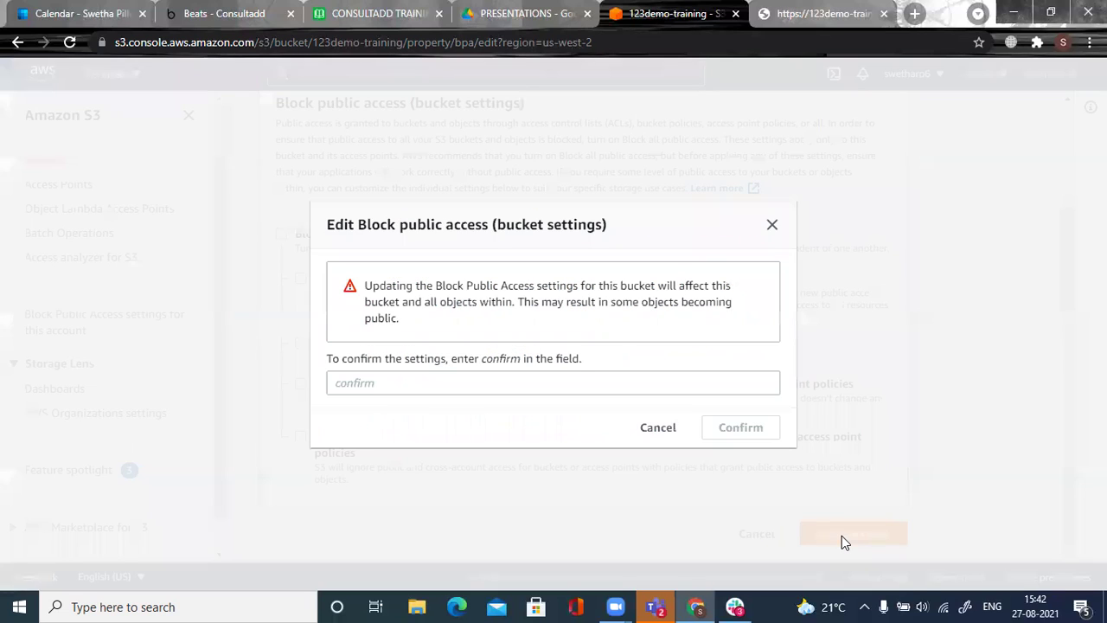
left_click(385, 383)
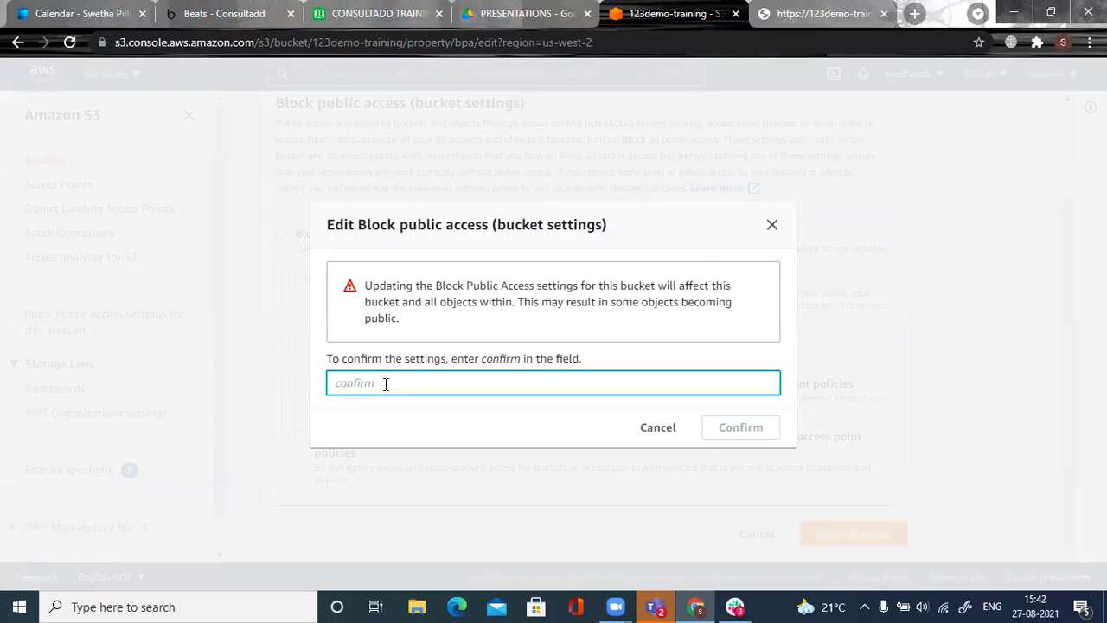
type("confirm")
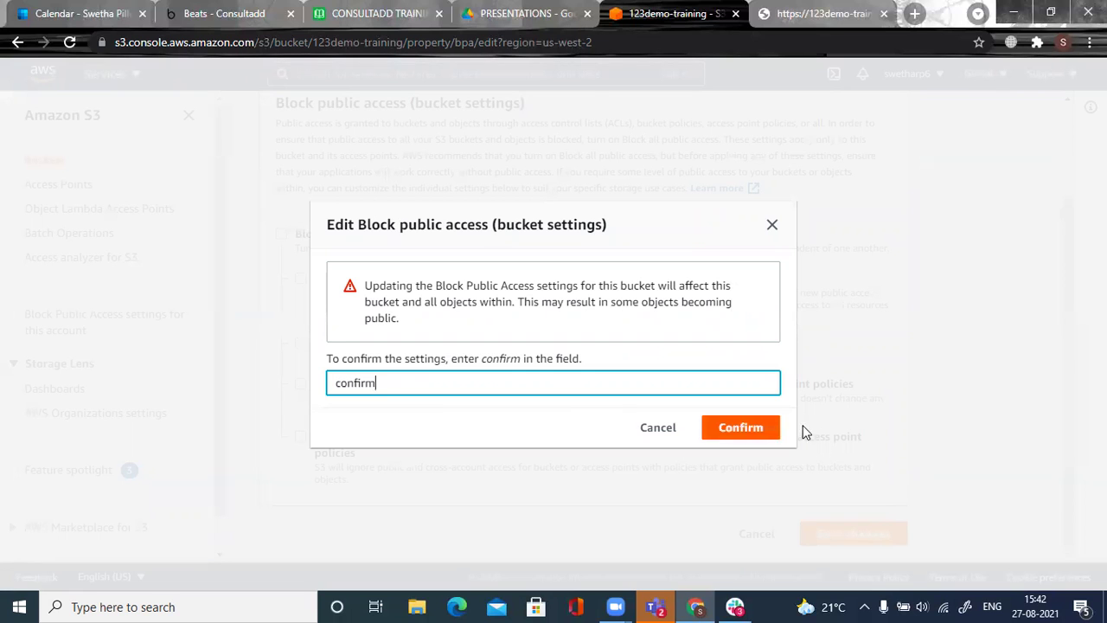
left_click(758, 435)
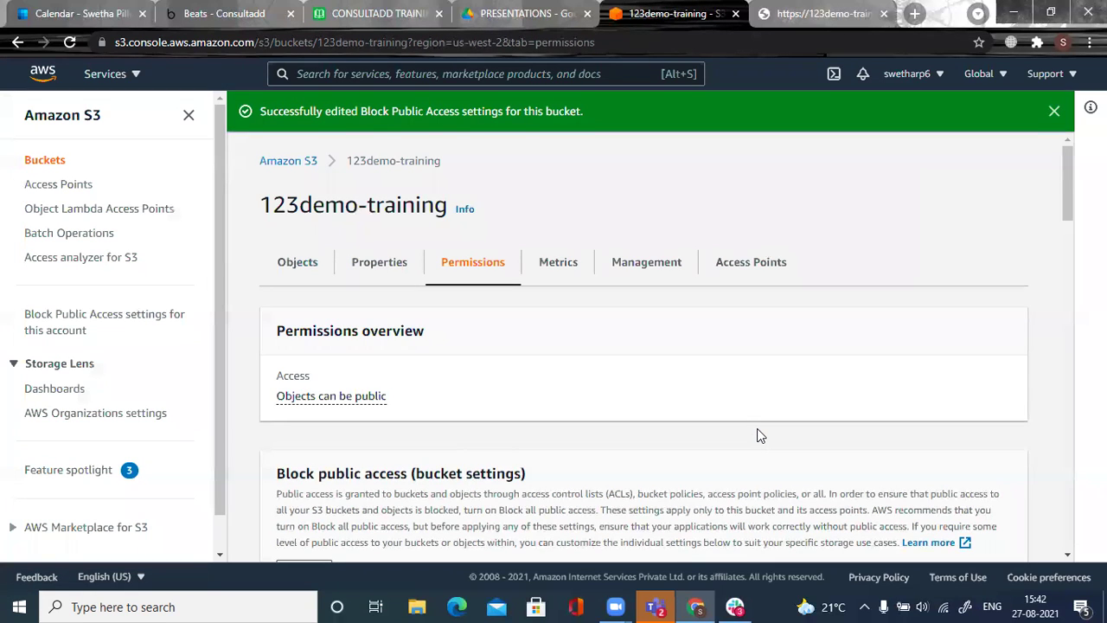
left_click(796, 17)
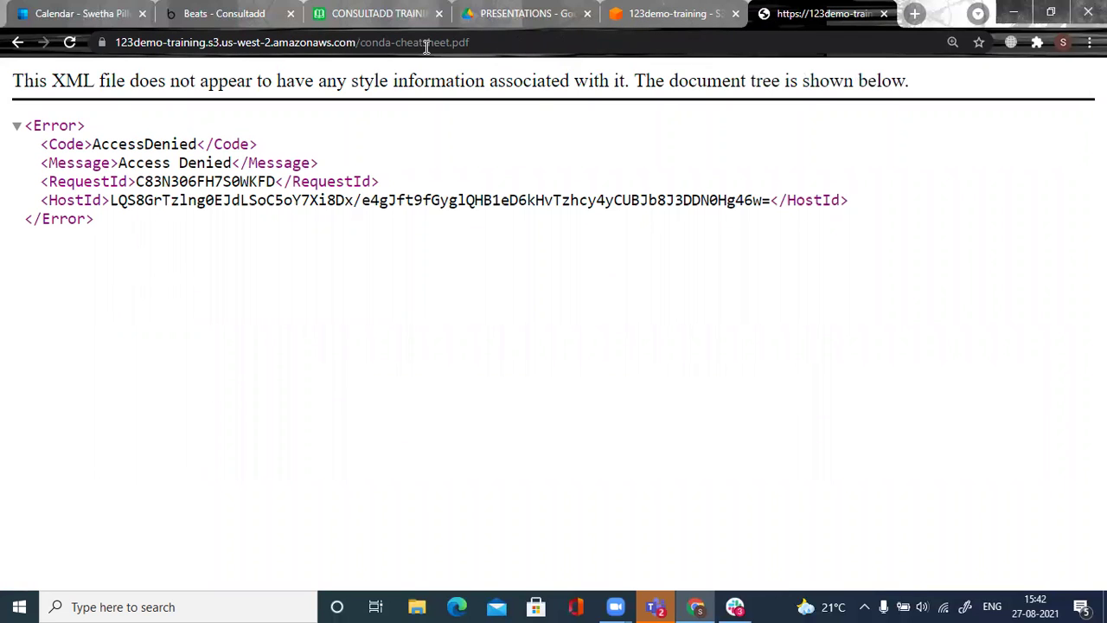
left_click(69, 43)
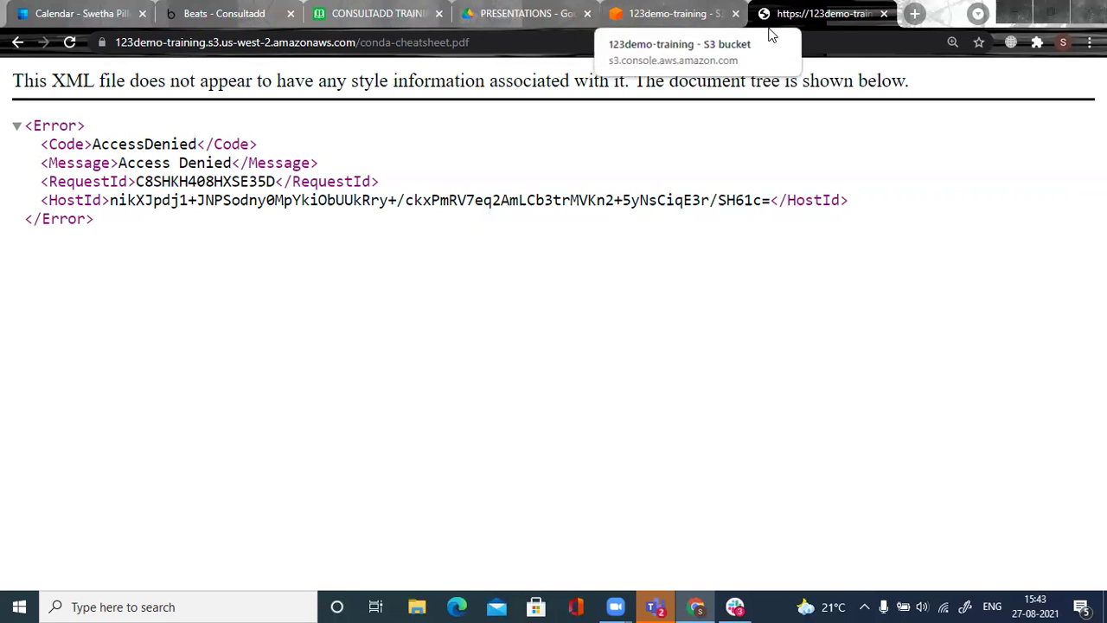
left_click(674, 13)
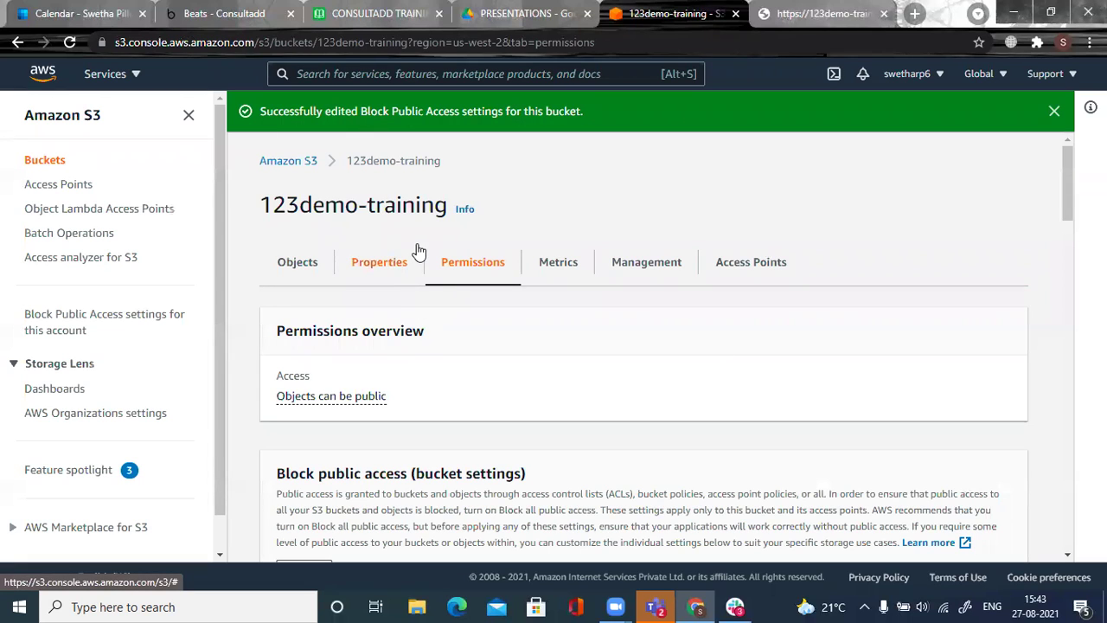
Open conda-cheatsheet.pdf's Permissions and start editing its access control list.
left_click(304, 261)
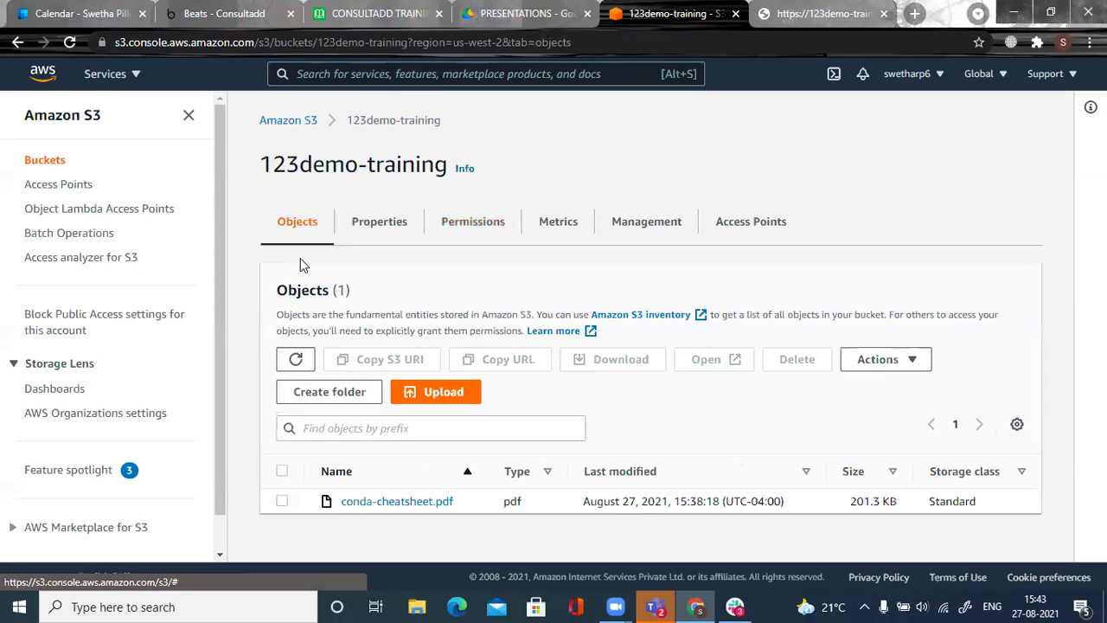
left_click(373, 509)
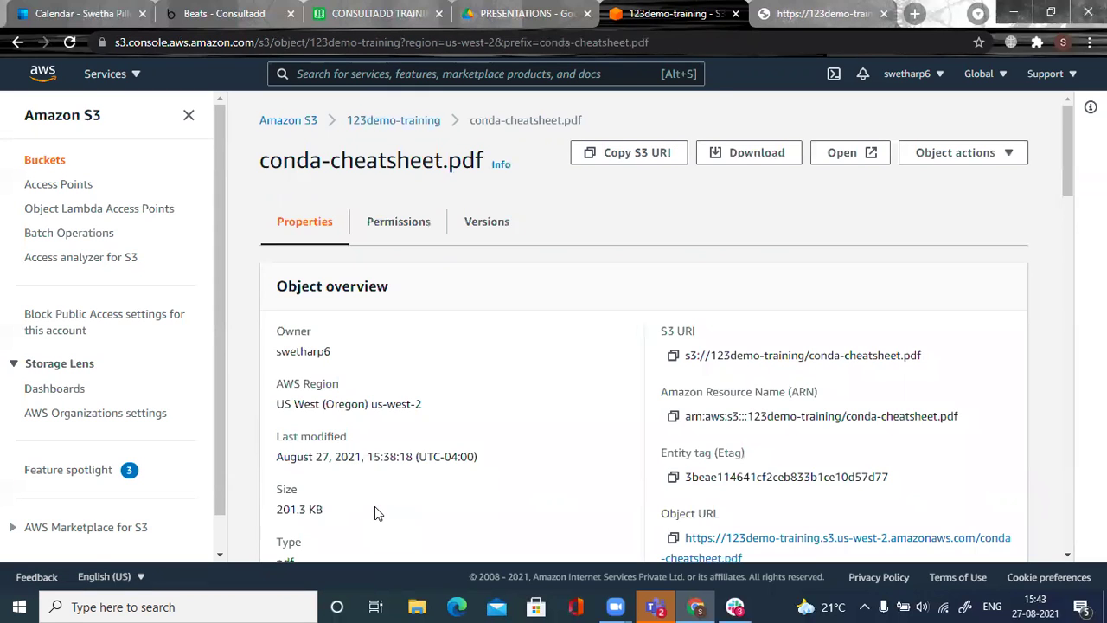
left_click(398, 227)
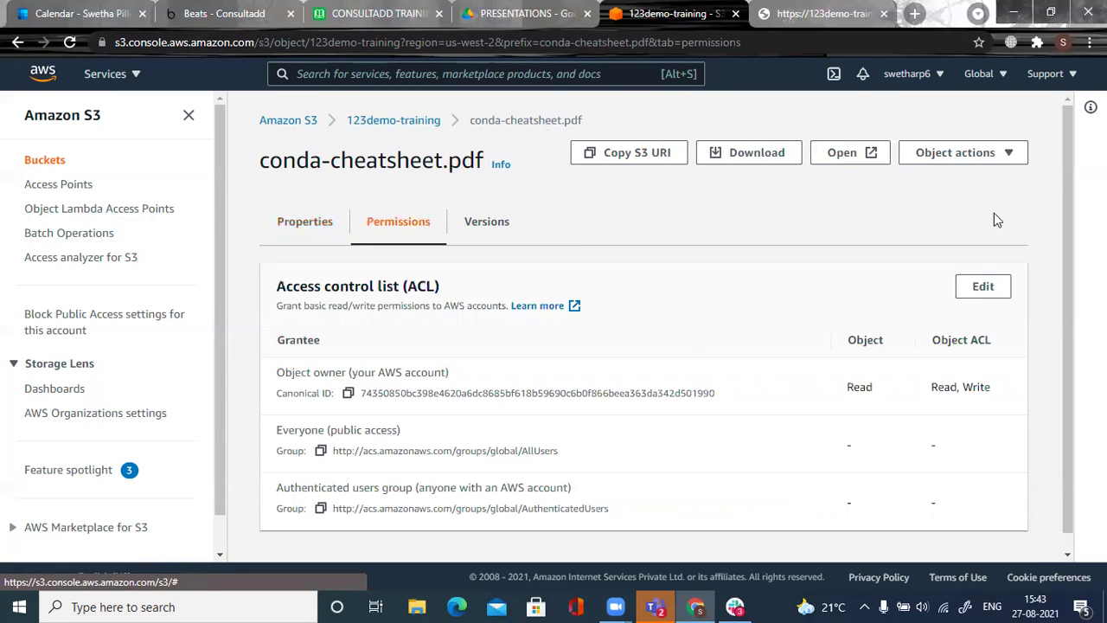
left_click(983, 288)
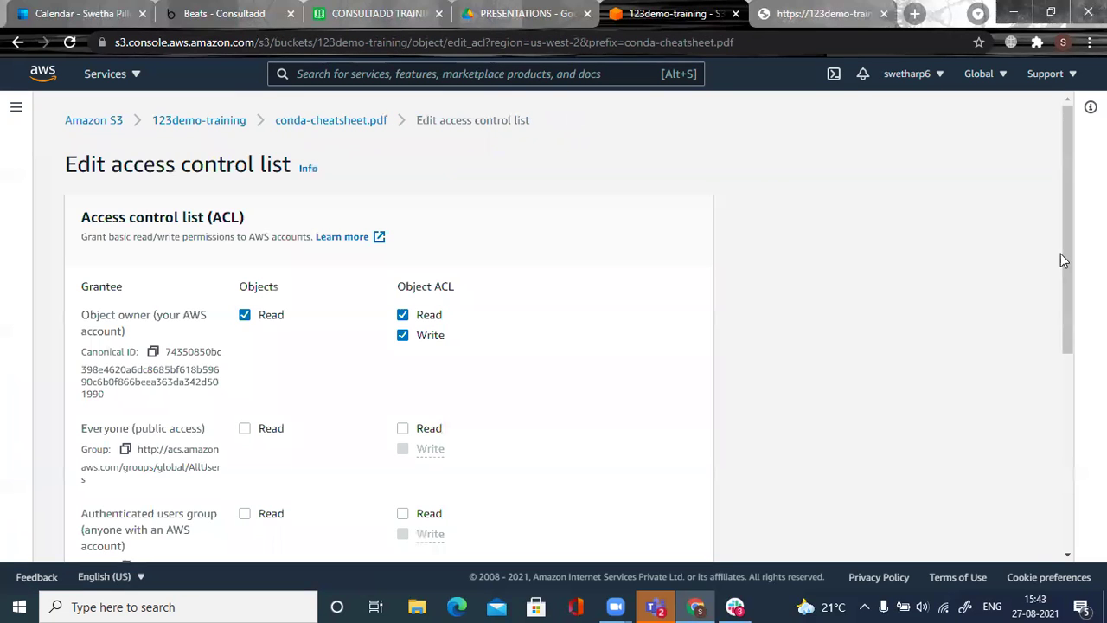
Grant Everyone Read on the object and its ACL, acknowledge the warning, and save.
left_click_drag(1068, 253, 1073, 337)
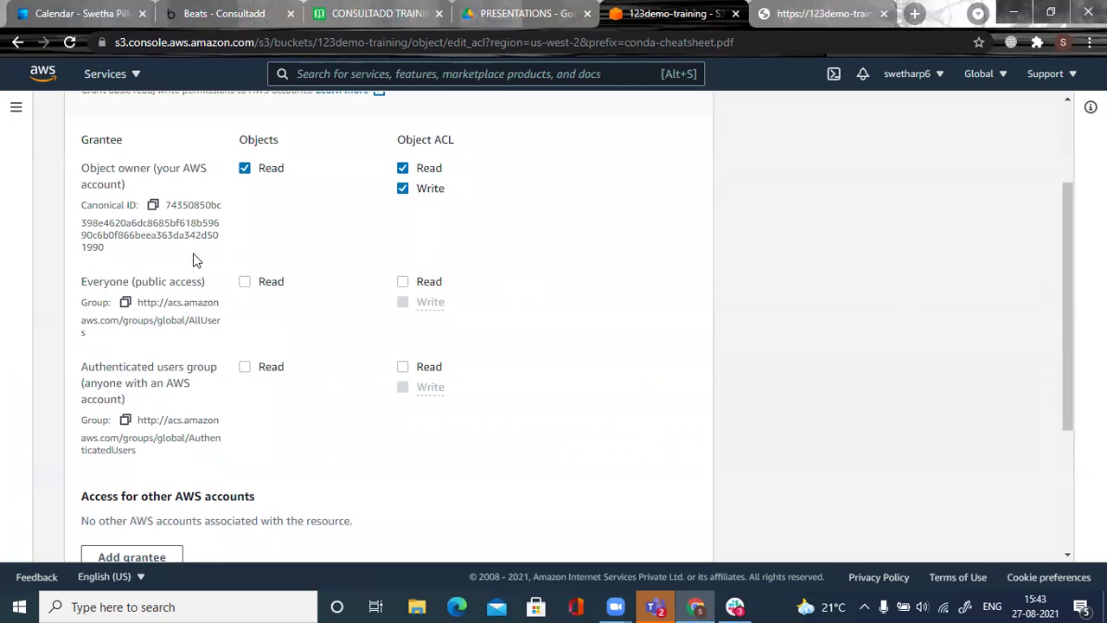
left_click(245, 283)
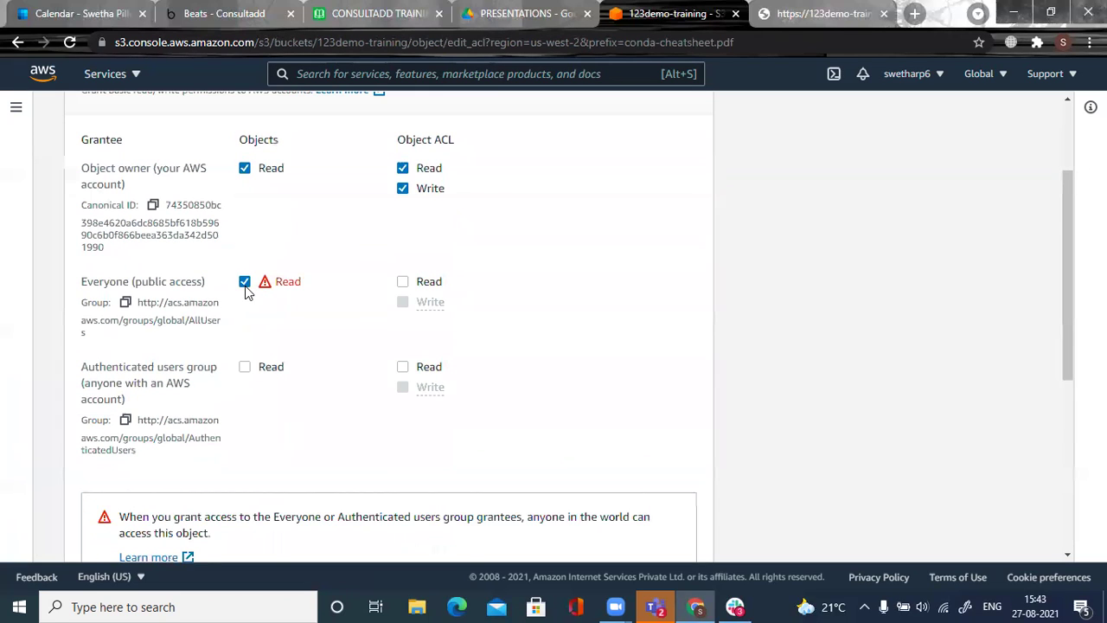
left_click(402, 282)
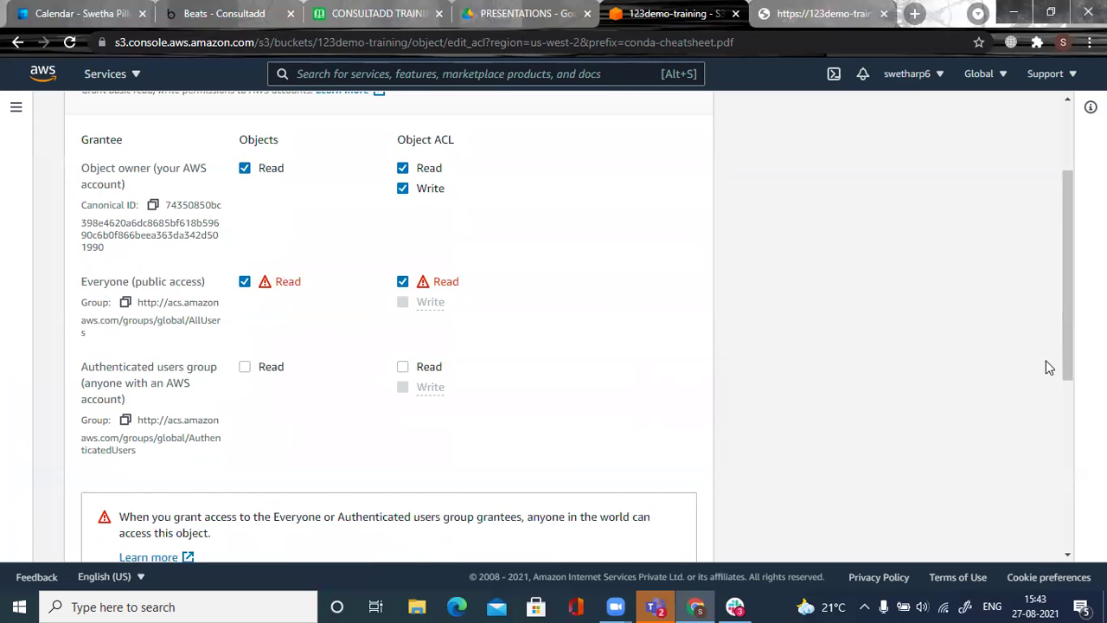
left_click_drag(1073, 362, 1073, 376)
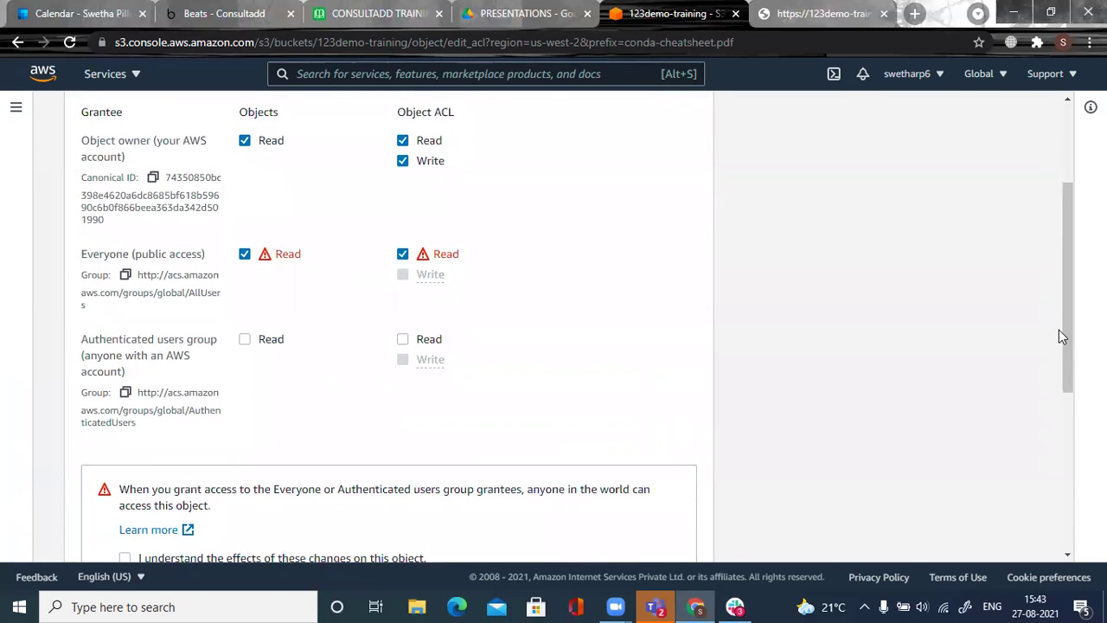
left_click_drag(1070, 343, 1072, 364)
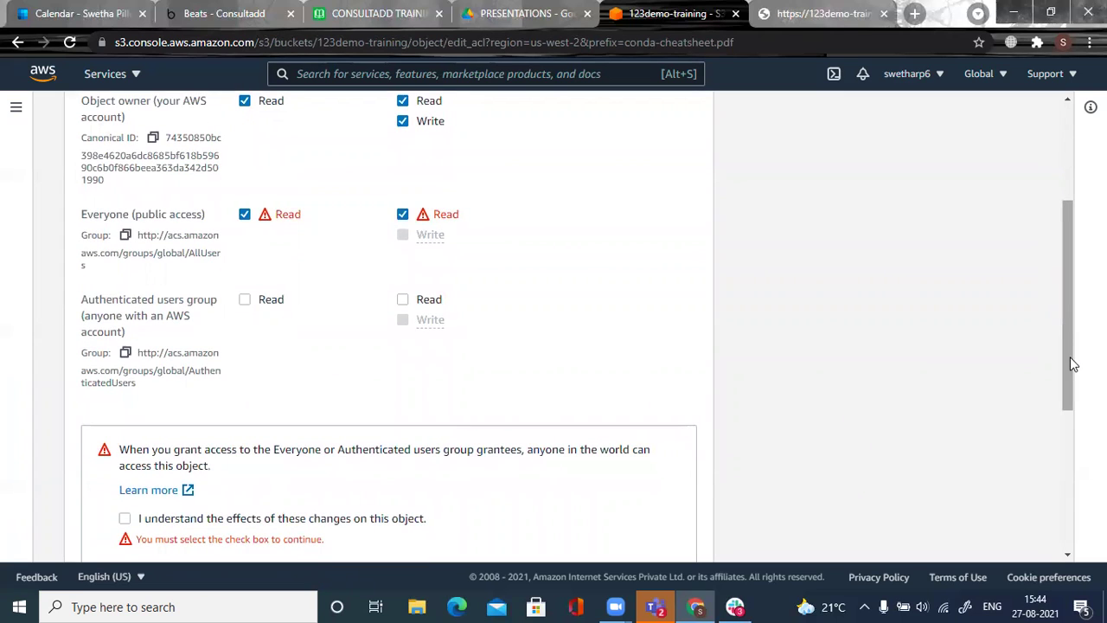
left_click_drag(1072, 364, 1073, 464)
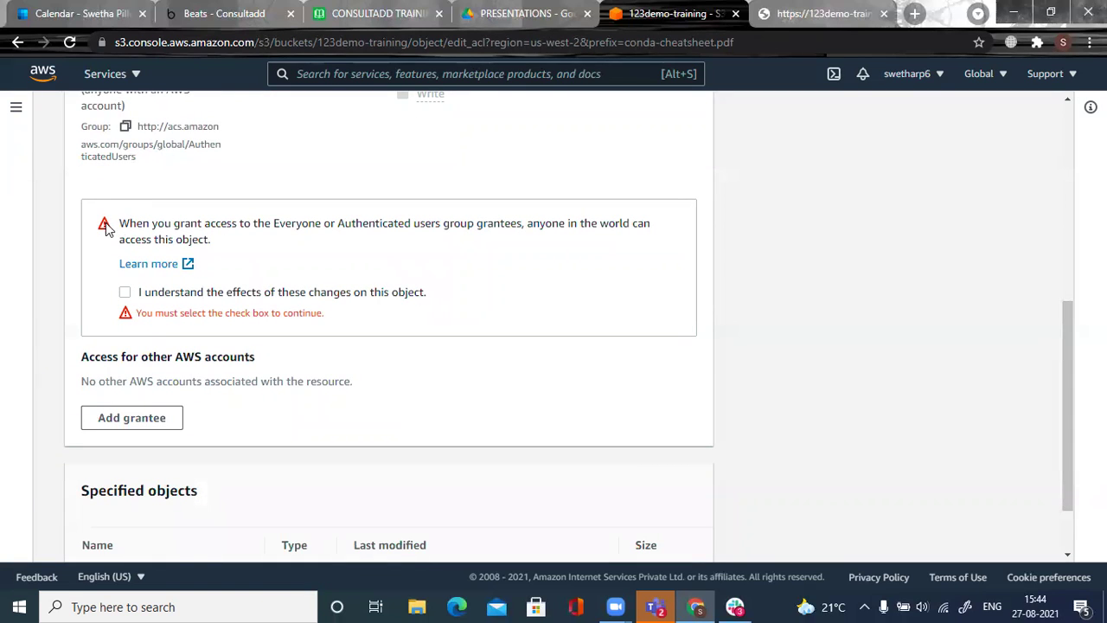
left_click(126, 294)
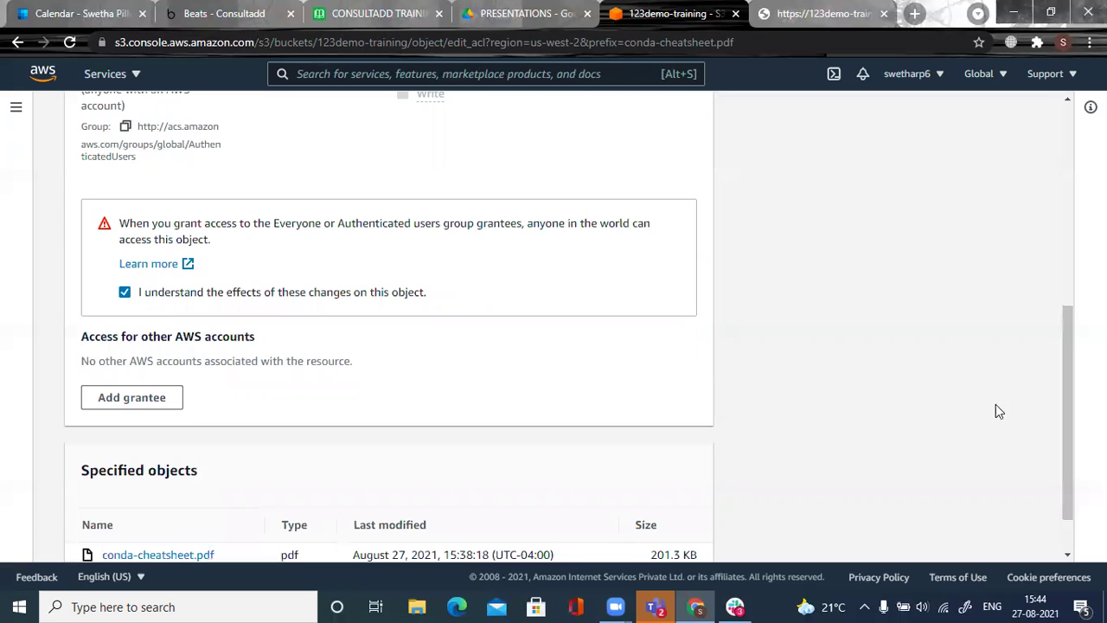
left_click_drag(1063, 408, 1073, 445)
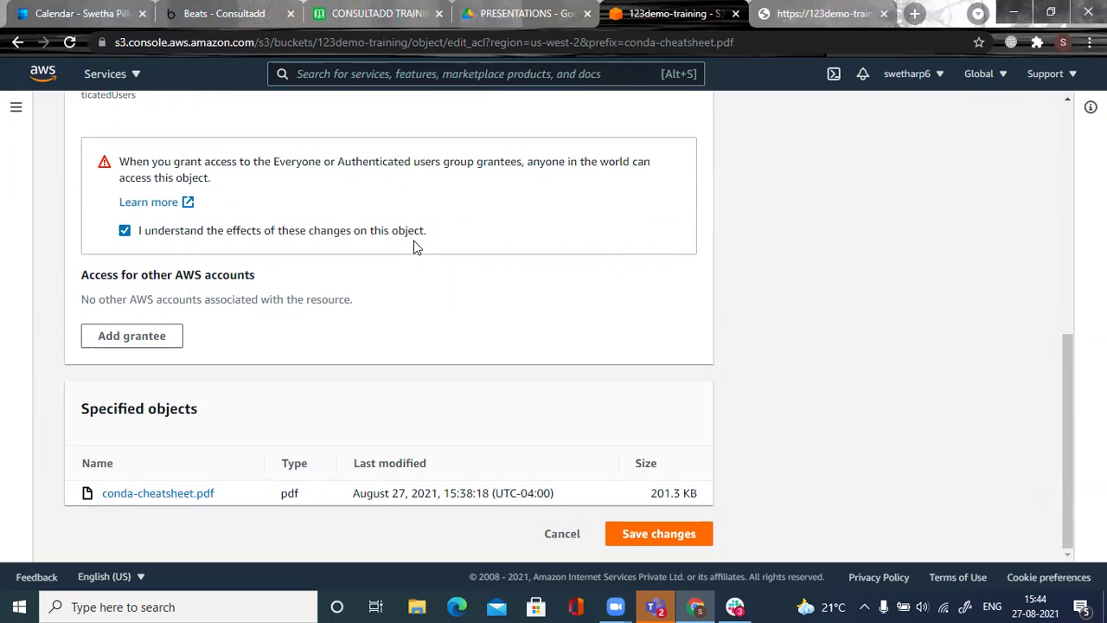
left_click(660, 534)
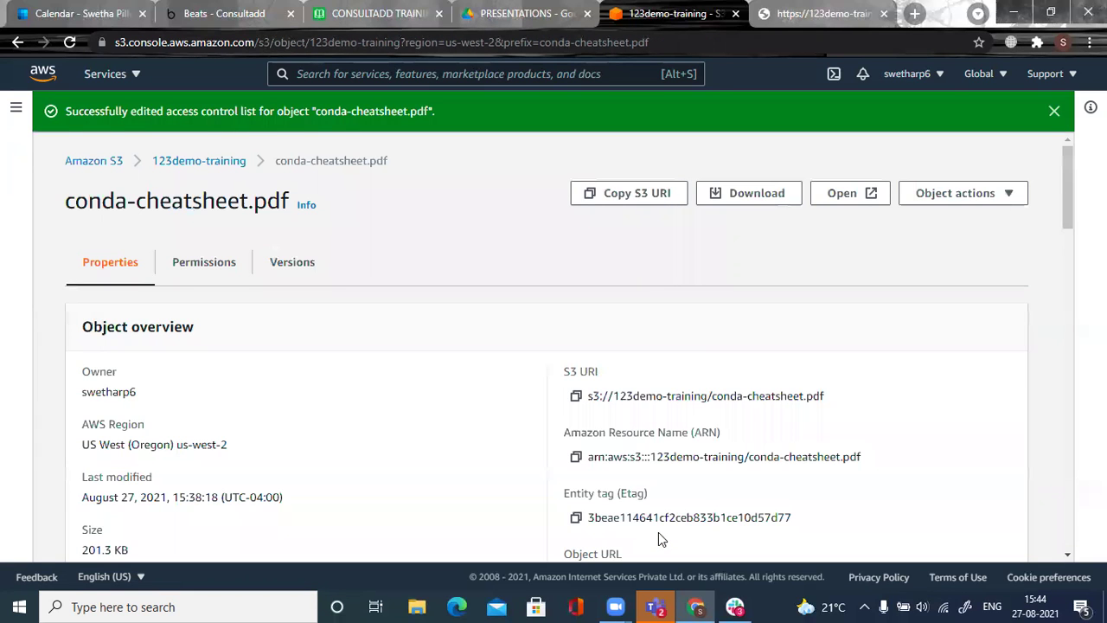
Reload the object URL tab so the CONDA 4.6 cheat sheet PDF opens publicly.
left_click(822, 15)
left_click(71, 44)
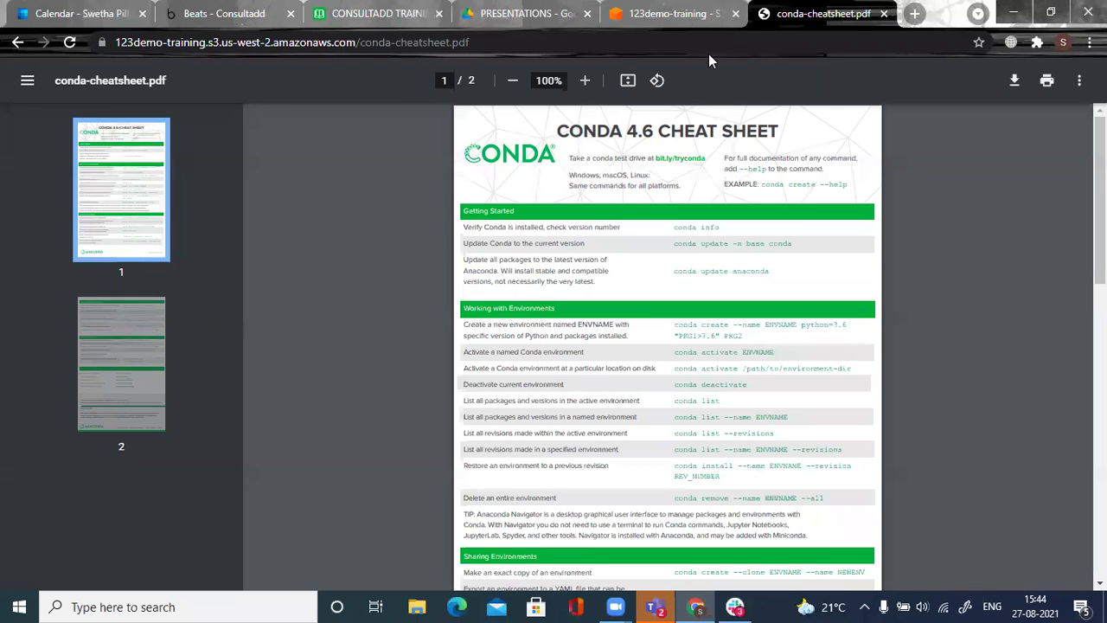
Return to the S3 console and open the 123demo-training bucket's Objects list.
left_click(710, 28)
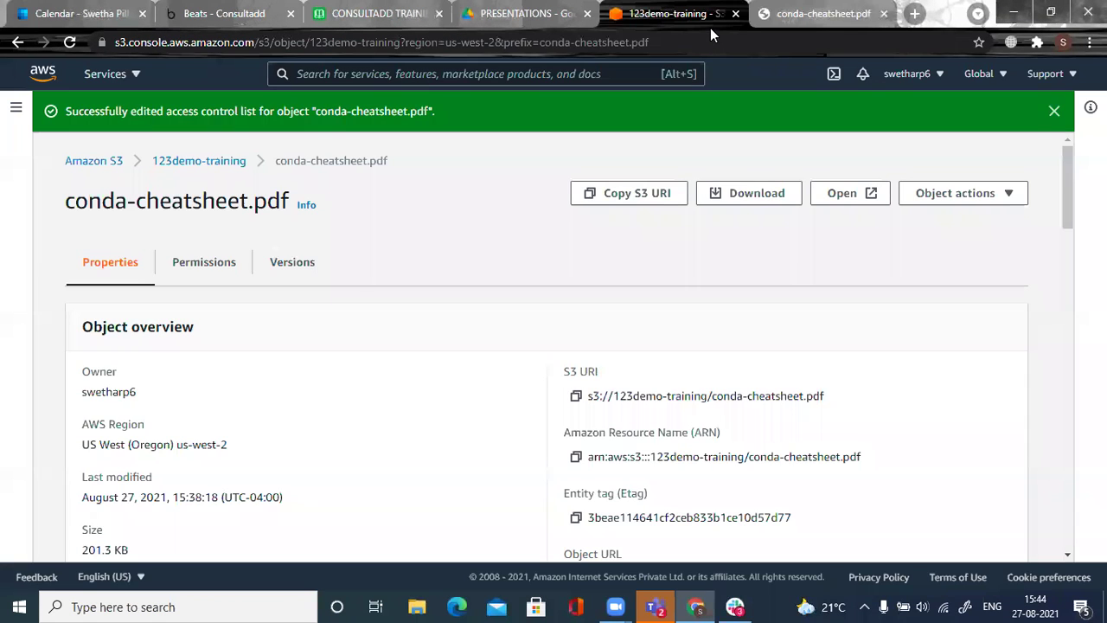
key("ctrl+Tab")
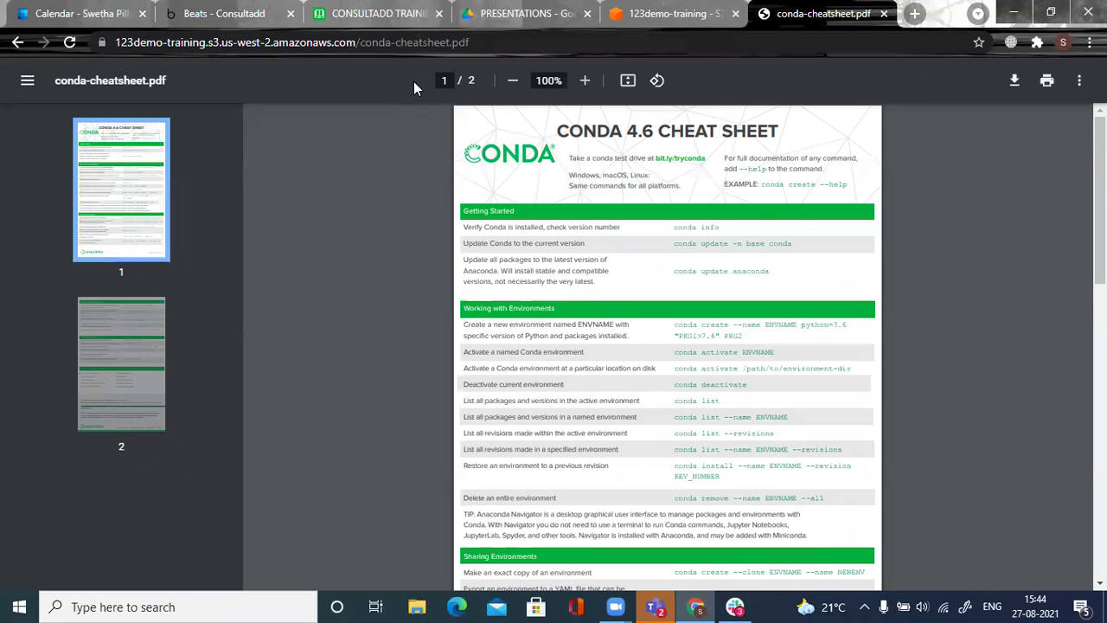
left_click(495, 36)
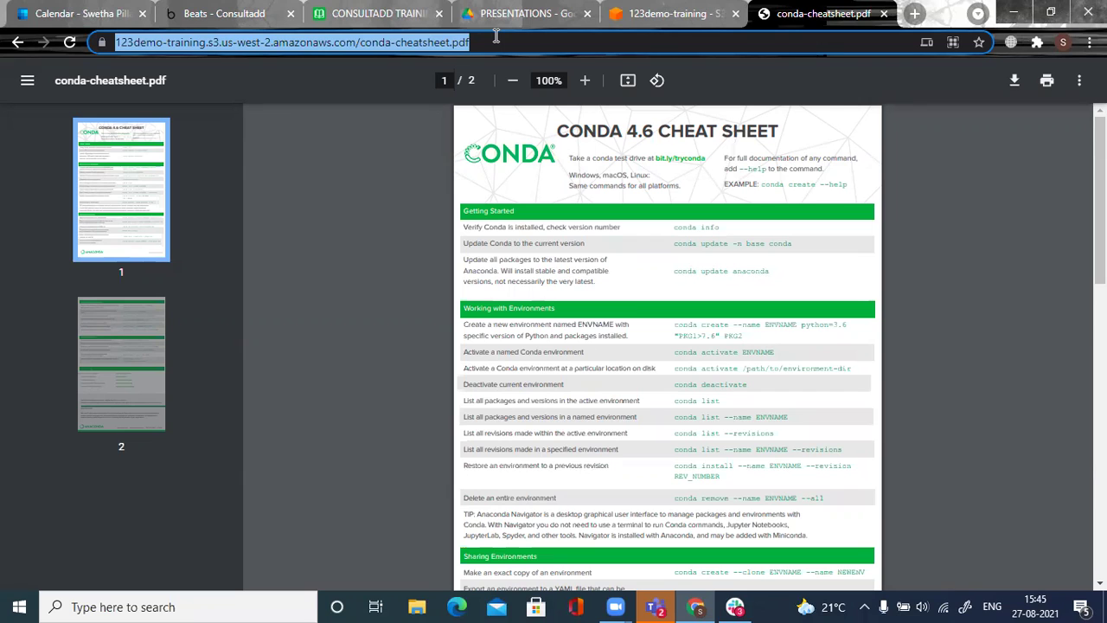
left_click(474, 312)
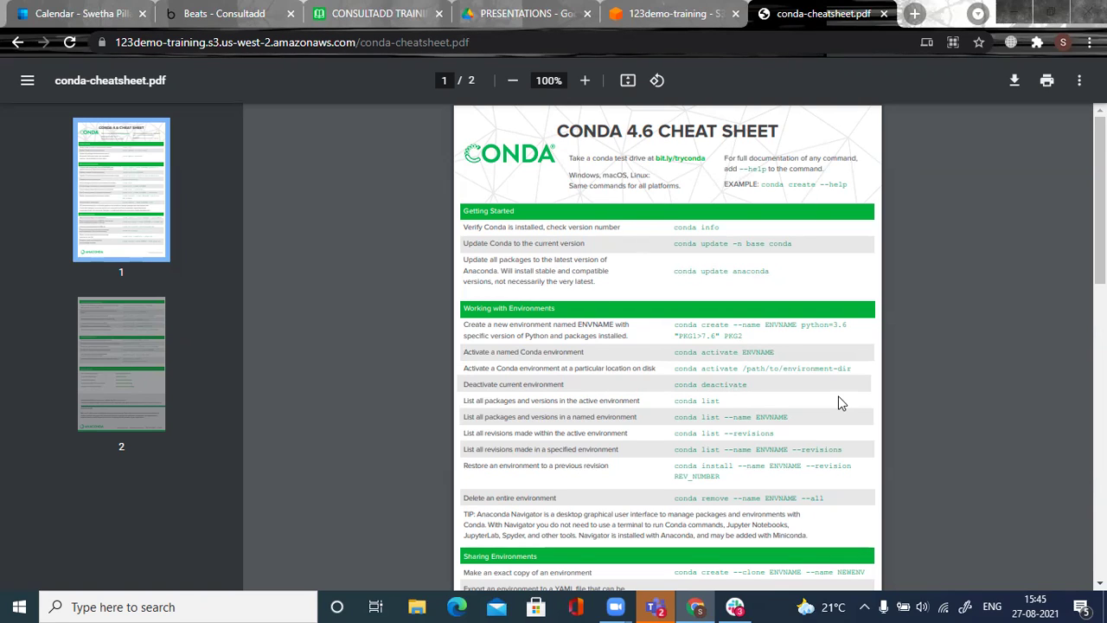
left_click(720, 28)
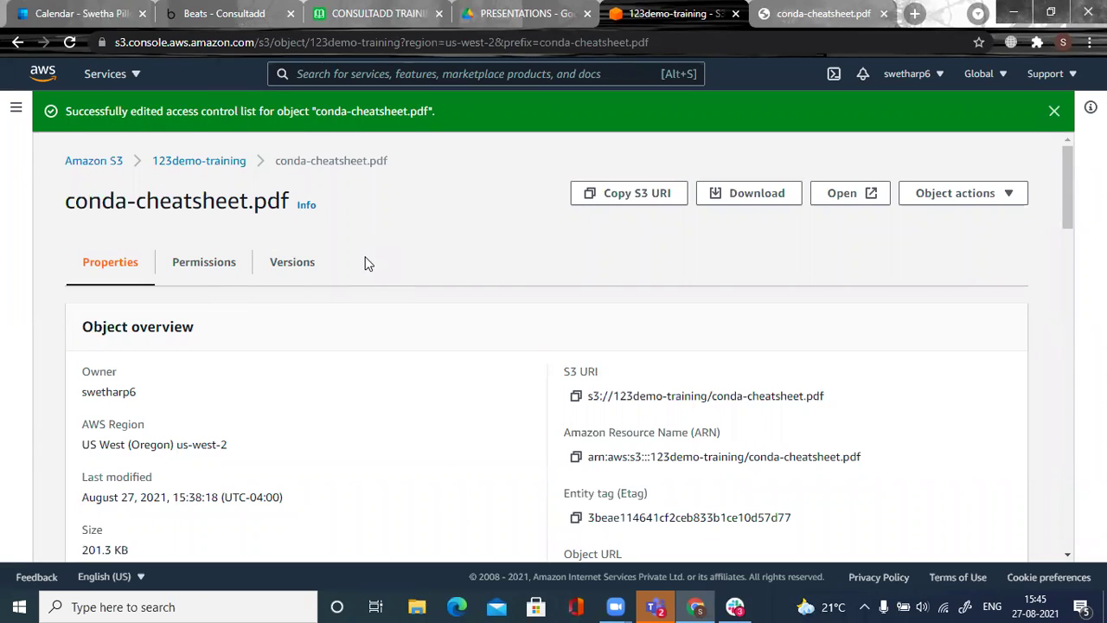
left_click(191, 161)
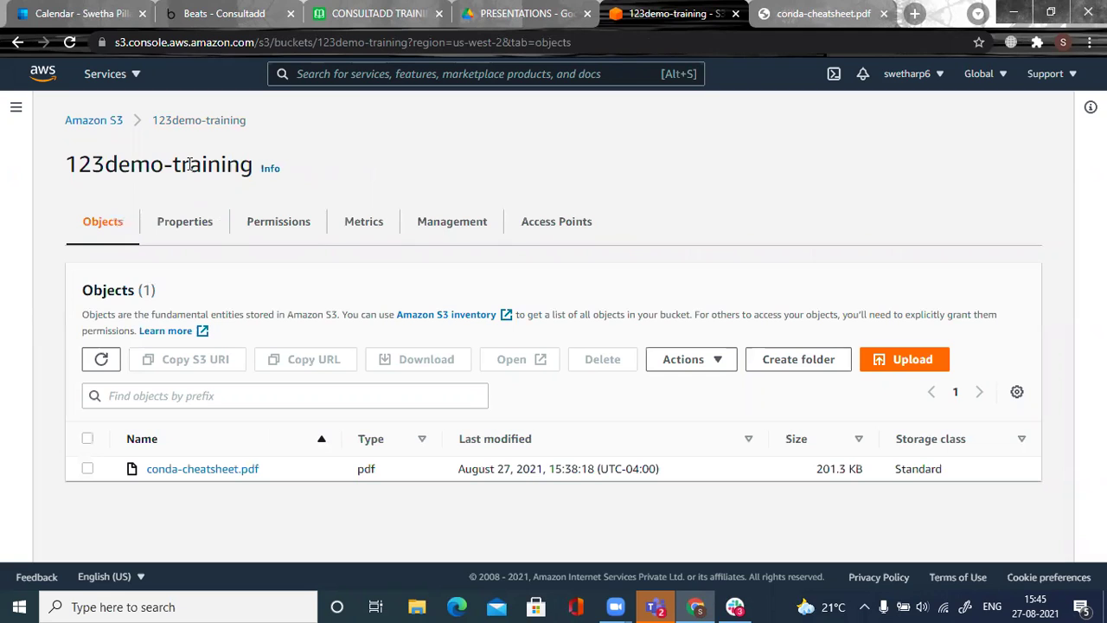
Scroll 123demo-training's Properties to see versioning, encryption and static website hosting all Disabled.
left_click(179, 225)
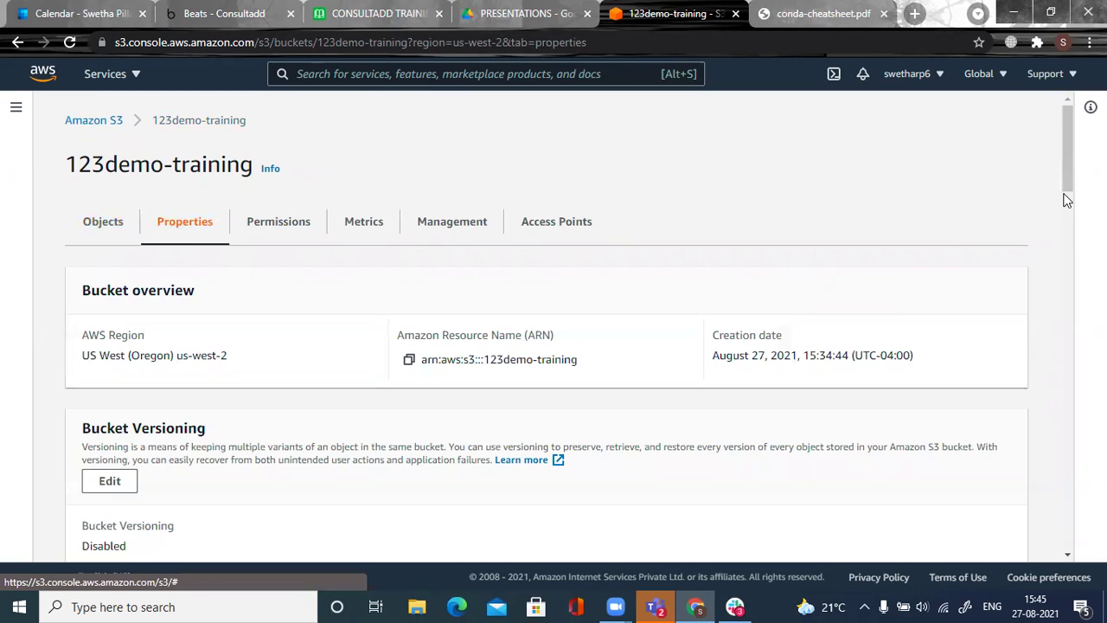
left_click_drag(1067, 192, 1069, 216)
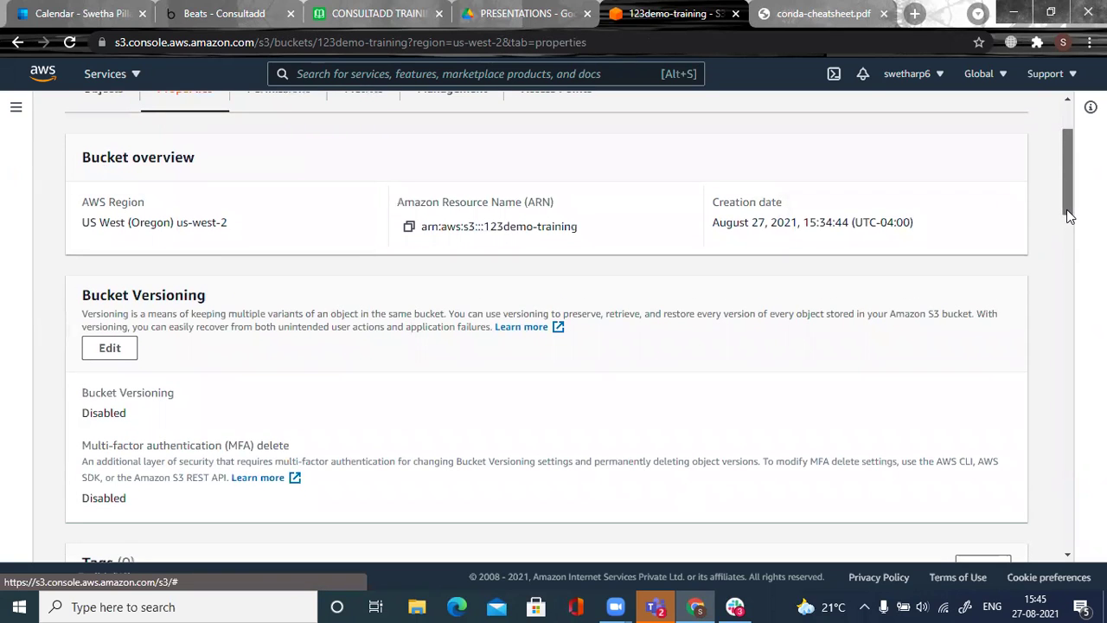
left_click_drag(1069, 217, 1076, 325)
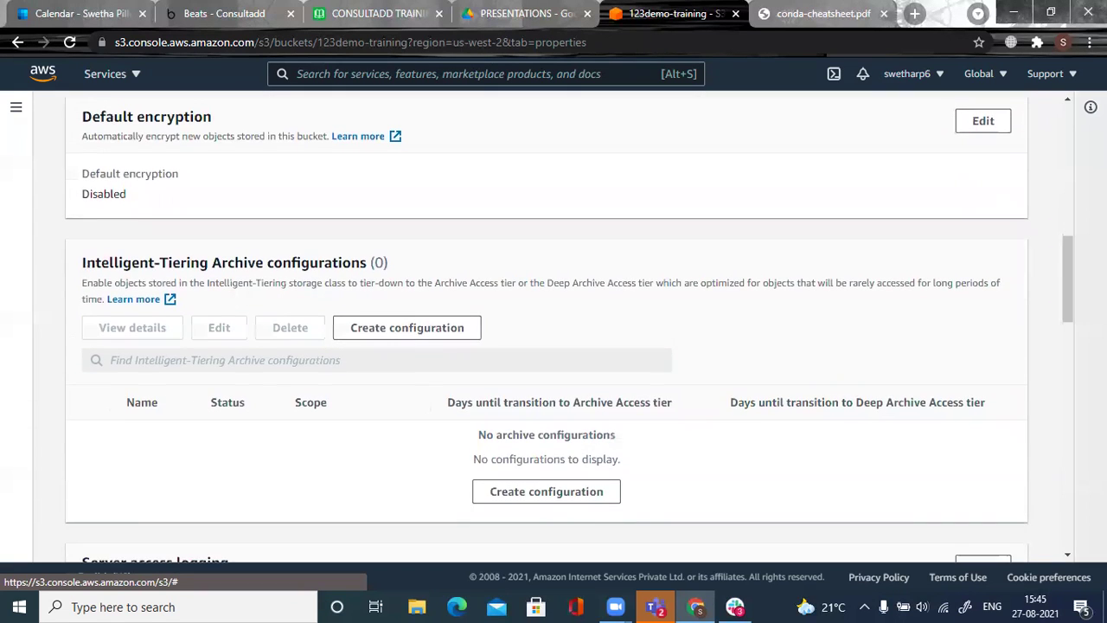
left_click_drag(1065, 307, 1081, 546)
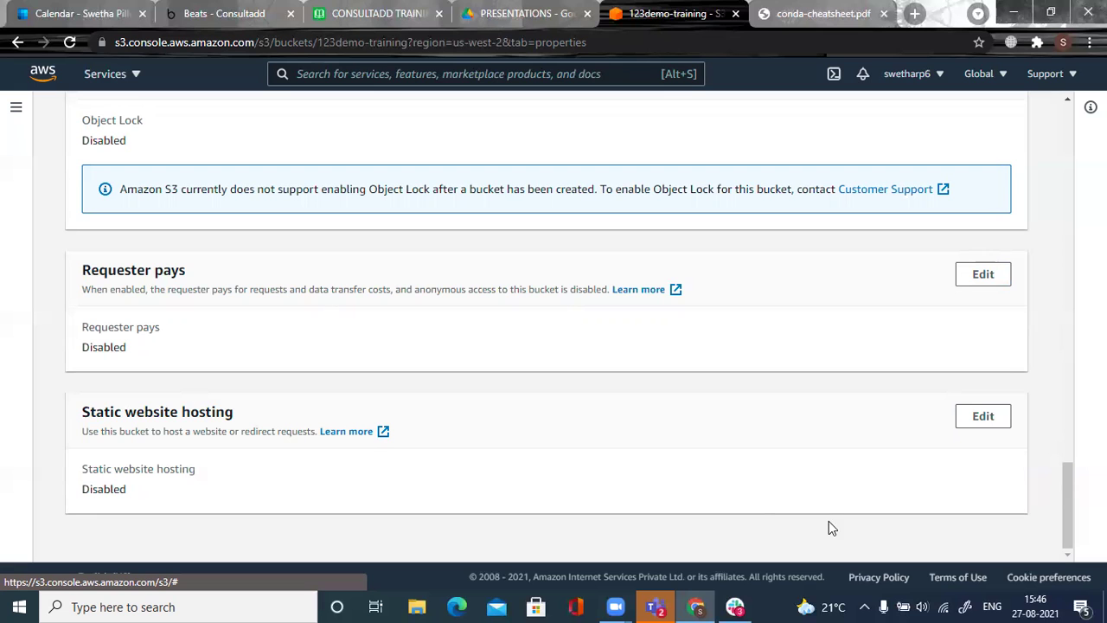
left_click_drag(1074, 500, 1073, 173)
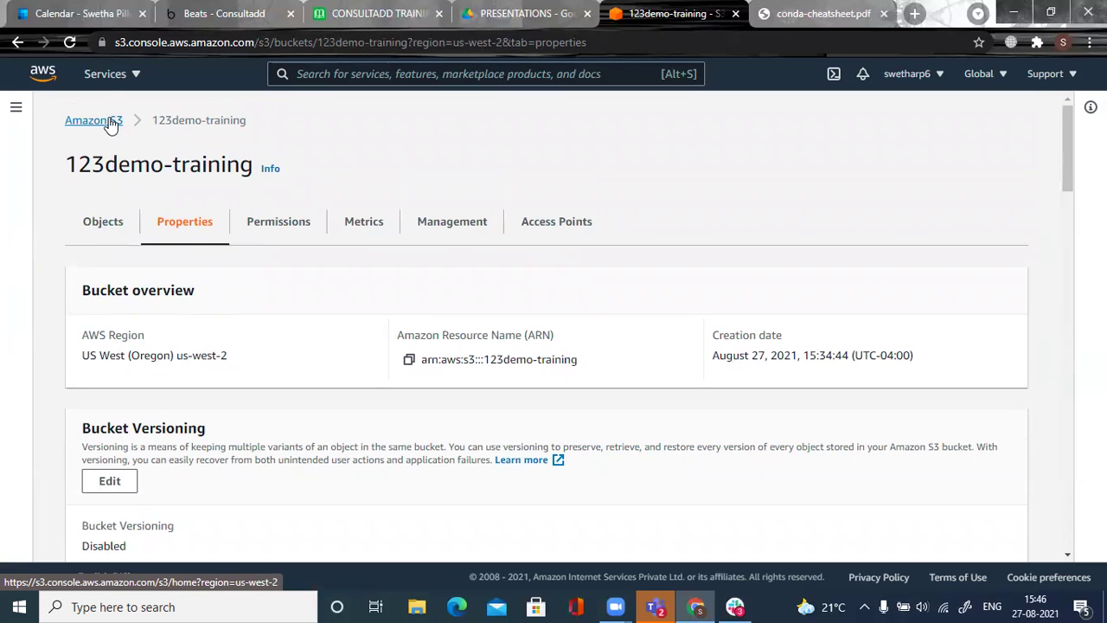
Go from the Amazon S3 bucket list into 123demo-training and open its Upload page.
left_click(112, 125)
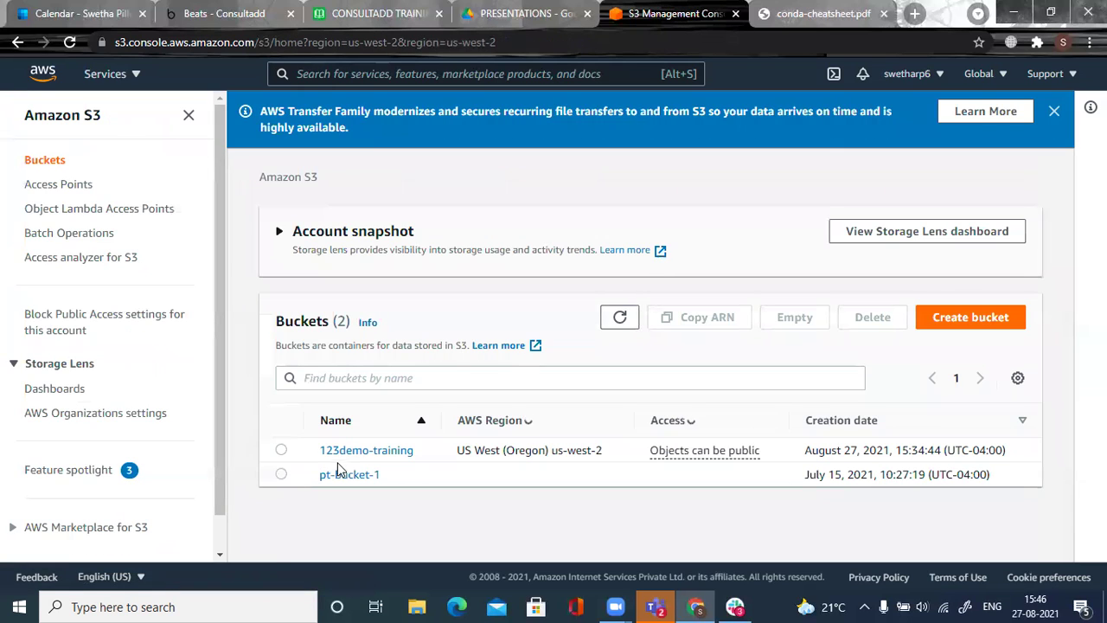
left_click(356, 450)
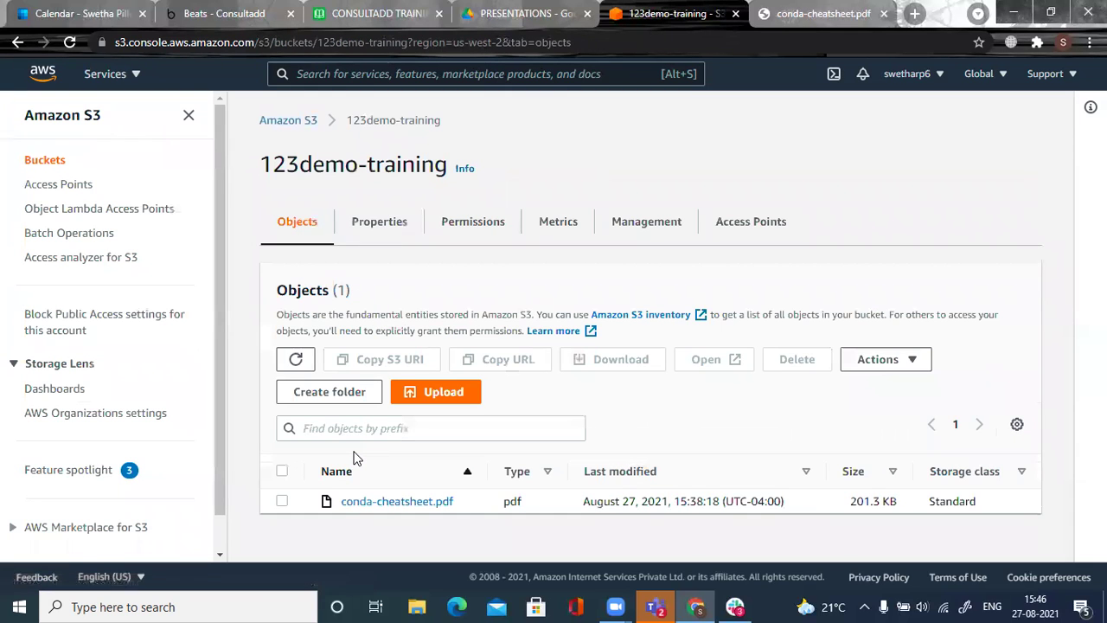
left_click(458, 395)
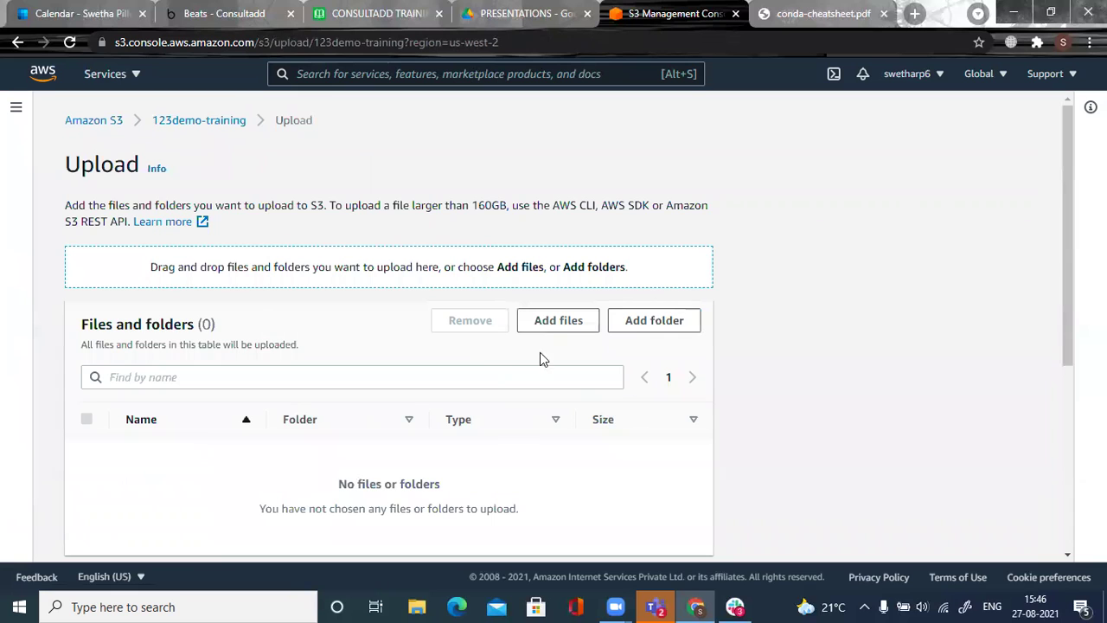
Browse for files to upload, going from Desktop into coding and then django_aug.
left_click(558, 320)
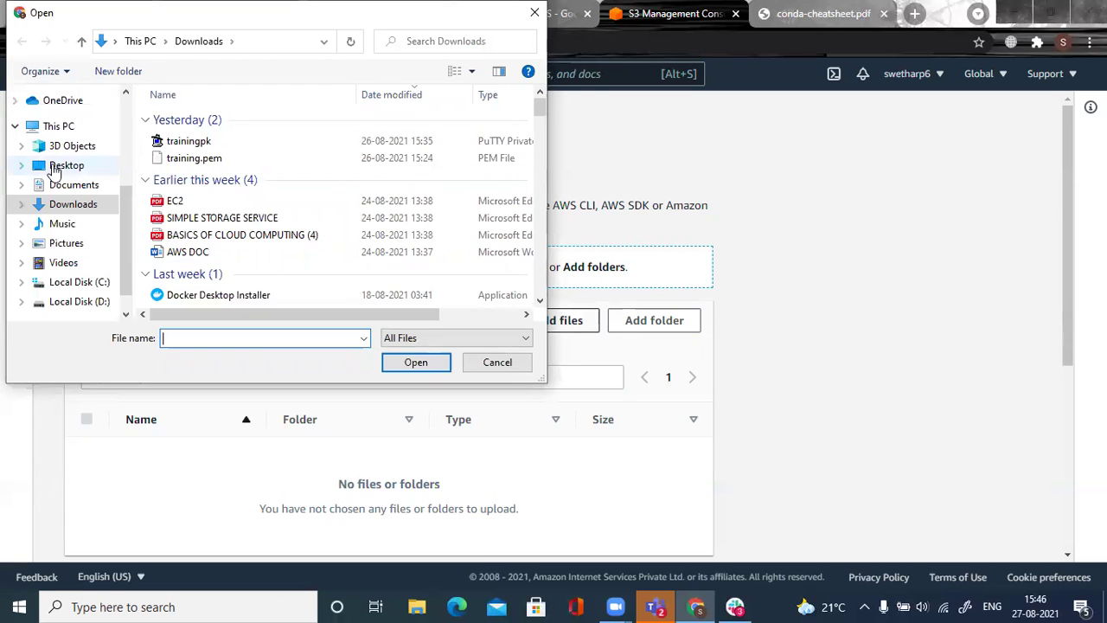
left_click(60, 166)
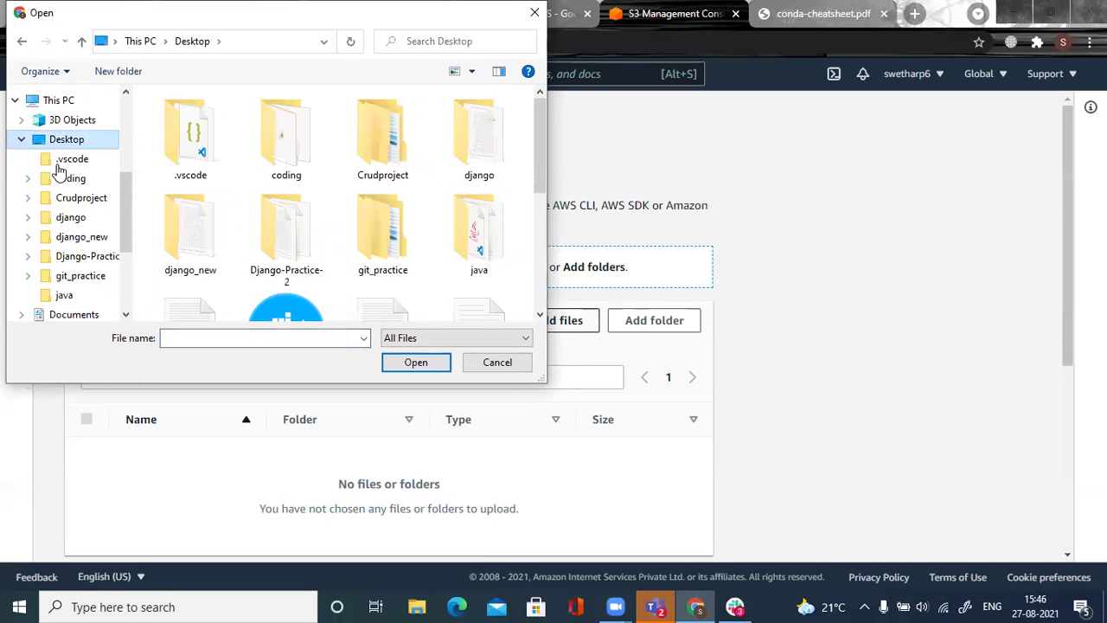
left_click_drag(538, 185, 538, 195)
scroll(538, 194, "down", 5)
scroll(539, 195, "up", 5)
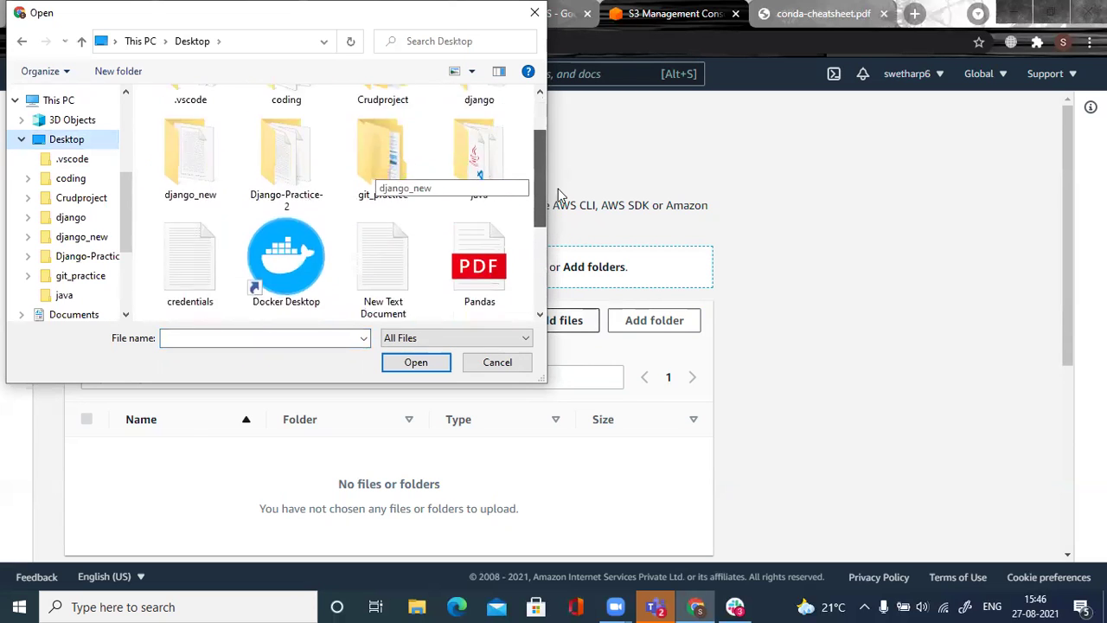
double_click(295, 168)
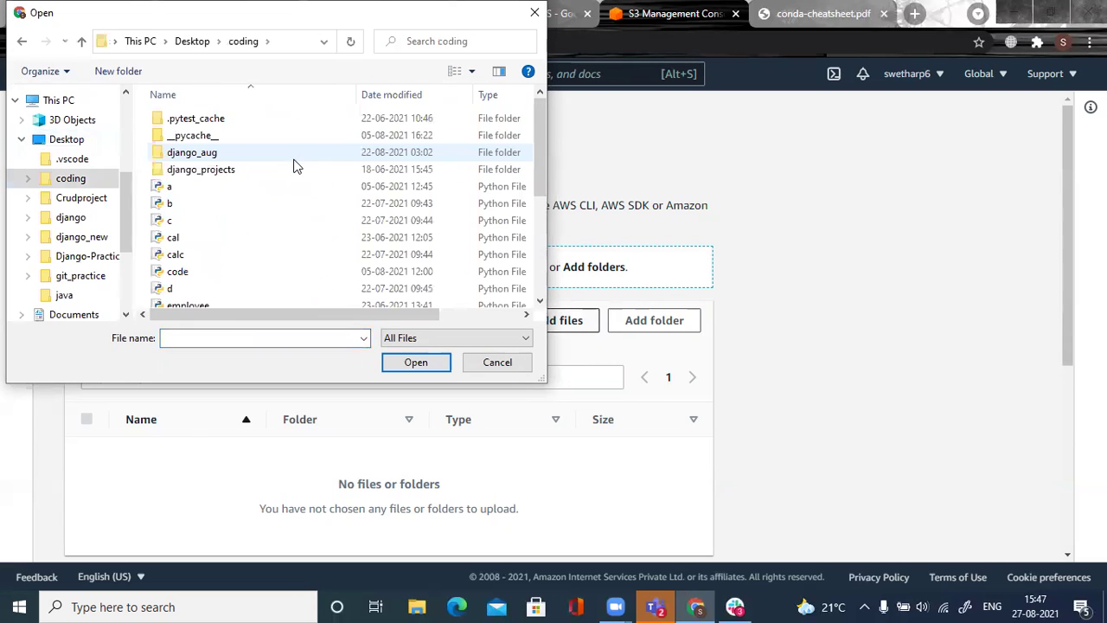
double_click(217, 155)
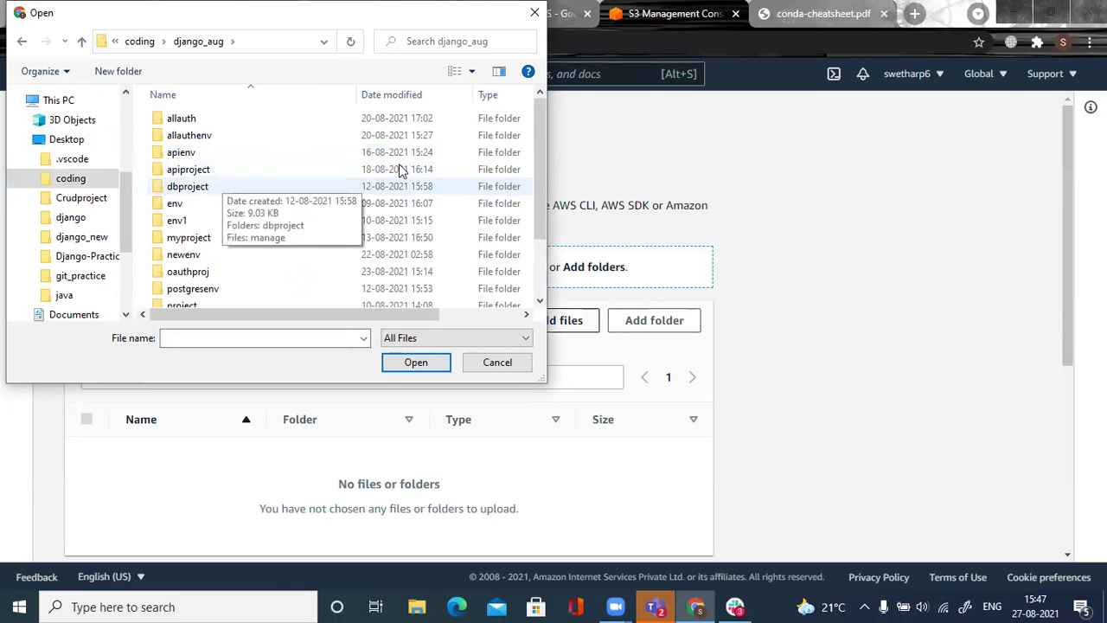
Pick welcome.html from myproject/templates and add it to the upload list.
scroll(540, 201, "down", 1)
mouse_move(540, 201)
left_mouse_down()
mouse_move(542, 257)
mouse_move(540, 201)
left_mouse_up()
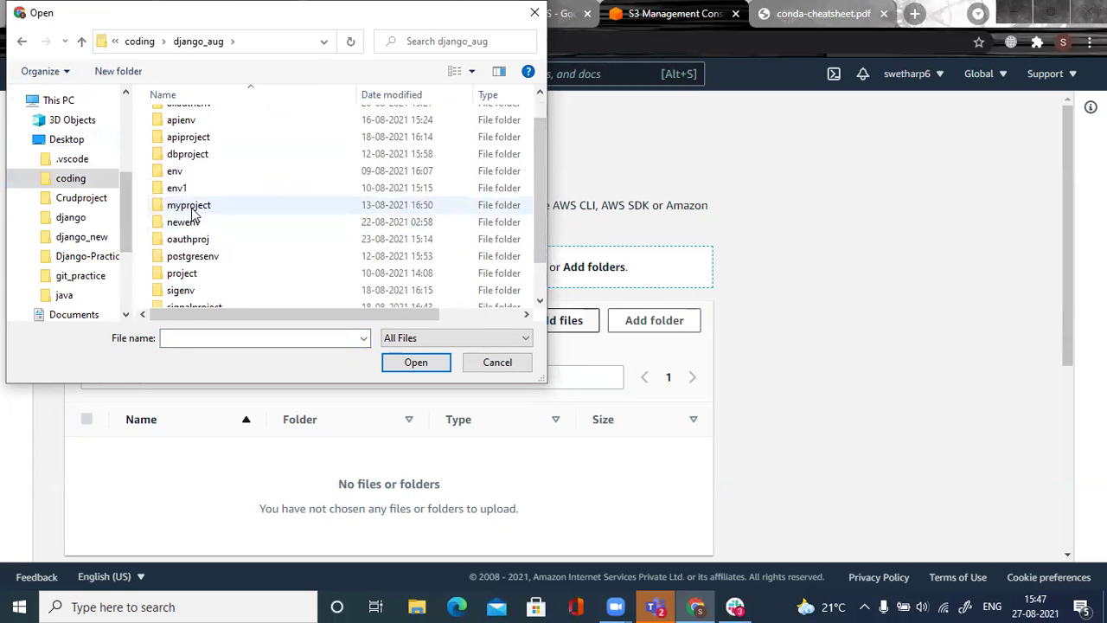
double_click(190, 202)
double_click(192, 206)
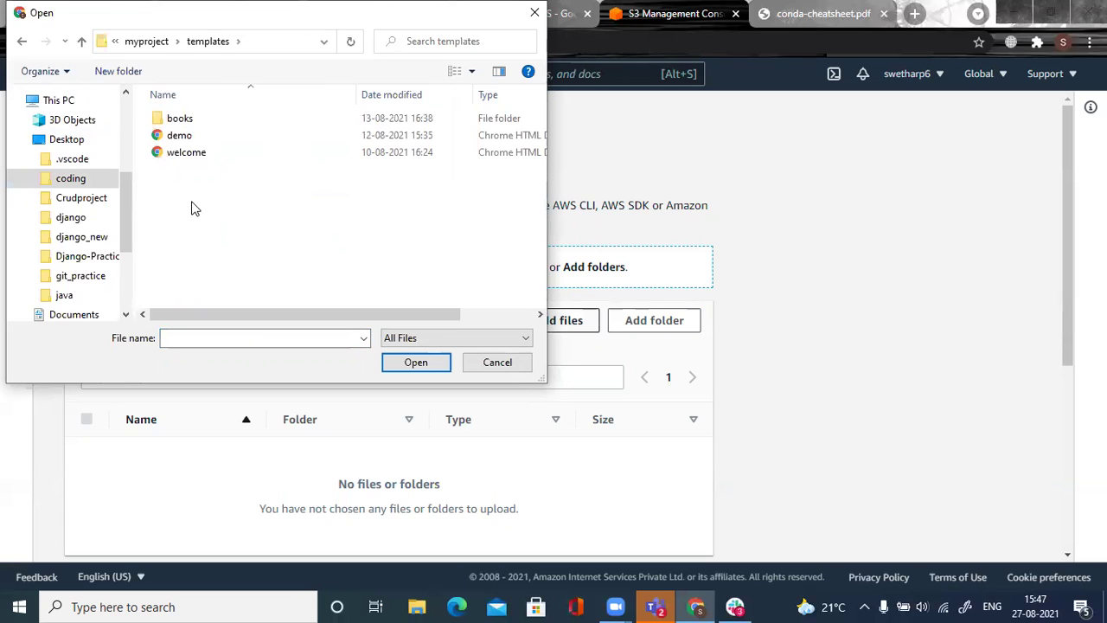
left_click(126, 93)
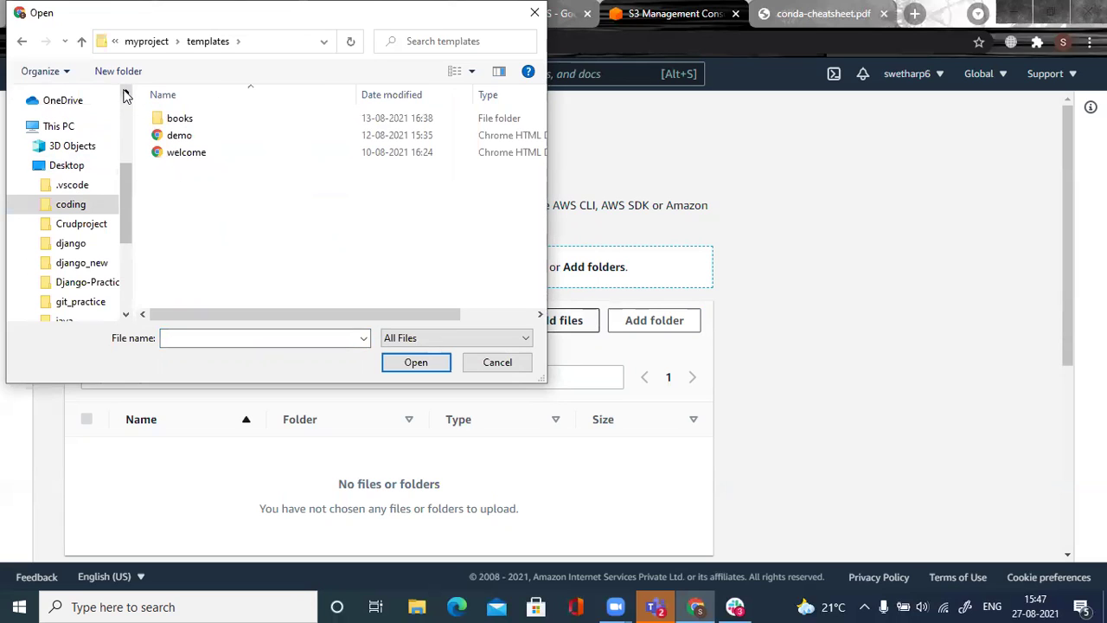
left_click(196, 154)
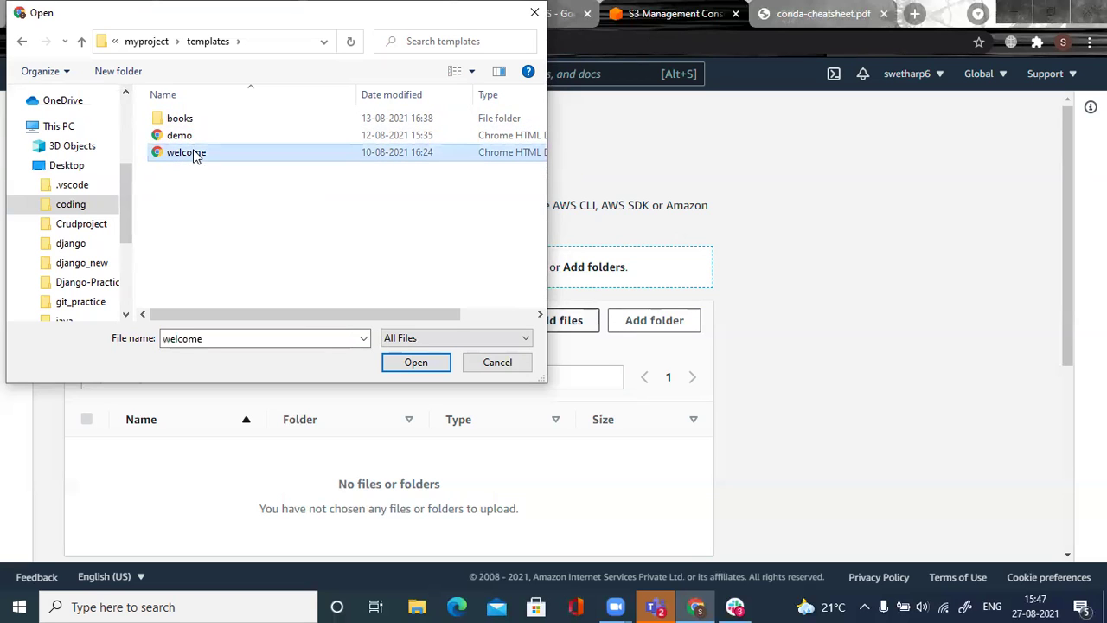
left_click(411, 369)
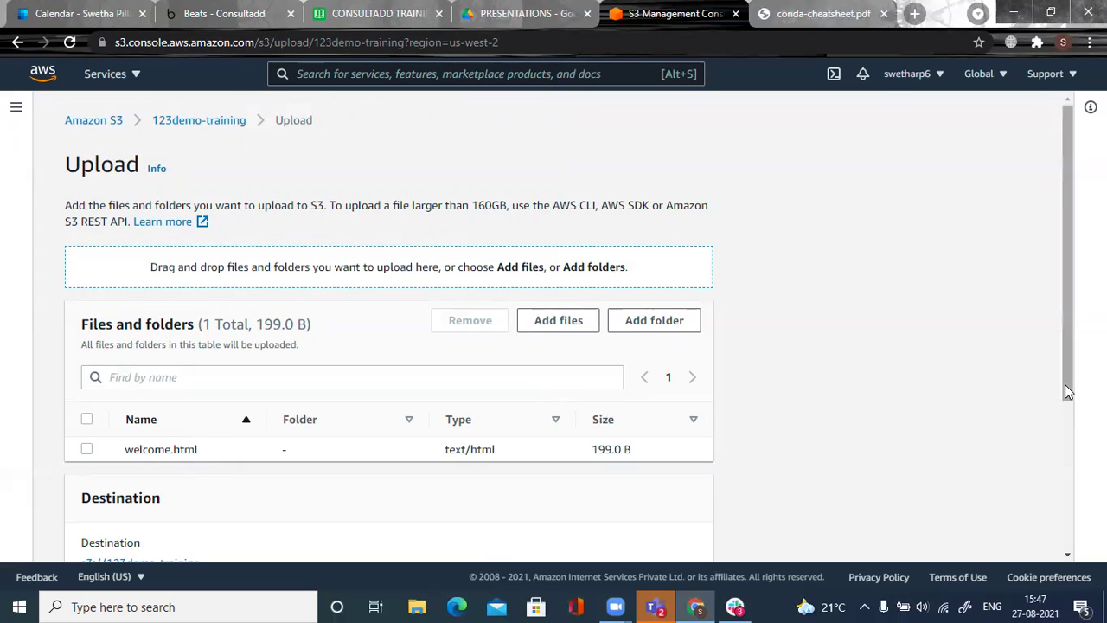
Upload the queued welcome.html and close the status page to return to the bucket.
left_click_drag(1068, 391, 1069, 560)
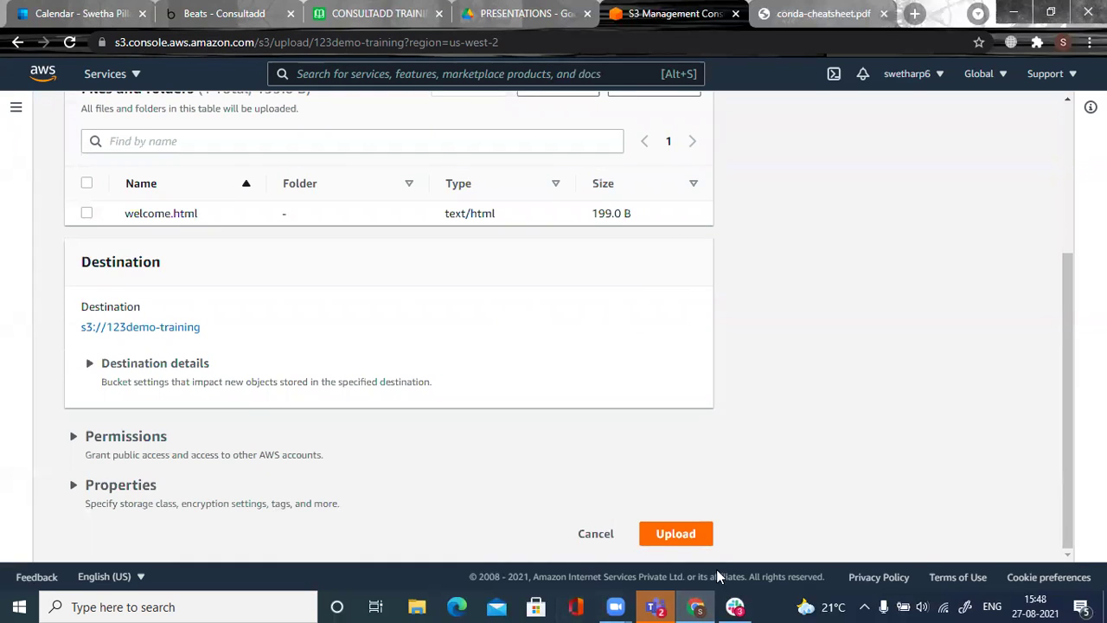
left_click(680, 535)
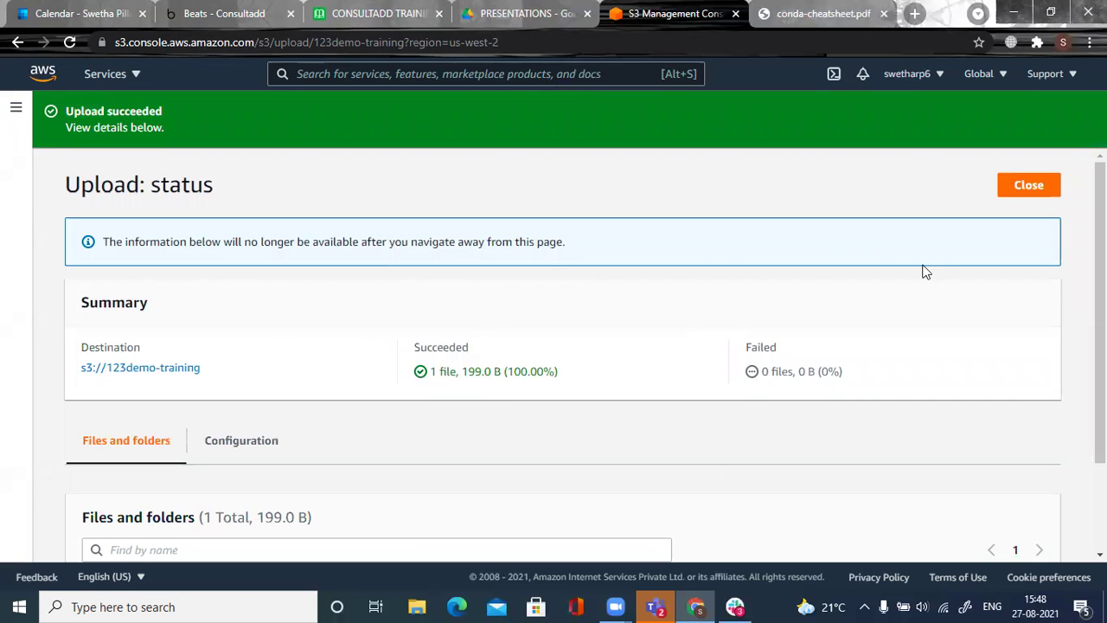
left_click(1032, 187)
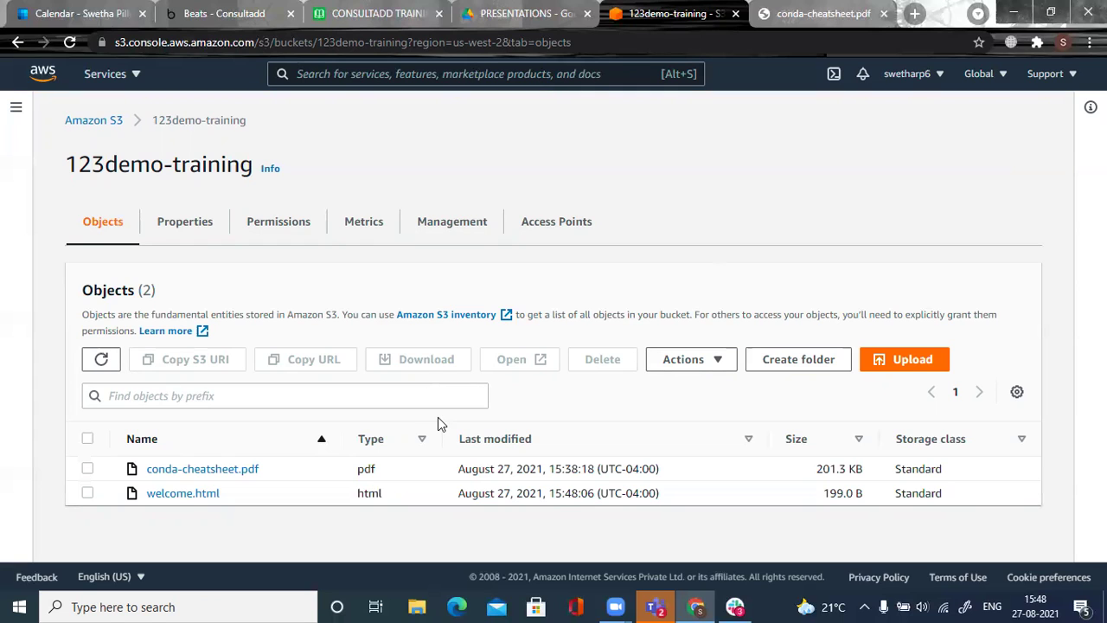
Copy welcome.html's Object URL and load it in a new tab, which returns AccessDenied.
left_click(169, 495)
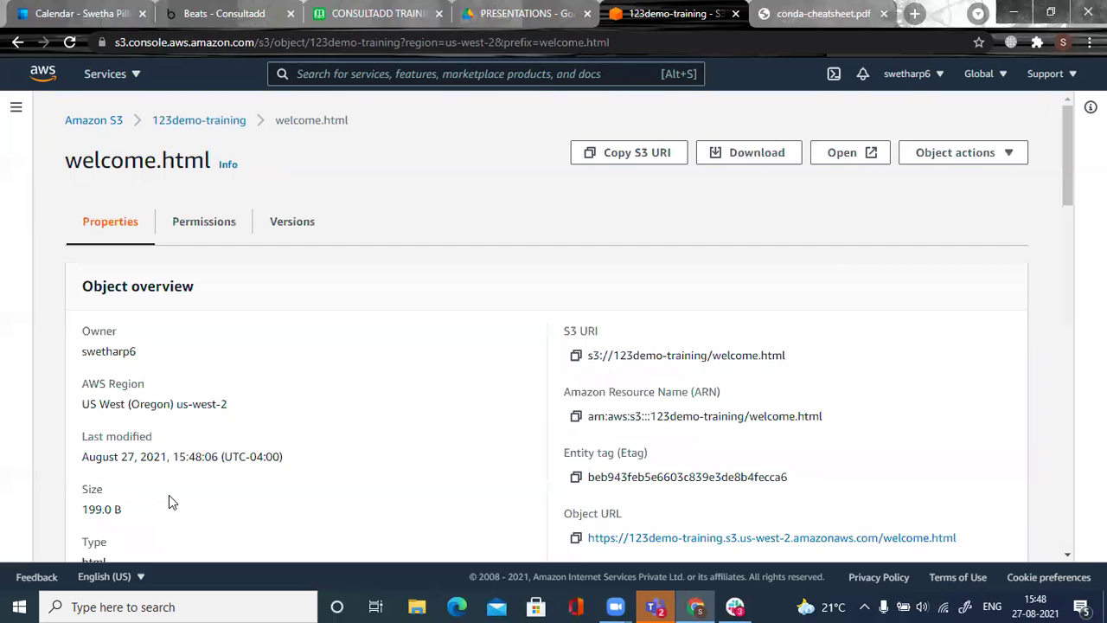
left_click(575, 539)
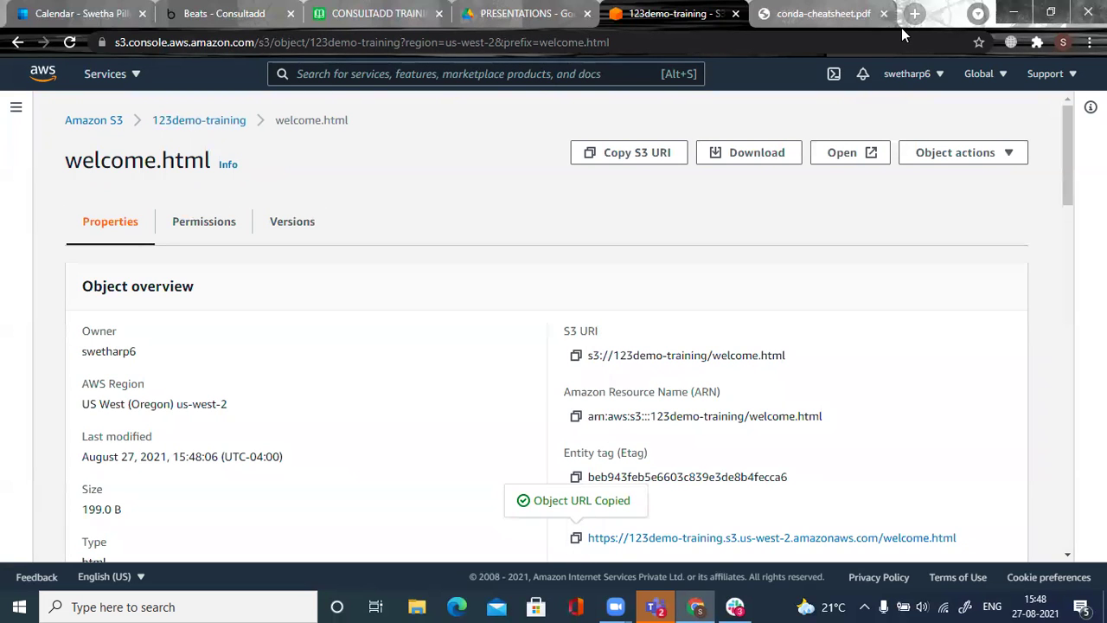
left_click(914, 13)
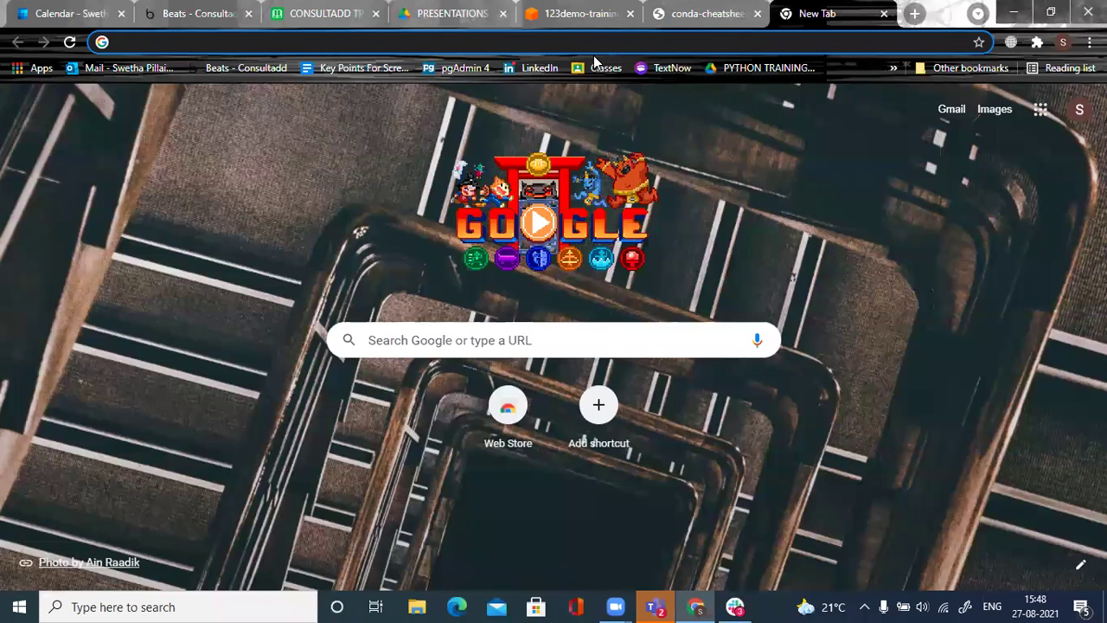
key("ctrl+v")
key("Return")
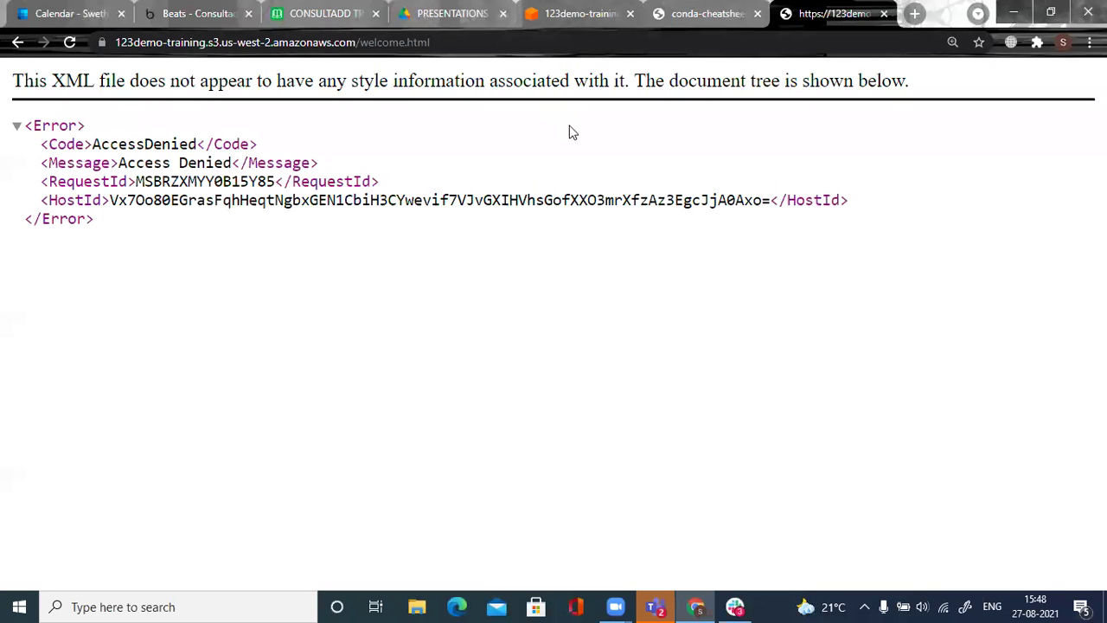
key("ctrl+5")
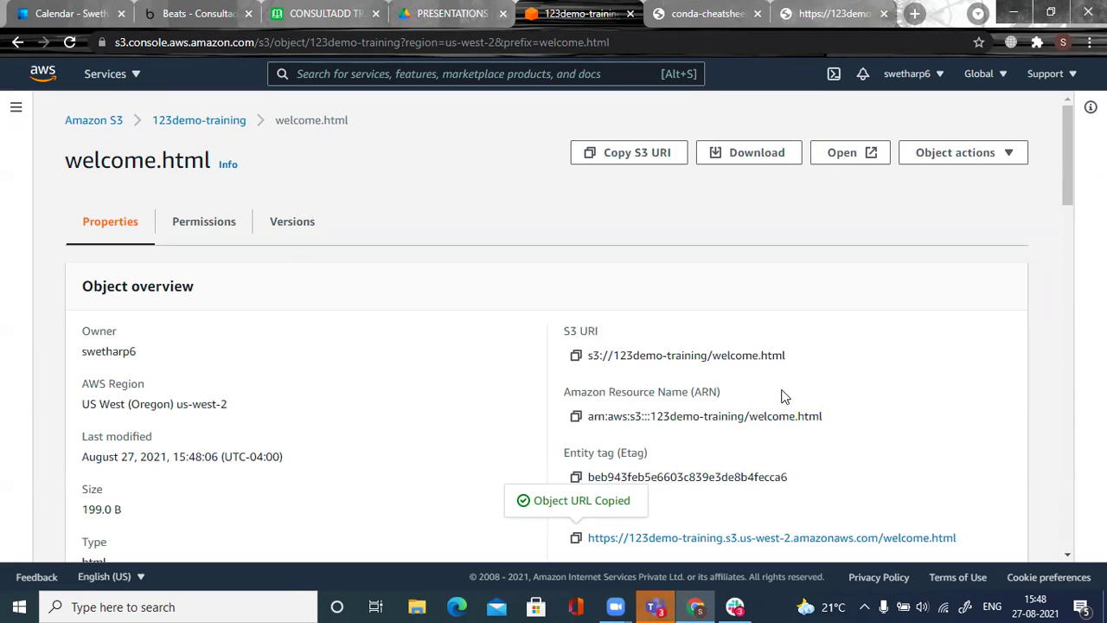
Edit welcome.html's ACL to grant Everyone read on the object and its ACL, then save.
left_click(208, 233)
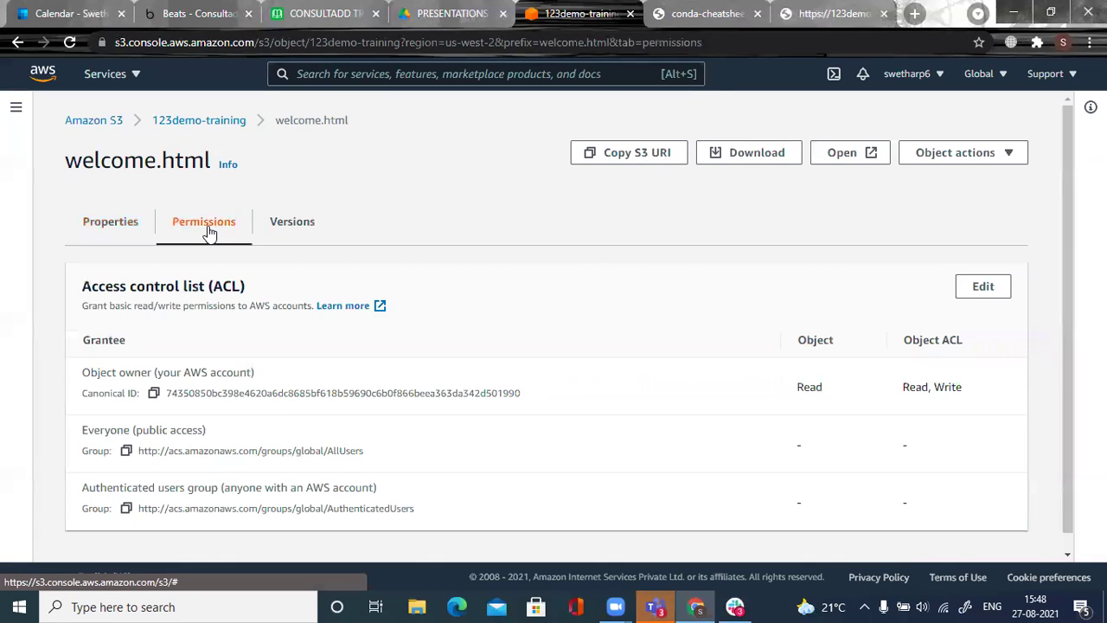
left_click(983, 287)
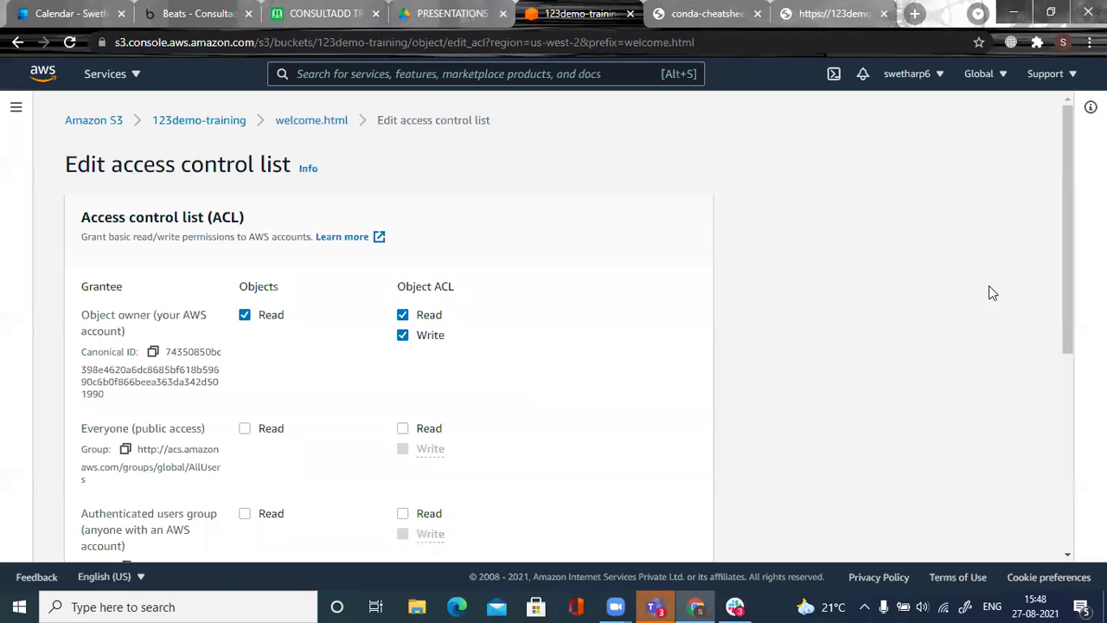
left_click(246, 432)
left_click(403, 430)
left_click_drag(1068, 330, 1070, 530)
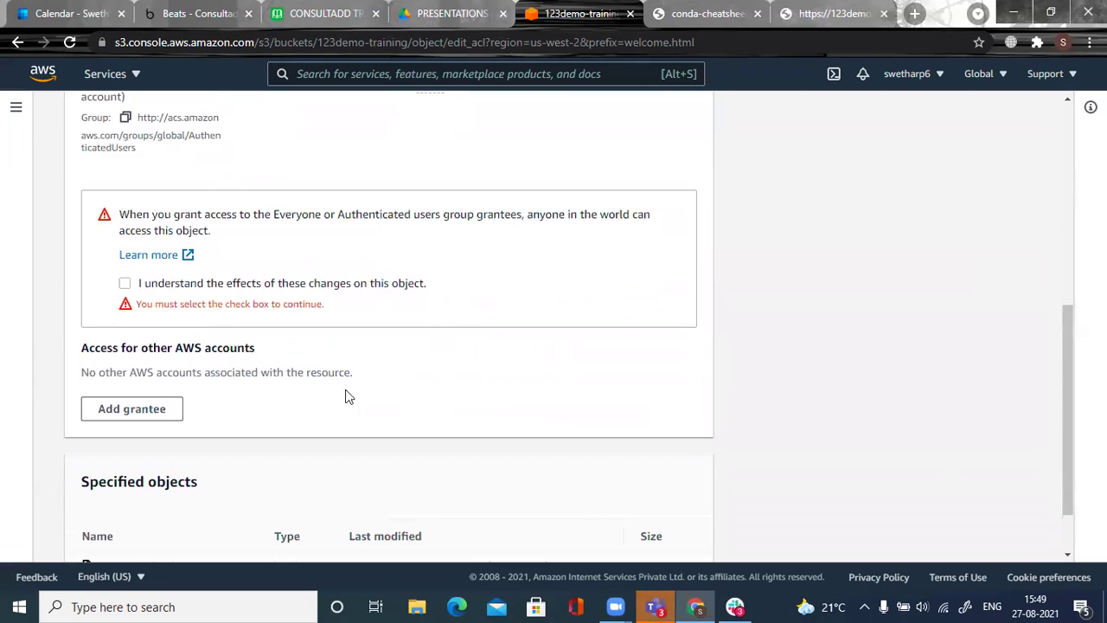
left_click(125, 287)
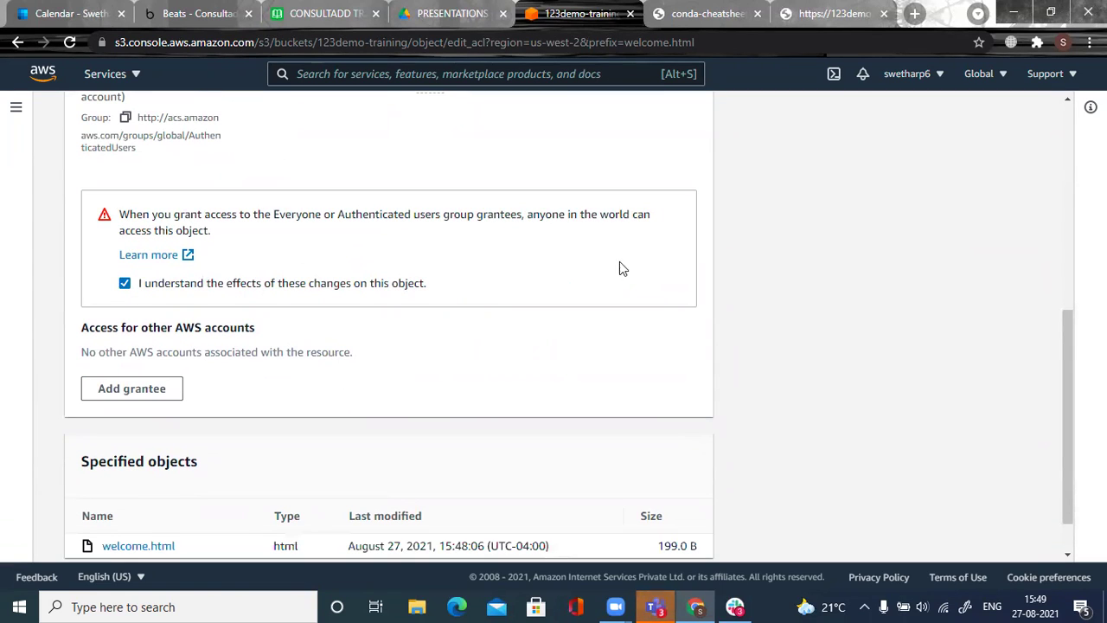
scroll(1070, 468, "down", 1)
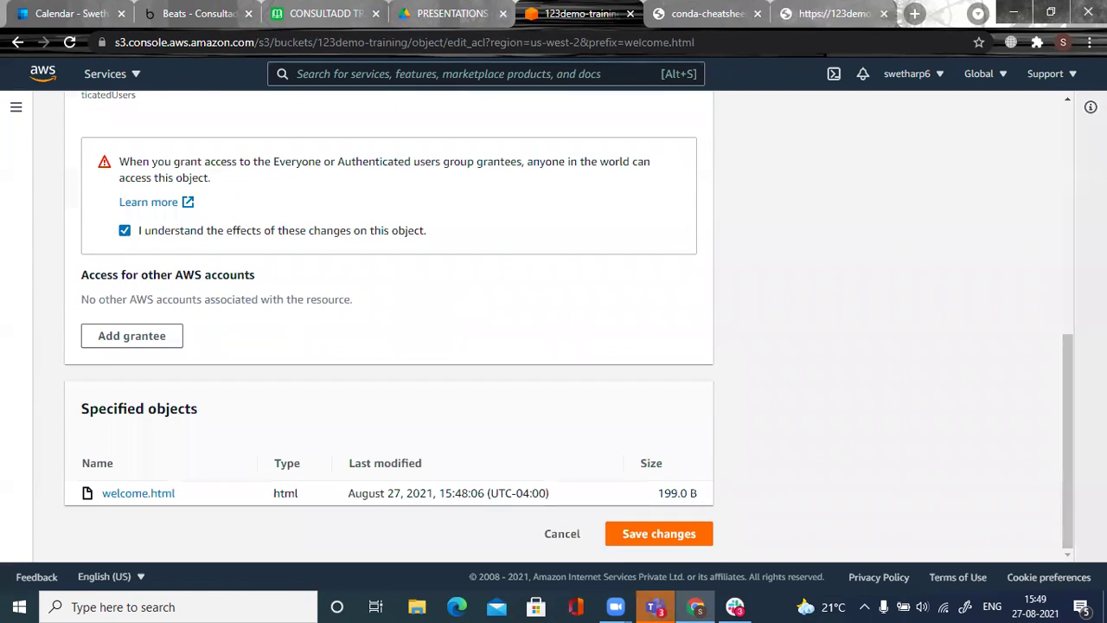
left_click(657, 534)
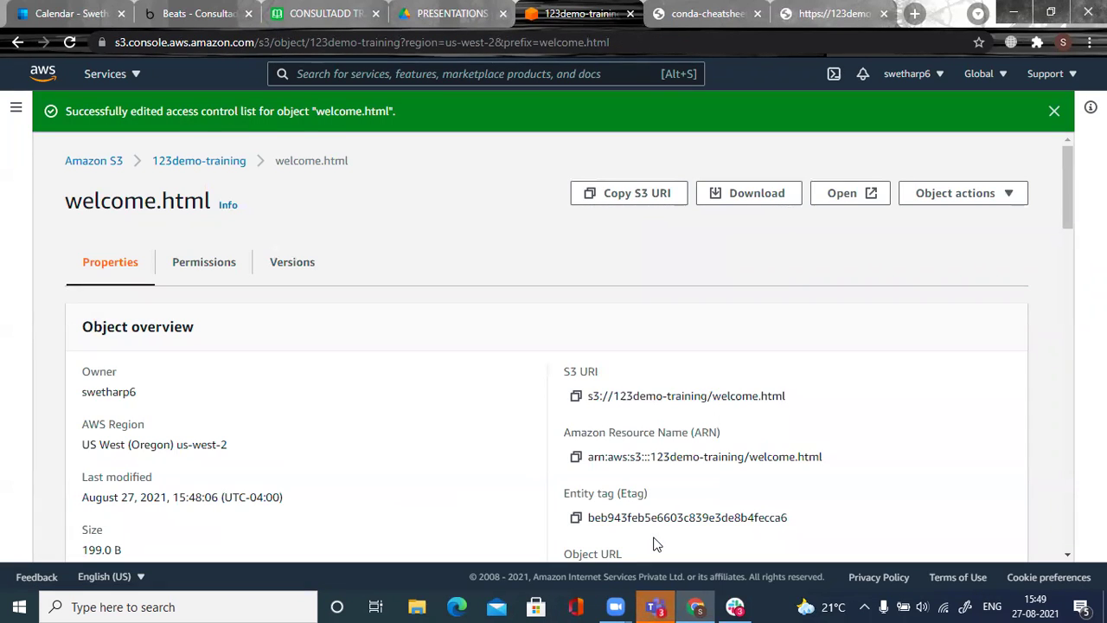
Reload welcome.html's URL to confirm it loads publicly, then return to the Amazon S3 buckets list.
left_click(814, 18)
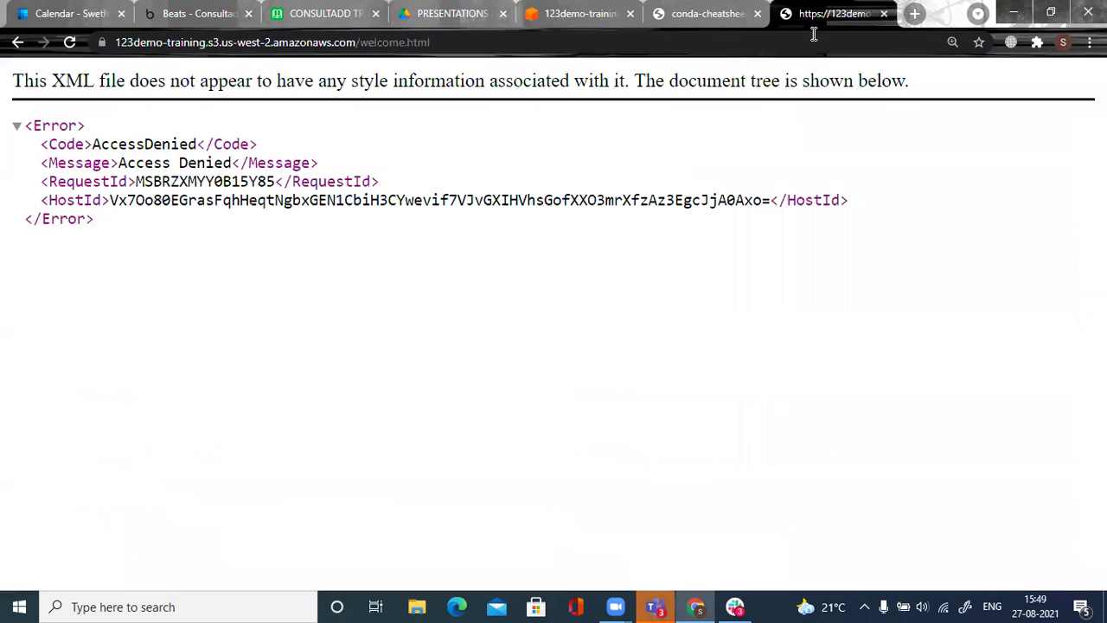
left_click(70, 42)
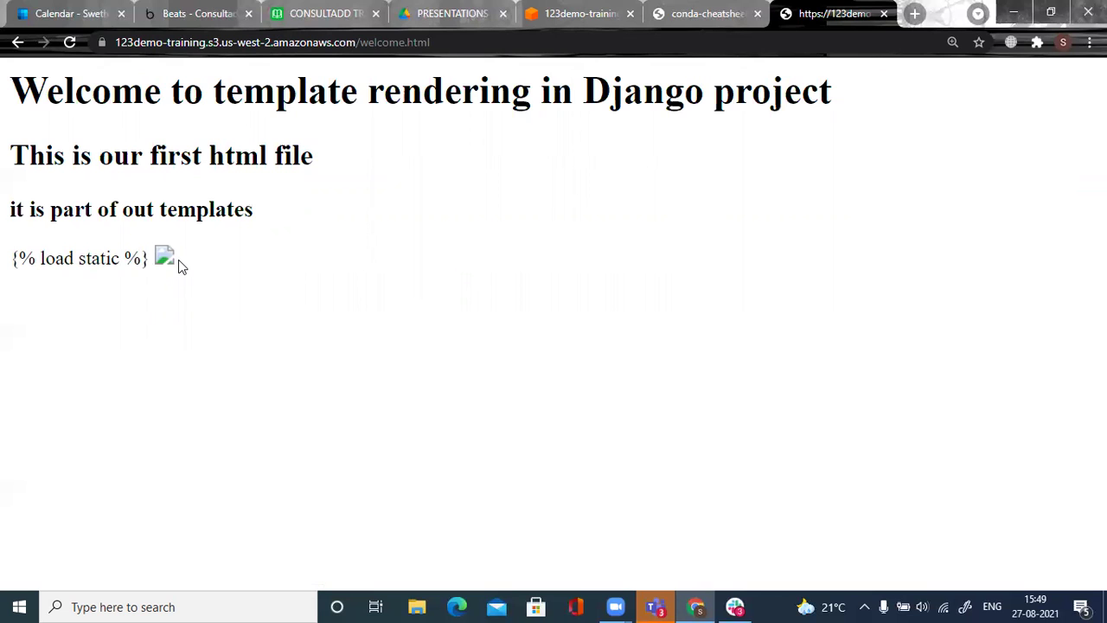
left_click(737, 26)
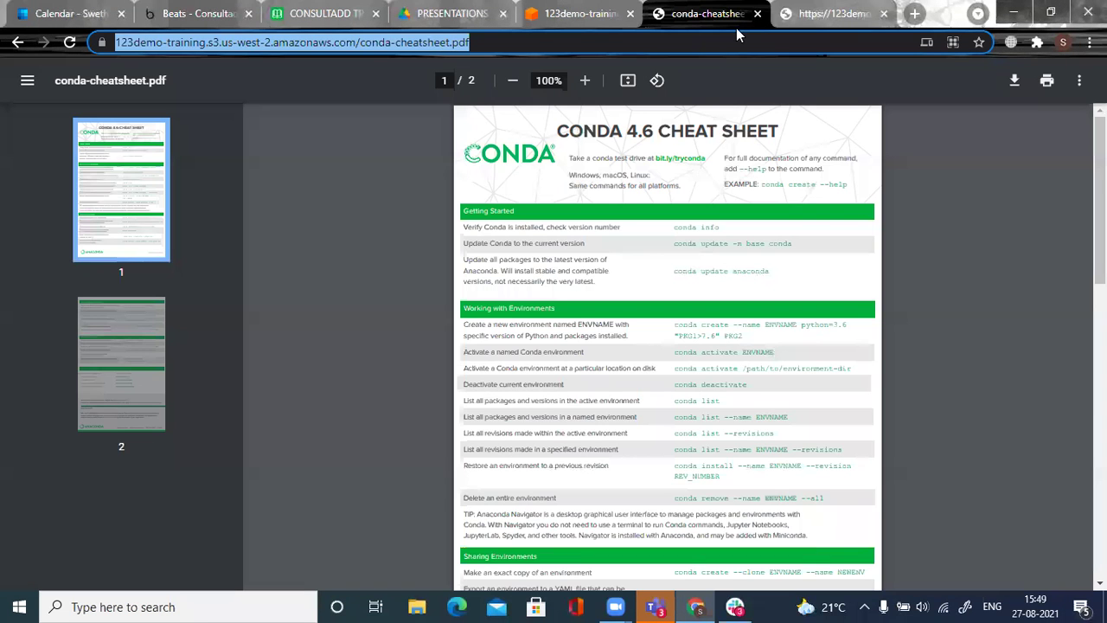
left_click(579, 31)
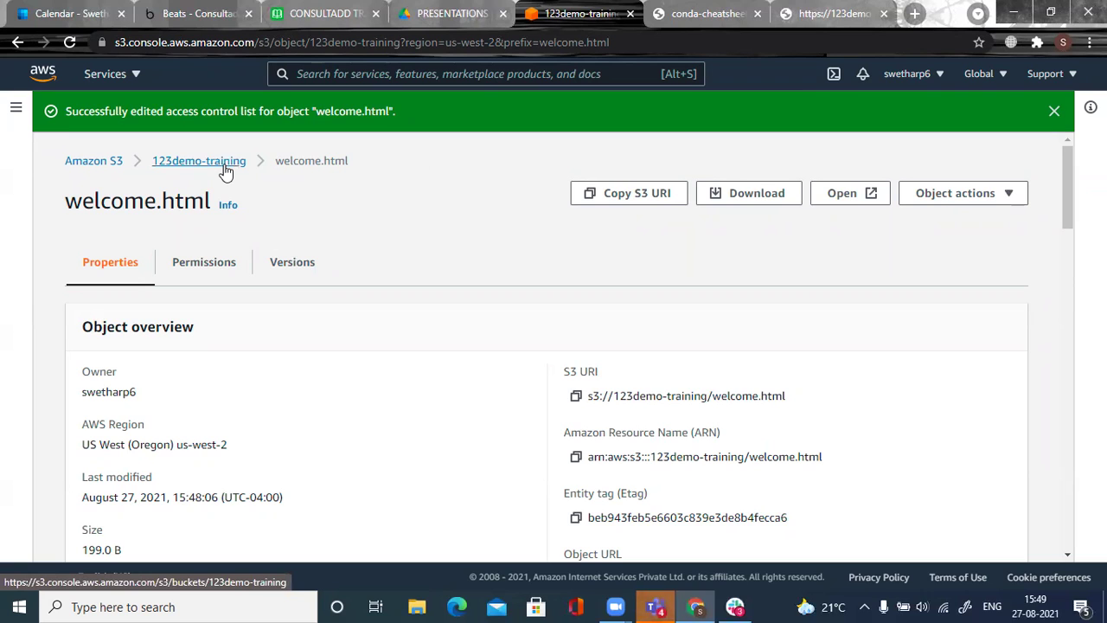
left_click(98, 164)
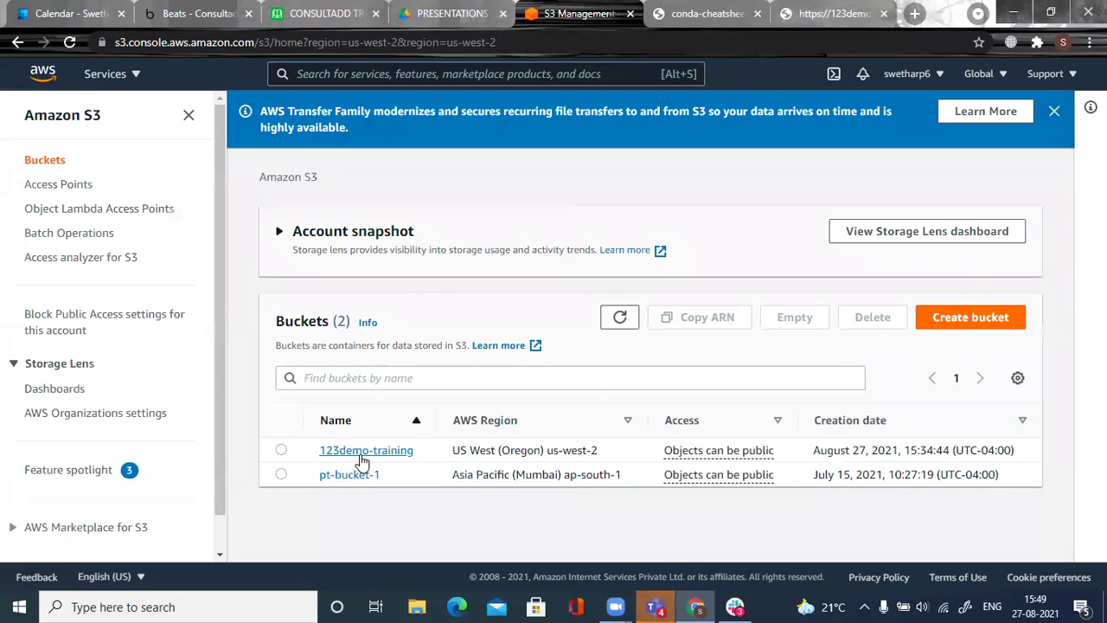
Open 123demo-training's Properties and edit its Static website hosting setting.
left_click(364, 450)
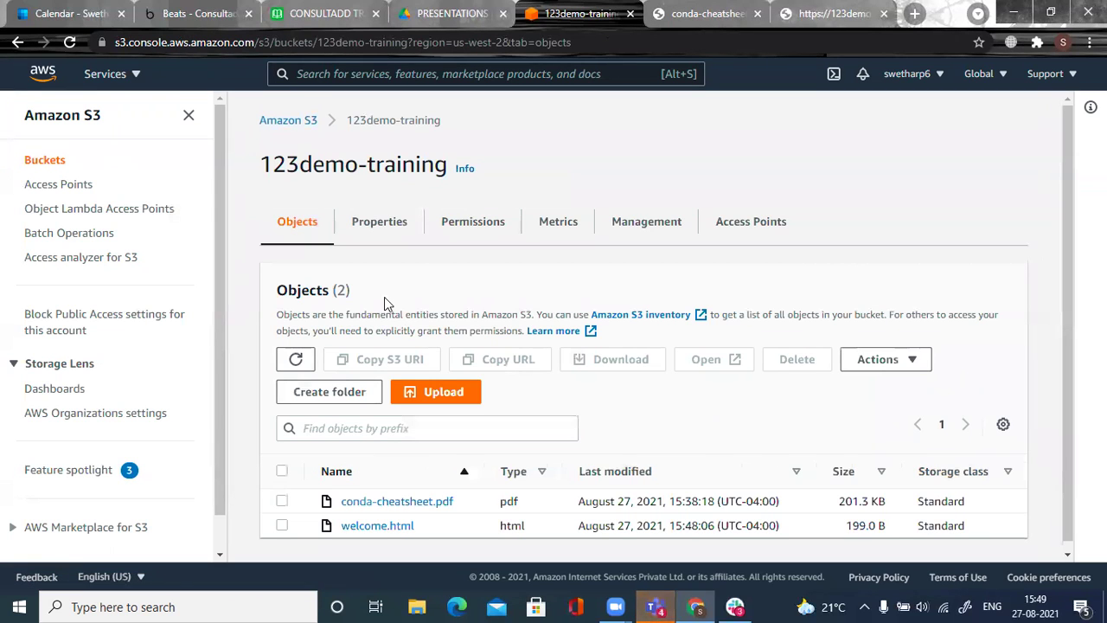
left_click(383, 234)
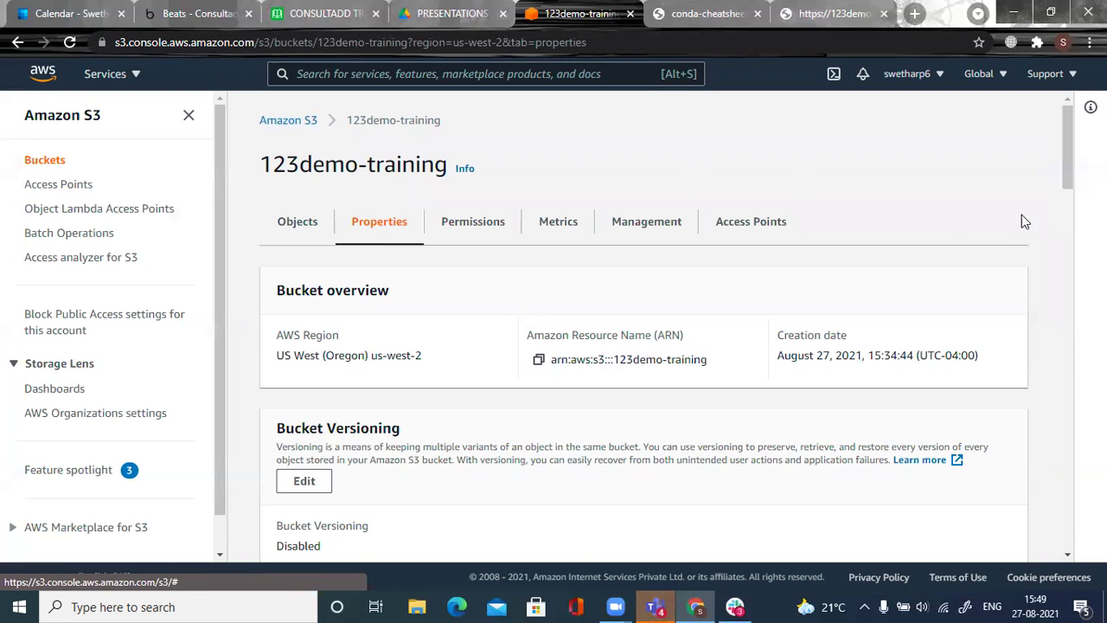
left_click_drag(1070, 264, 1077, 562)
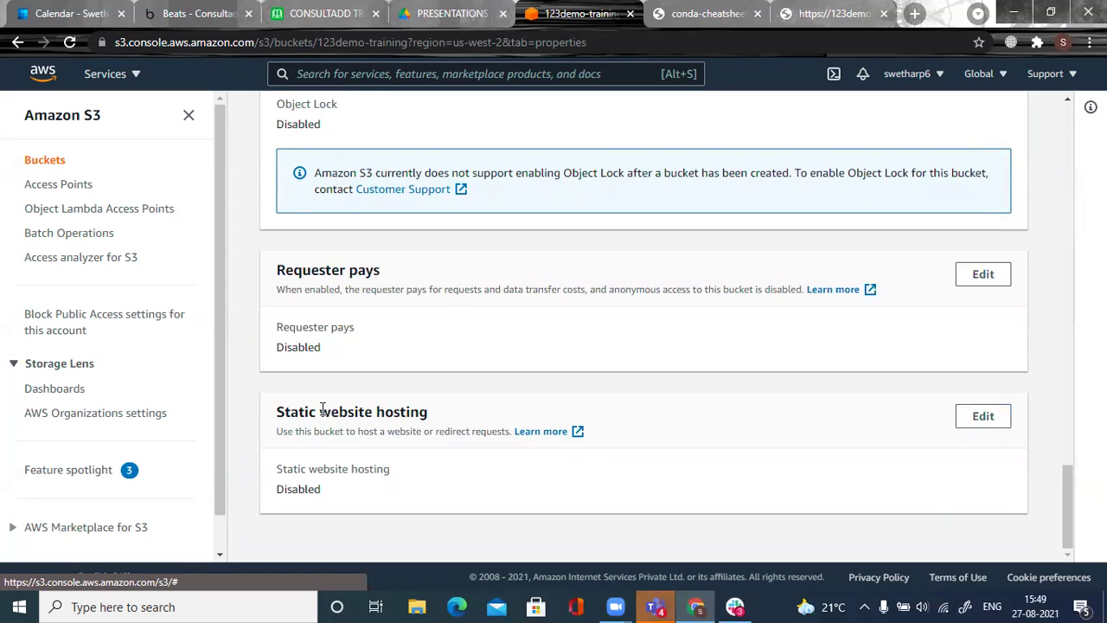
left_click(1000, 424)
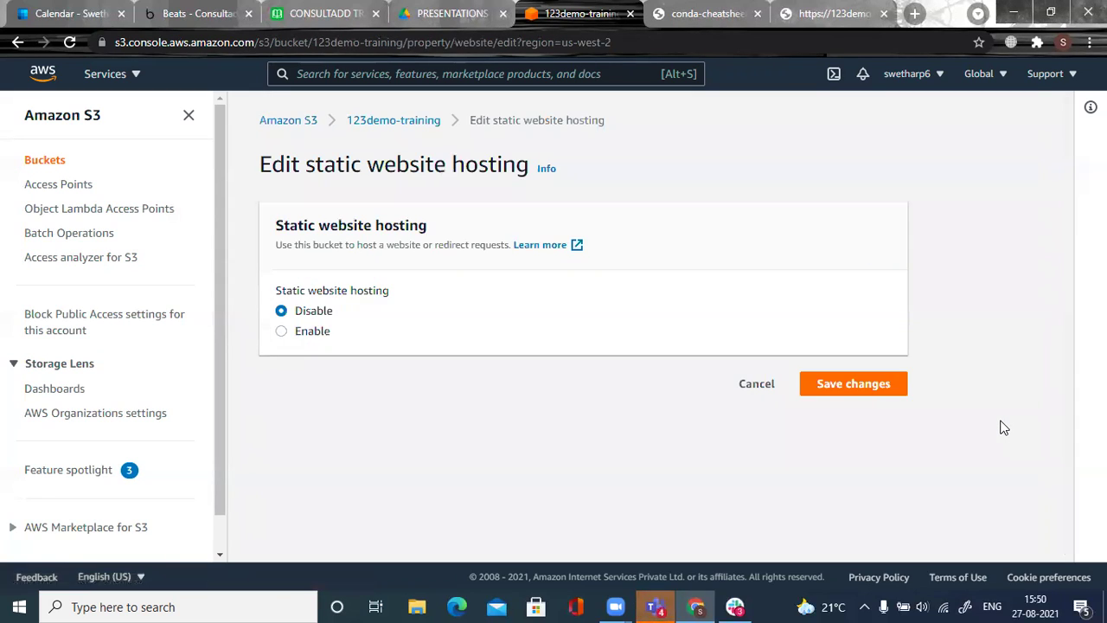
Enable static website hosting with welcome.html as the index document and save the changes.
left_click(283, 334)
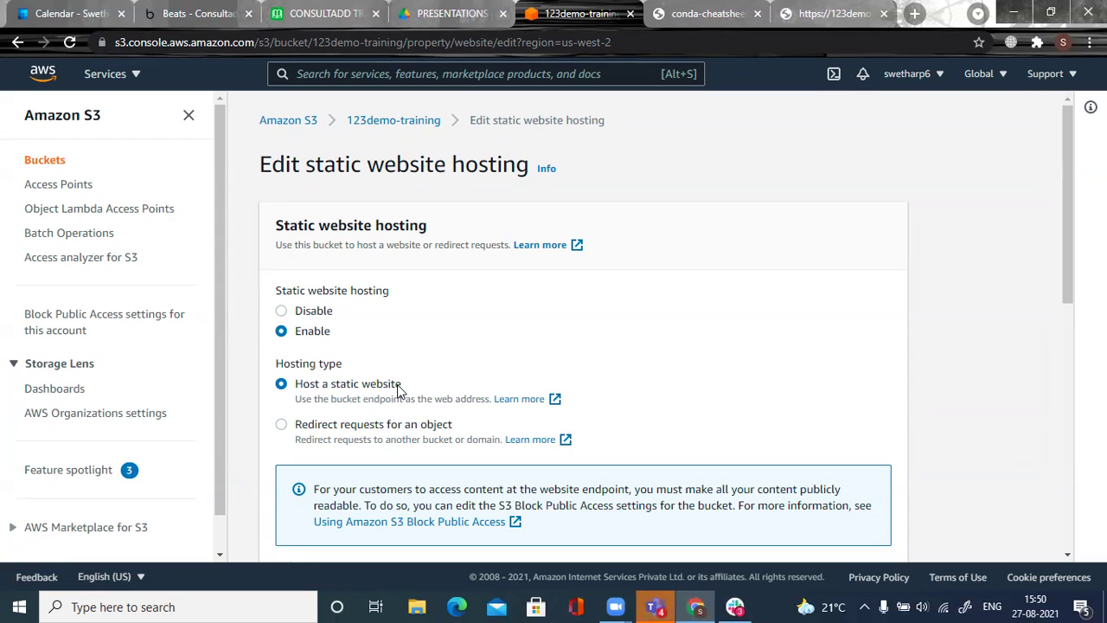
left_click_drag(1070, 298, 1070, 441)
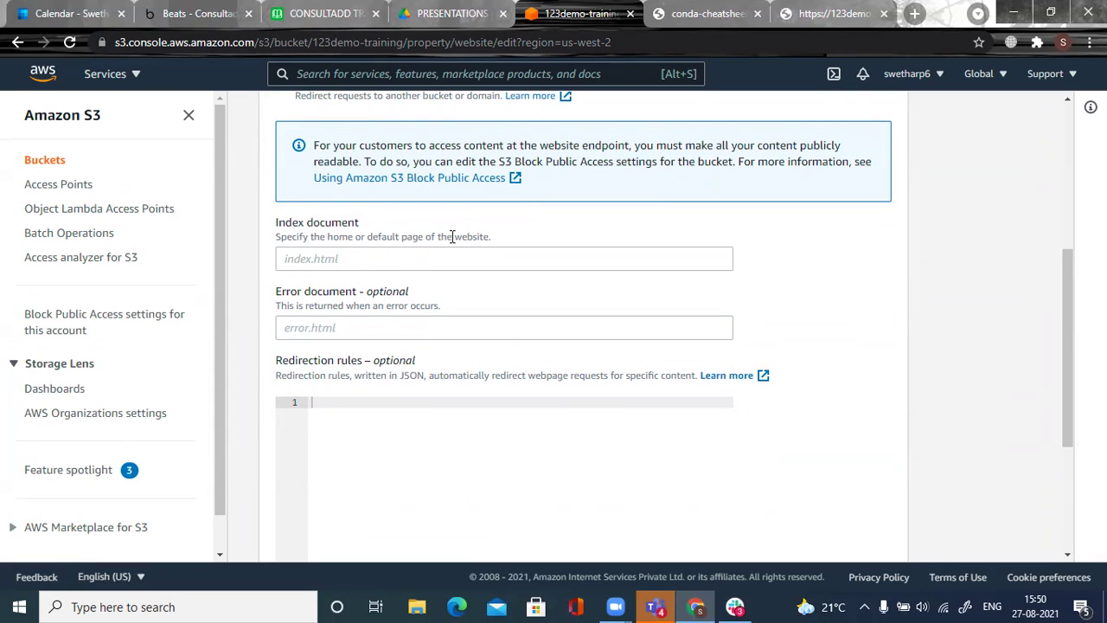
left_click(331, 262)
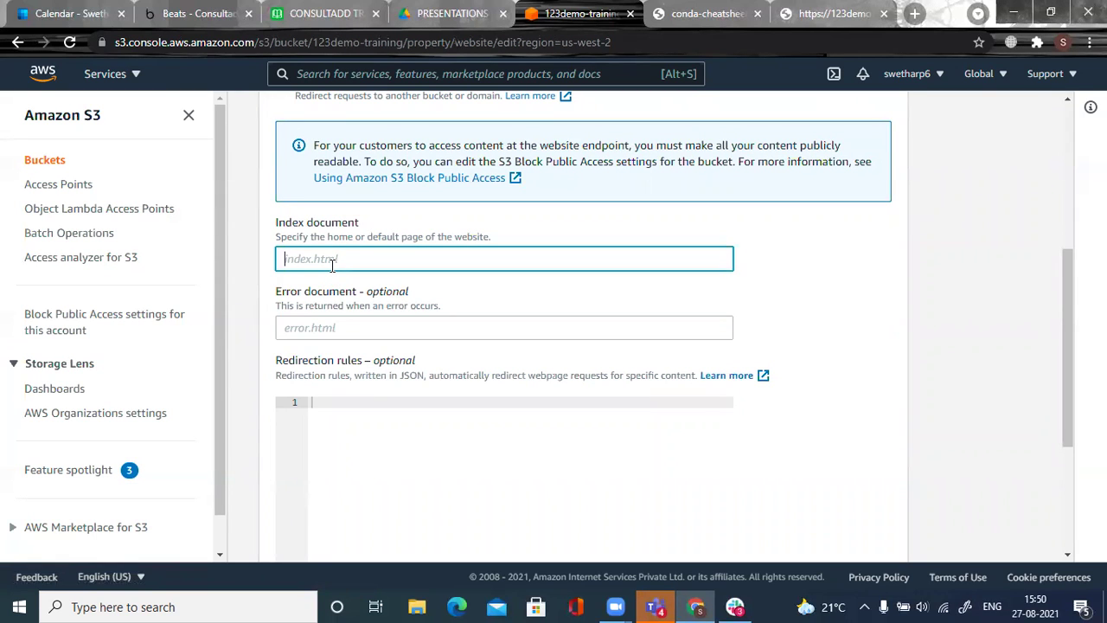
type("we")
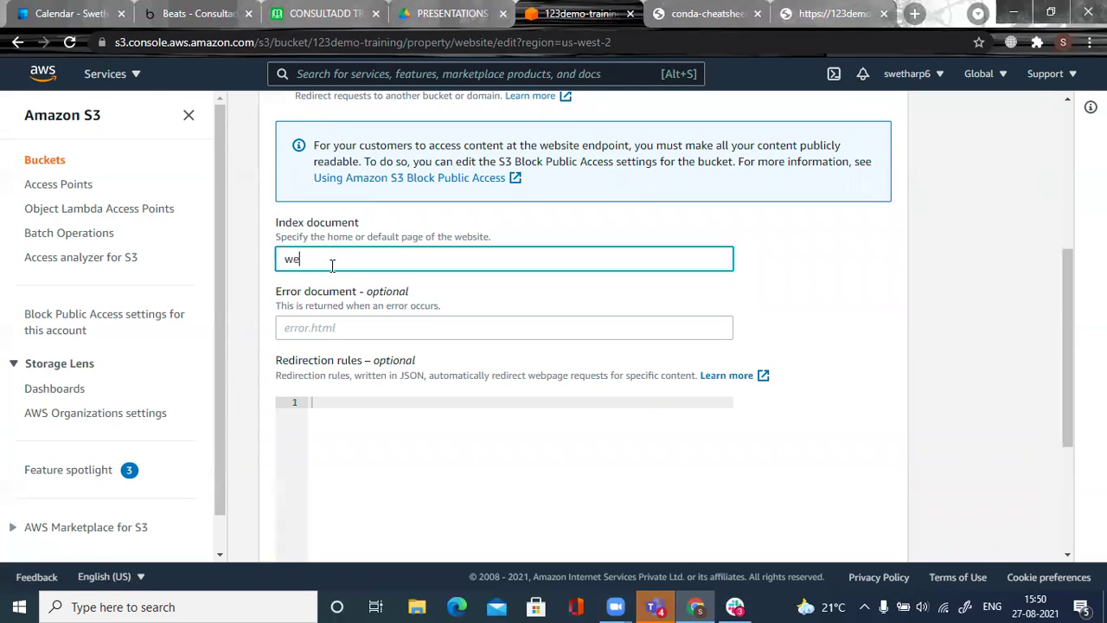
type("lcome.html")
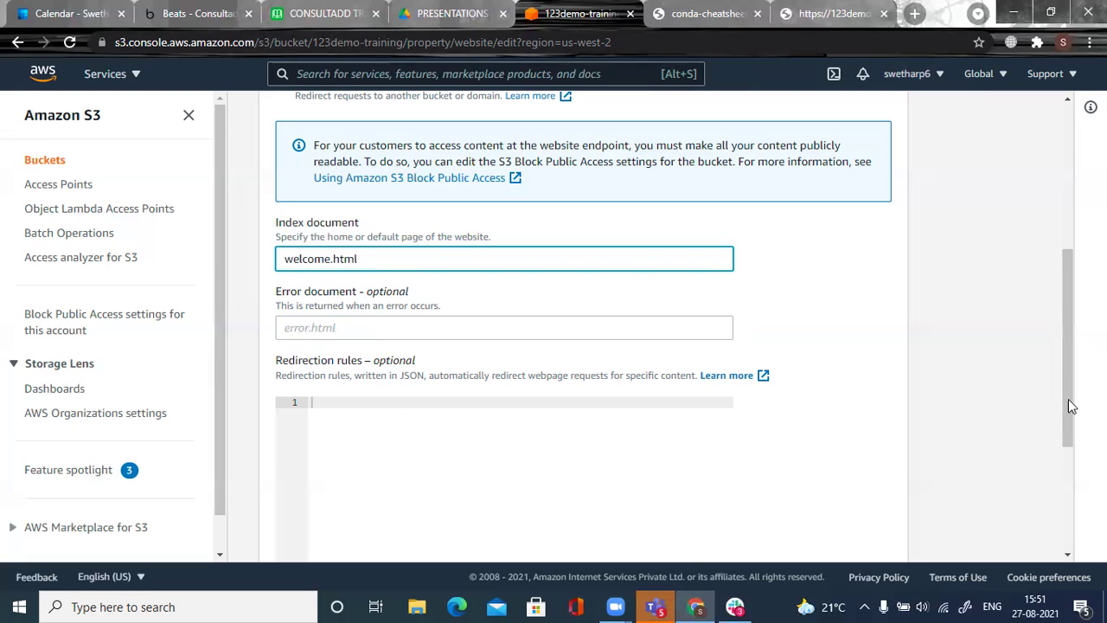
scroll(1071, 403, "down", 3)
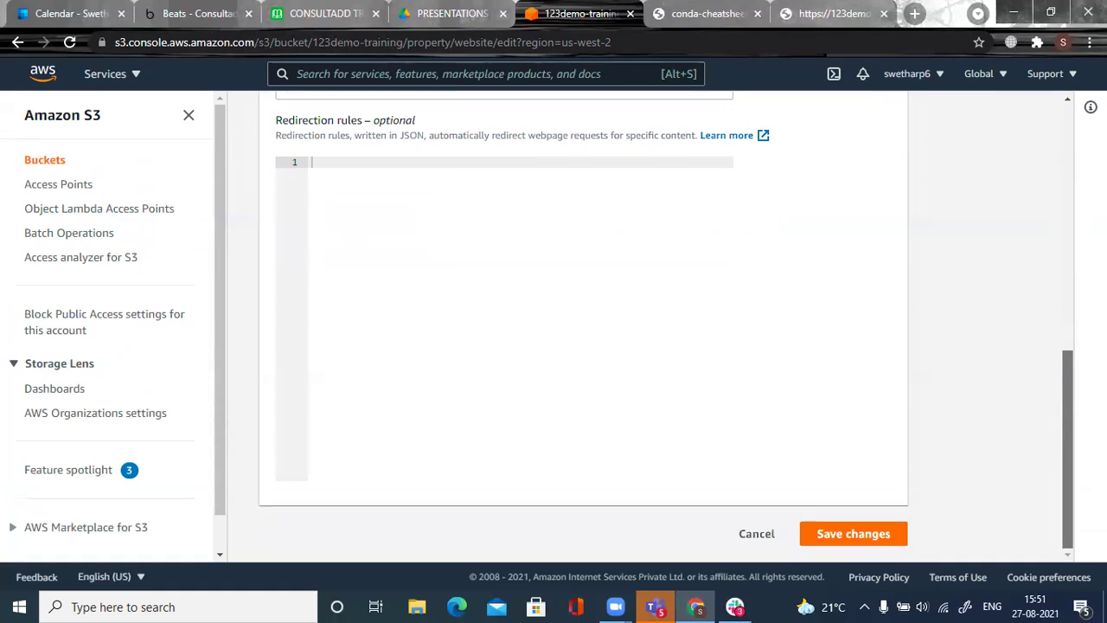
left_click(838, 538)
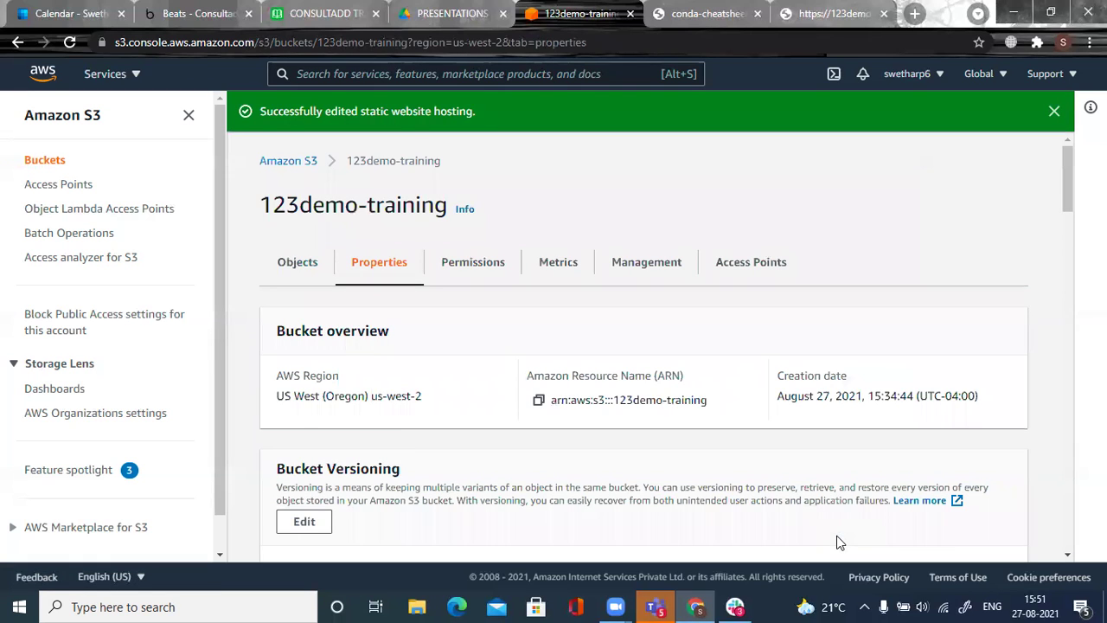
Copy the 123demo-training bucket website endpoint and open a new browser tab.
left_click_drag(1070, 156, 1079, 517)
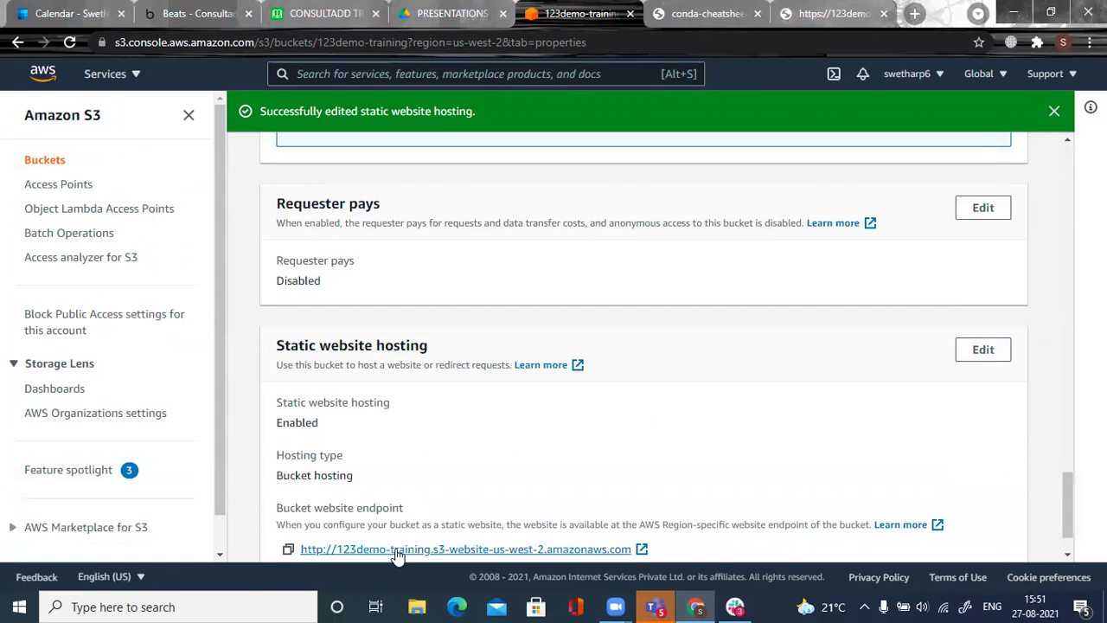
left_click(288, 551)
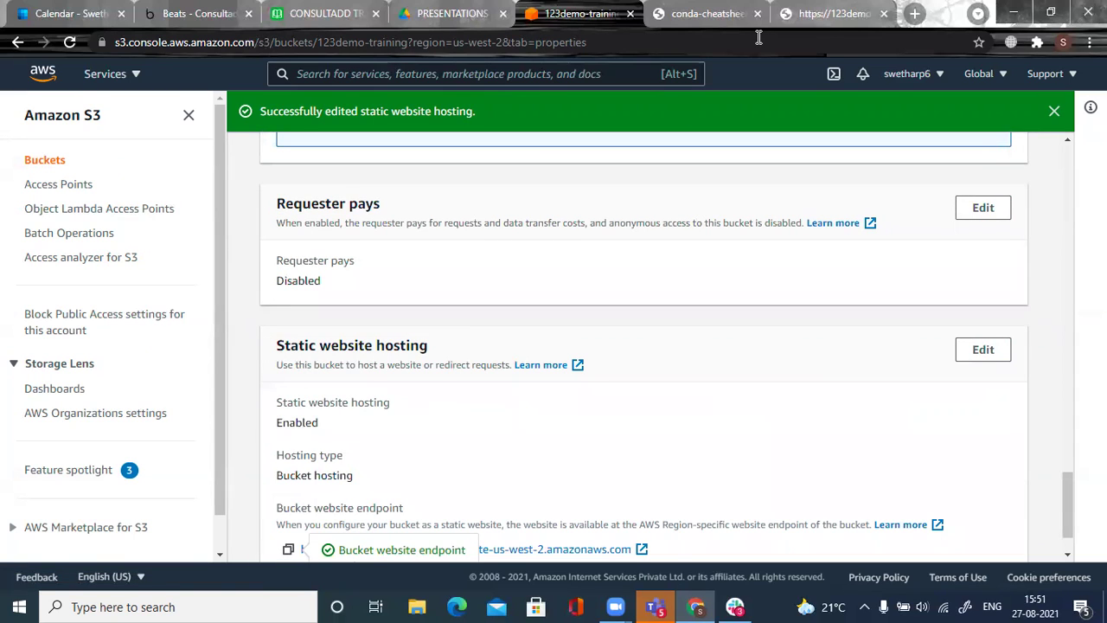
key("ctrl+t")
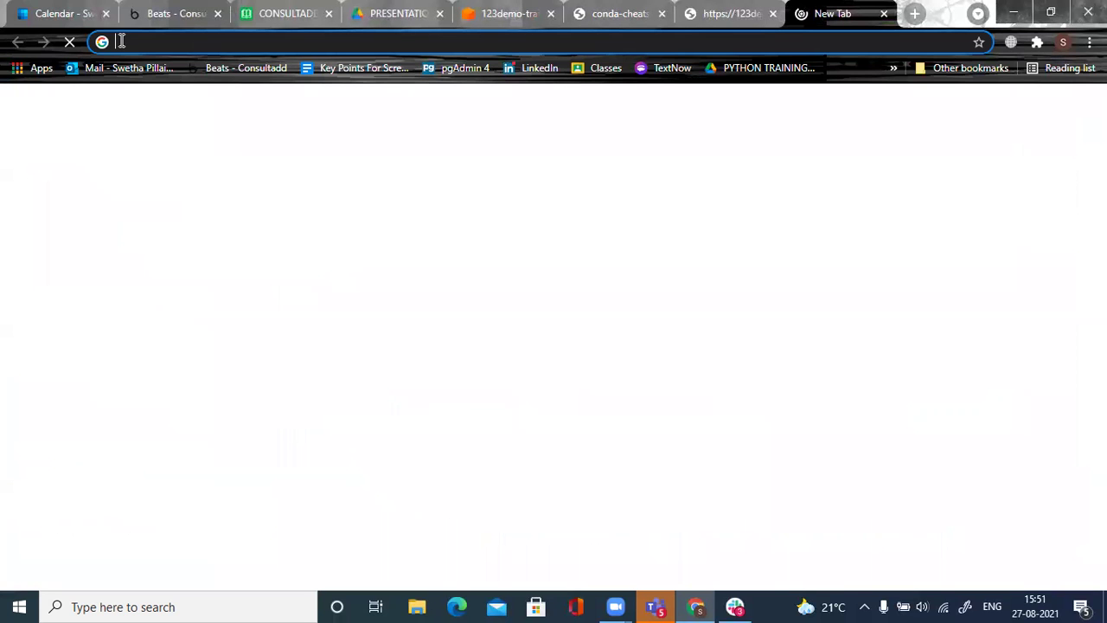
Load the pasted 123demo-training website endpoint to view the Django welcome page, then return to the console.
key("ctrl+v")
key("Return")
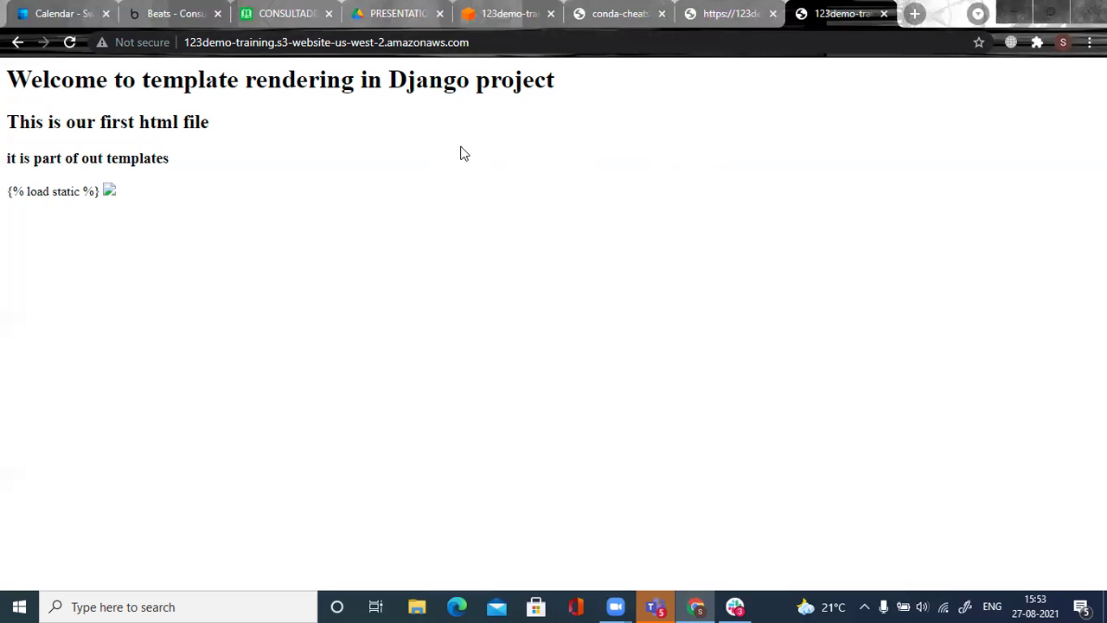
left_click(511, 16)
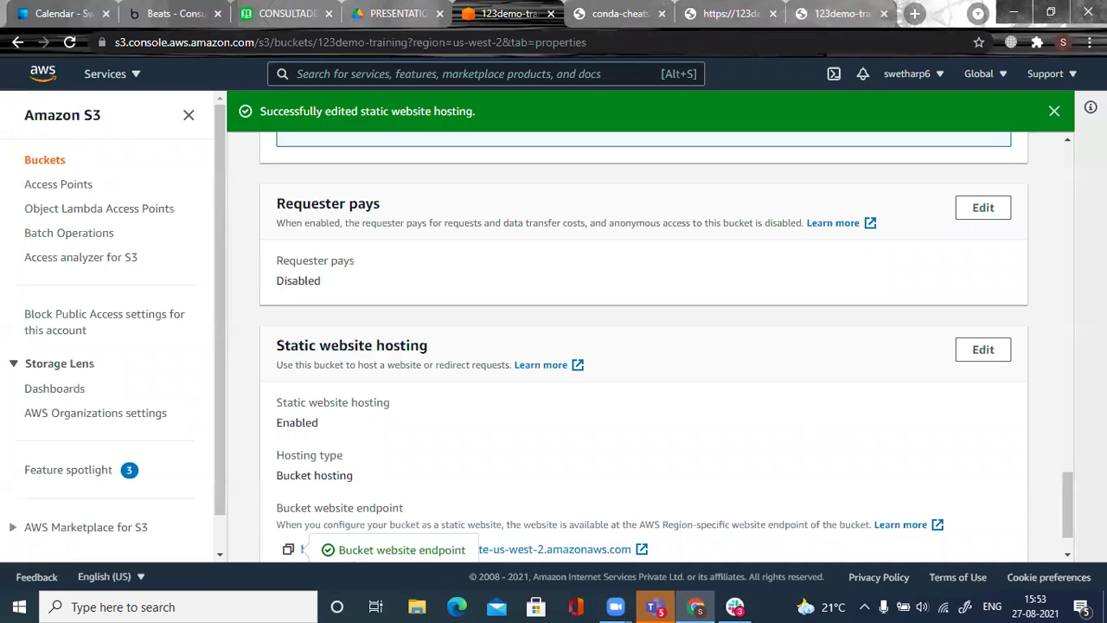
Edit the Bucket Versioning setting on the 123demo-training properties page.
left_click_drag(1072, 521, 1056, 190)
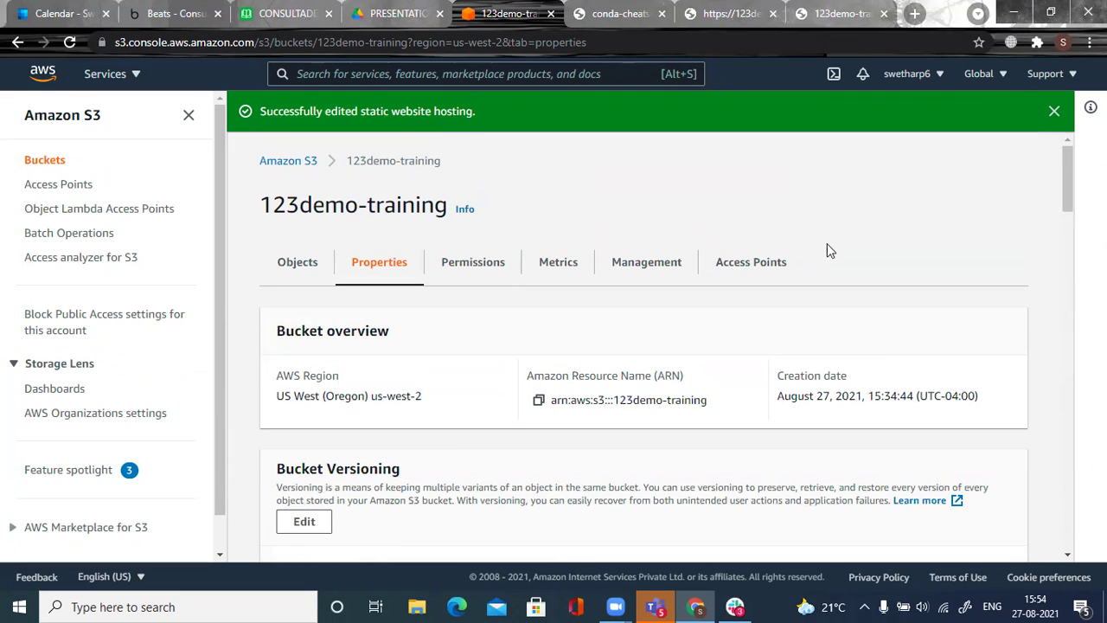
left_click_drag(1068, 204, 1070, 241)
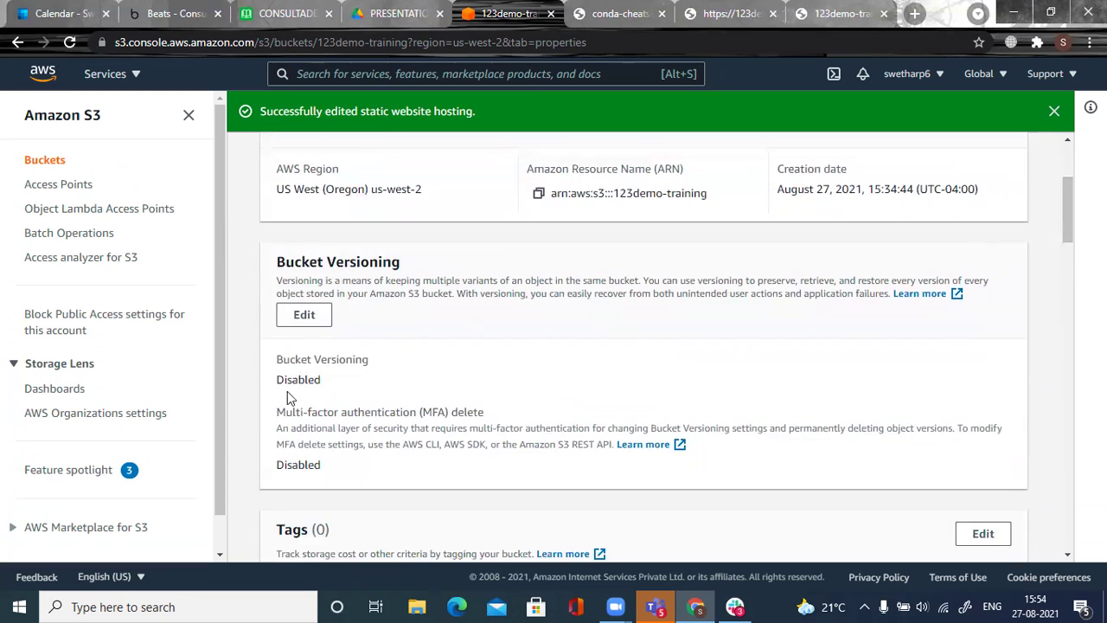
left_click(304, 316)
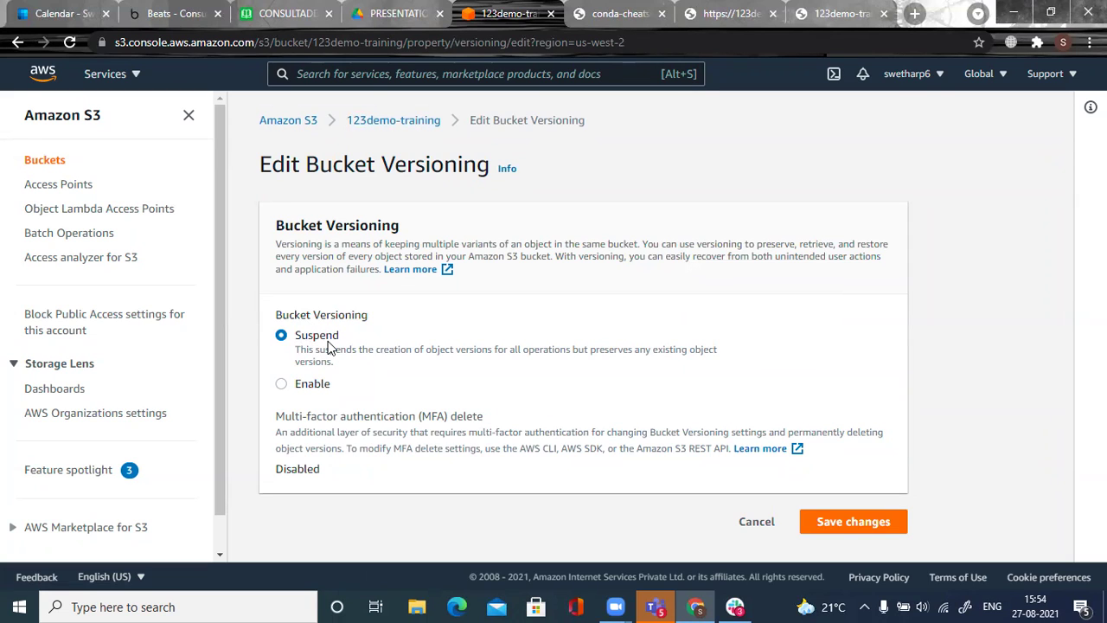
Switch 123demo-training's Bucket Versioning from Suspend to Enable and save the change.
left_click(281, 384)
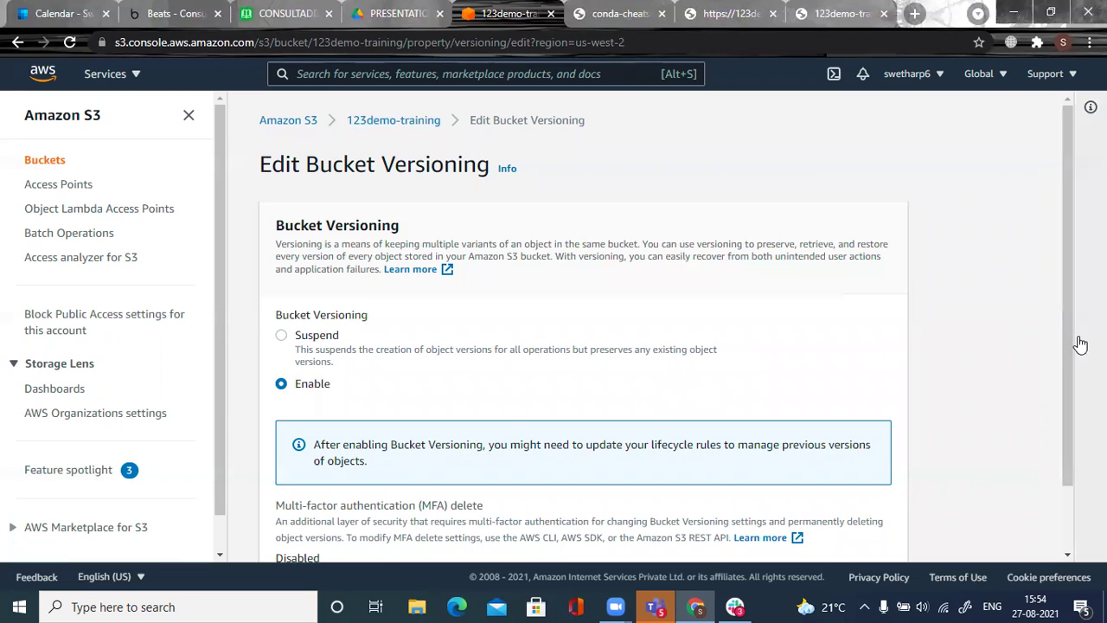
scroll(1066, 372, "down", 1)
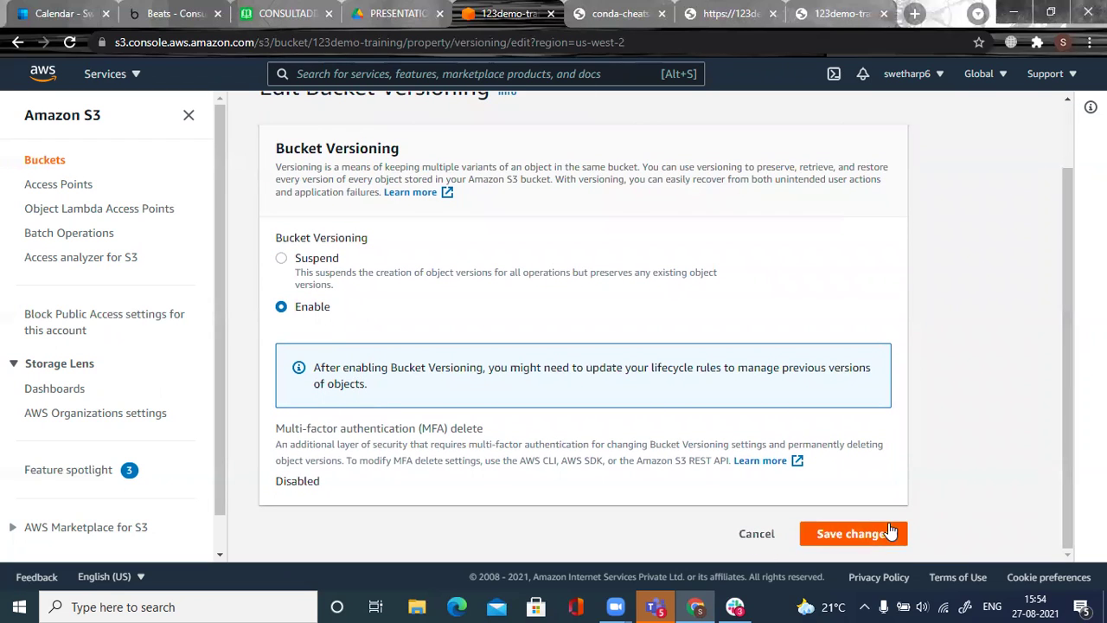
left_click(852, 541)
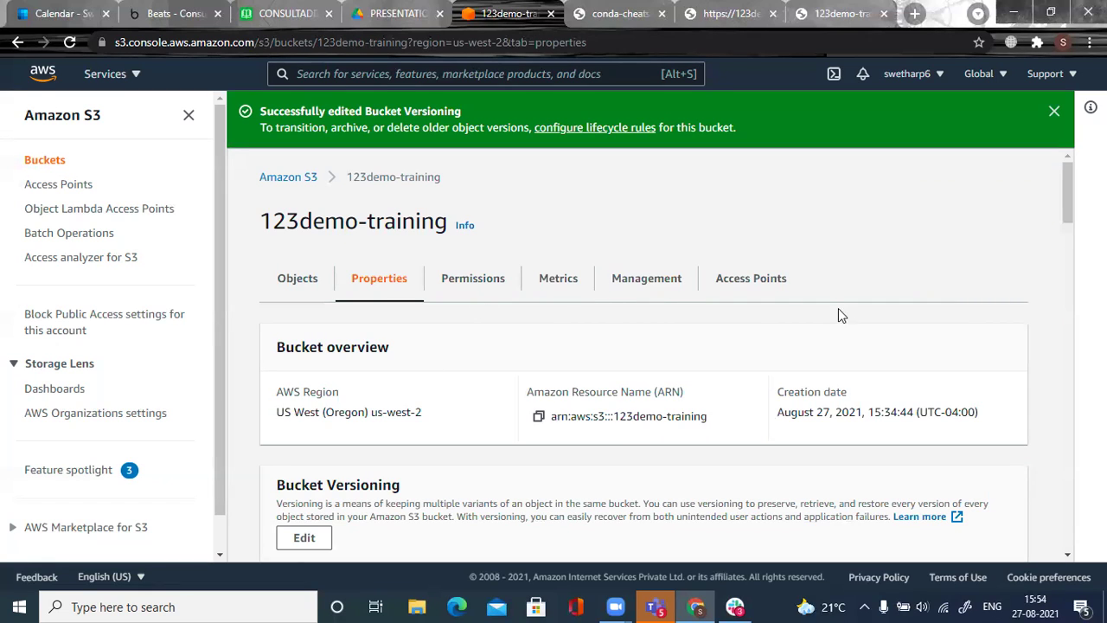
Start a new upload from the bucket's Objects tab and add files from the computer.
left_click(297, 281)
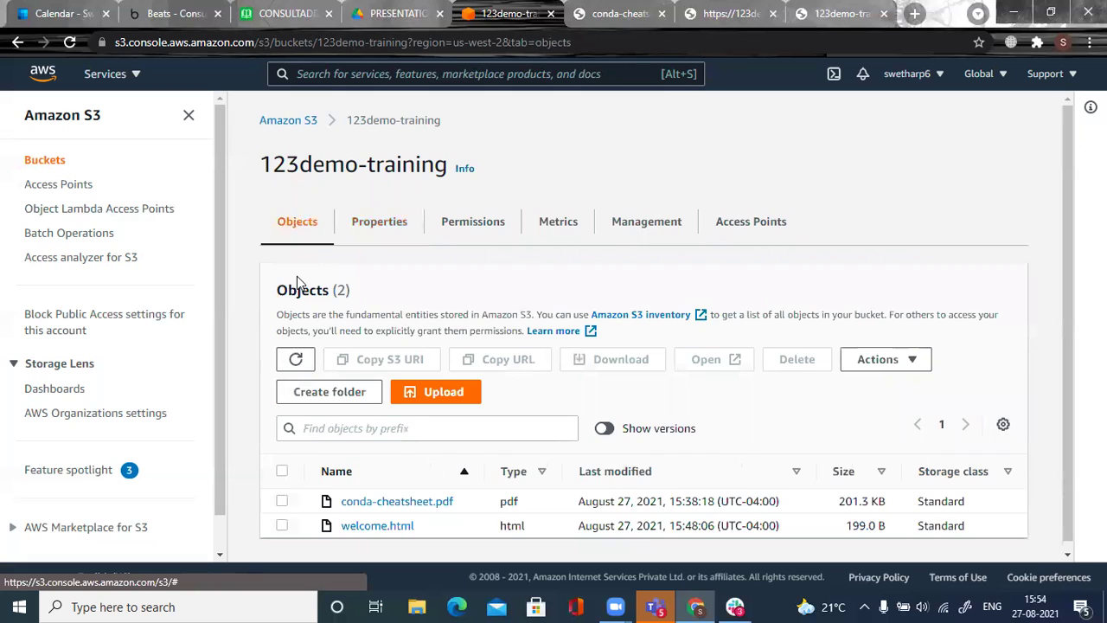
left_click(456, 396)
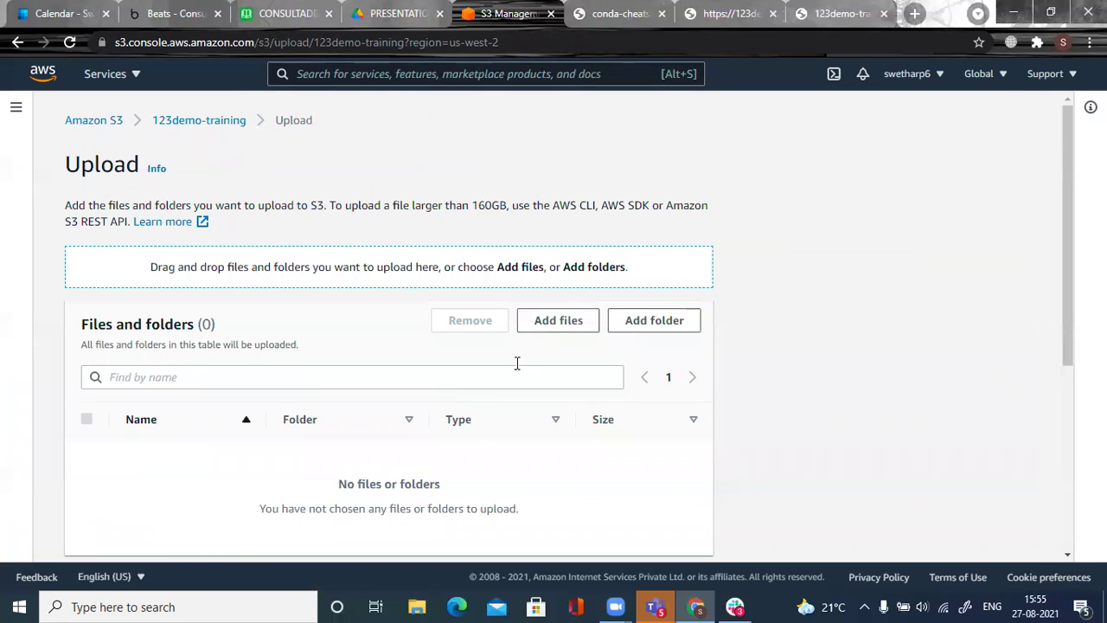
left_click(554, 332)
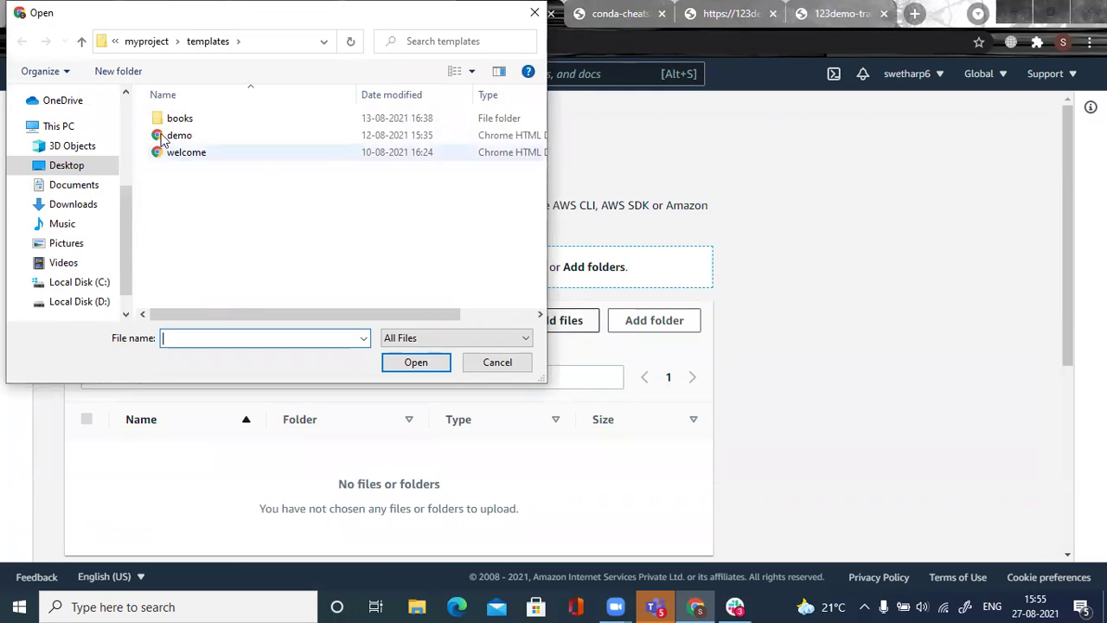
Queue LINUX CMD CHEATSHEET.pdf from the Downloads folder for upload.
left_click(70, 208)
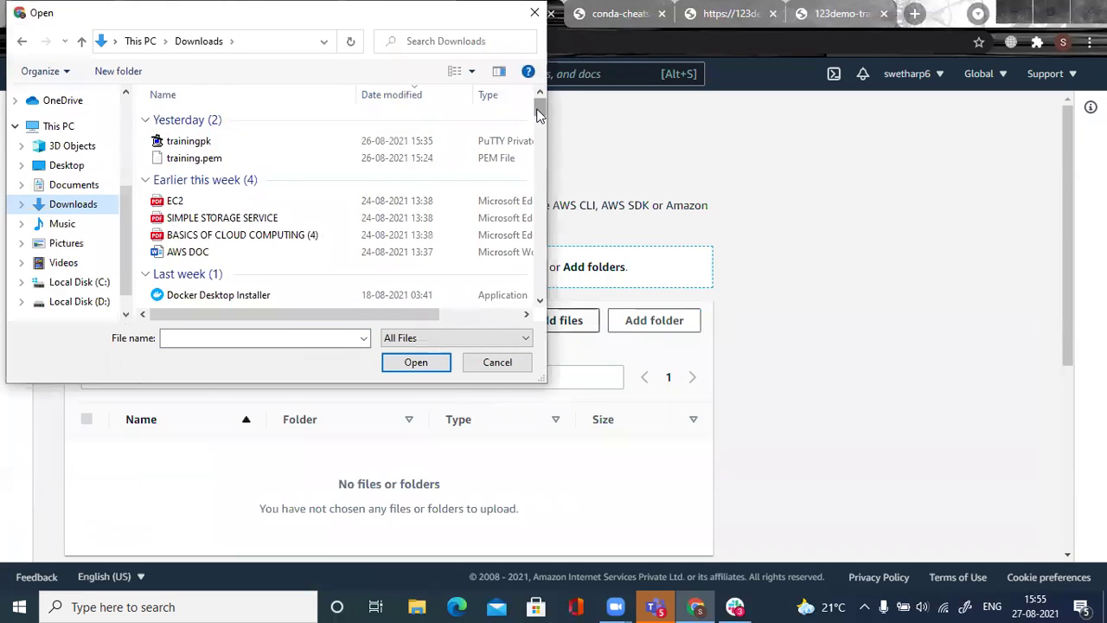
left_click_drag(538, 114, 545, 157)
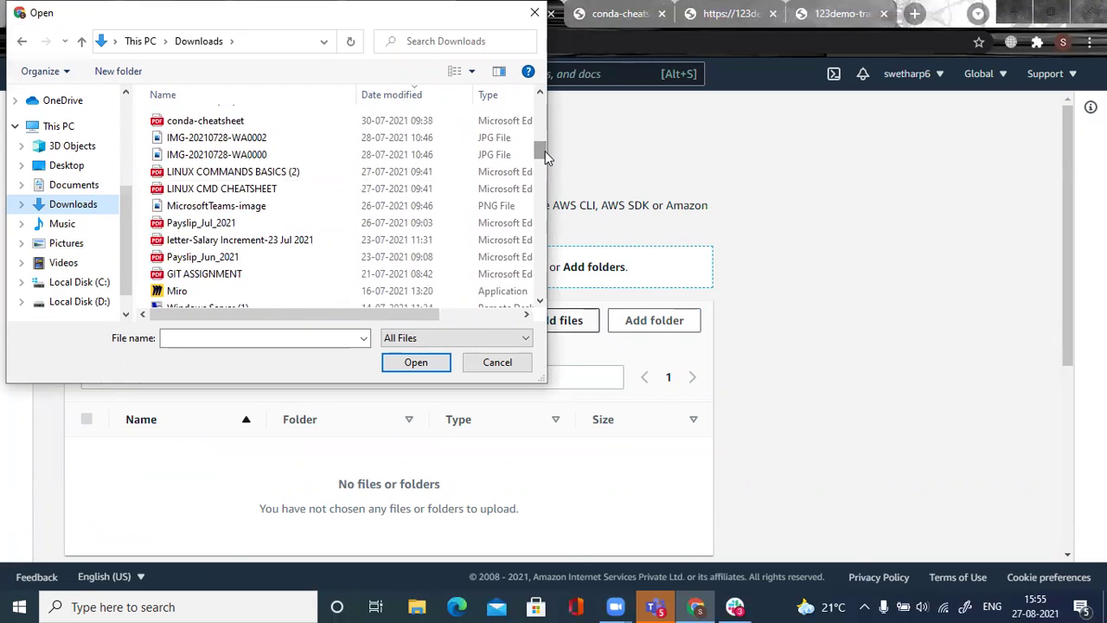
left_click(239, 190)
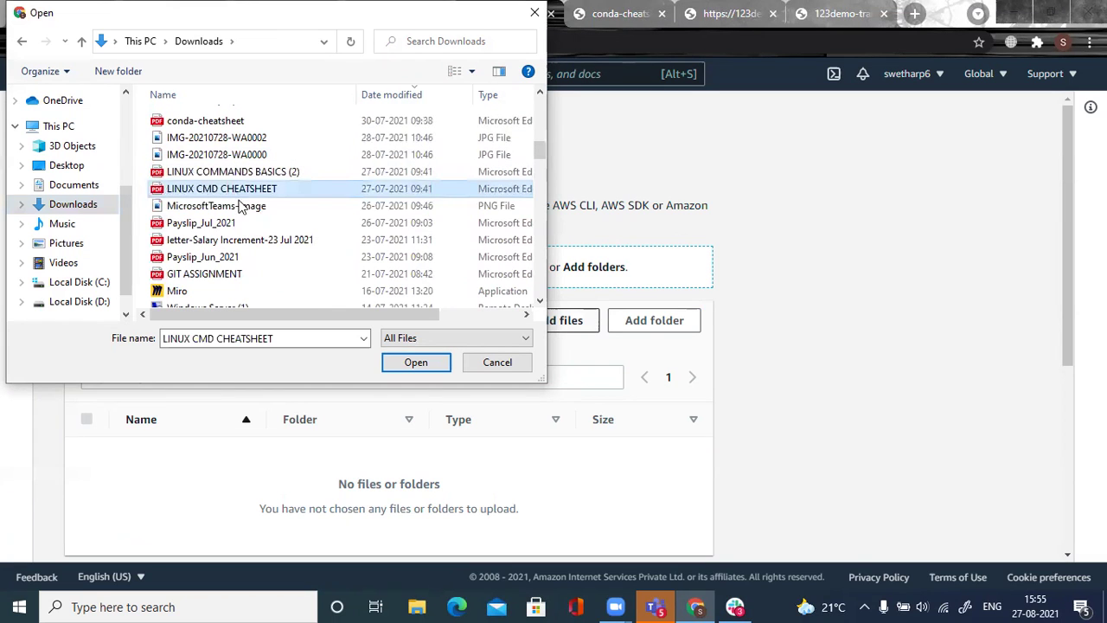
left_click(400, 364)
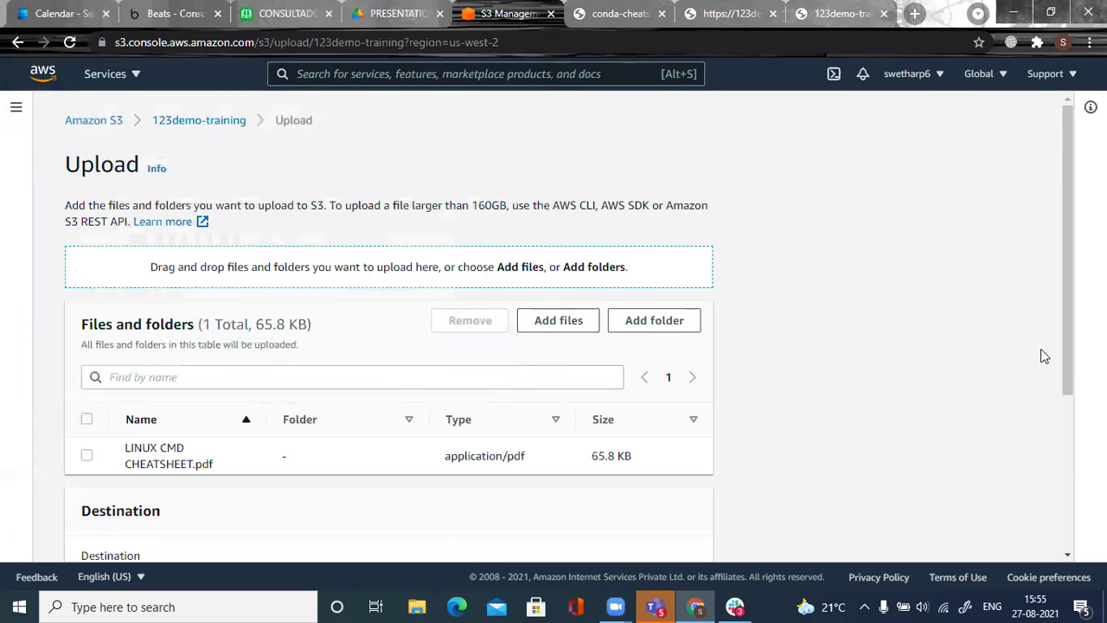
Upload LINUX CMD CHEATSHEET.pdf (65.8 KB) to 123demo-training and close the upload status page.
left_click_drag(1071, 370, 1077, 527)
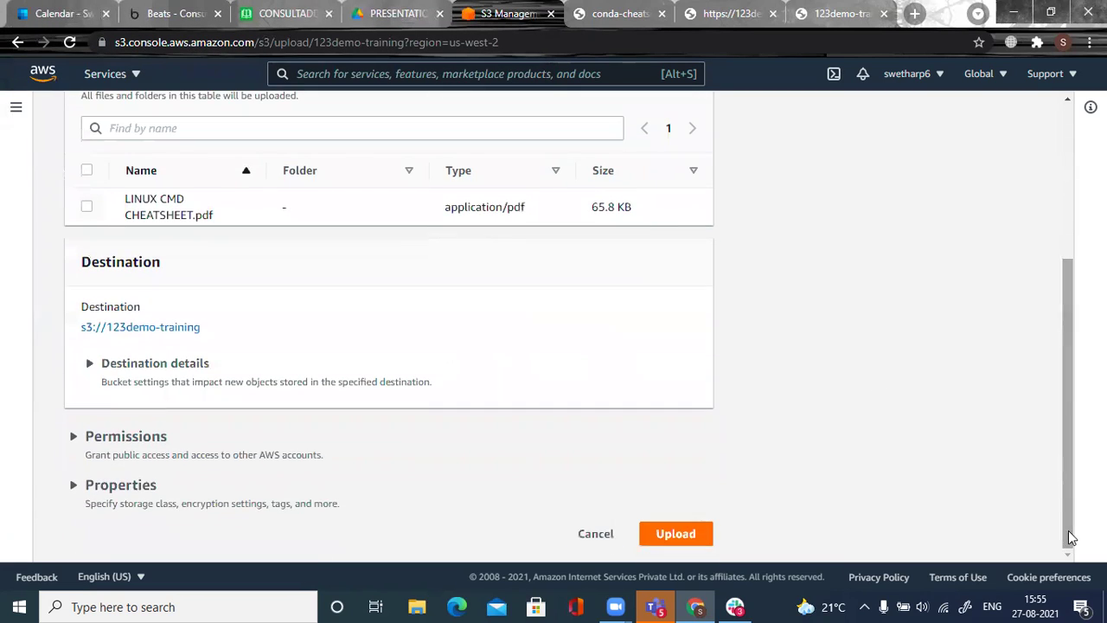
left_click(680, 533)
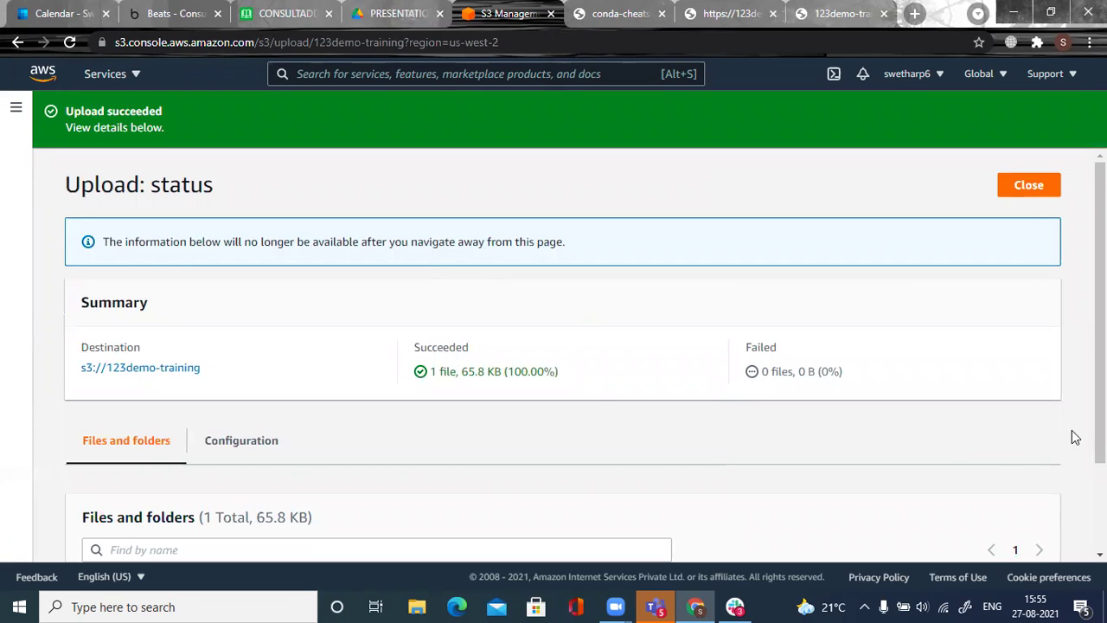
scroll(1101, 312, "down", 3)
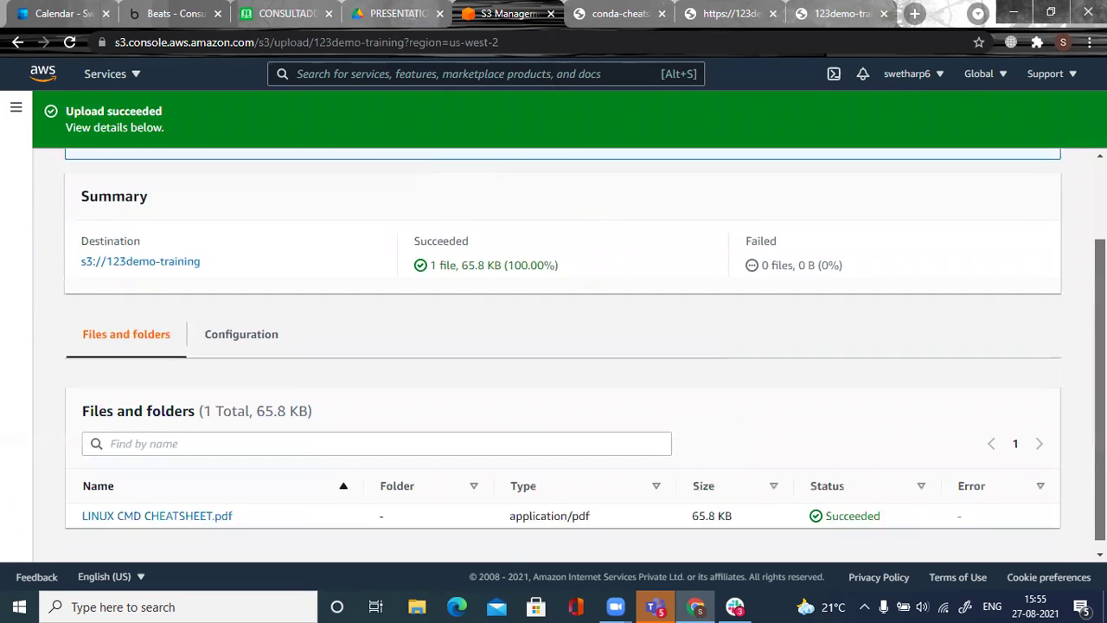
scroll(1101, 312, "up", 3)
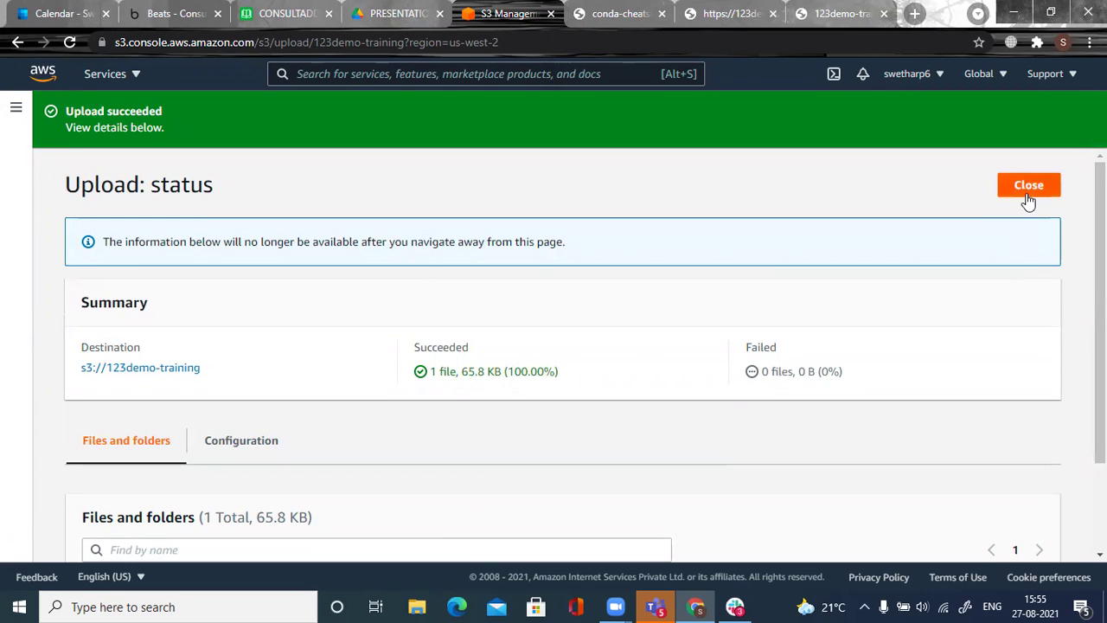
left_click(1029, 192)
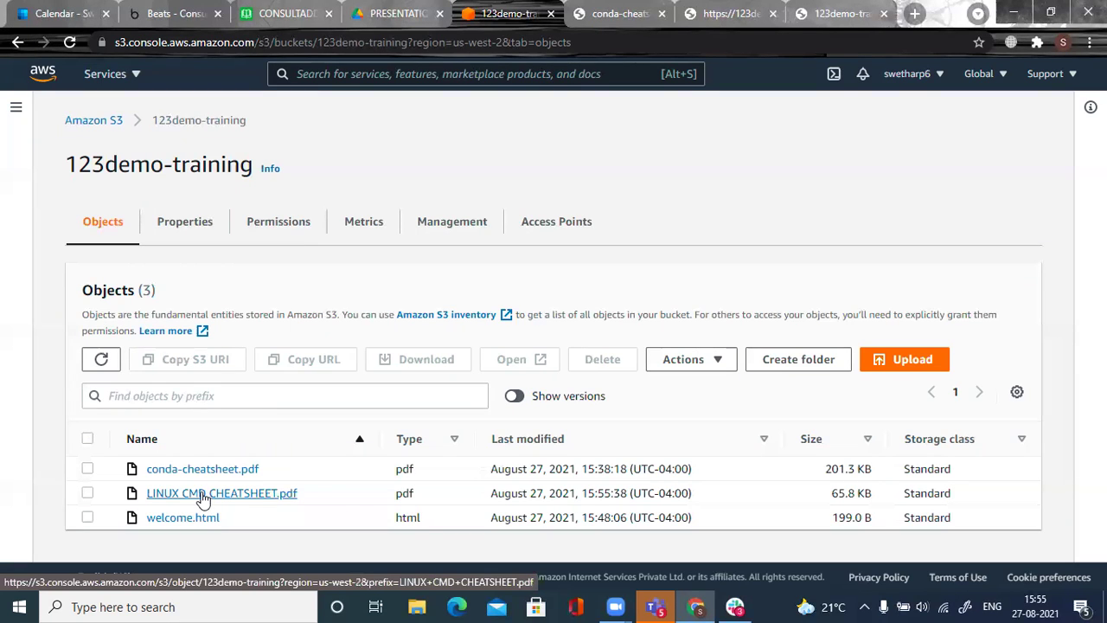
Turn on Show versions so the object list includes a Version ID column.
left_click(517, 398)
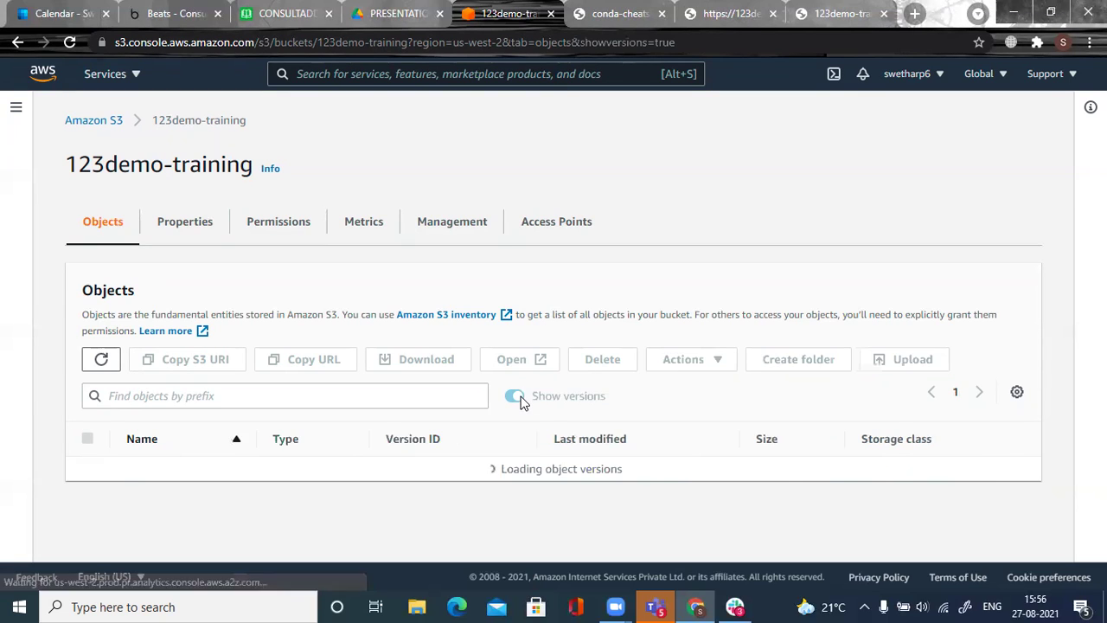
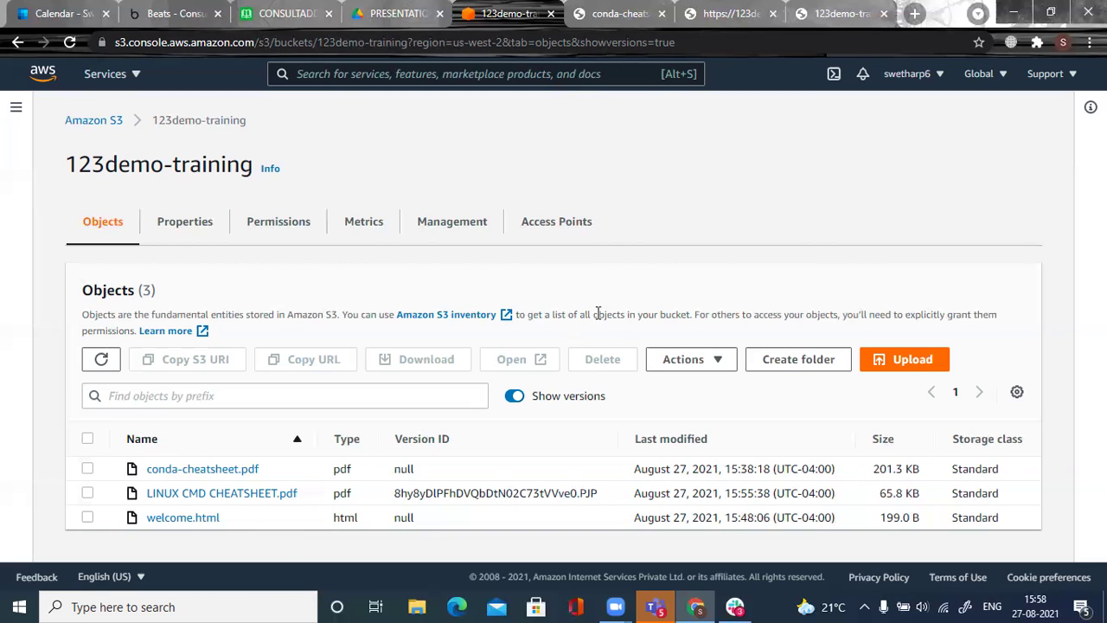
Close the two extra bucket tabs and the conda-cheatsheet tab, then open a blank tab.
left_click(772, 13)
left_click(772, 13)
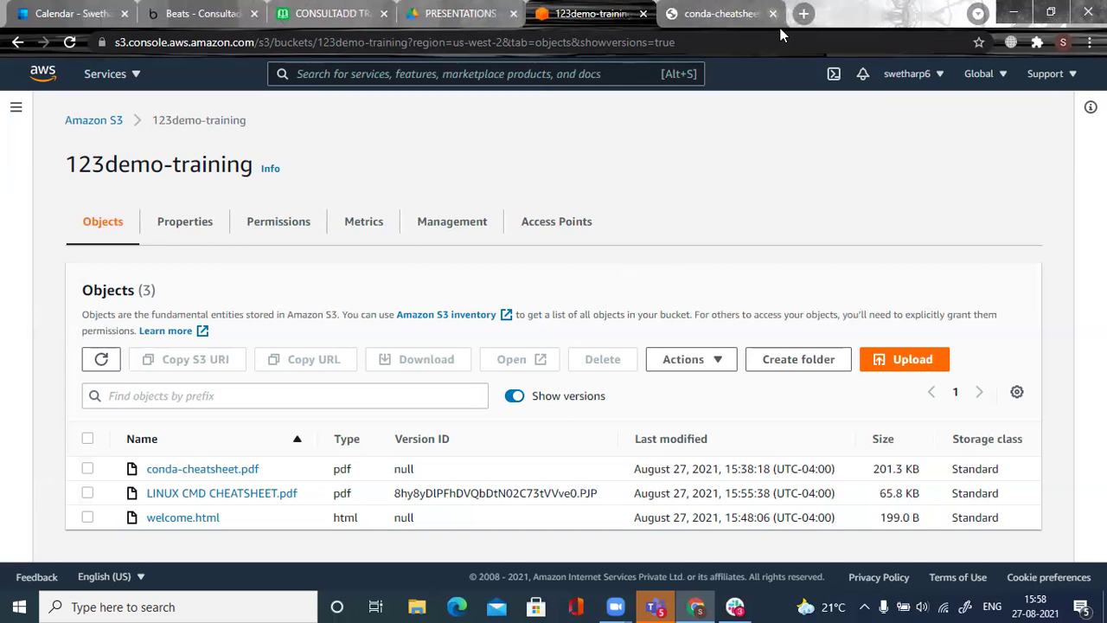
left_click(773, 13)
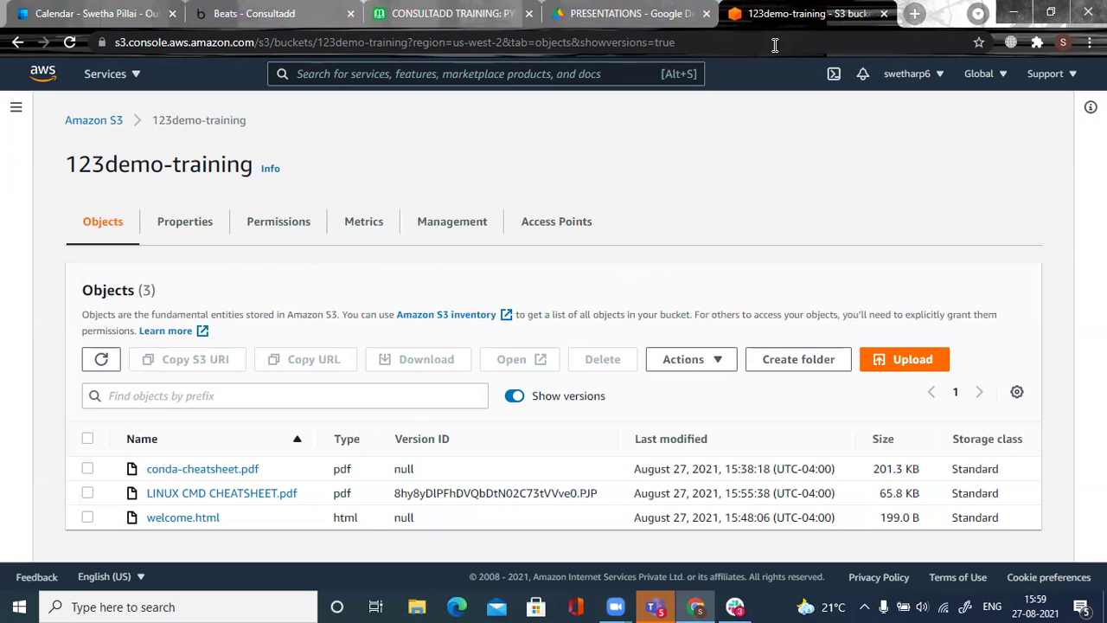
key("ctrl+t")
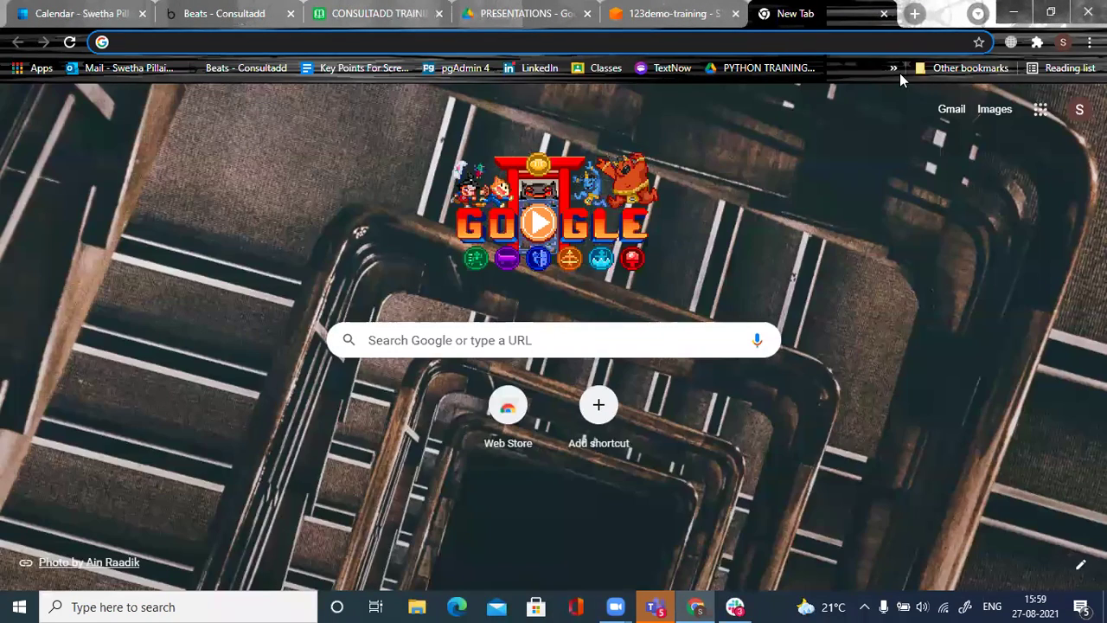
Open the DJANGO_DOCS bookmark 'How to Setup Amazon S3 in a Django Project', then return to the bucket tab.
left_click(895, 69)
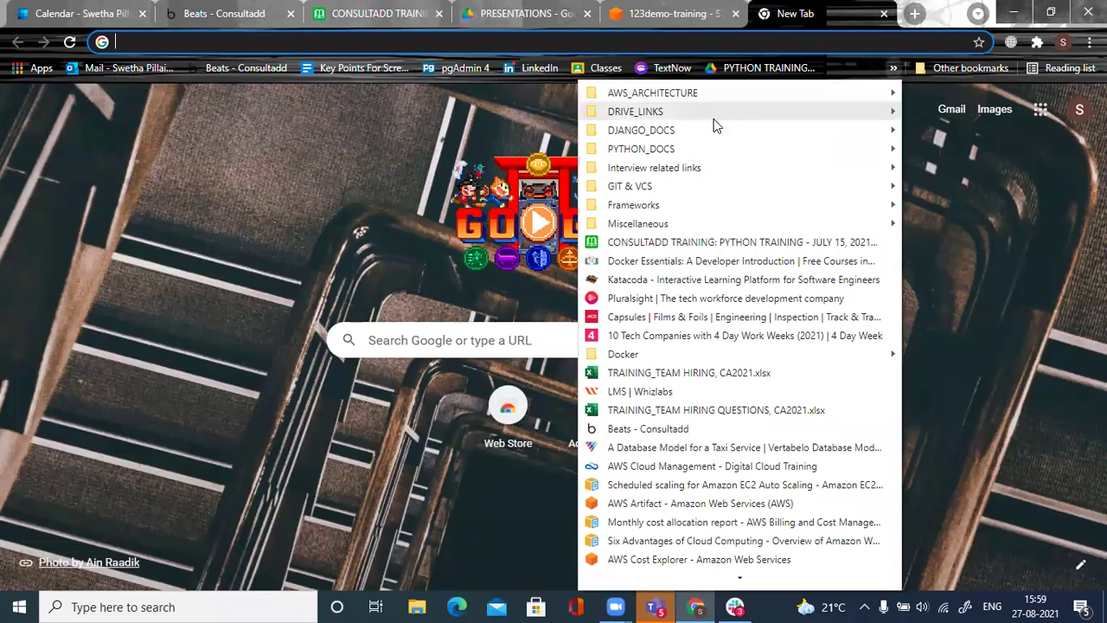
mouse_move(716, 134)
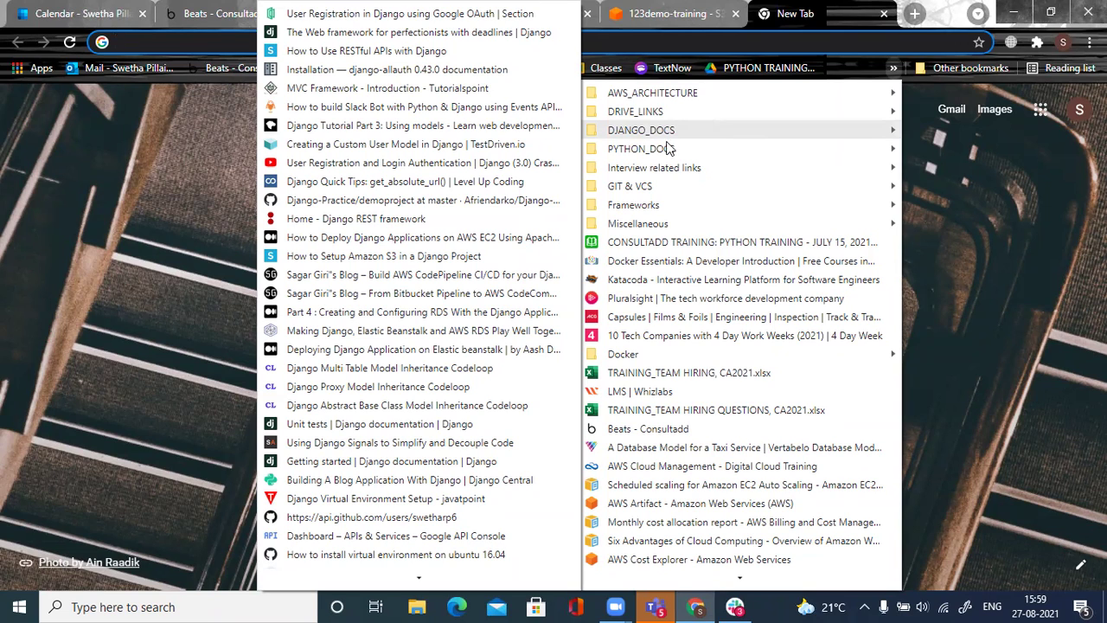
left_click(433, 258)
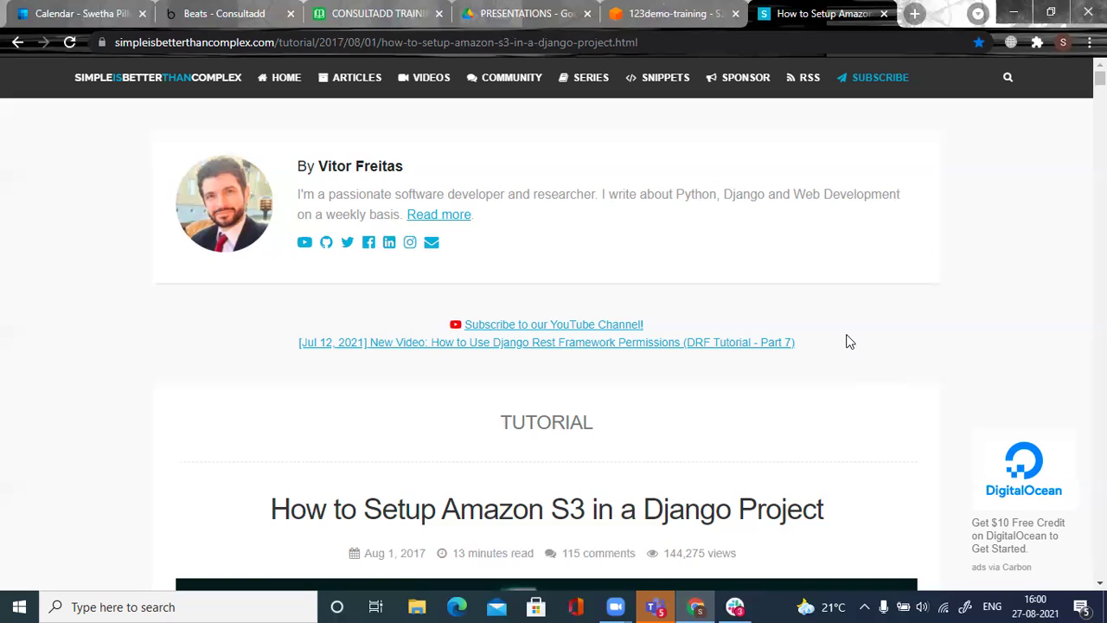
left_click(726, 28)
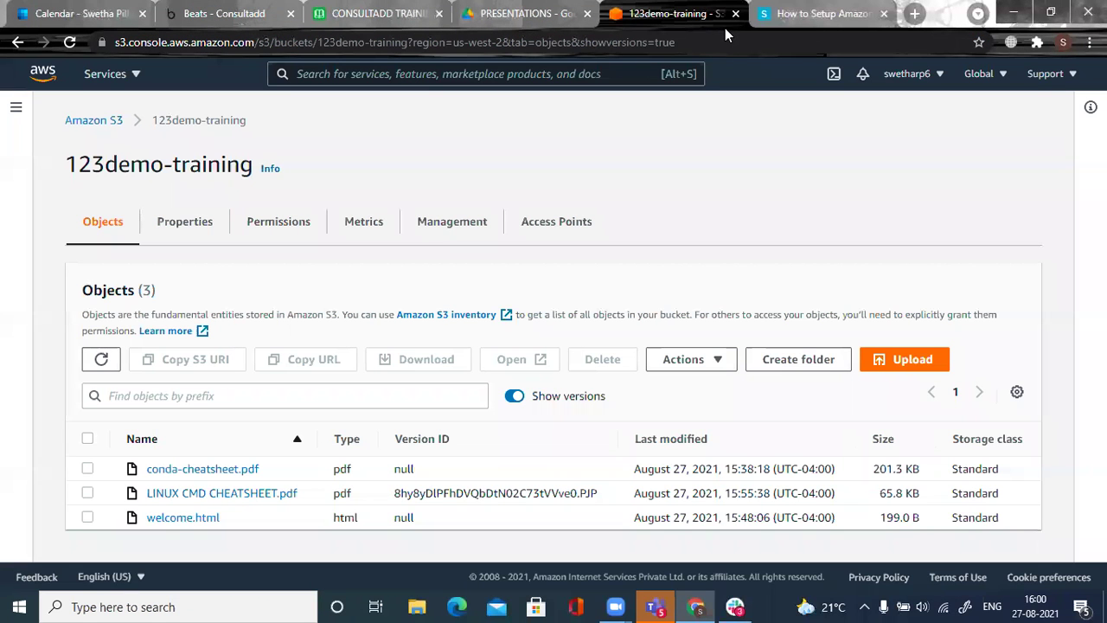
Add a folder named 'static' to 123demo-training, bringing the bucket to four objects.
left_click(793, 362)
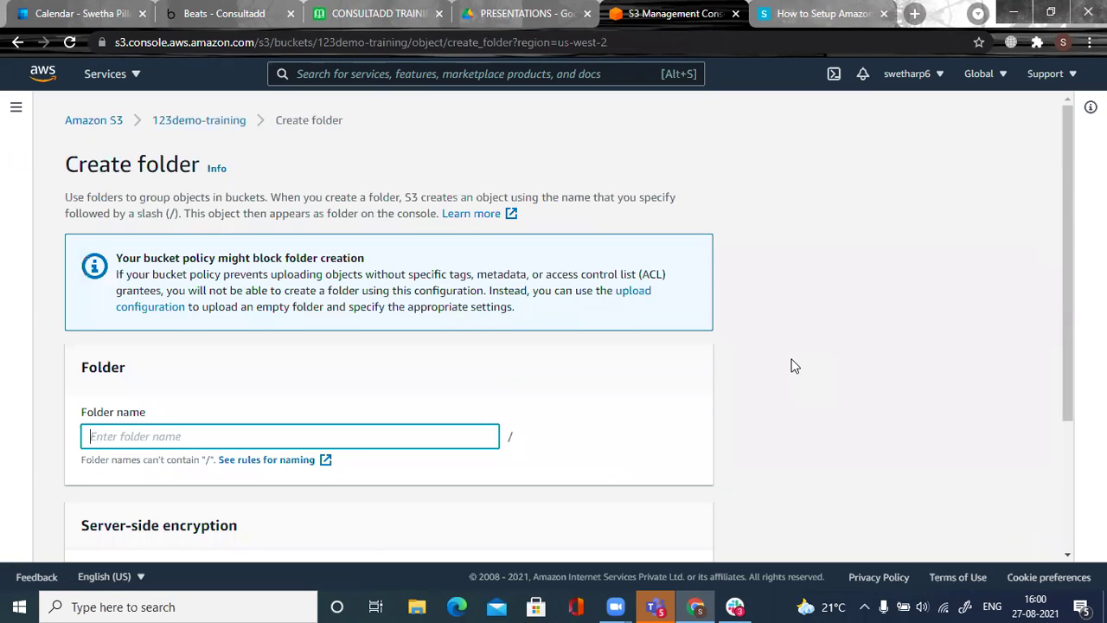
type("static")
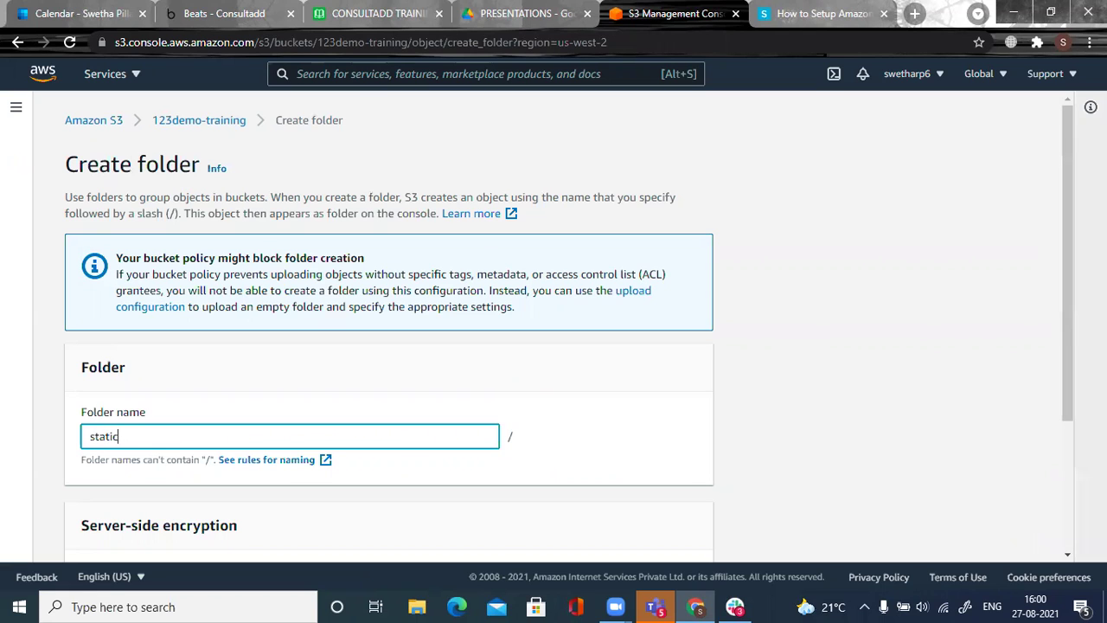
left_click_drag(1071, 339, 1071, 472)
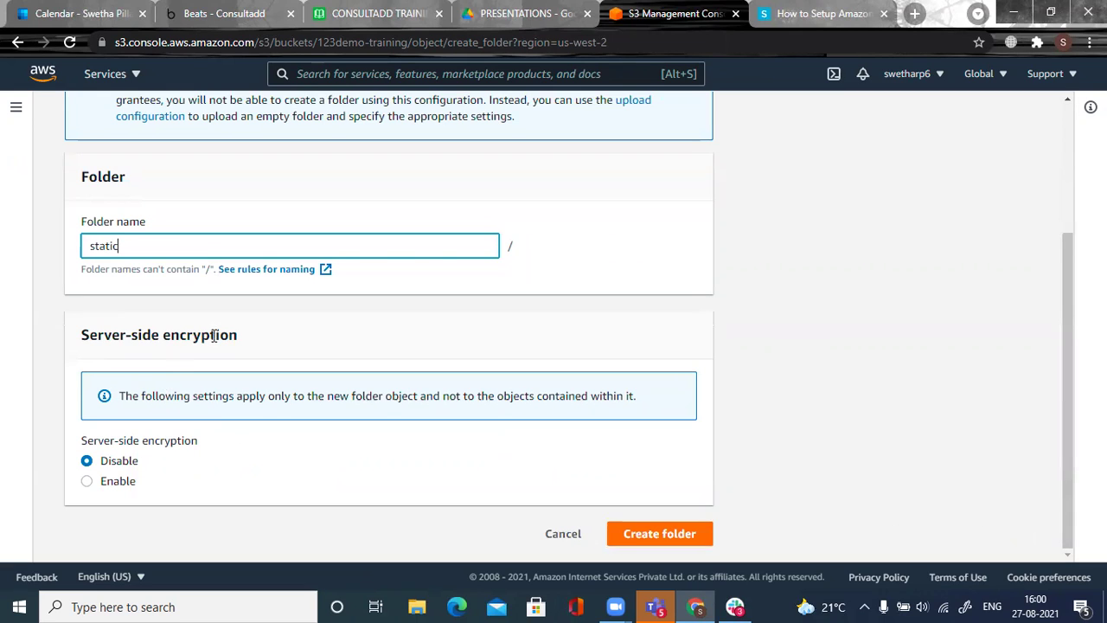
left_click(657, 535)
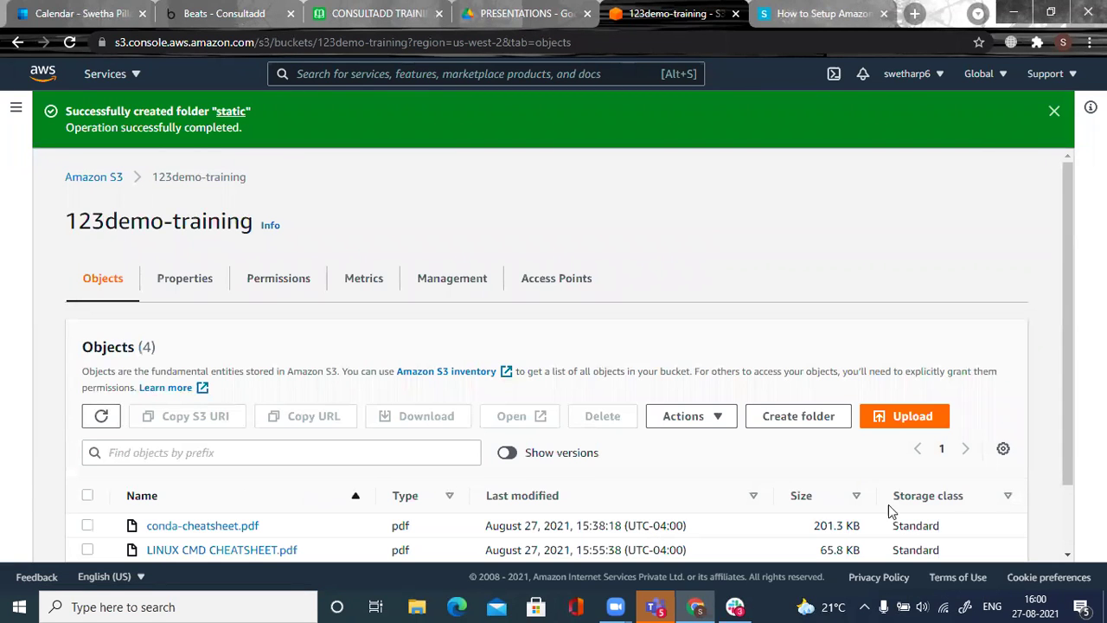
left_click_drag(1071, 473, 1071, 535)
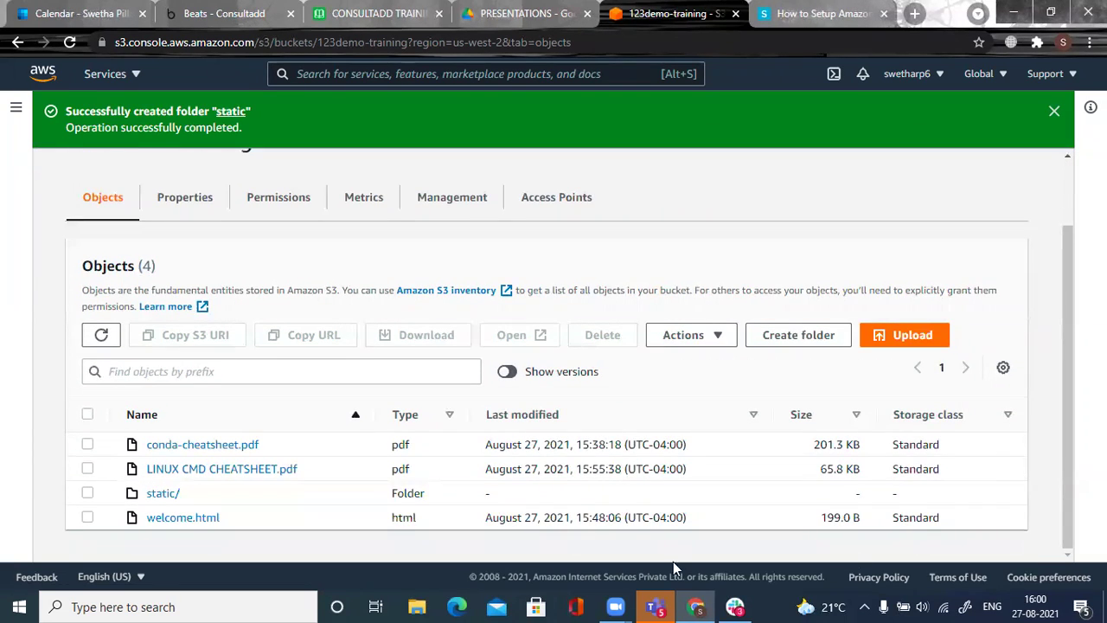
In the bucket's static folder, browse for files to Desktop\coding\django_aug\myproject\static.
left_click(149, 500)
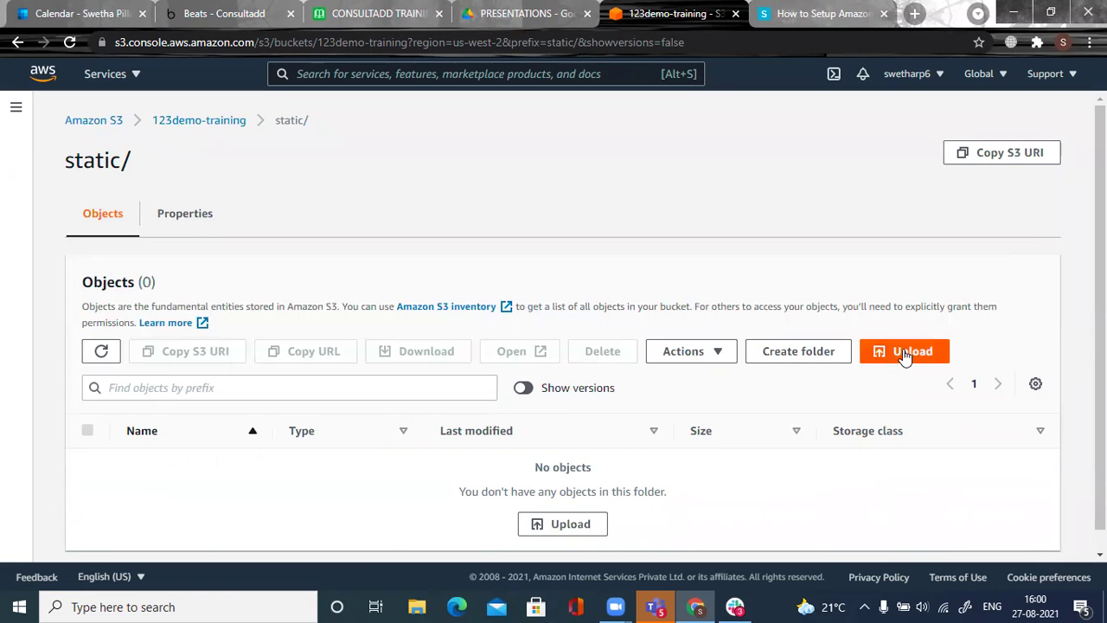
left_click(904, 351)
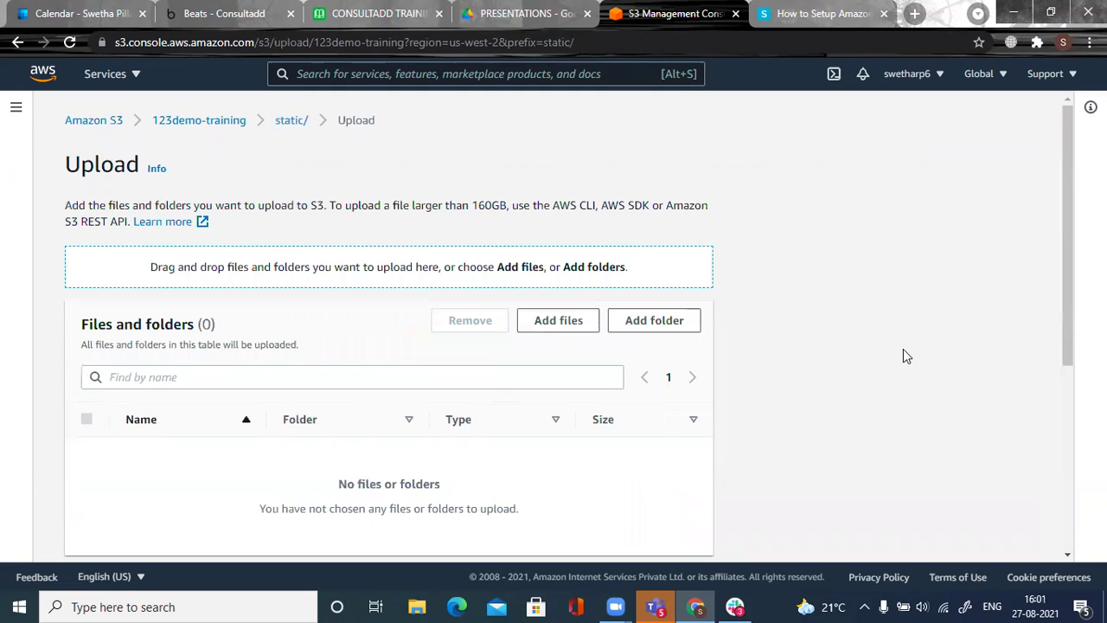
left_click(558, 325)
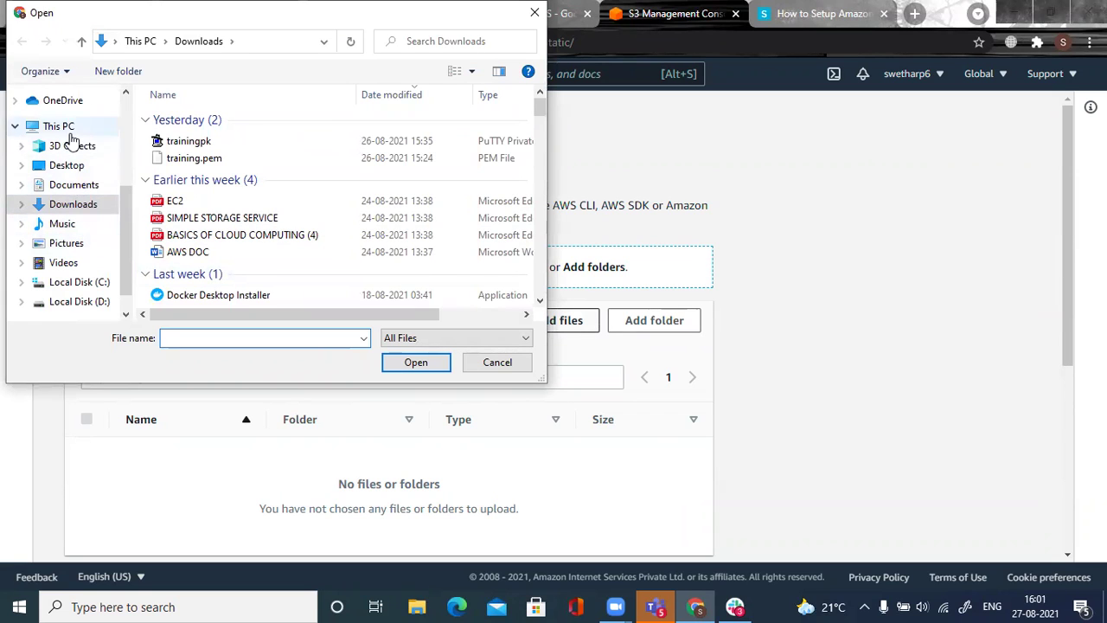
left_click(69, 165)
double_click(278, 156)
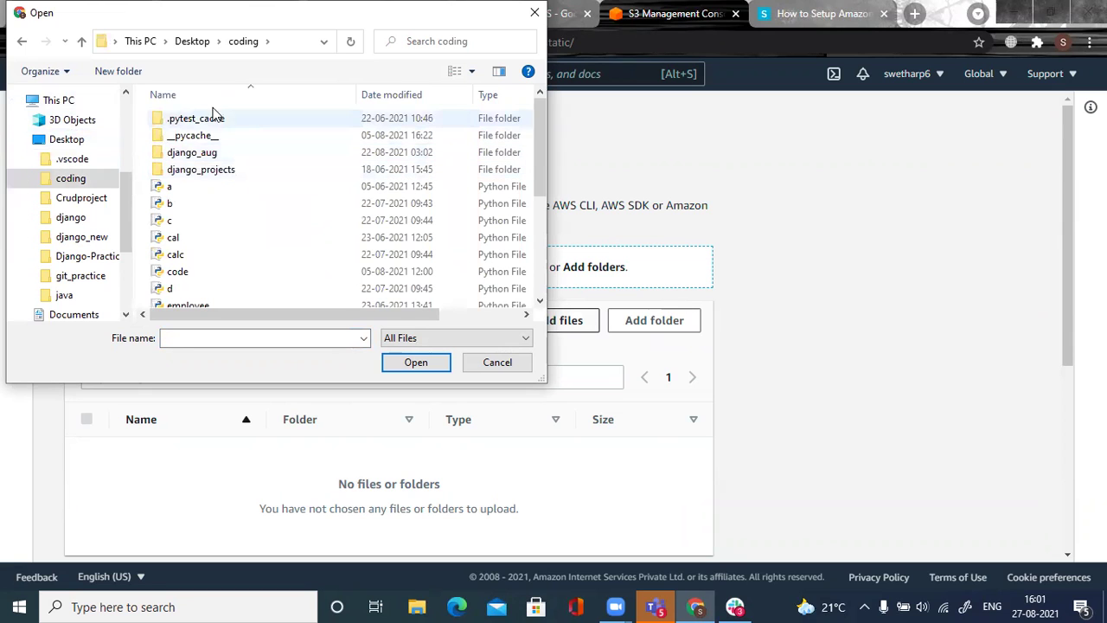
left_click(213, 154)
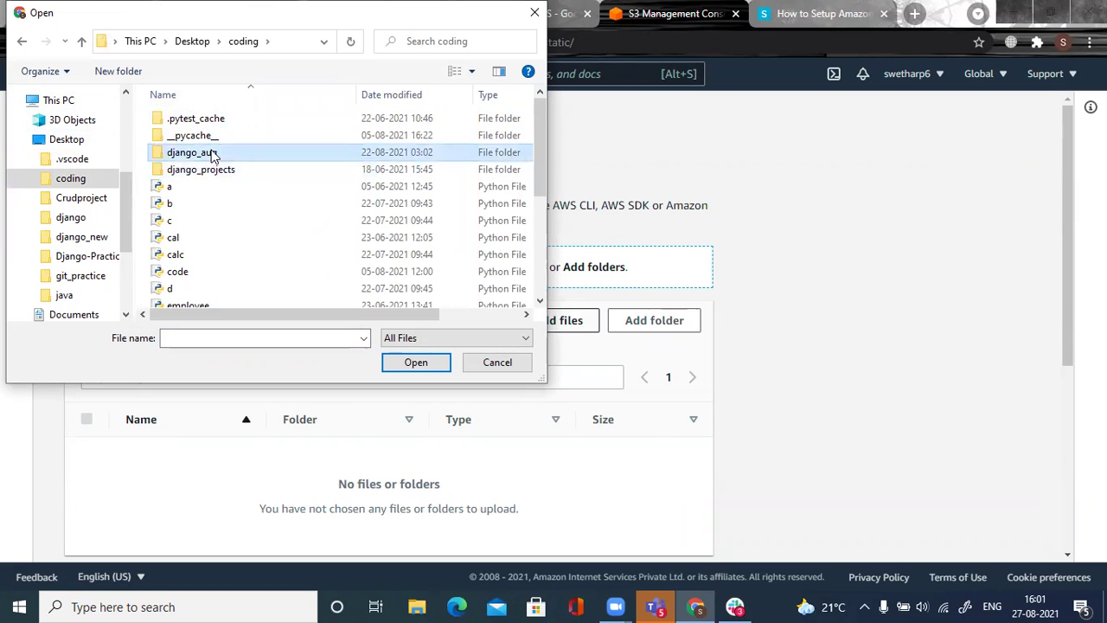
double_click(213, 154)
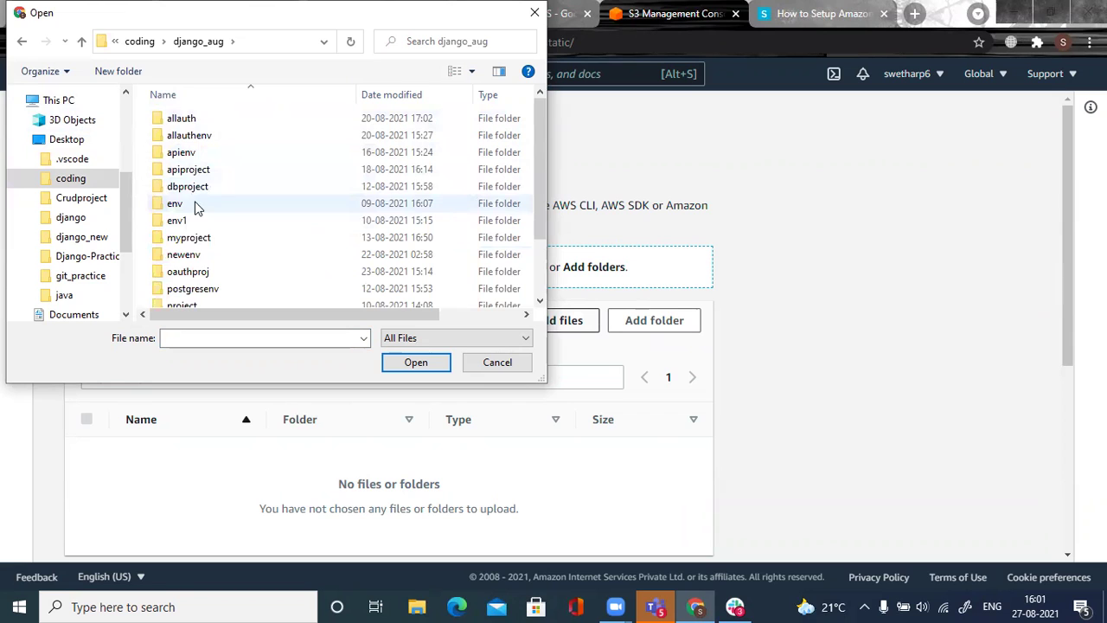
left_click(188, 244)
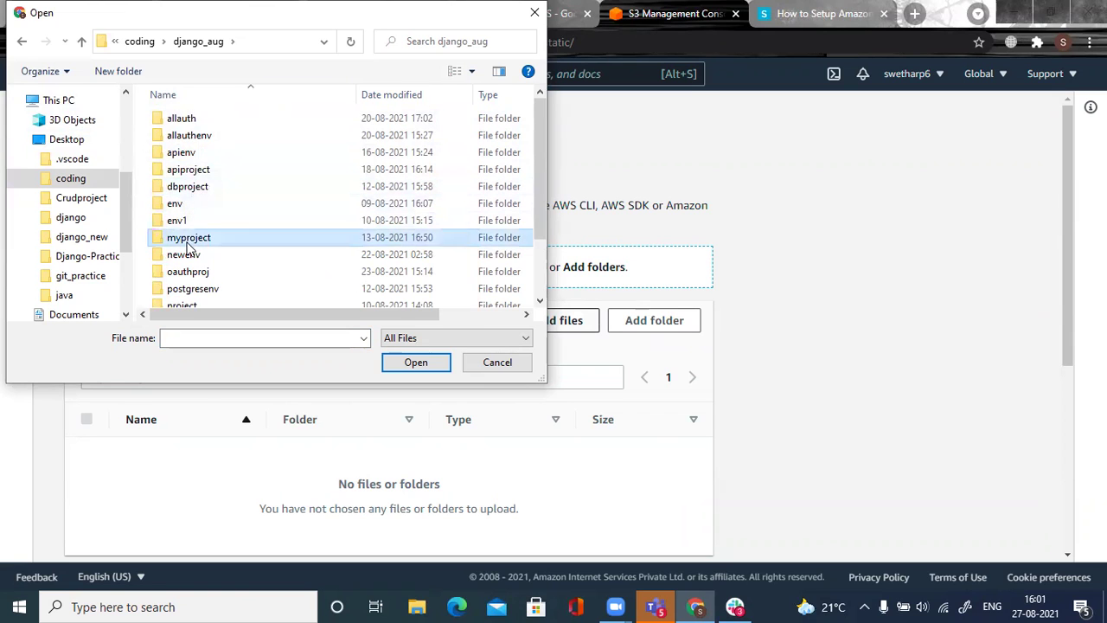
double_click(189, 244)
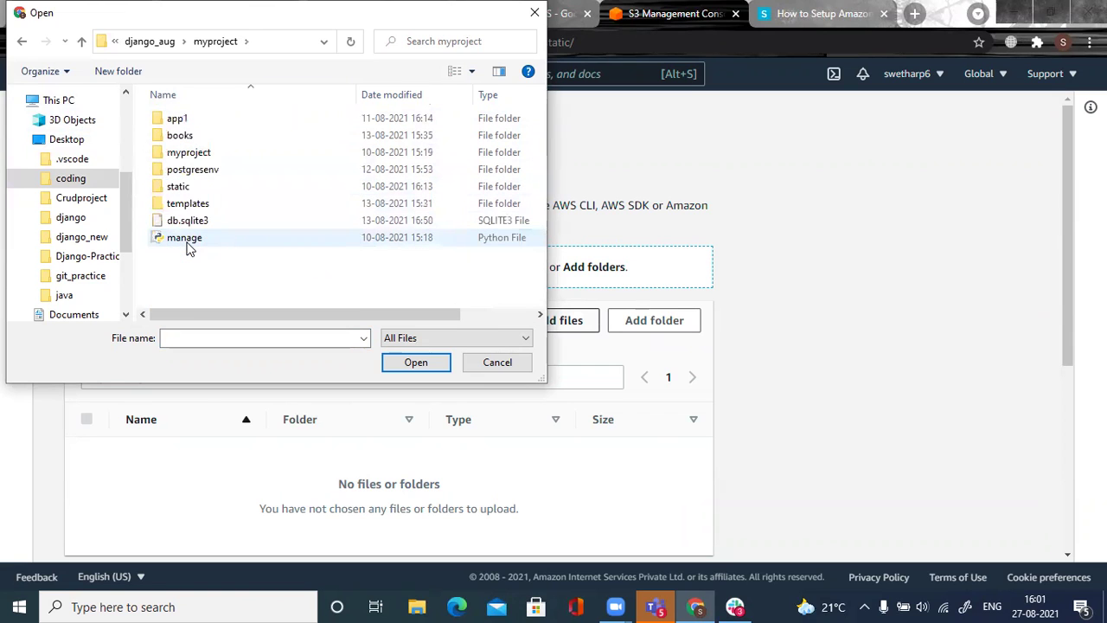
double_click(178, 187)
Upload avengers.png (1.1 MB) into the static folder and return to its object list.
left_click(183, 156)
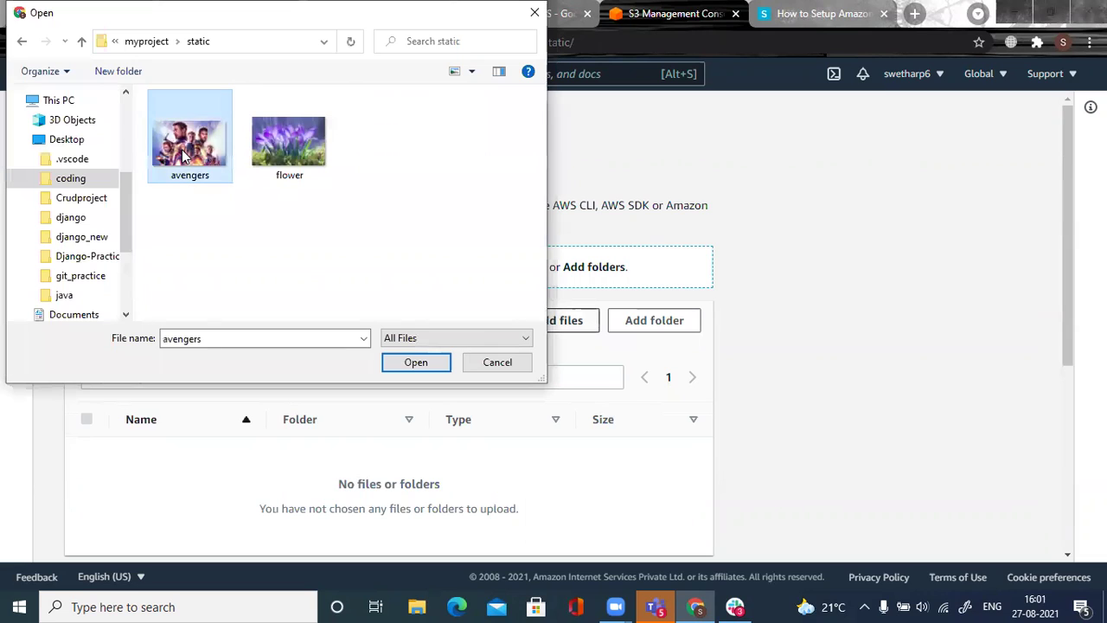
left_click(414, 365)
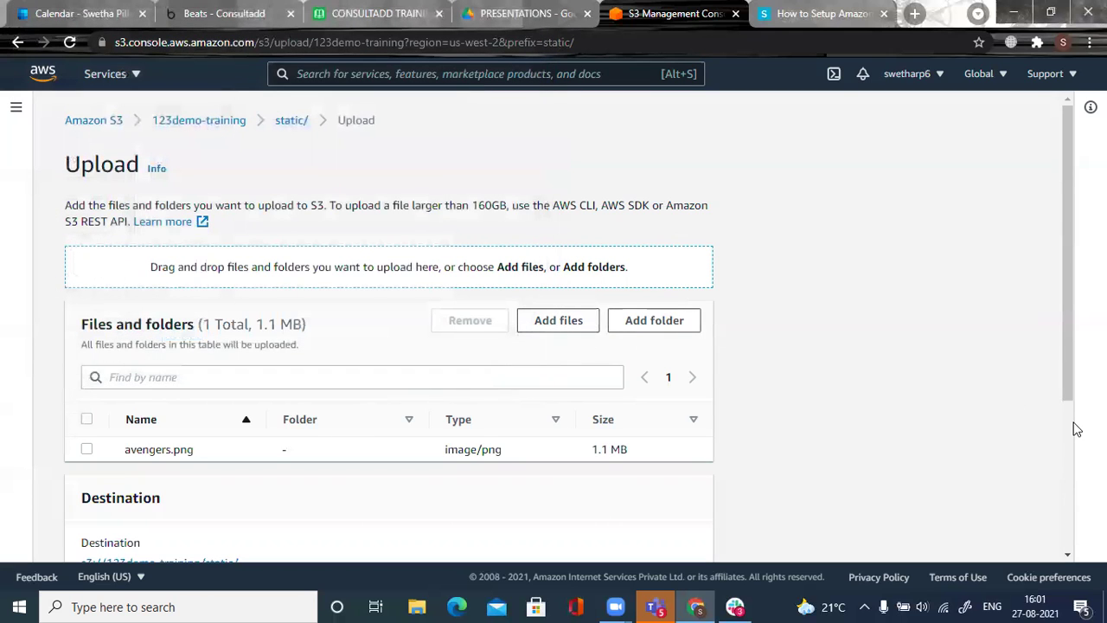
scroll(1071, 381, "down", 3)
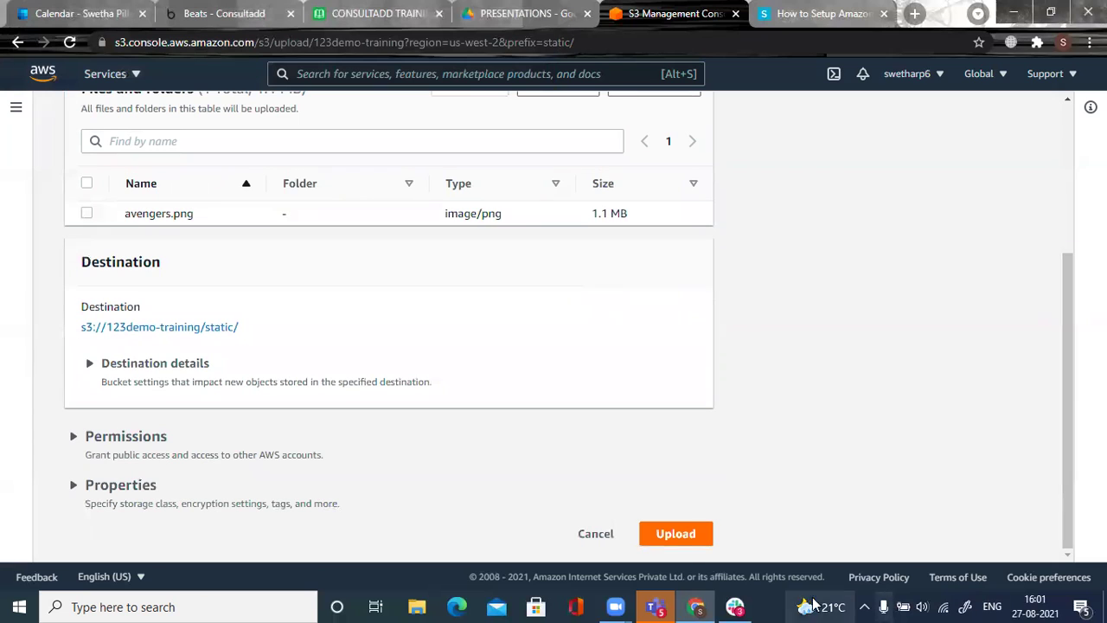
left_click(691, 538)
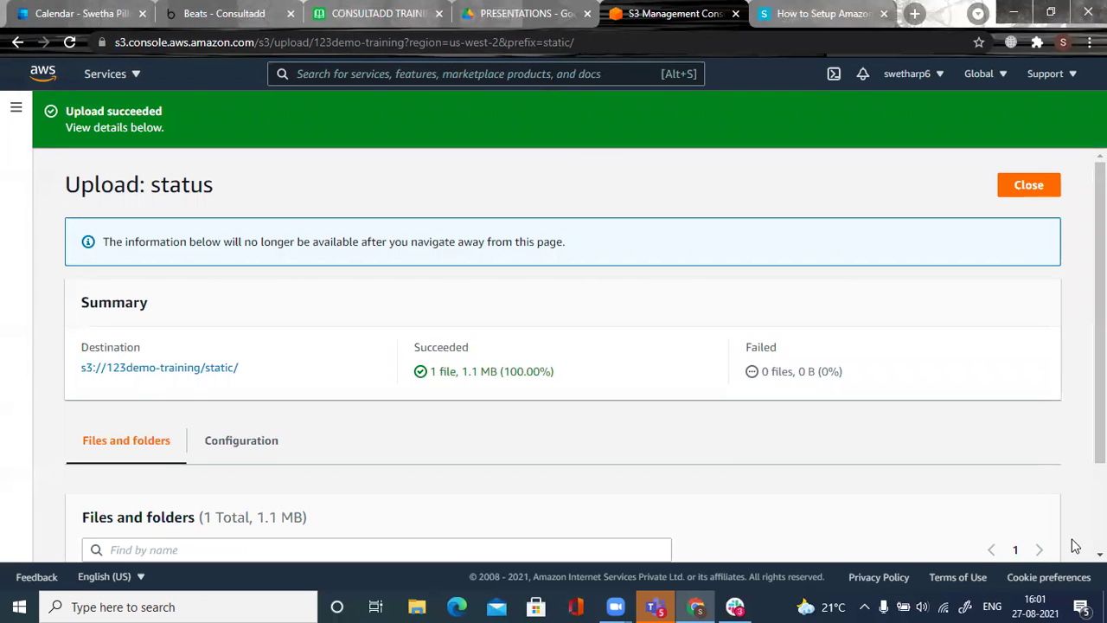
left_click(1038, 191)
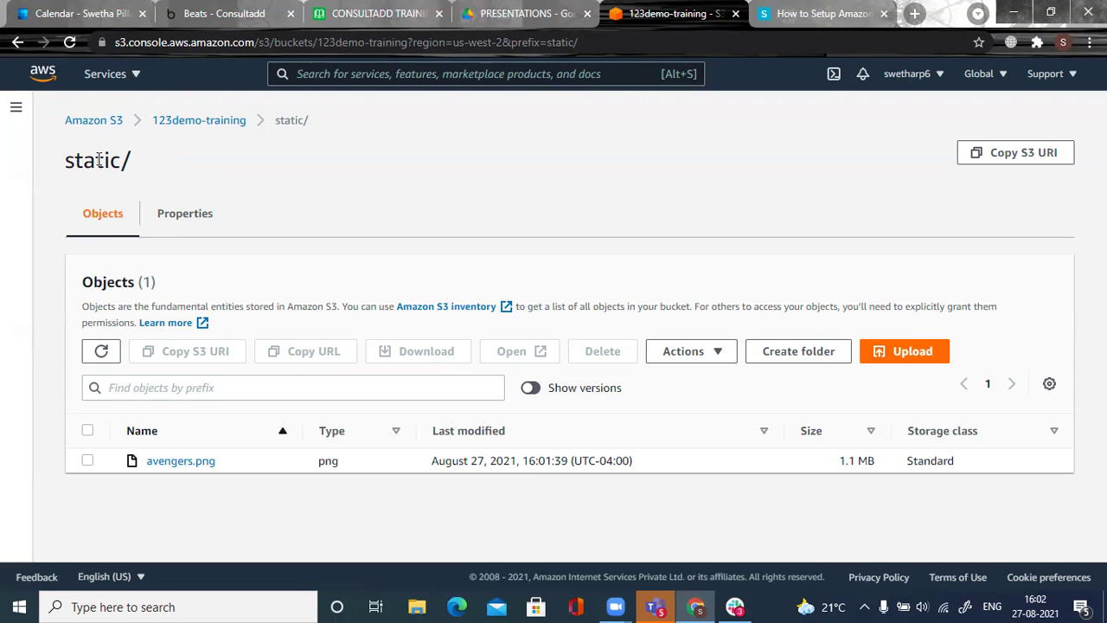
Open the Permissions view of static/avengers.png.
left_click(192, 216)
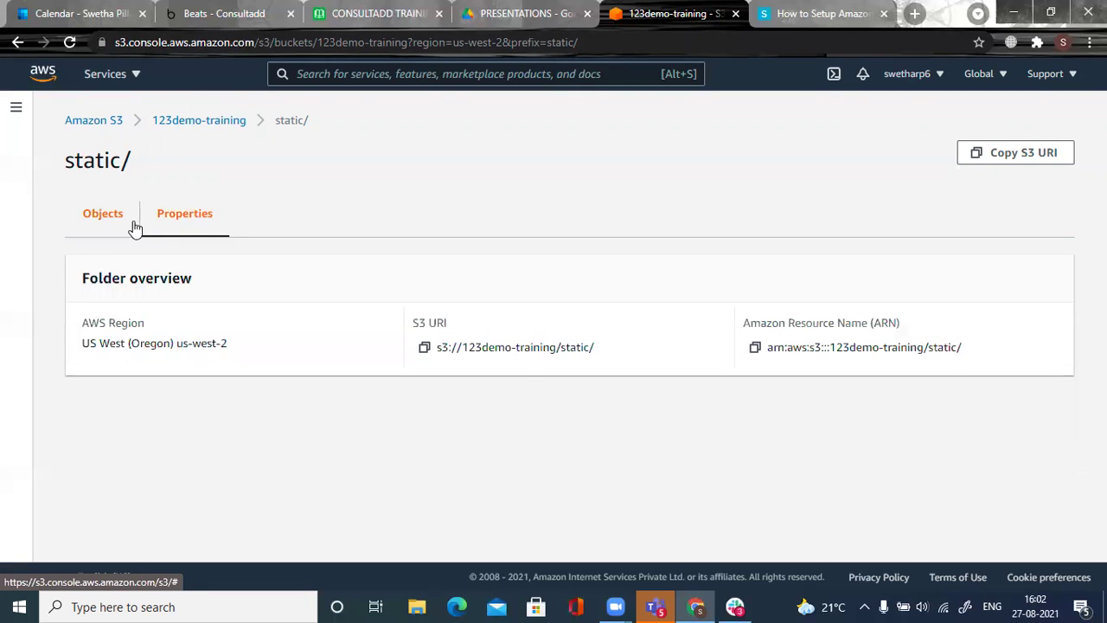
left_click(107, 218)
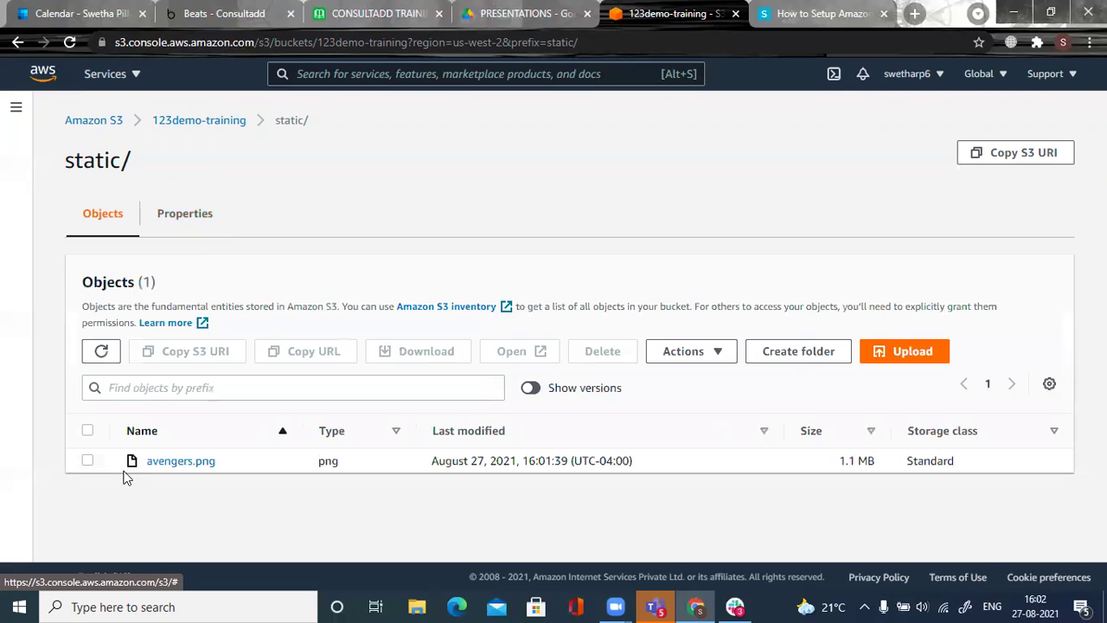
left_click(182, 461)
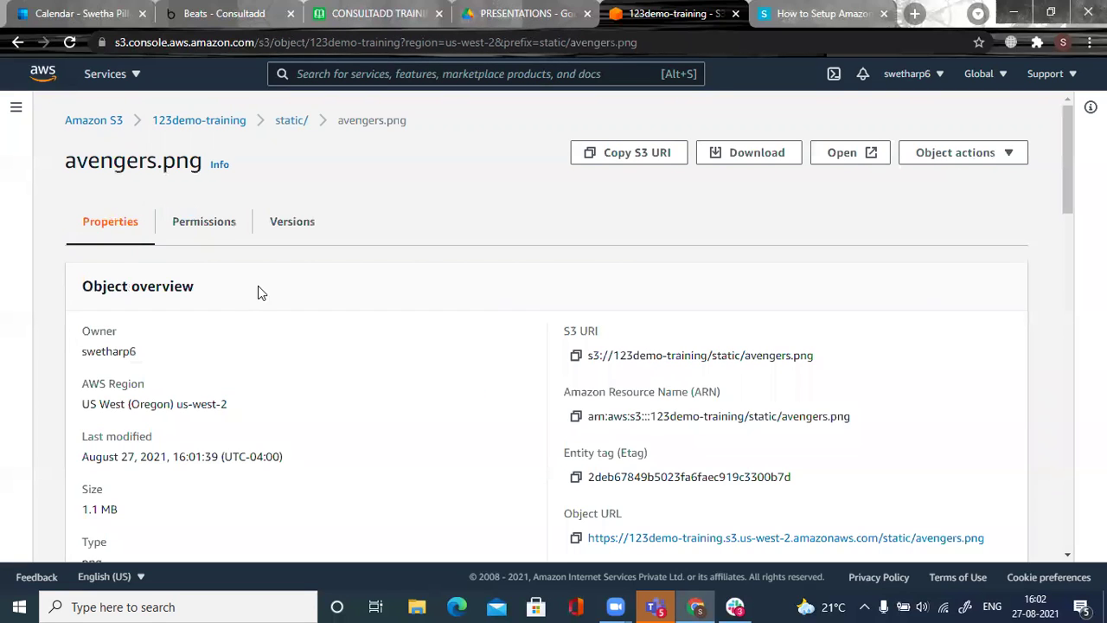
left_click(216, 224)
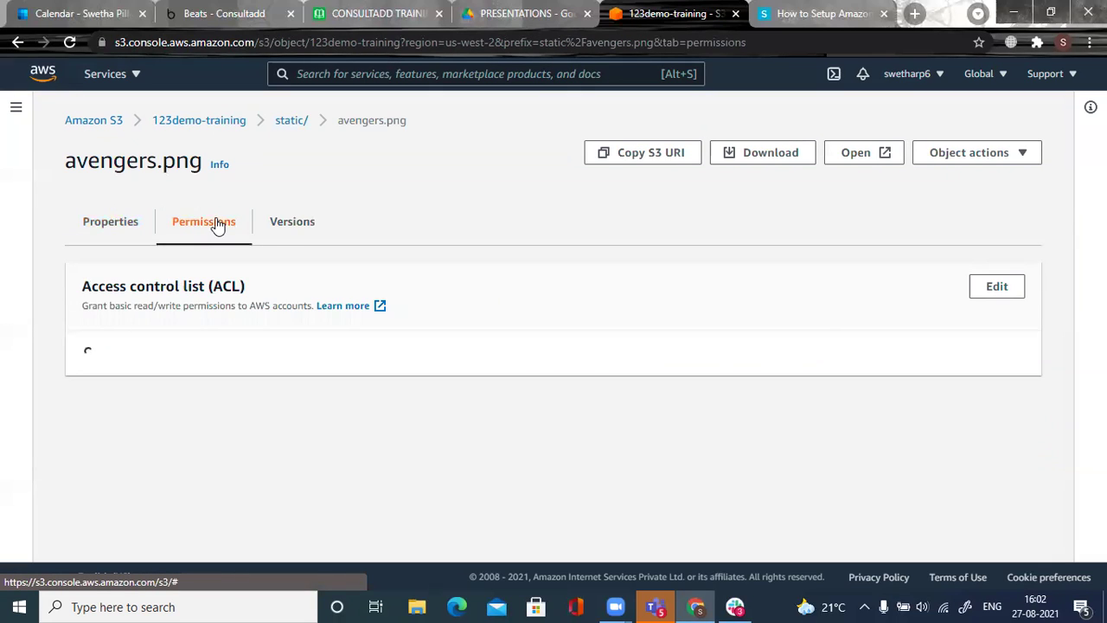
Grant Everyone Read on the object and its ACL, acknowledge the warning, and save.
left_click(985, 287)
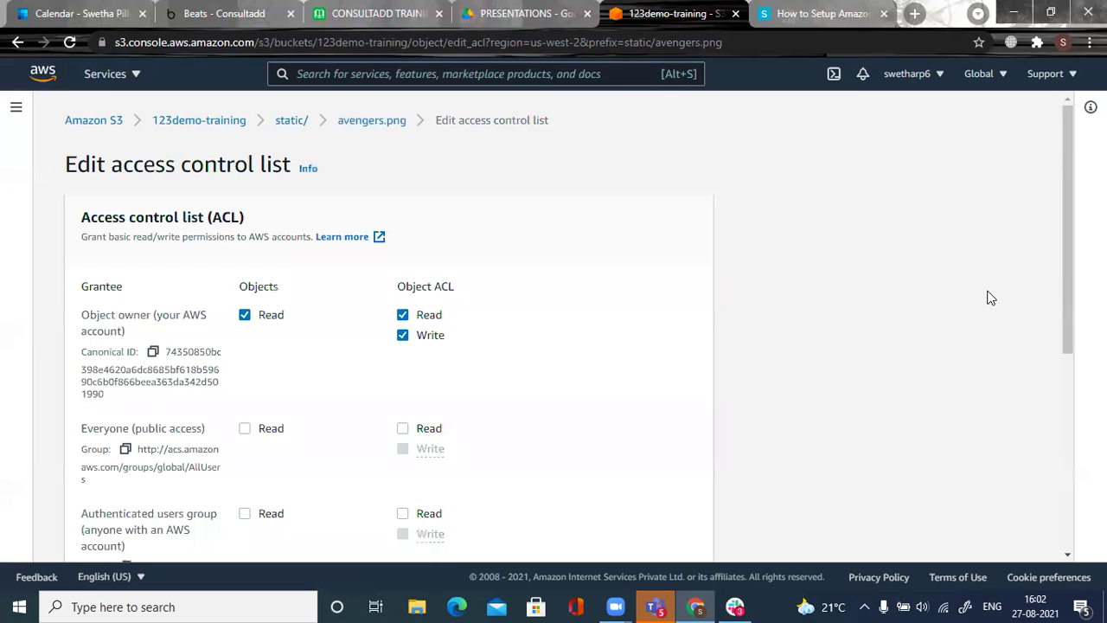
left_click(245, 430)
left_click(403, 429)
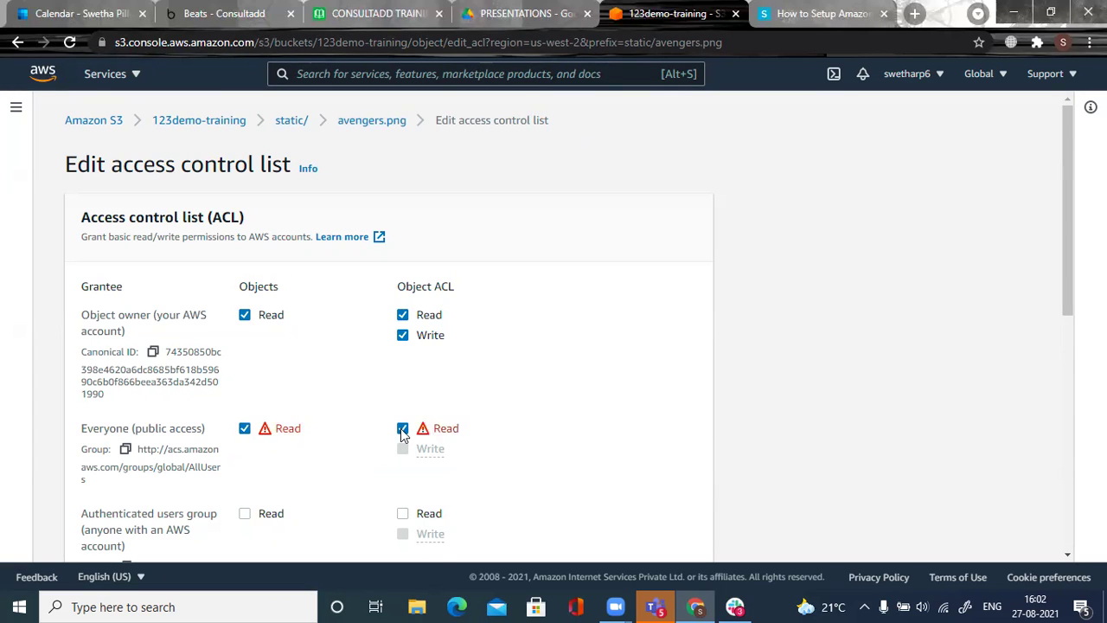
left_click_drag(1073, 296, 1073, 507)
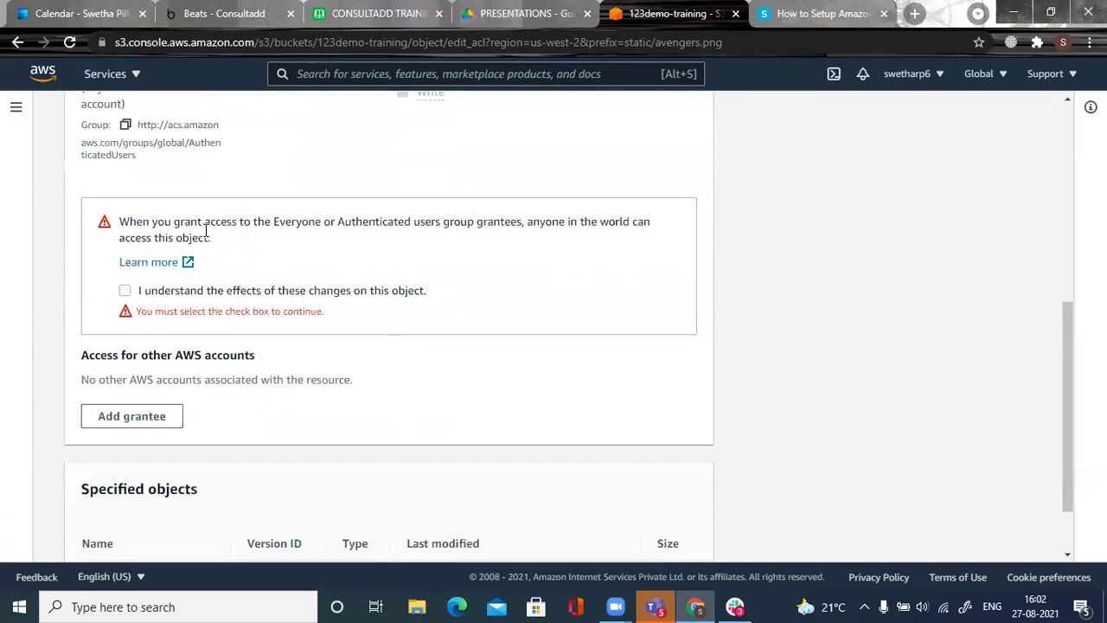
left_click(124, 293)
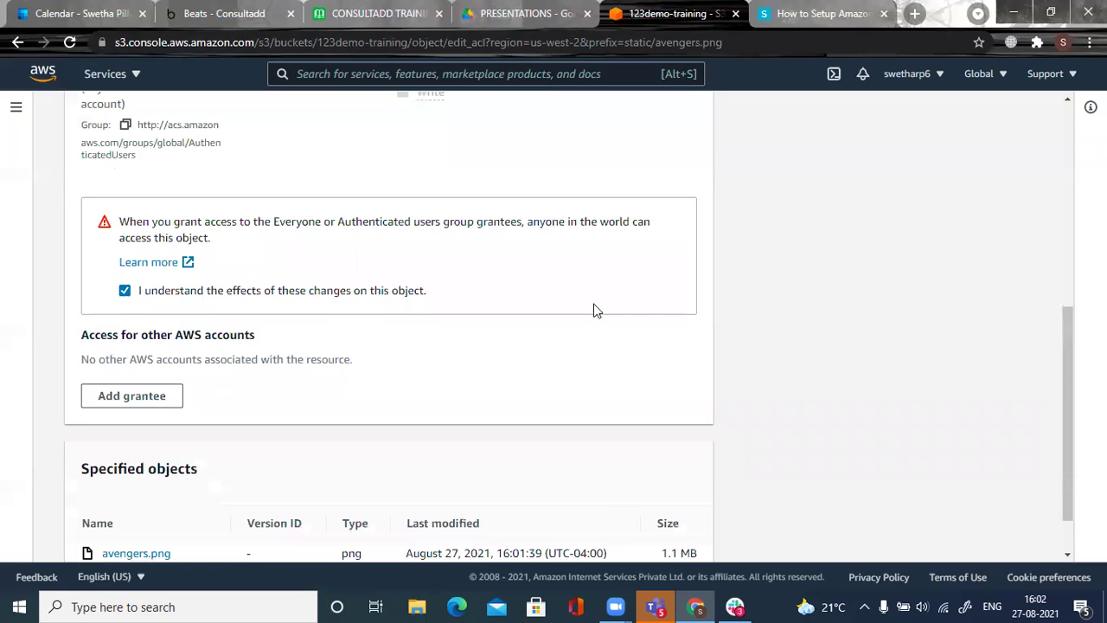
left_click_drag(1067, 411, 1067, 438)
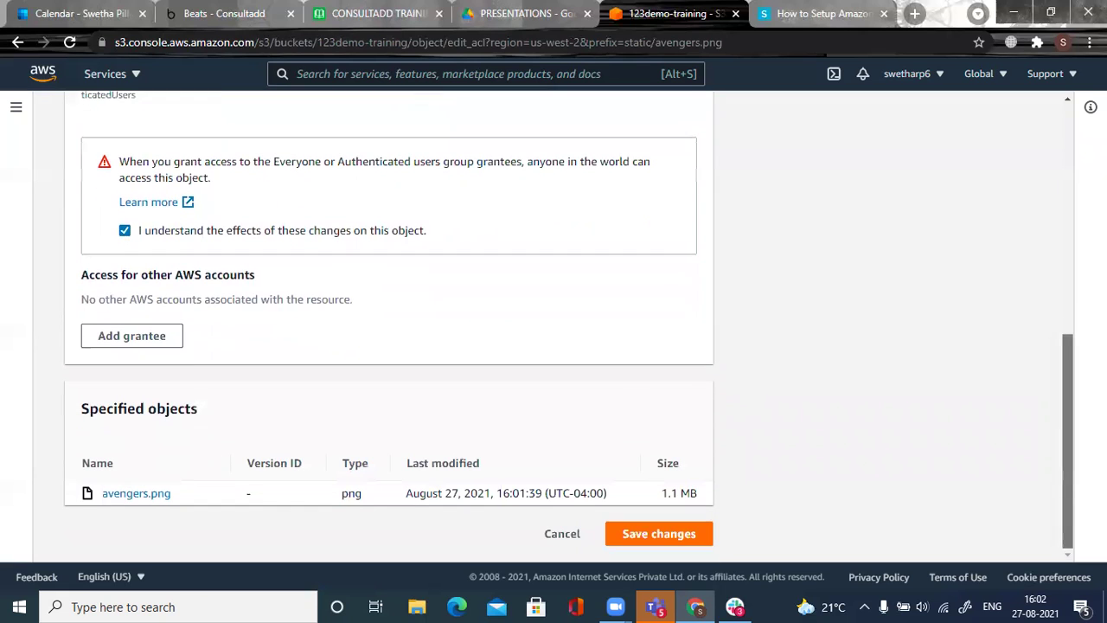
left_click(655, 533)
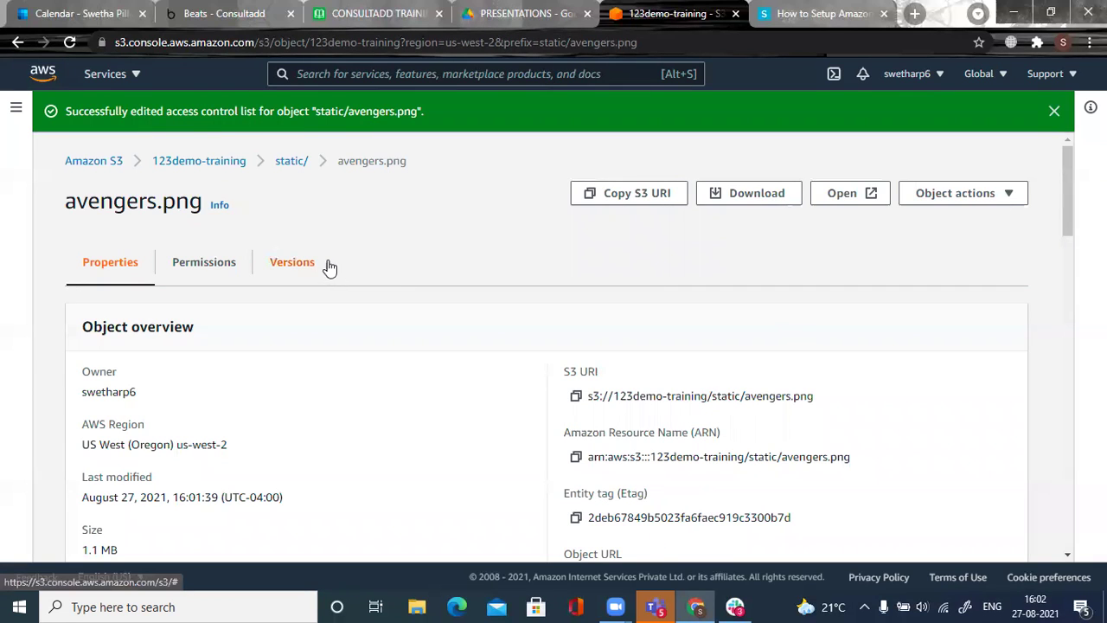
Open EC2 from the Services menu in a new tab and switch to it.
left_click(128, 75)
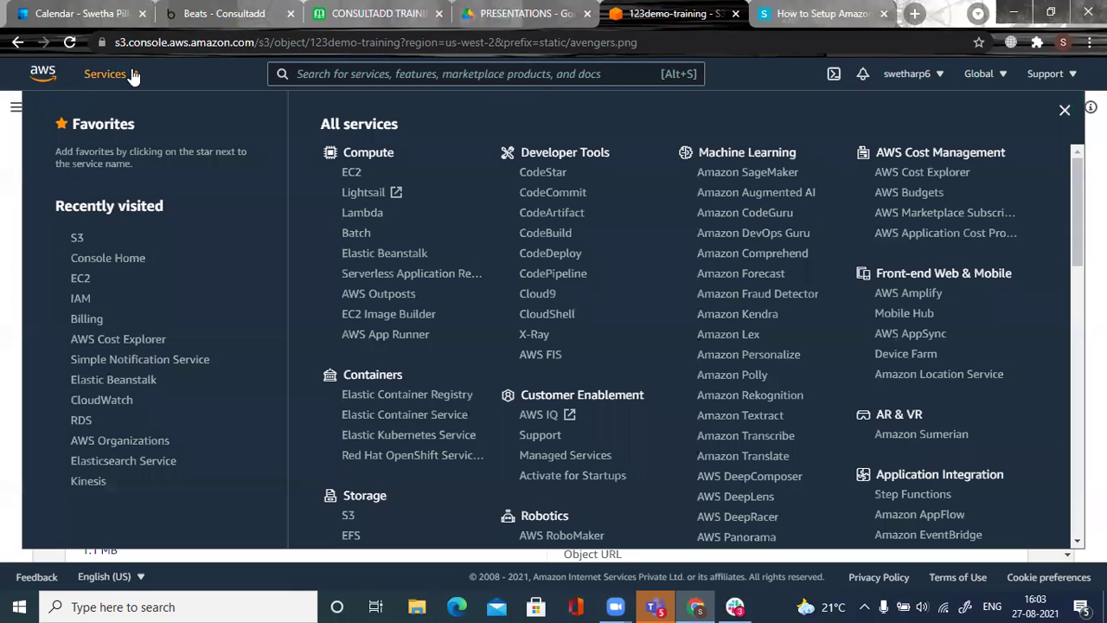
right_click(362, 183)
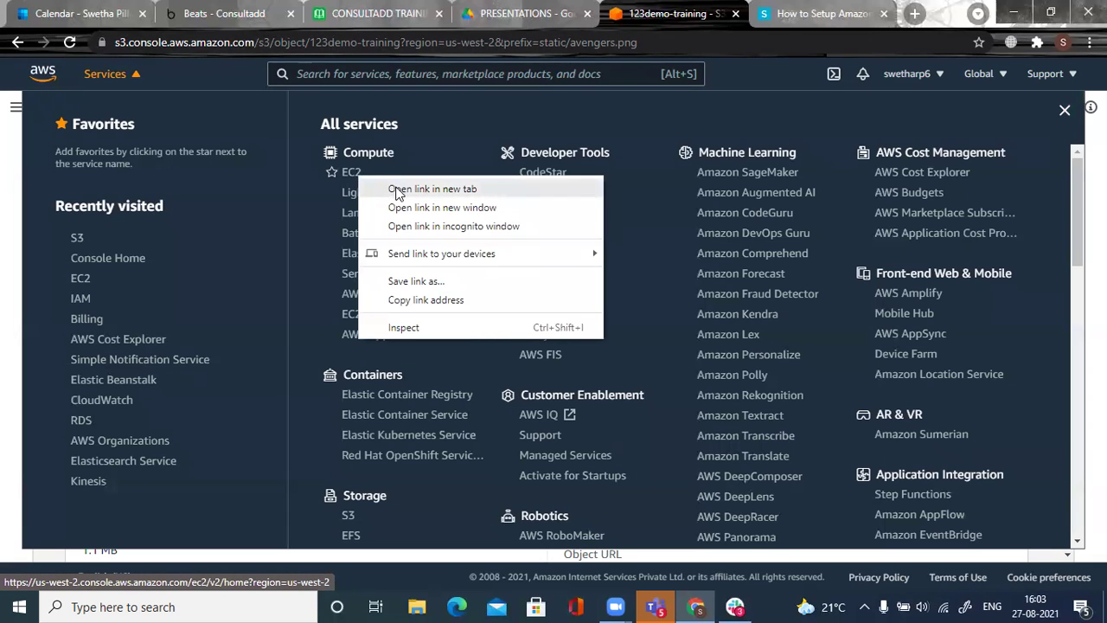
left_click(398, 189)
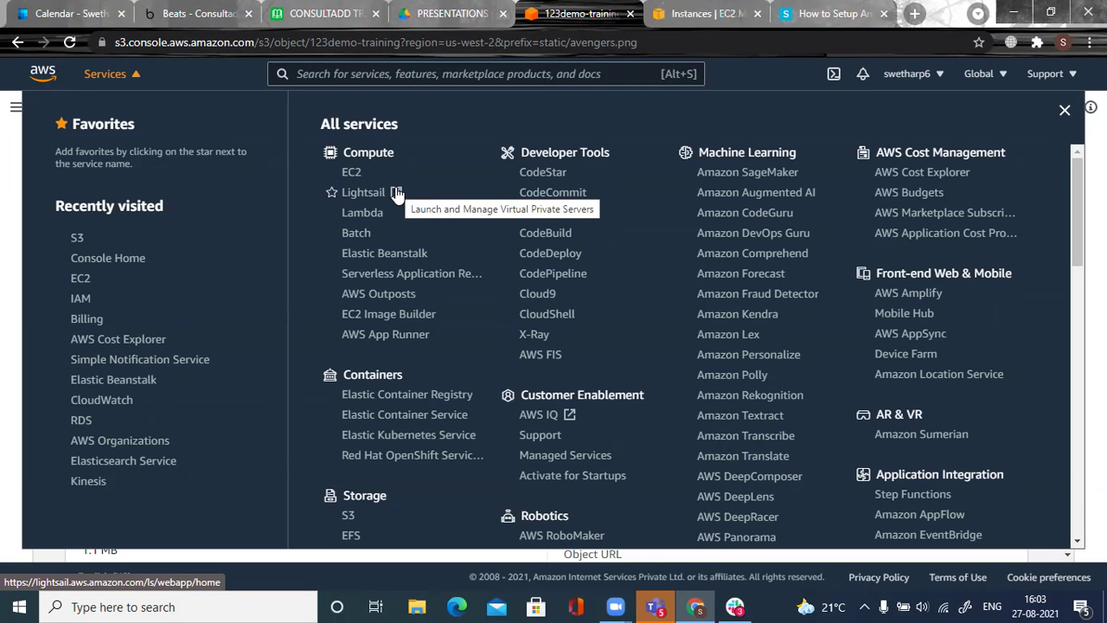
key("ctrl+Tab")
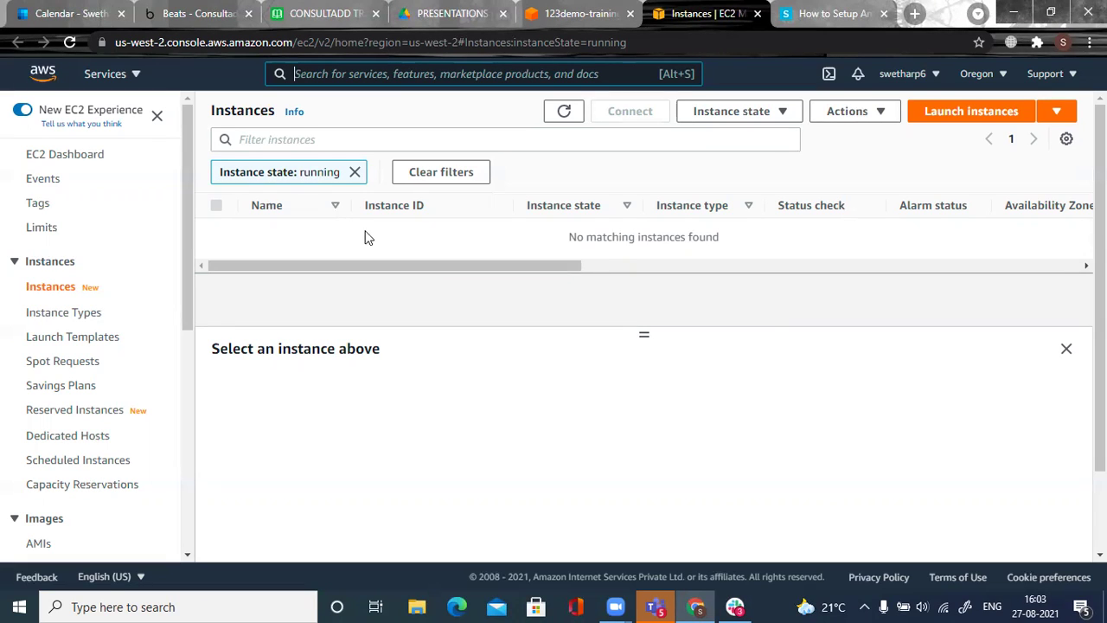
Clear the running filter, select the stopped Ubuntu Server instance, and check its Instance state options.
left_click(355, 172)
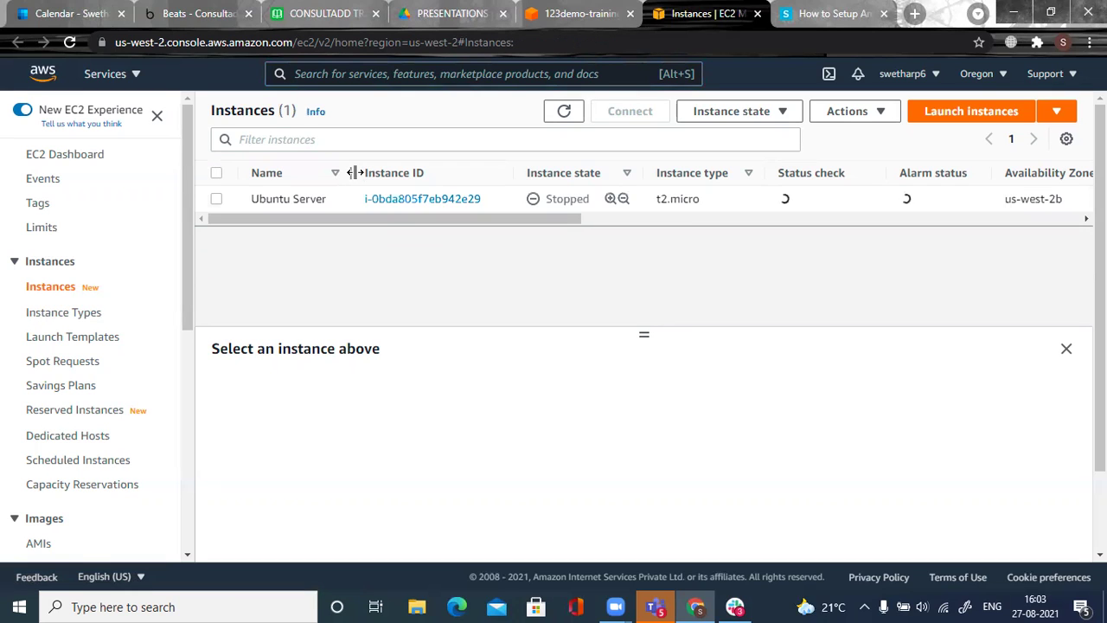
left_click(217, 200)
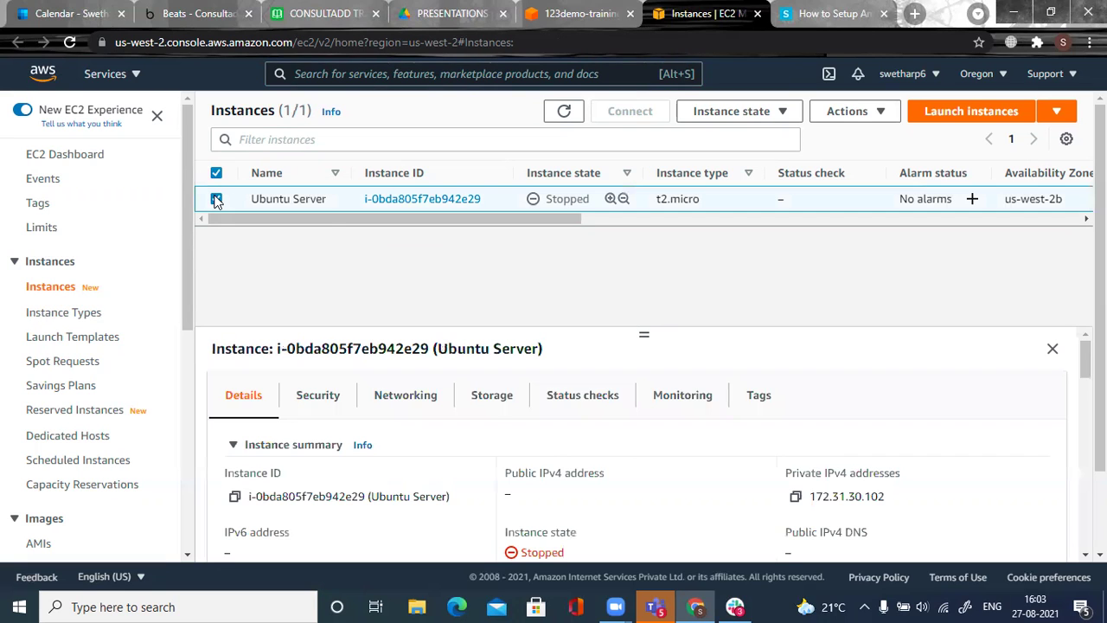
left_click(783, 111)
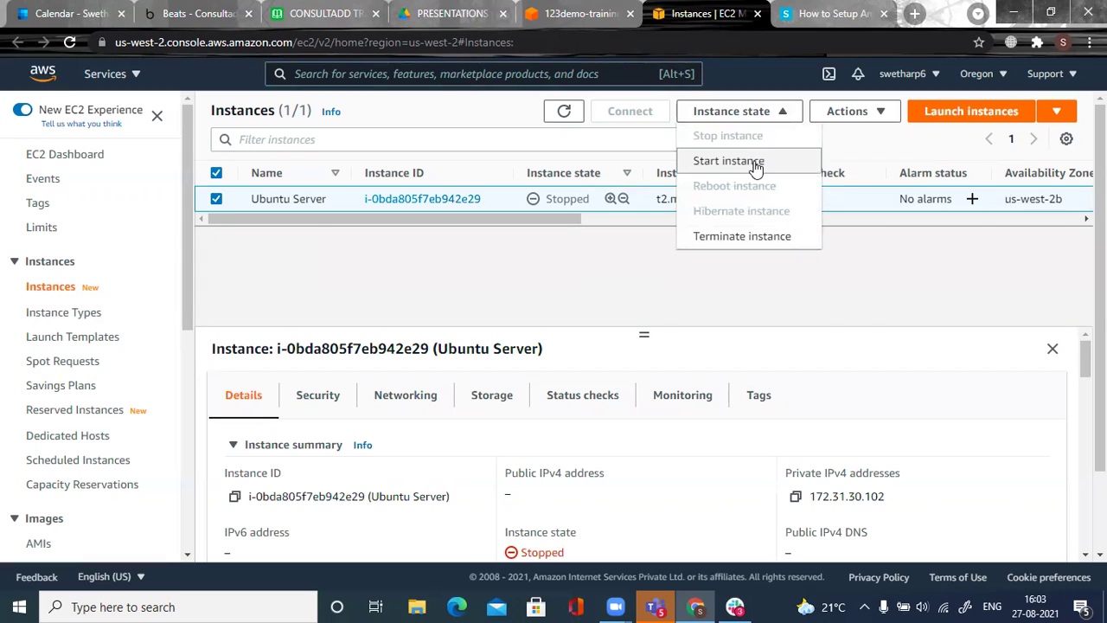
left_click(636, 288)
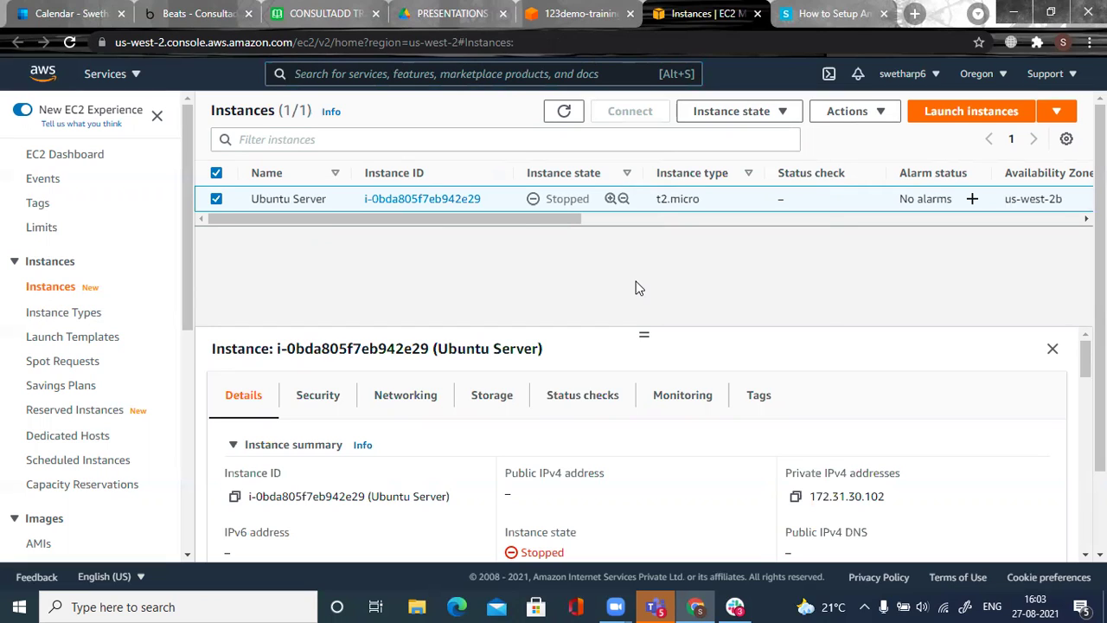
Open IAM from the Services menu in a new tab and go to its Roles list.
left_click(106, 75)
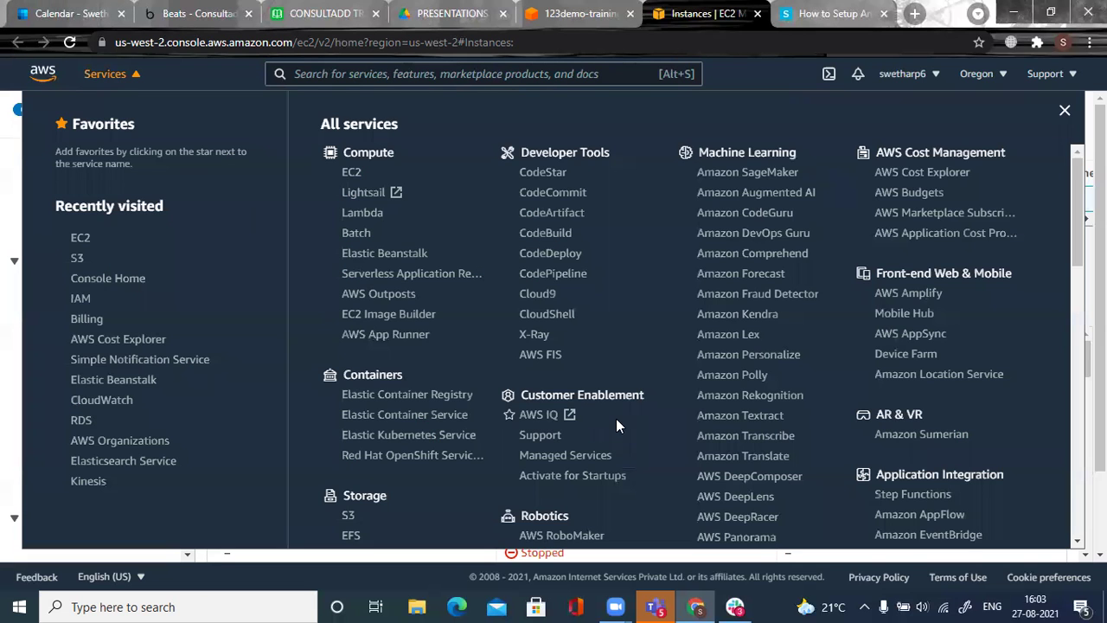
left_click_drag(1077, 251, 1077, 463)
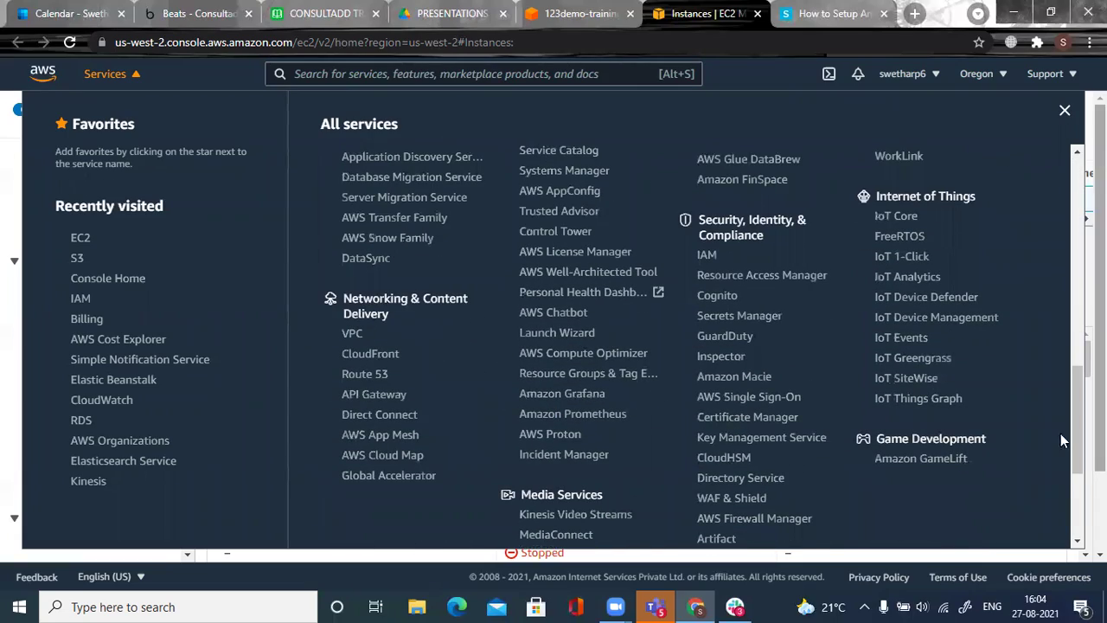
right_click(711, 257)
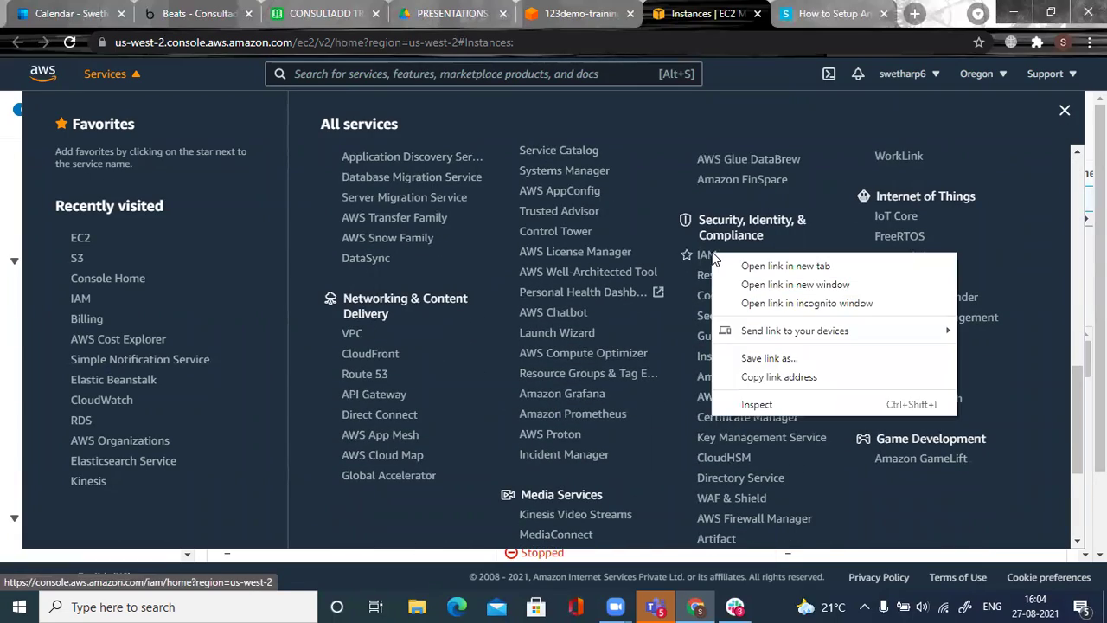
left_click(750, 265)
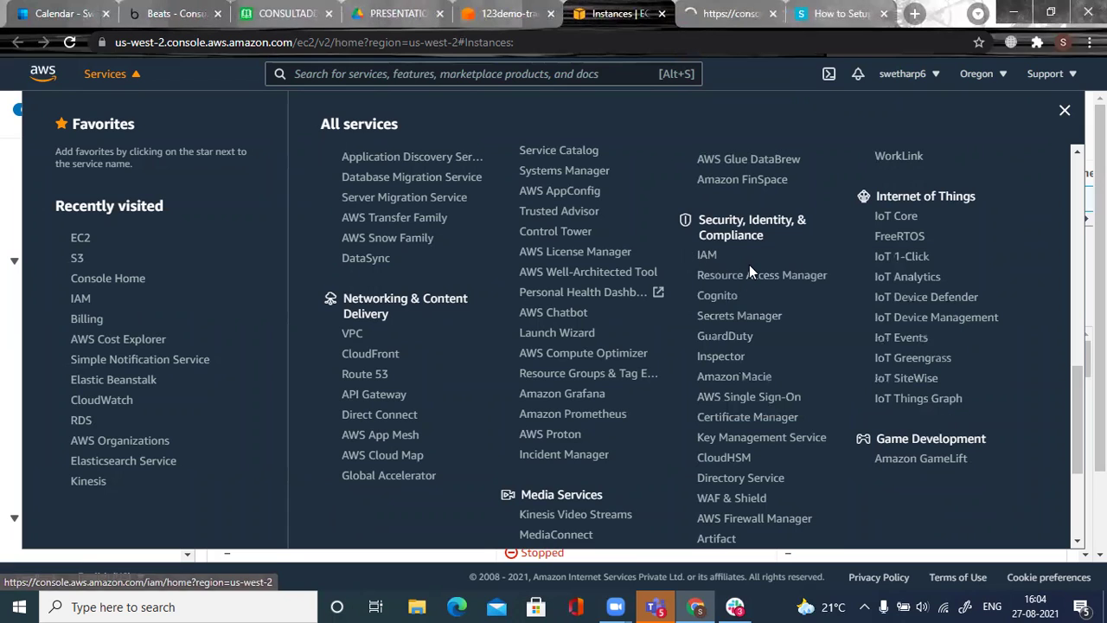
left_click(728, 16)
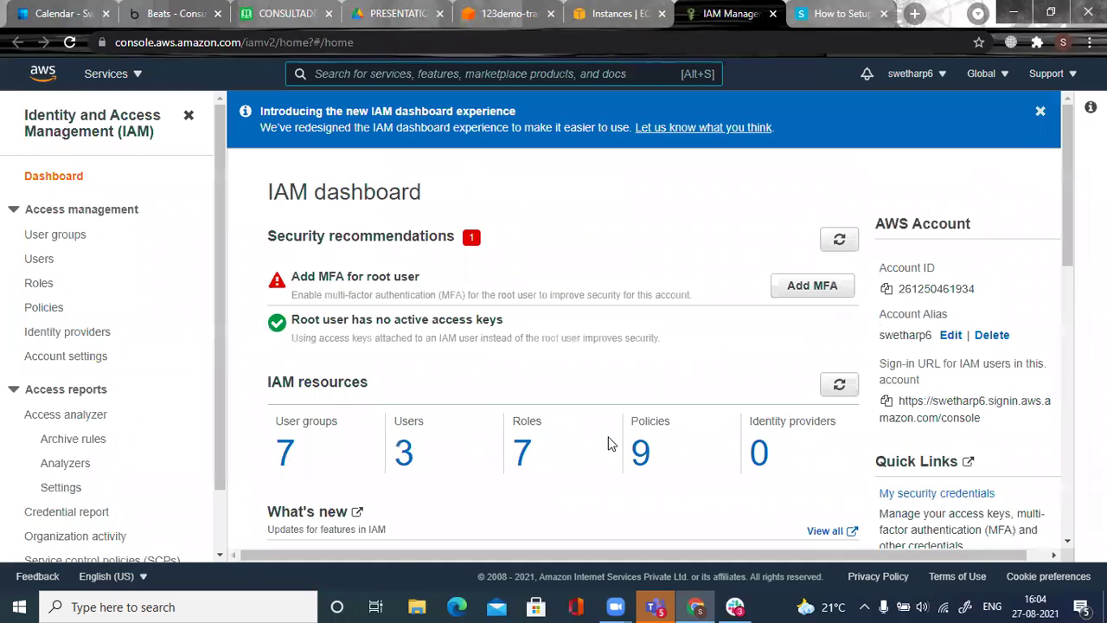
left_click(40, 286)
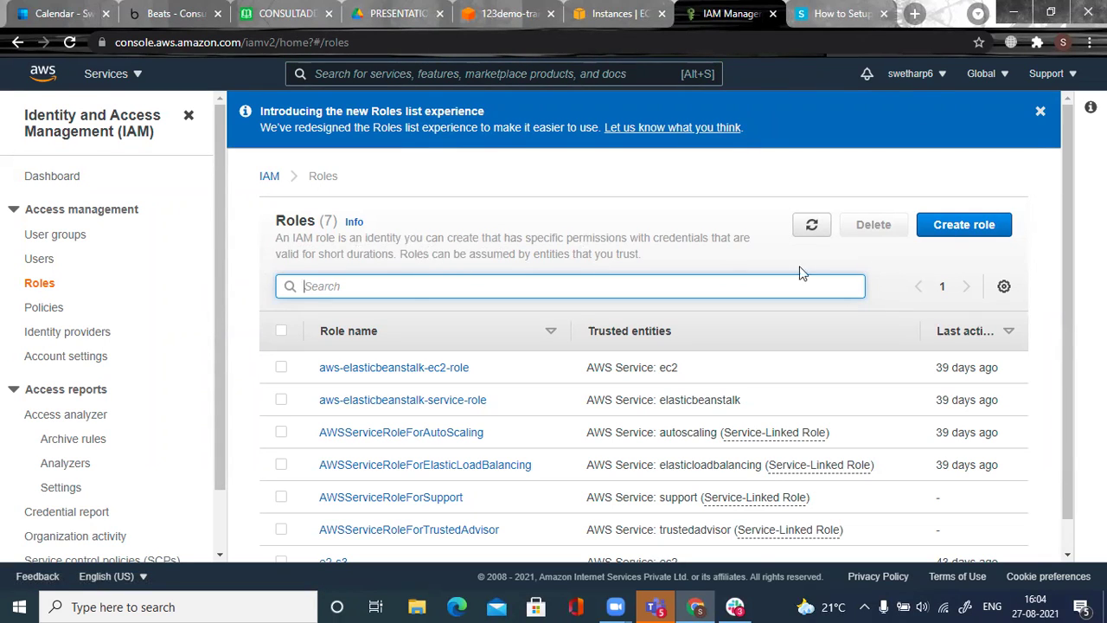
scroll(1066, 378, "down", 1)
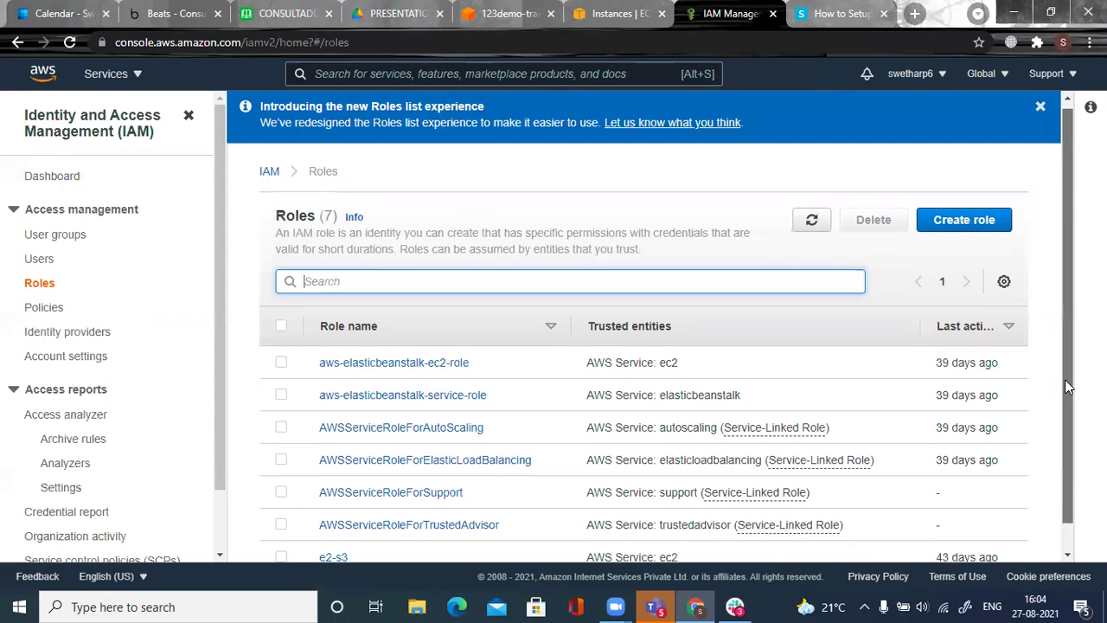
scroll(1070, 415, "down", 1)
scroll(1069, 381, "up", 1)
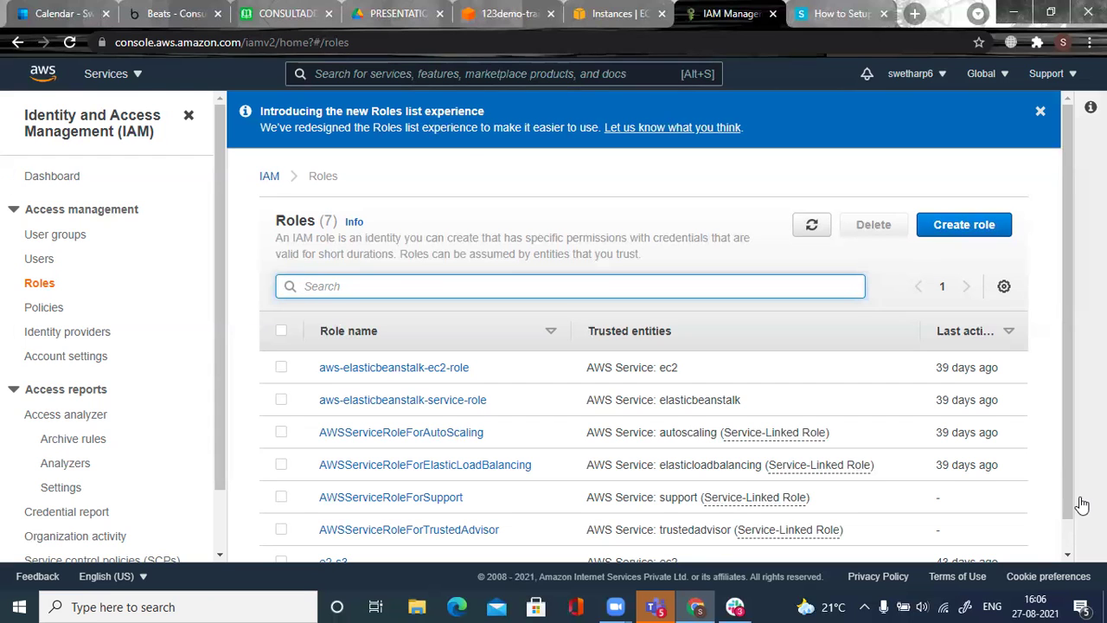
scroll(1081, 511, "down", 1)
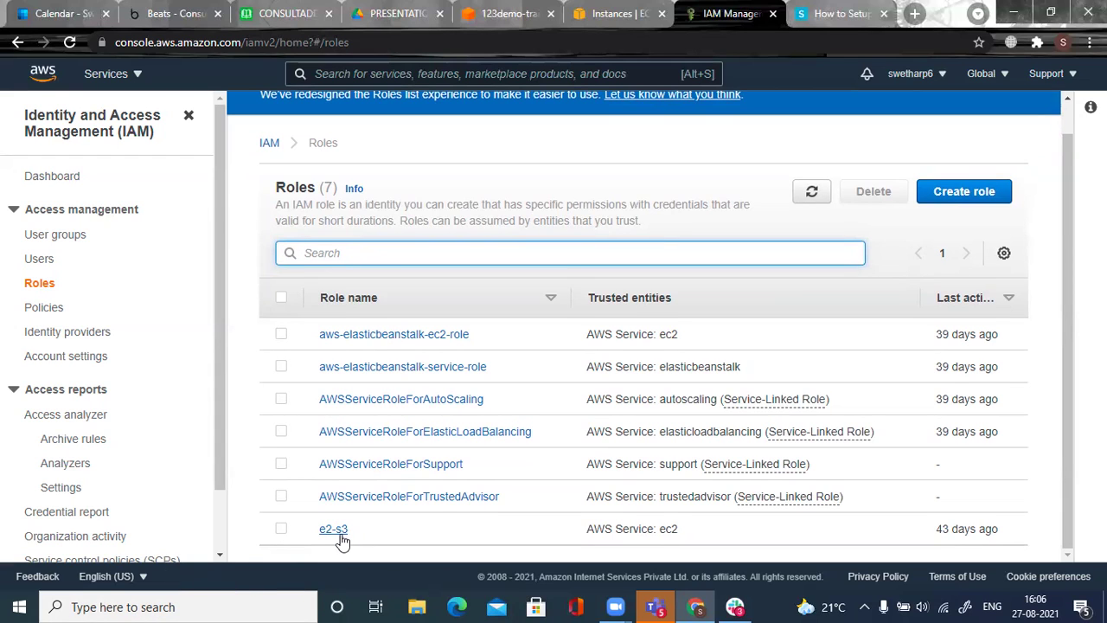
Begin a new IAM role with AWS service EC2 as its trusted use case, advancing to permissions.
left_click(980, 199)
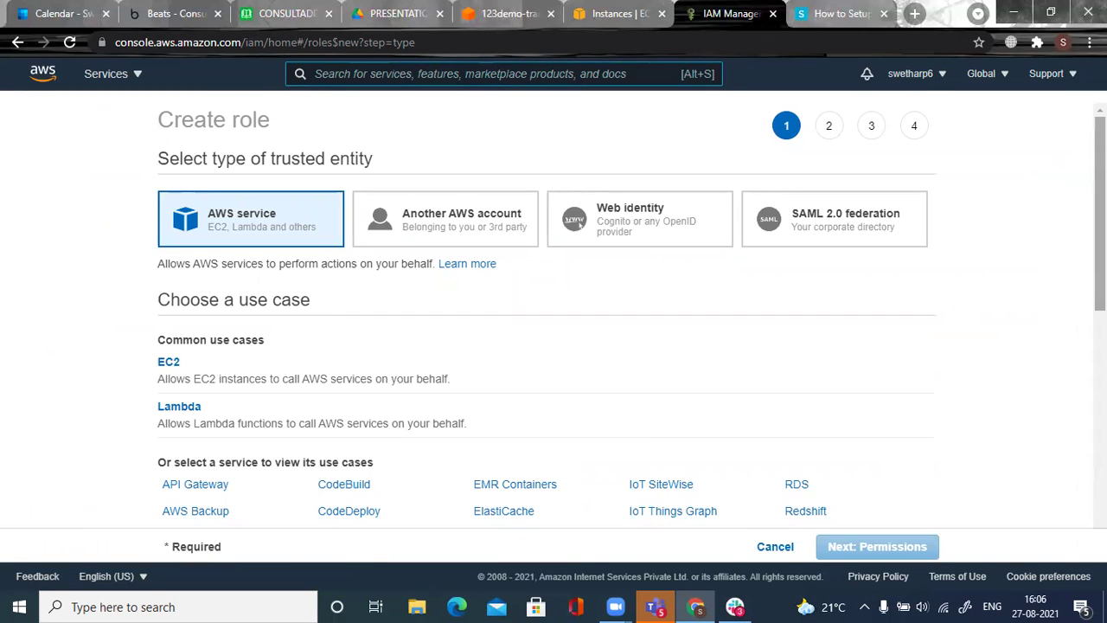
scroll(981, 199, "down", 2)
scroll(578, 165, "down", 5)
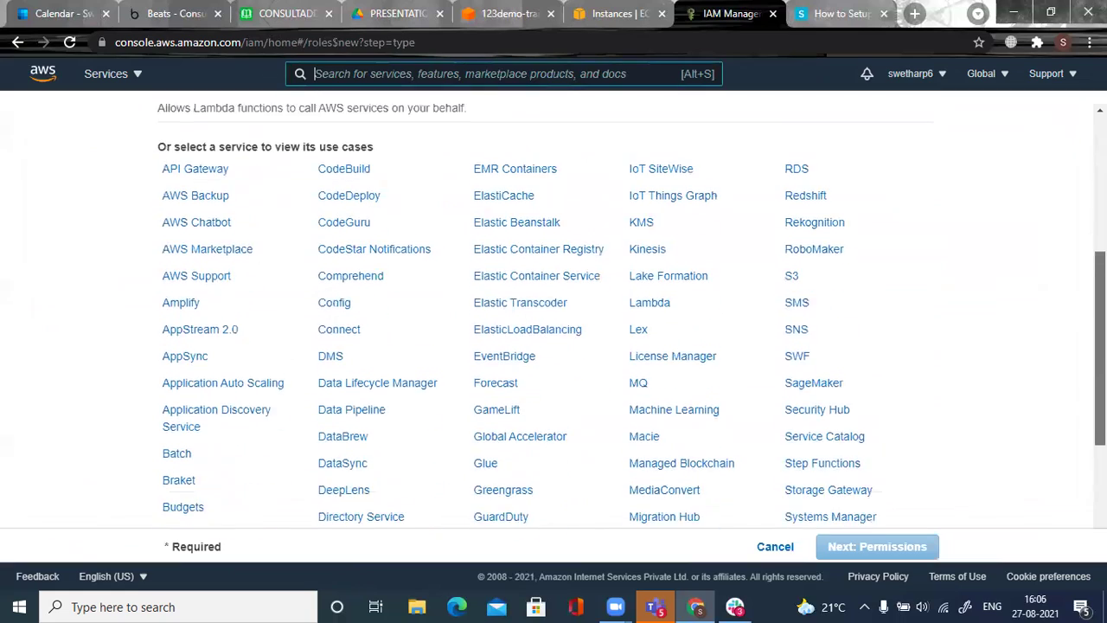
scroll(554, 312, "down", 1)
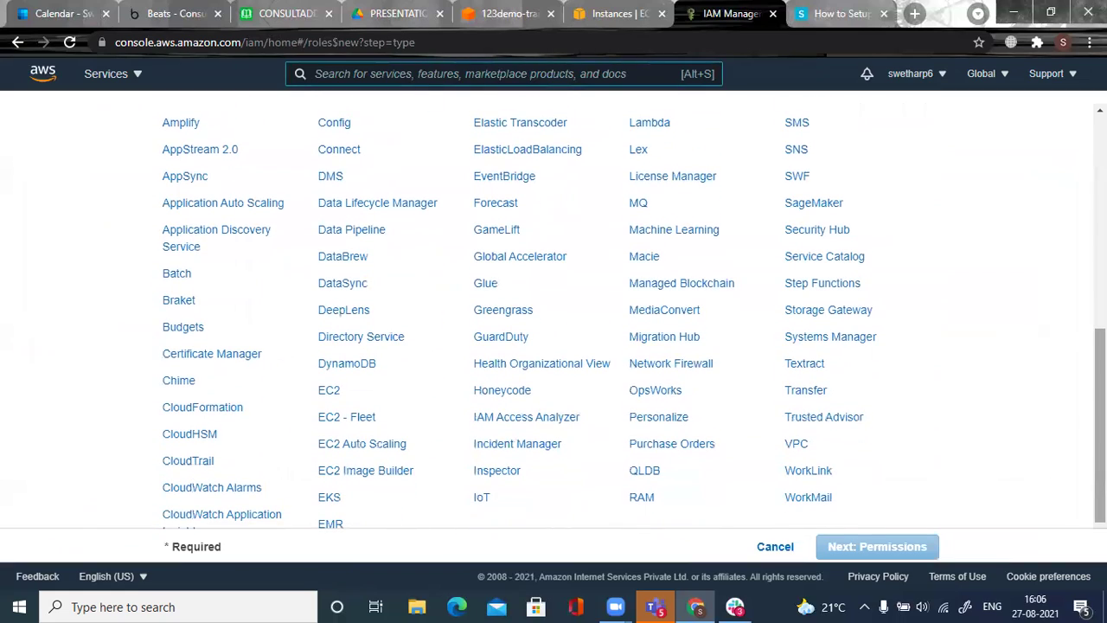
left_click(331, 392)
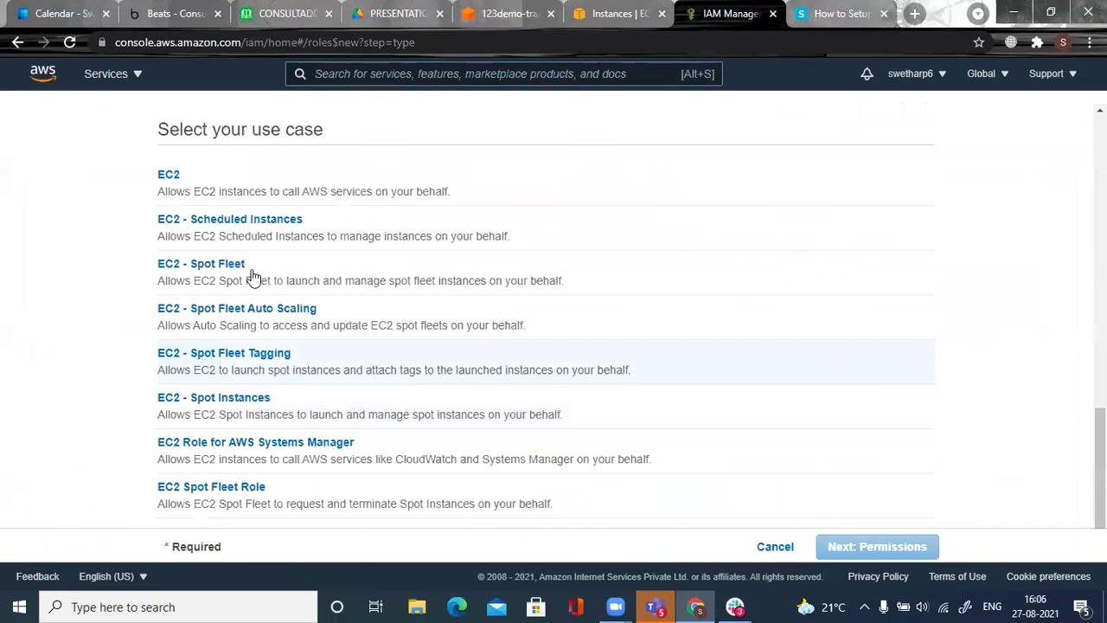
left_click(169, 182)
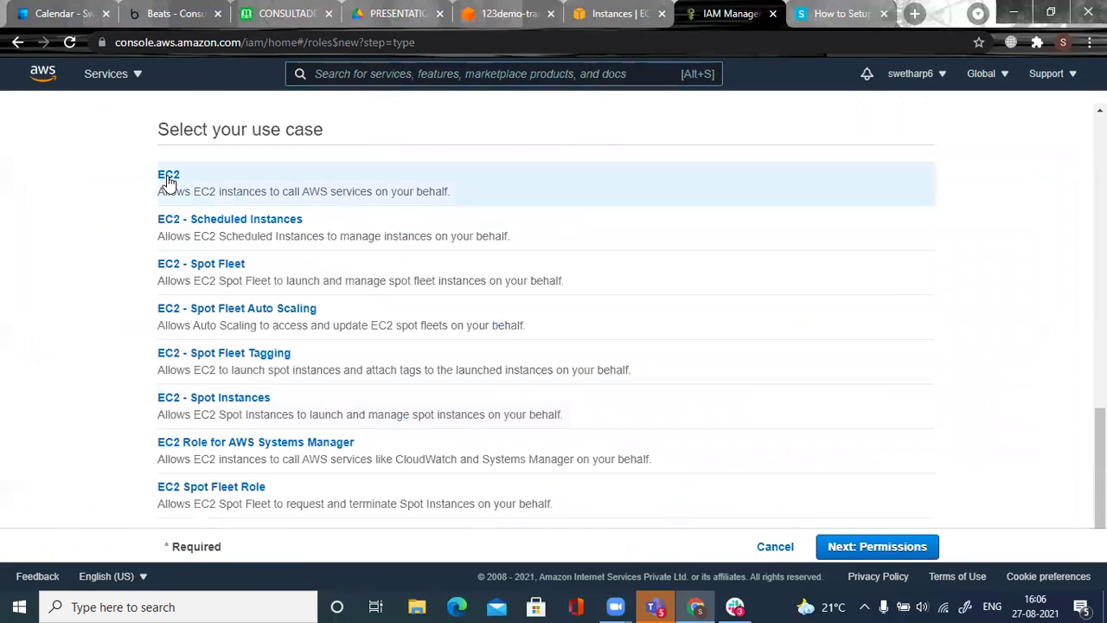
left_click(895, 559)
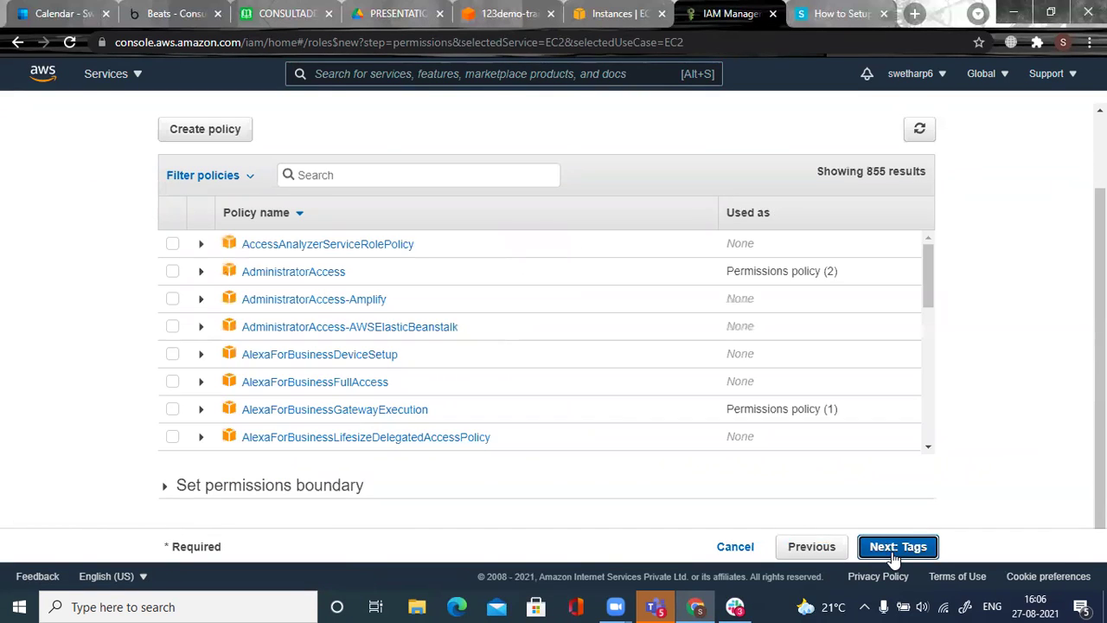
Search policies for 's3', attach AmazonS3FullAccess, and advance to the tags step.
left_click(418, 174)
type("s3")
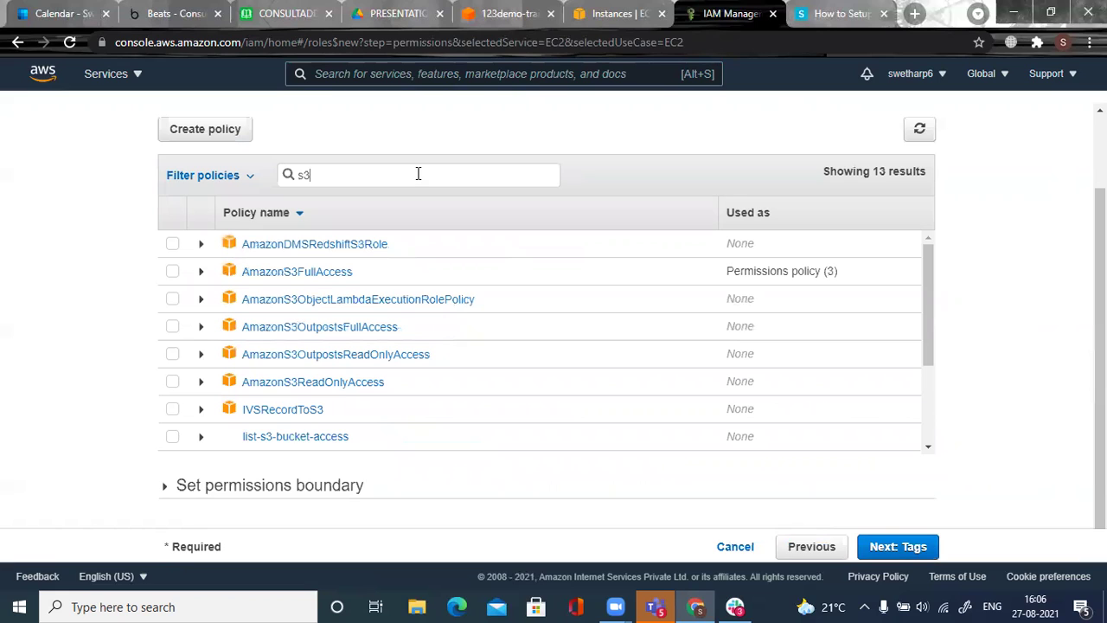
left_click(173, 274)
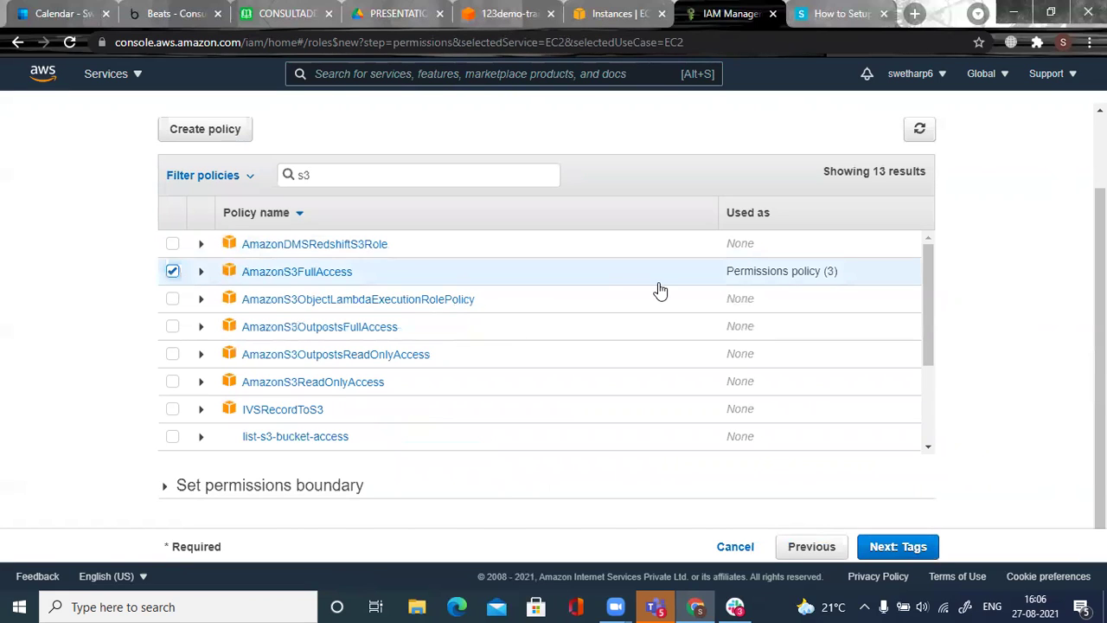
left_click(898, 554)
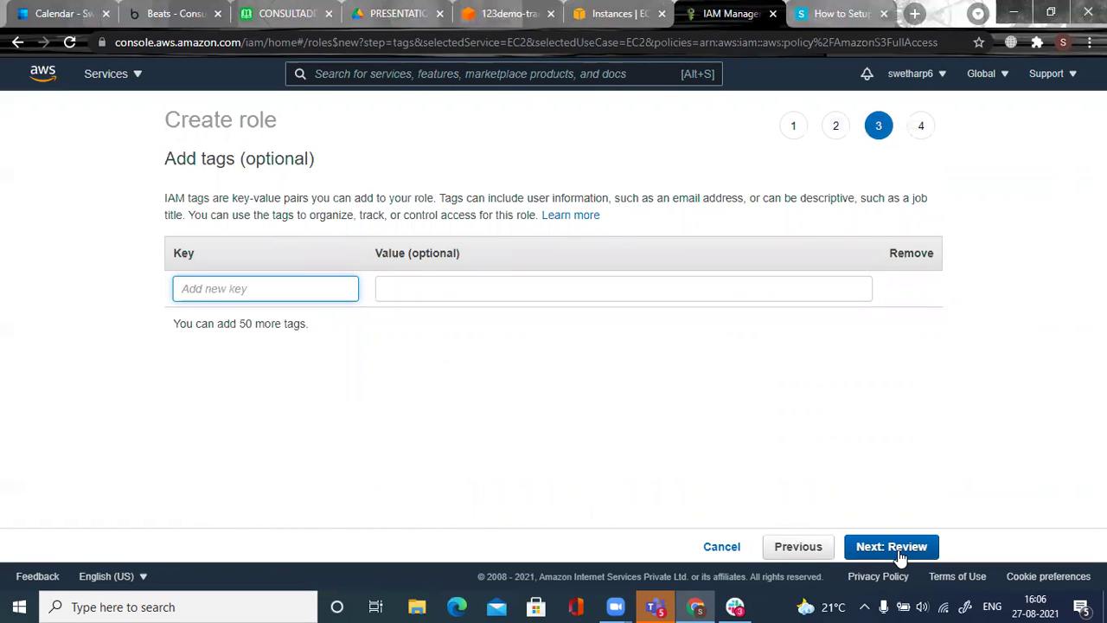
Skip tags, name the role 'ec2-s3', and create it.
left_click(900, 554)
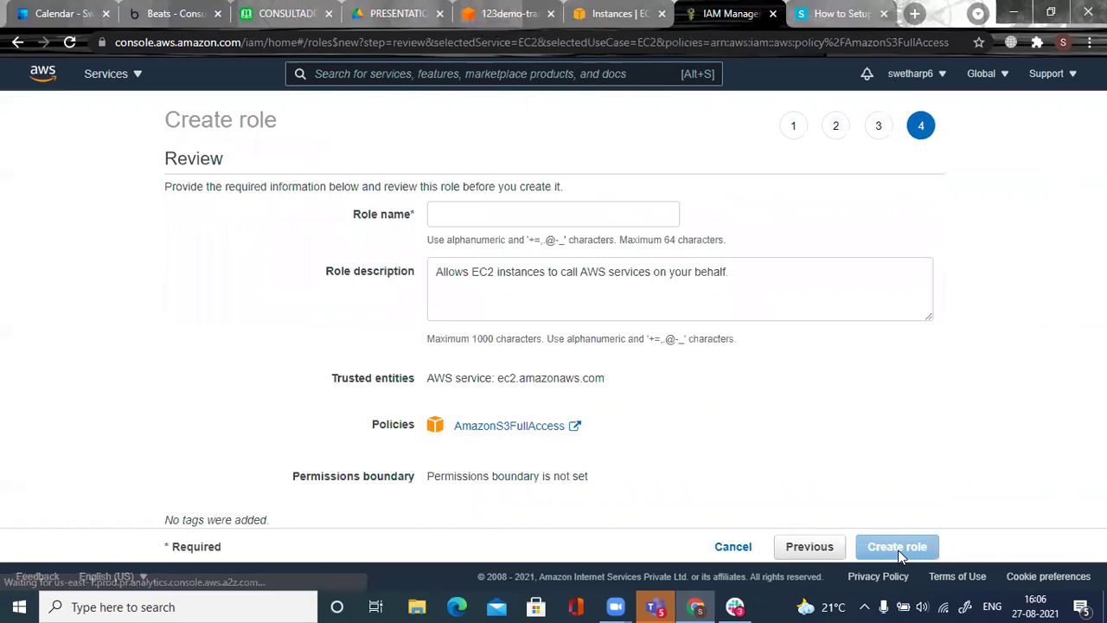
left_click(466, 214)
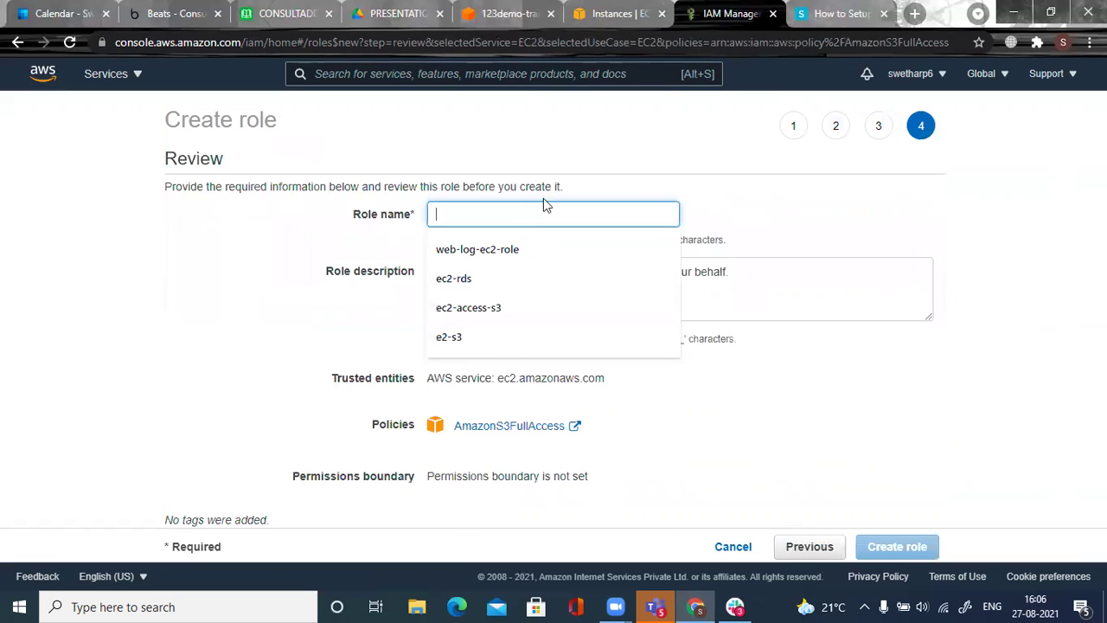
type("e")
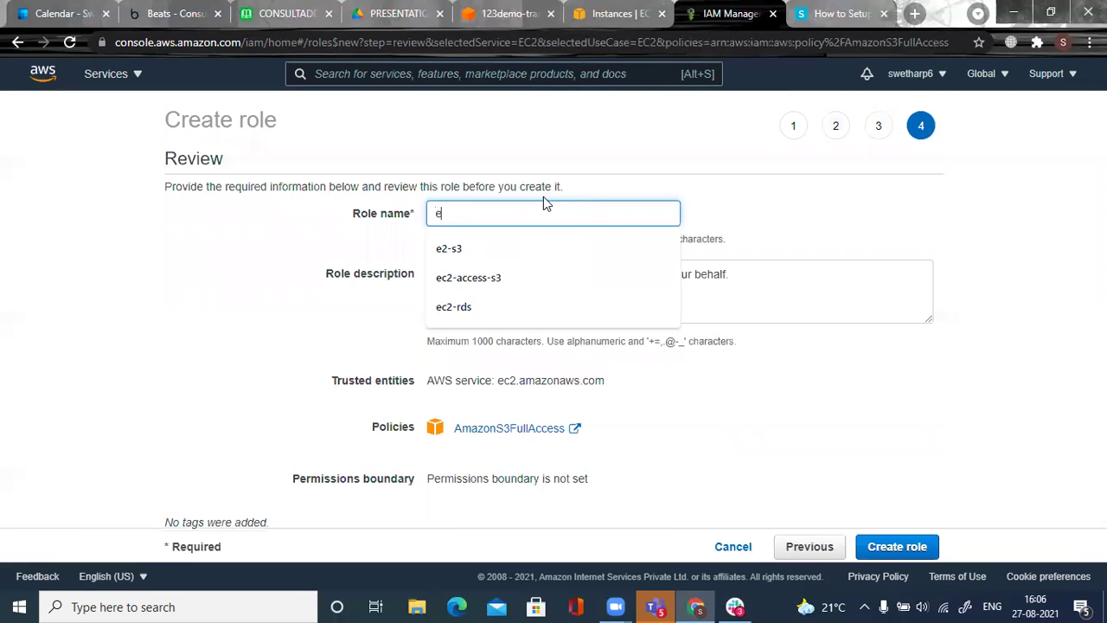
type("c2")
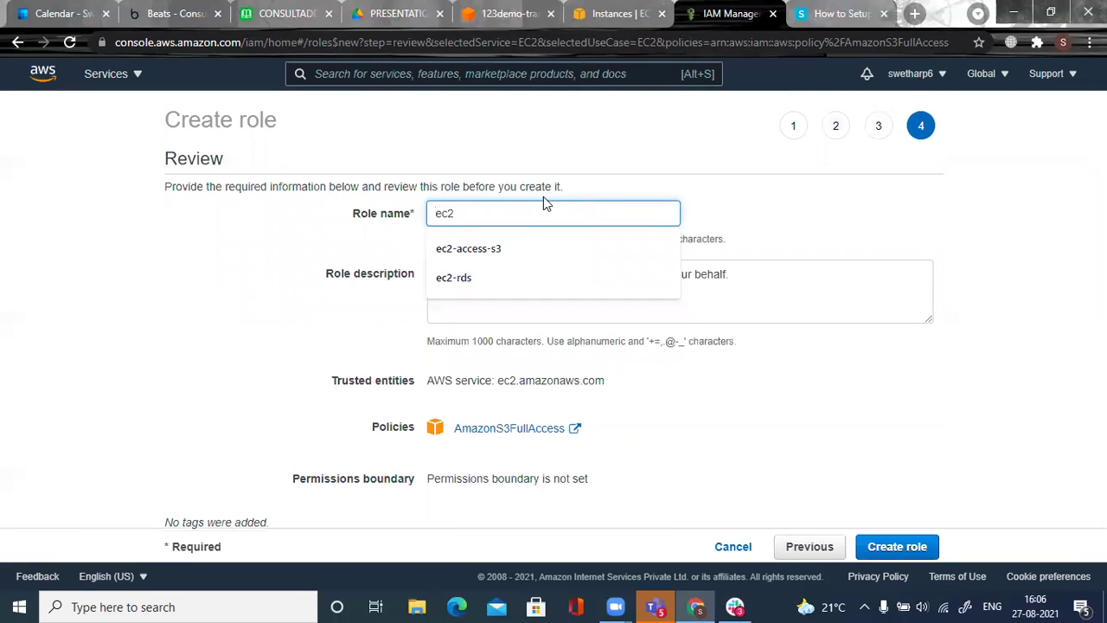
type("-s3")
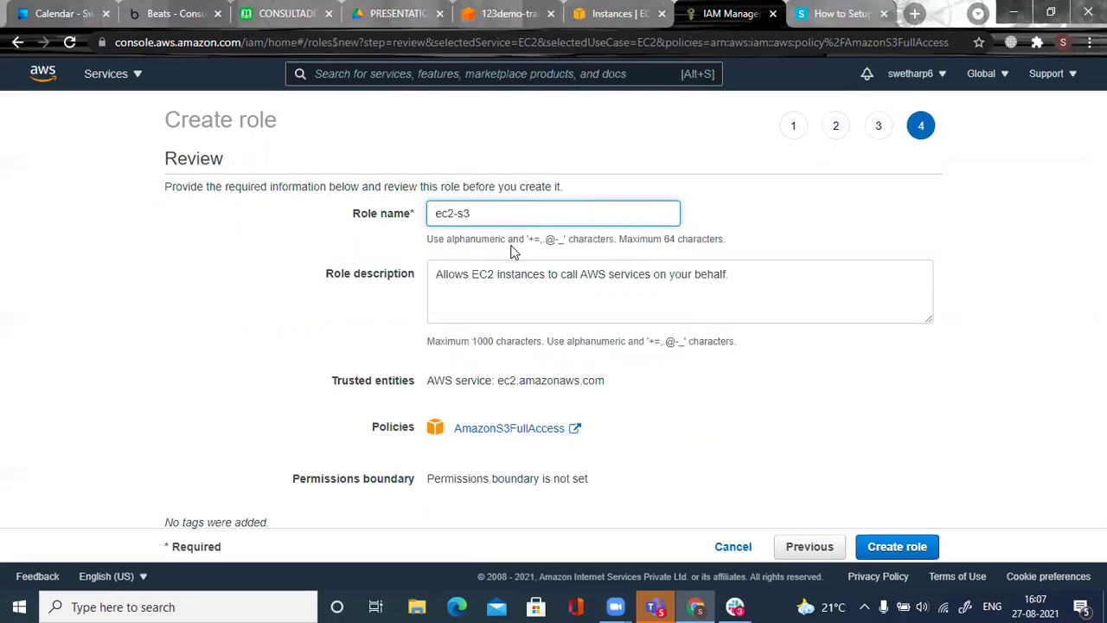
left_click(1006, 289)
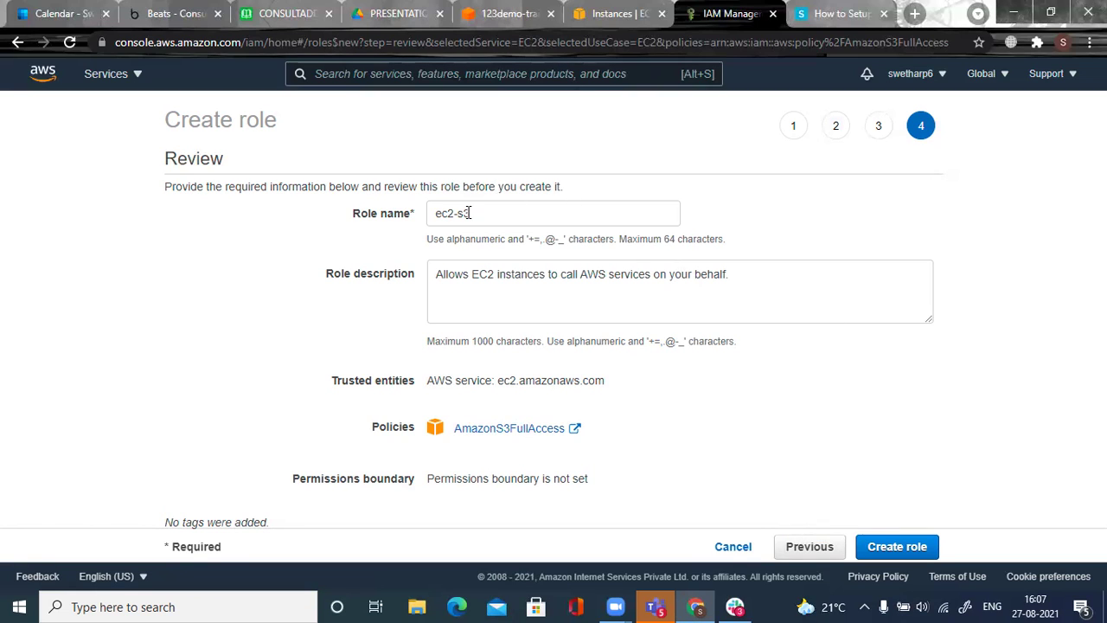
left_click(896, 548)
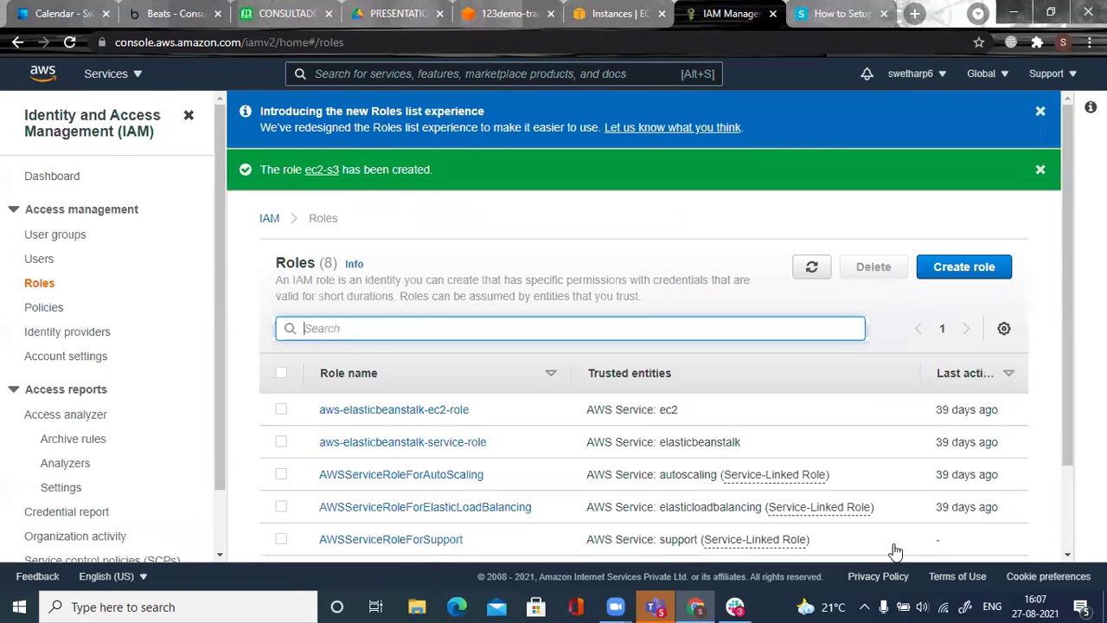
Check that ec2-s3 is listed among the IAM roles, then return to the EC2 Instances page.
left_click_drag(1068, 416, 1077, 573)
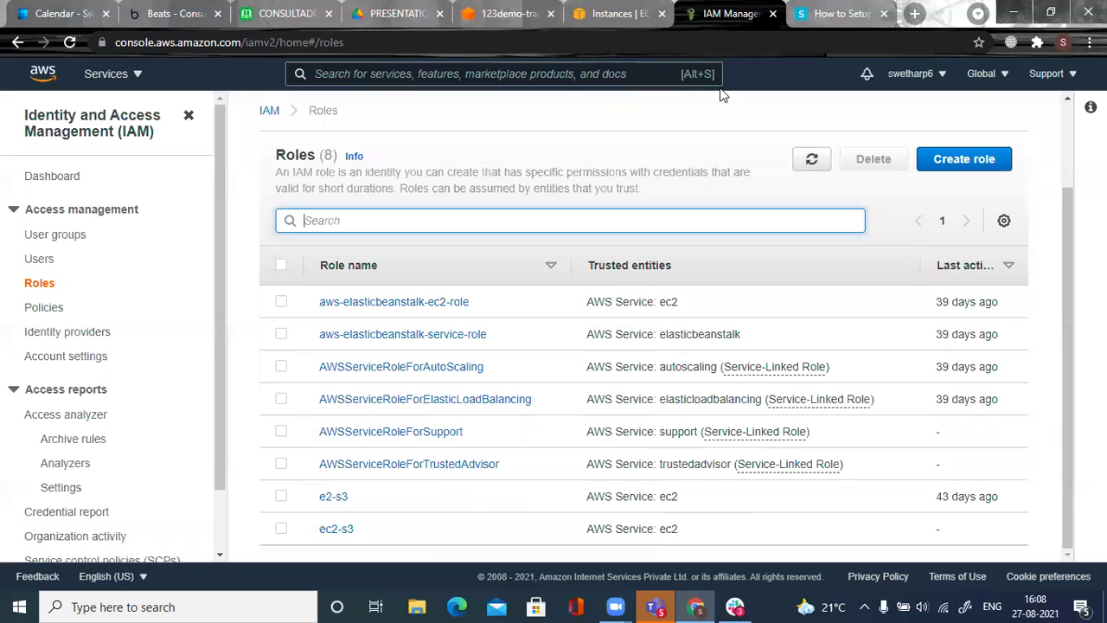
key("ctrl+shift+Tab")
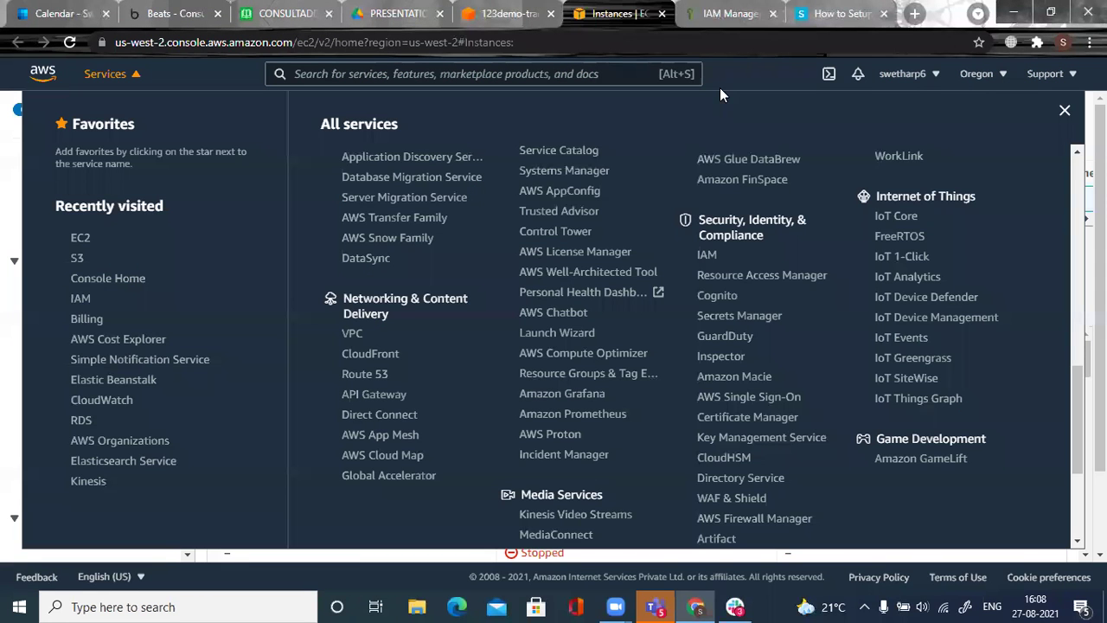
left_click(13, 205)
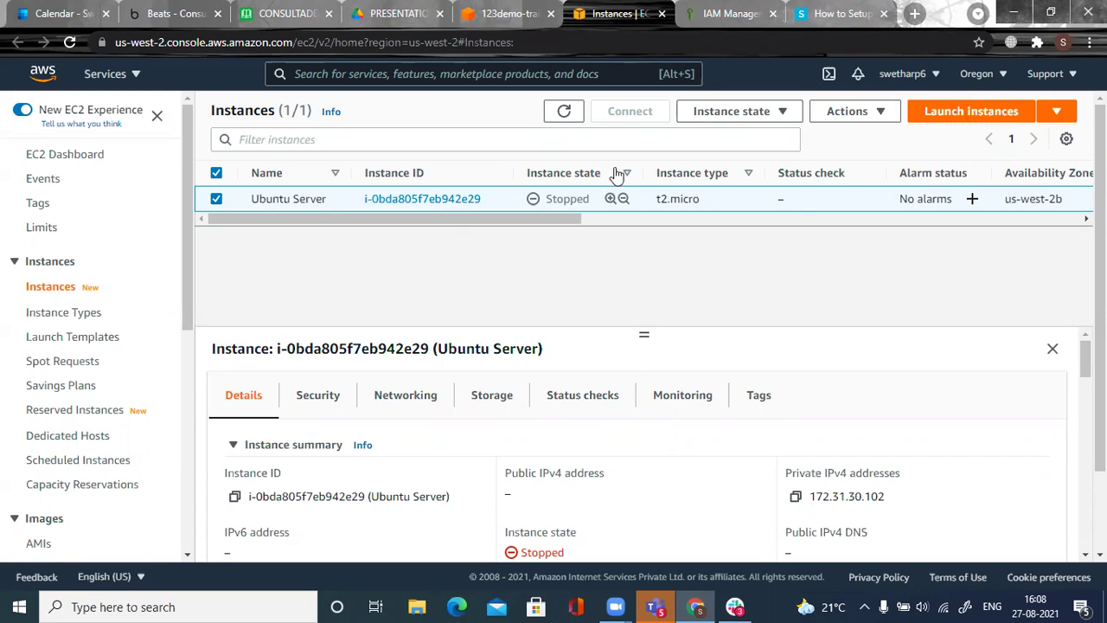
Set ec2-s3 as the Ubuntu Server instance's IAM role under Security > Modify IAM role and save.
left_click(883, 119)
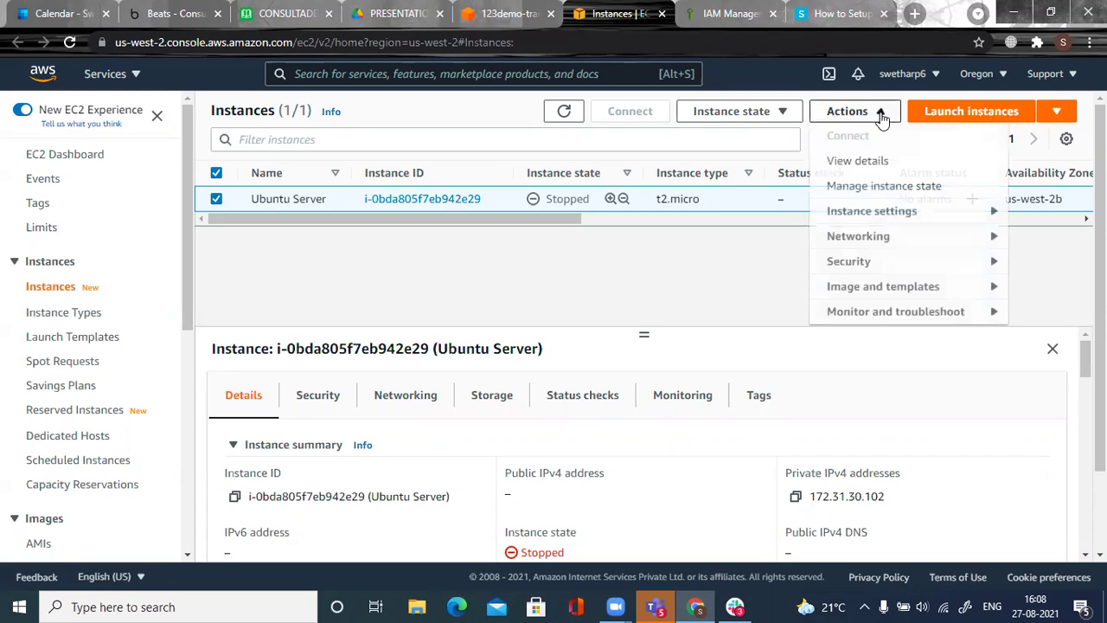
left_click(874, 211)
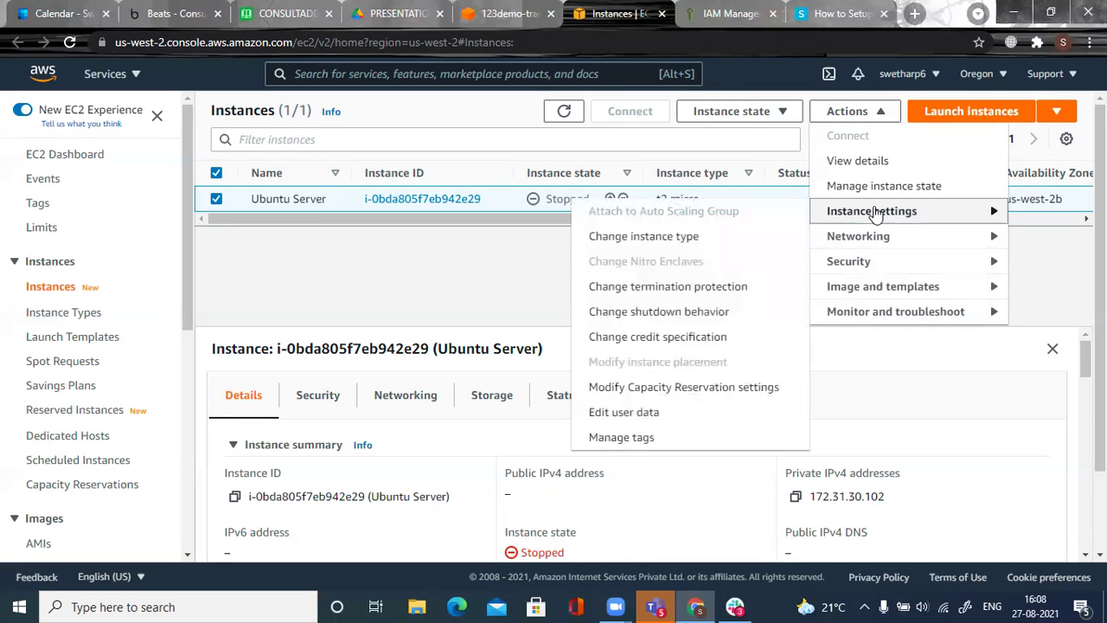
left_click(882, 261)
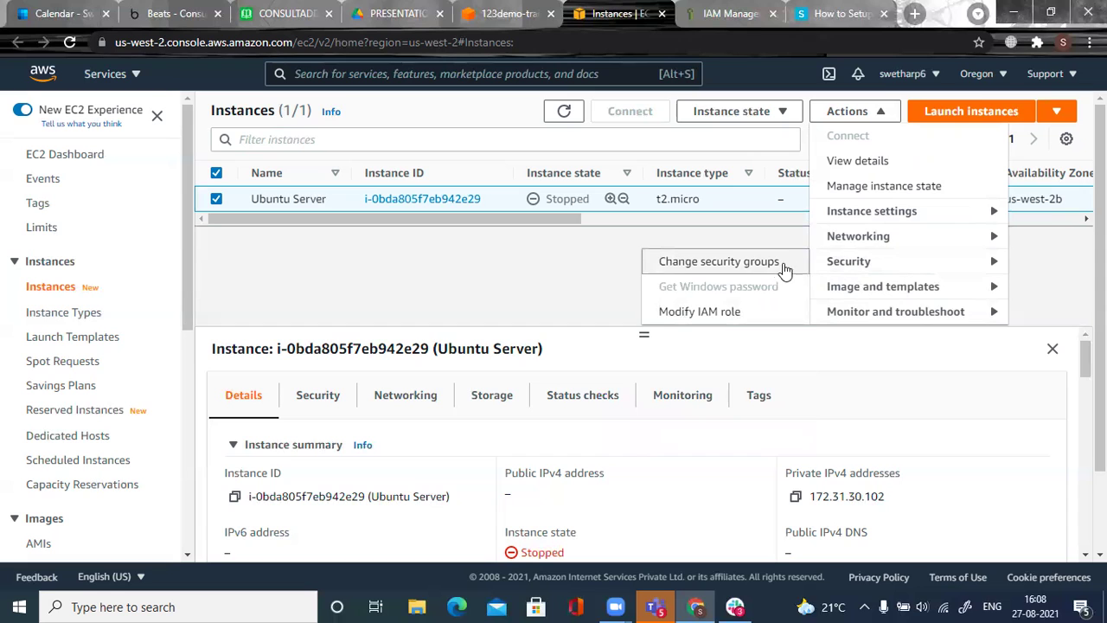
left_click(745, 322)
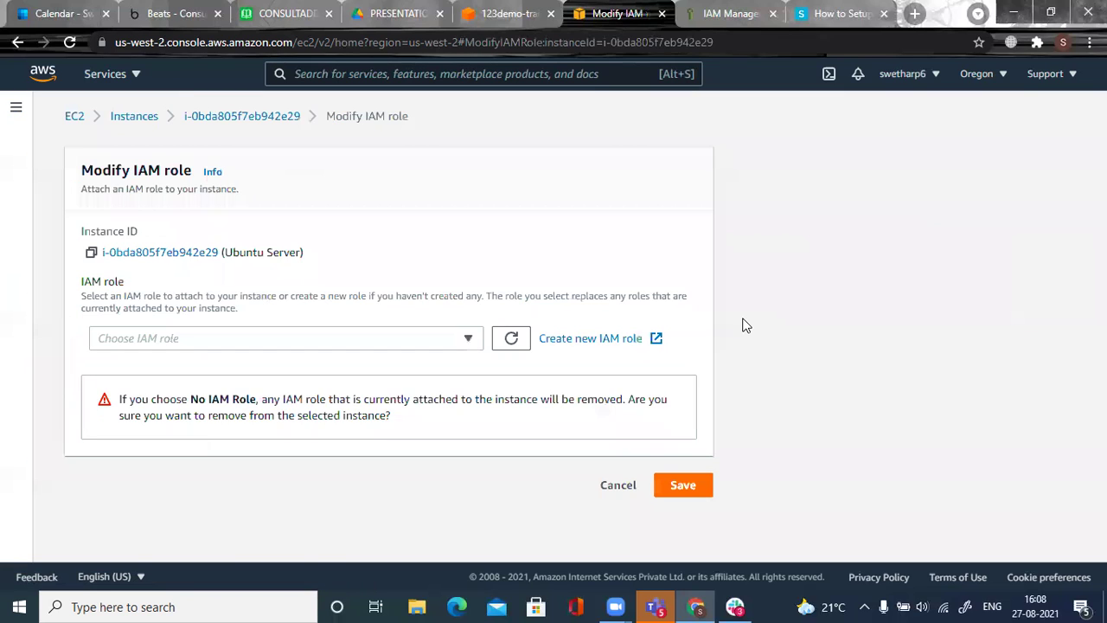
left_click(467, 339)
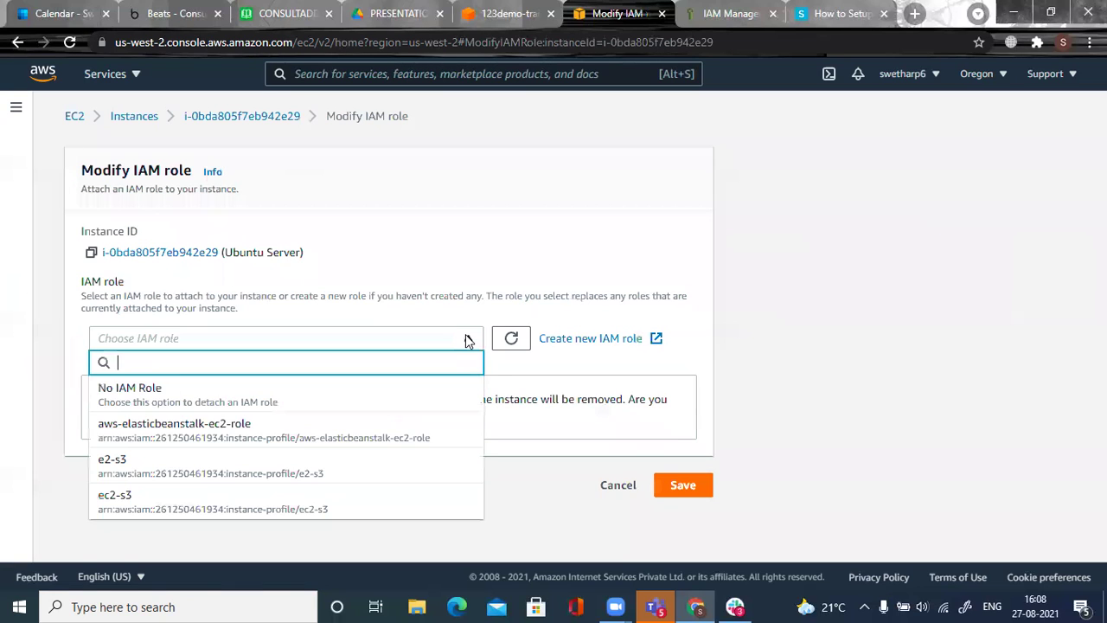
left_click(376, 506)
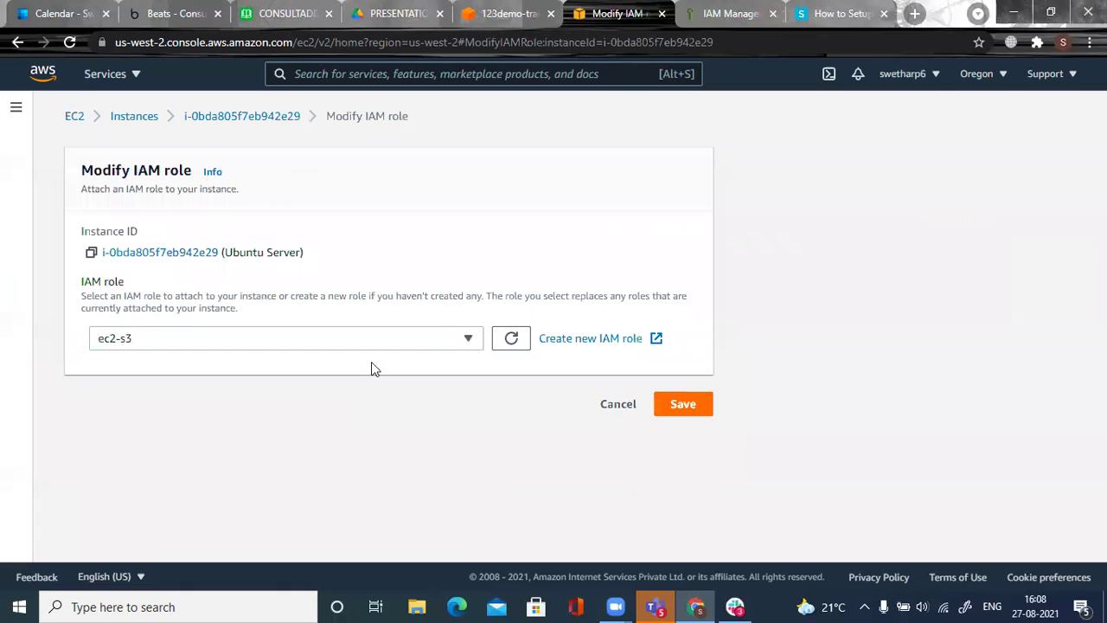
left_click(690, 408)
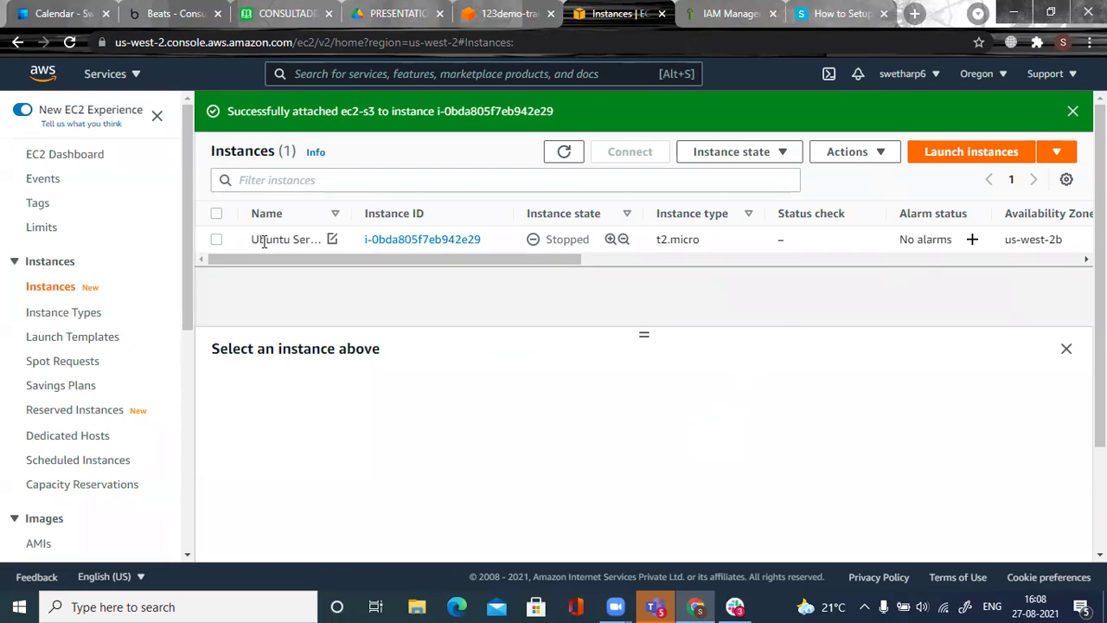
left_click(216, 241)
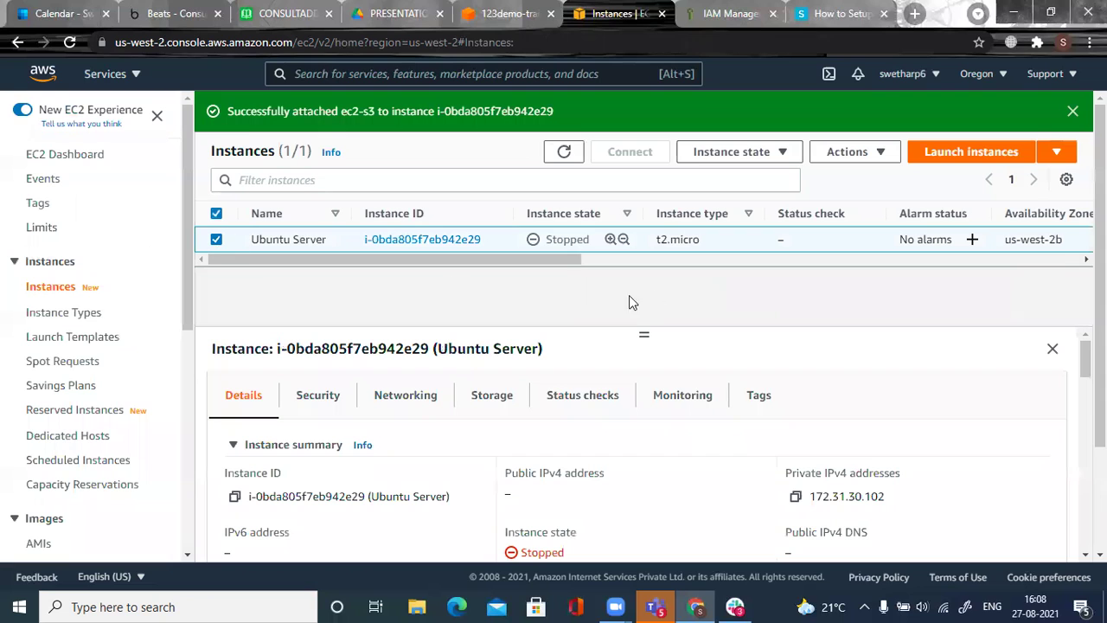
left_click(881, 153)
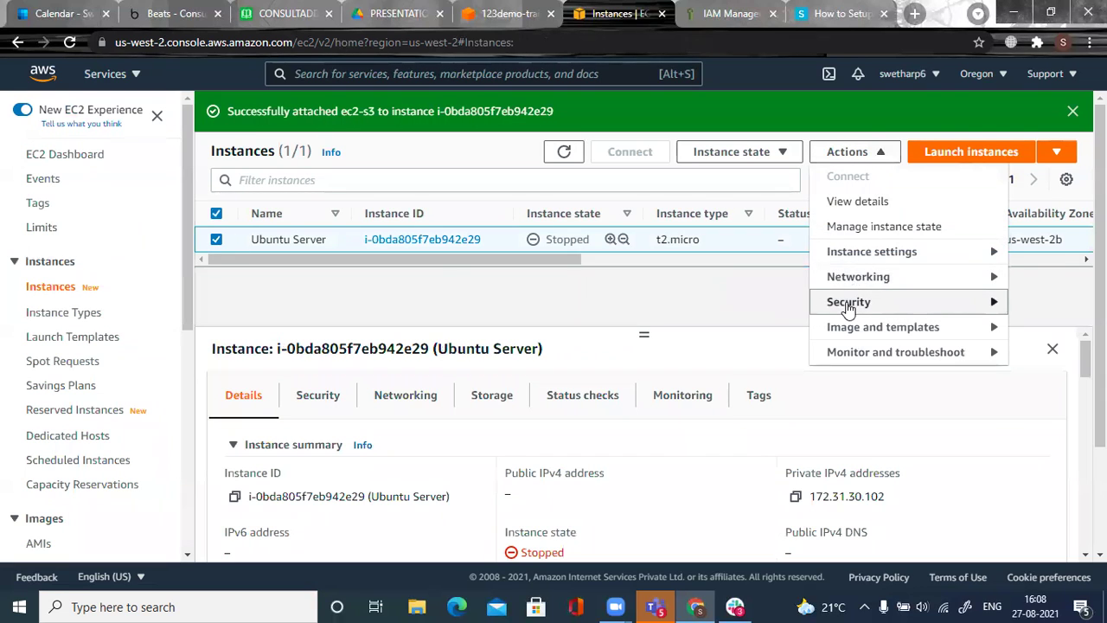
mouse_move(850, 304)
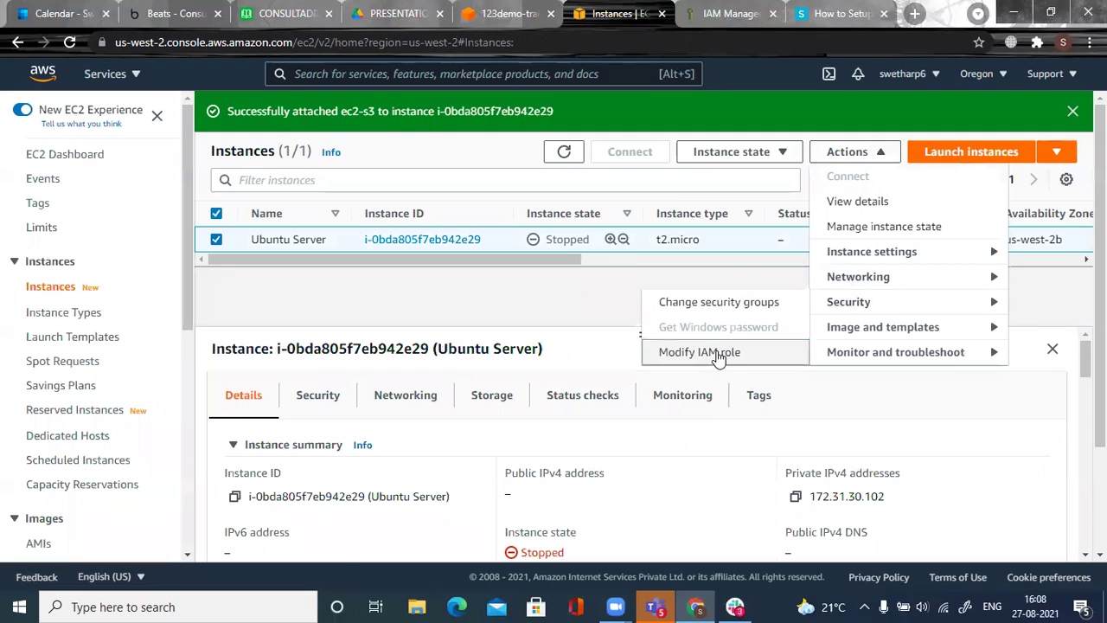
left_click(572, 324)
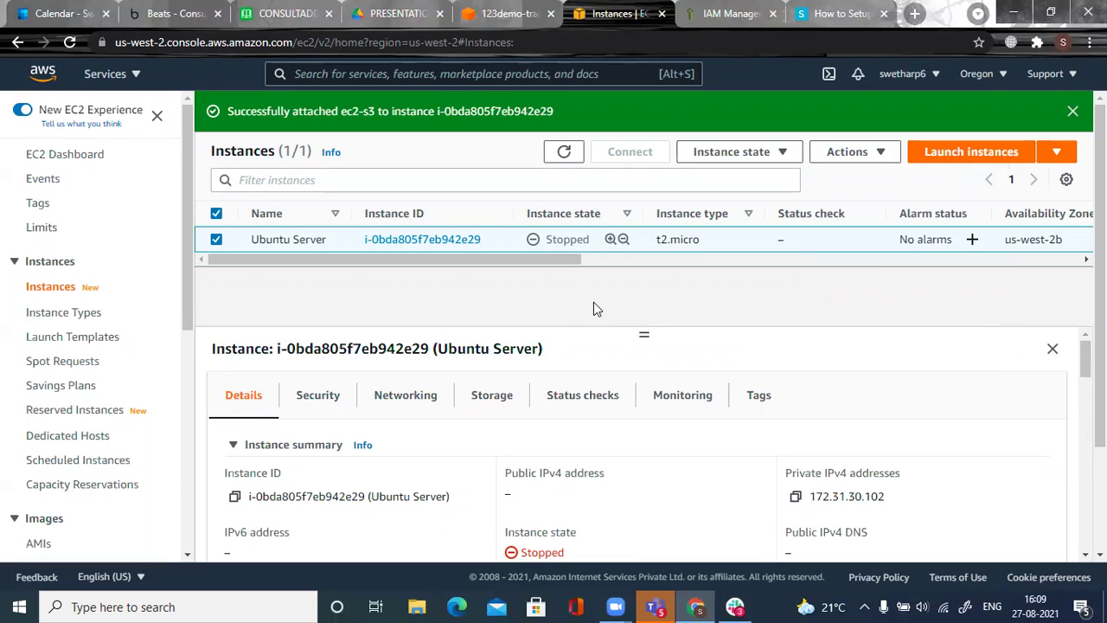
Start the Ubuntu Server instance and dismiss the instance-started and role-attached notifications.
left_click(783, 152)
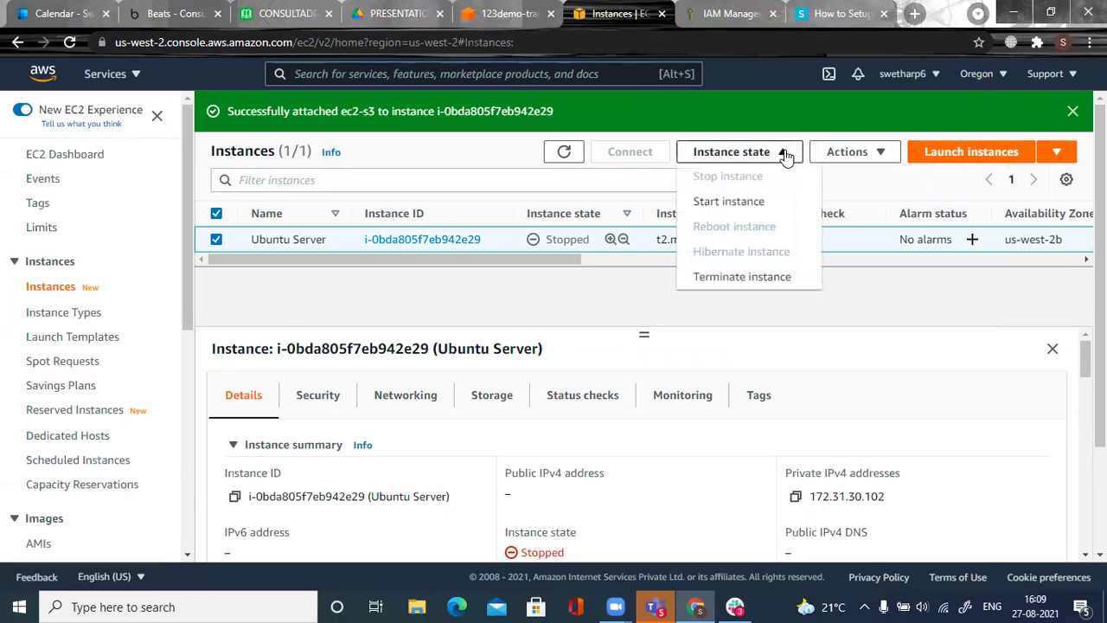
left_click(737, 208)
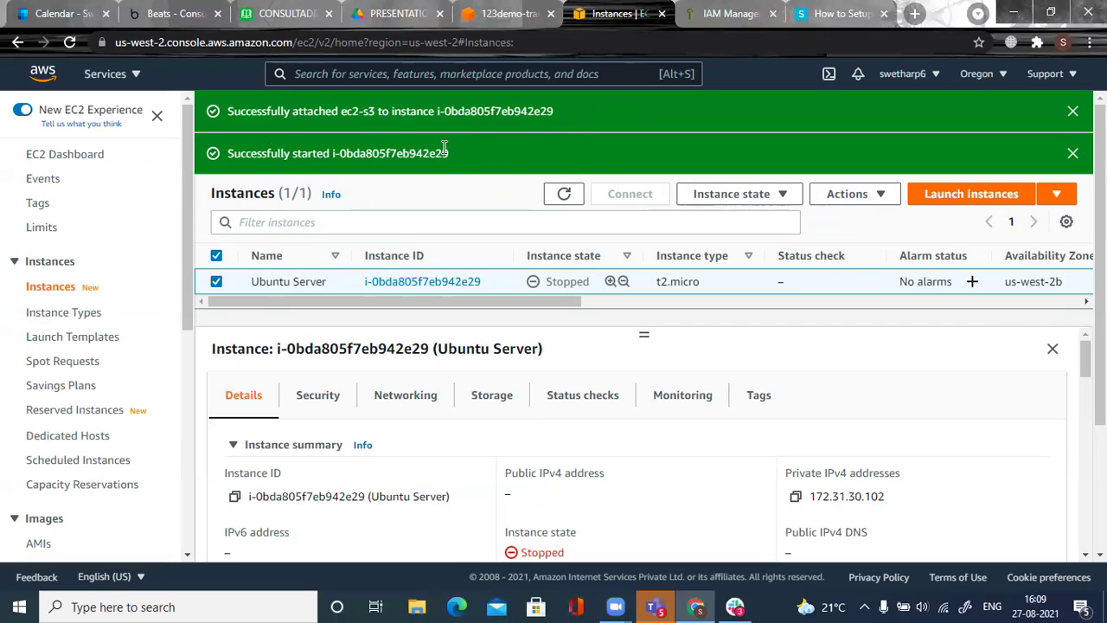
left_click(1073, 153)
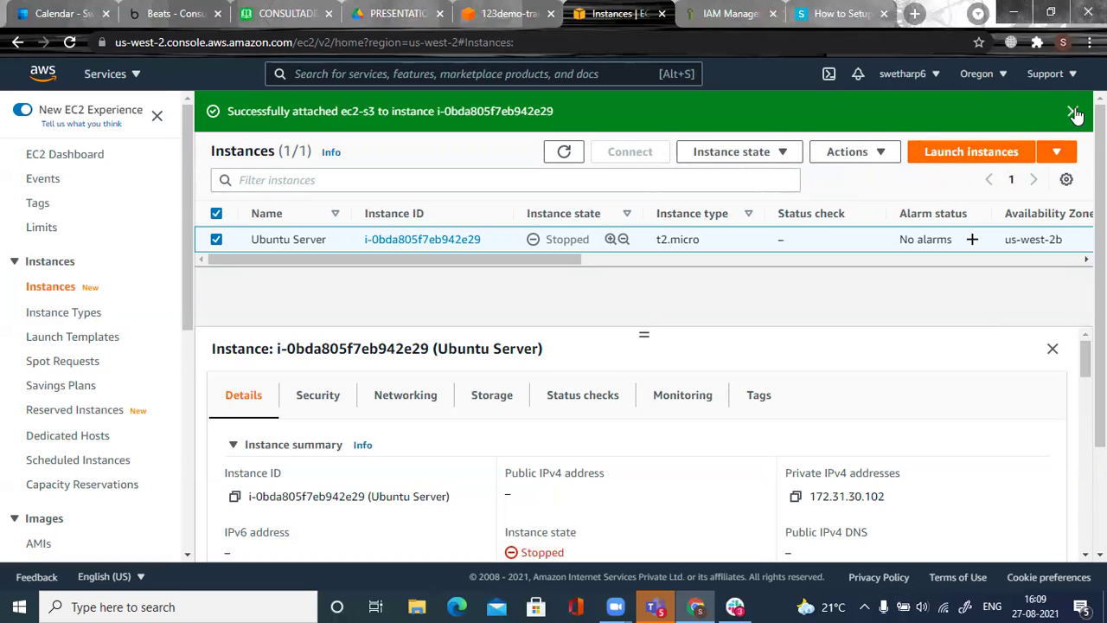
left_click(1075, 113)
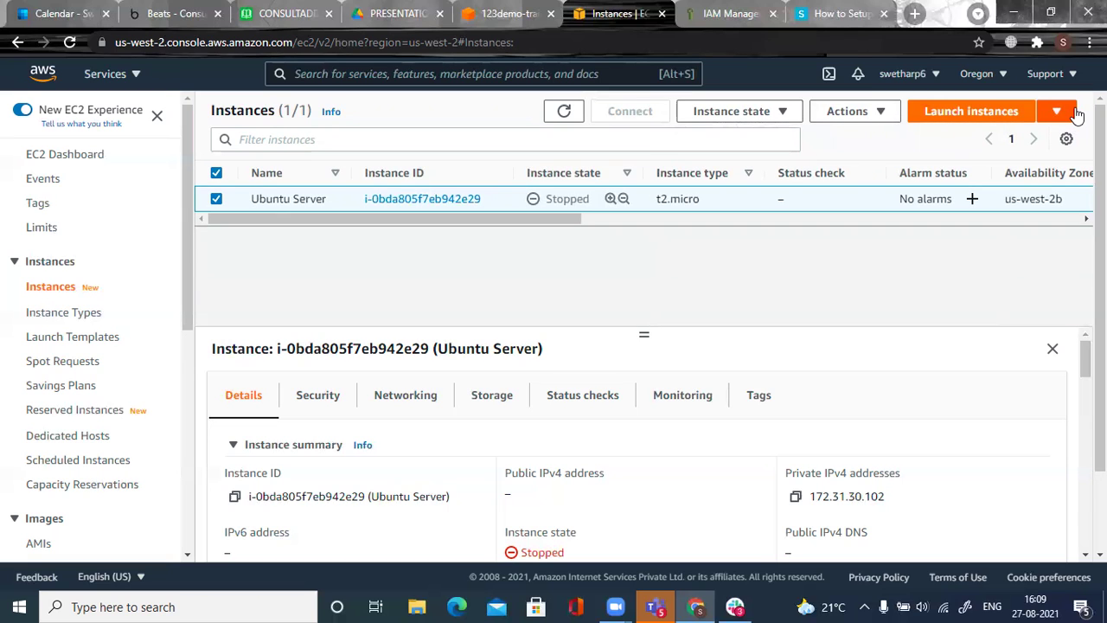
left_click(821, 29)
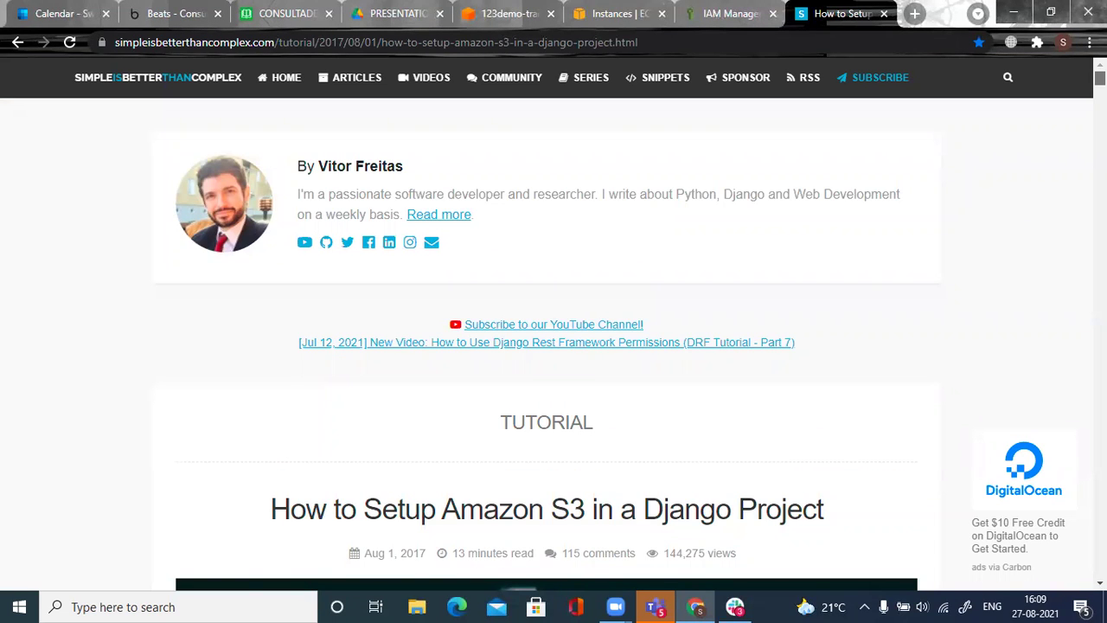
Scroll the tutorial past Dependencies to the IAM Users screenshot and the 'Give a user name' step.
scroll(547, 346, "down", 3)
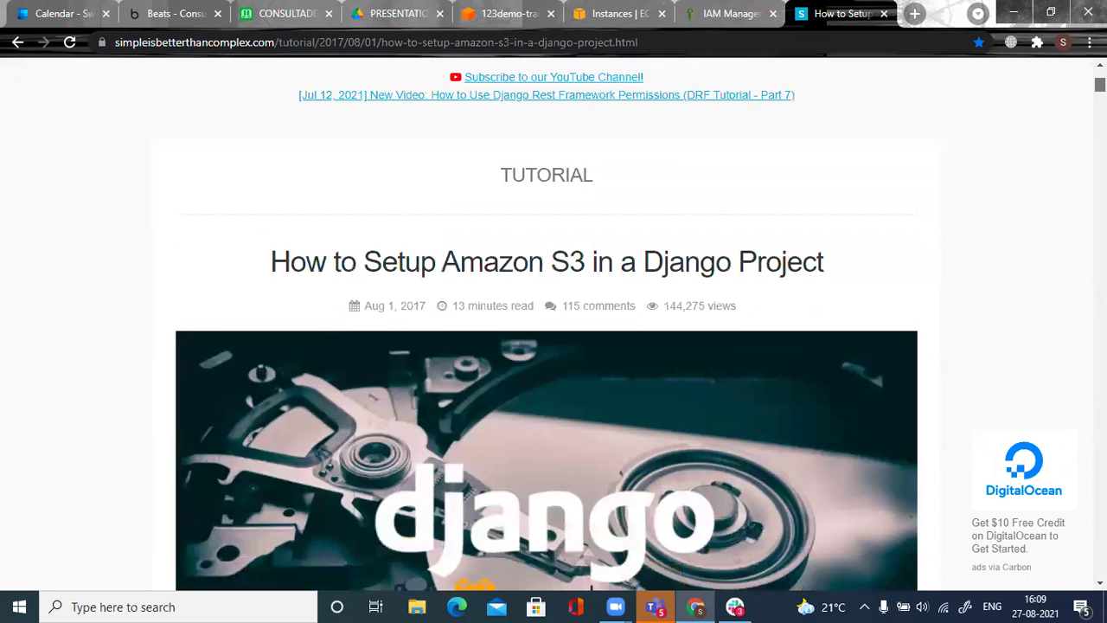
scroll(547, 346, "down", 1)
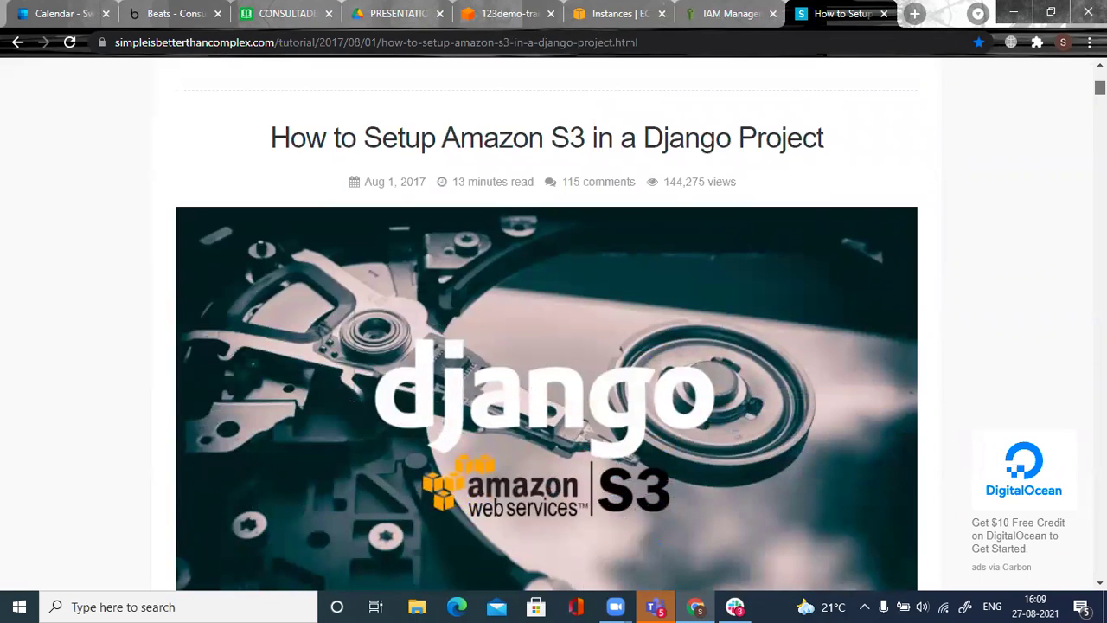
scroll(547, 346, "down", 1)
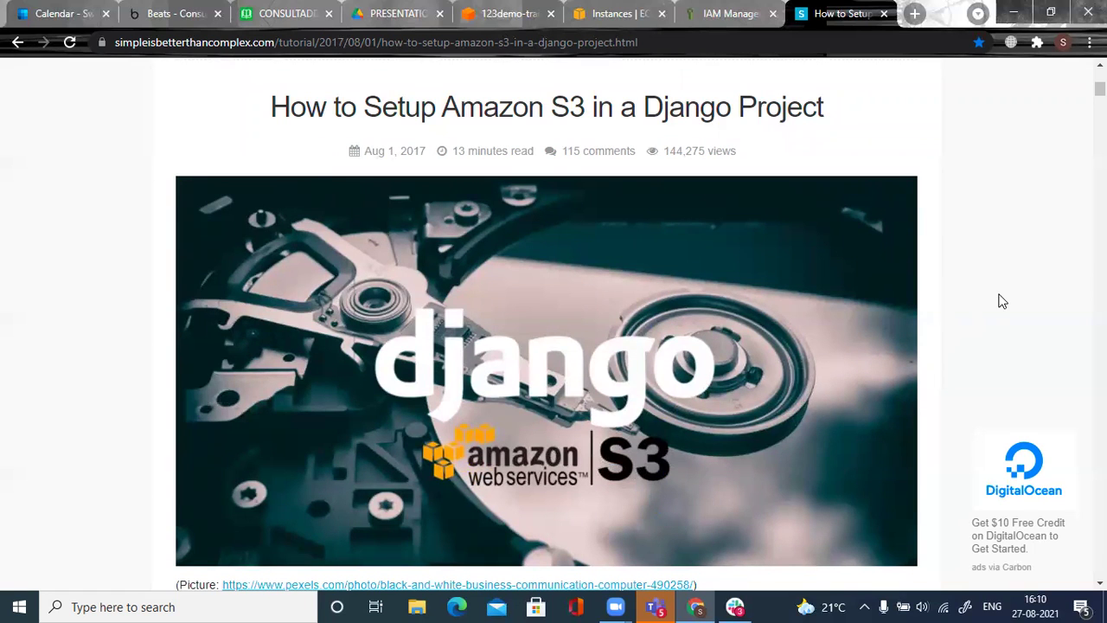
scroll(554, 346, "up", 5)
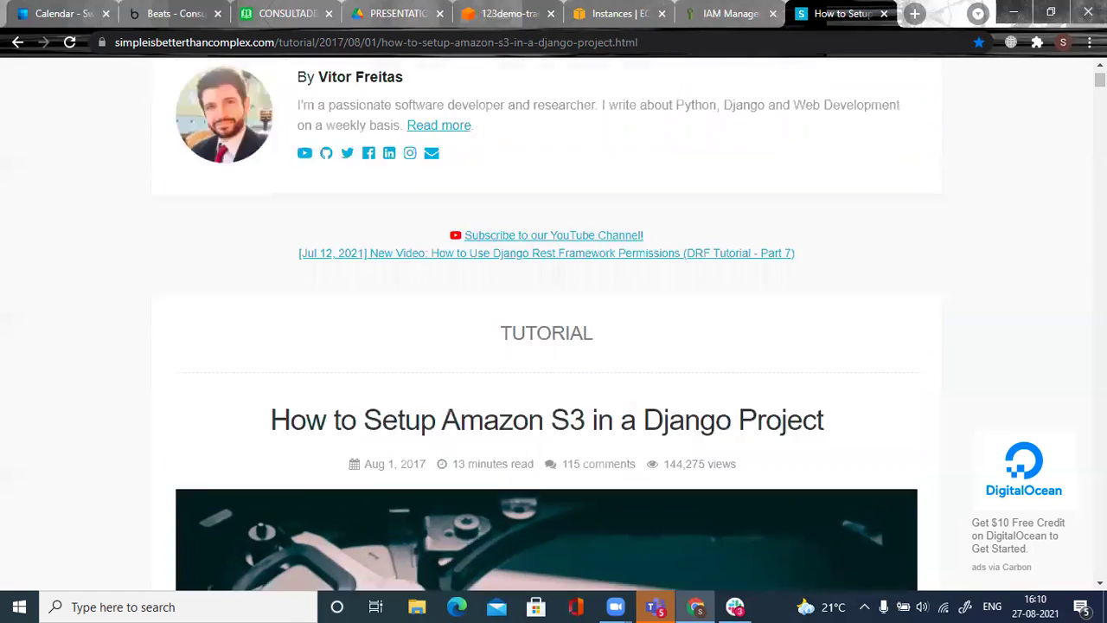
scroll(553, 346, "down", 10)
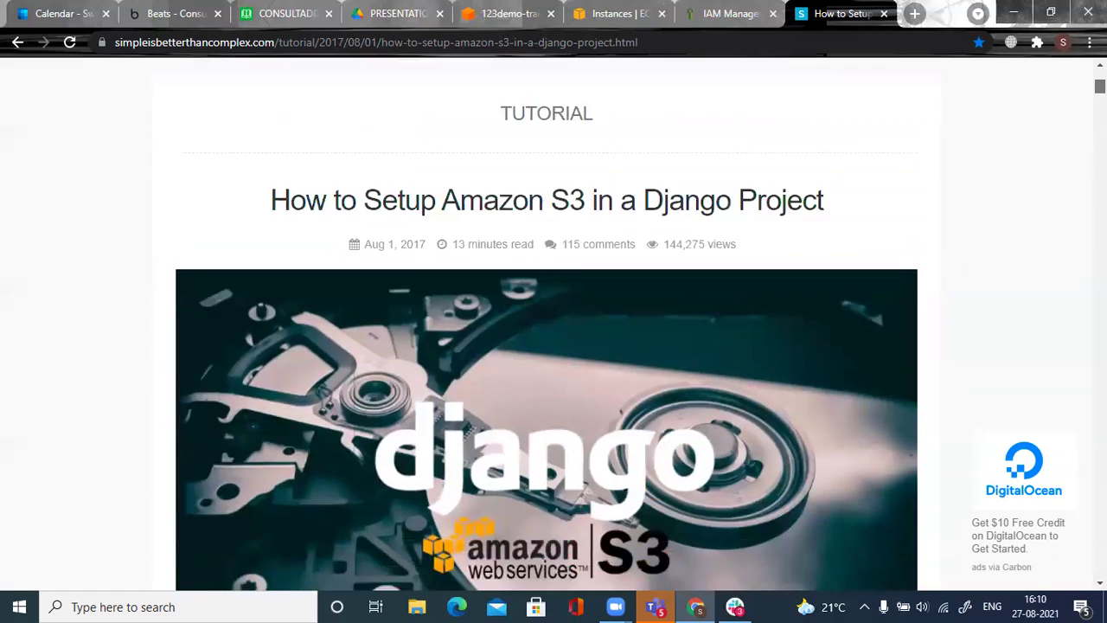
scroll(554, 346, "down", 1)
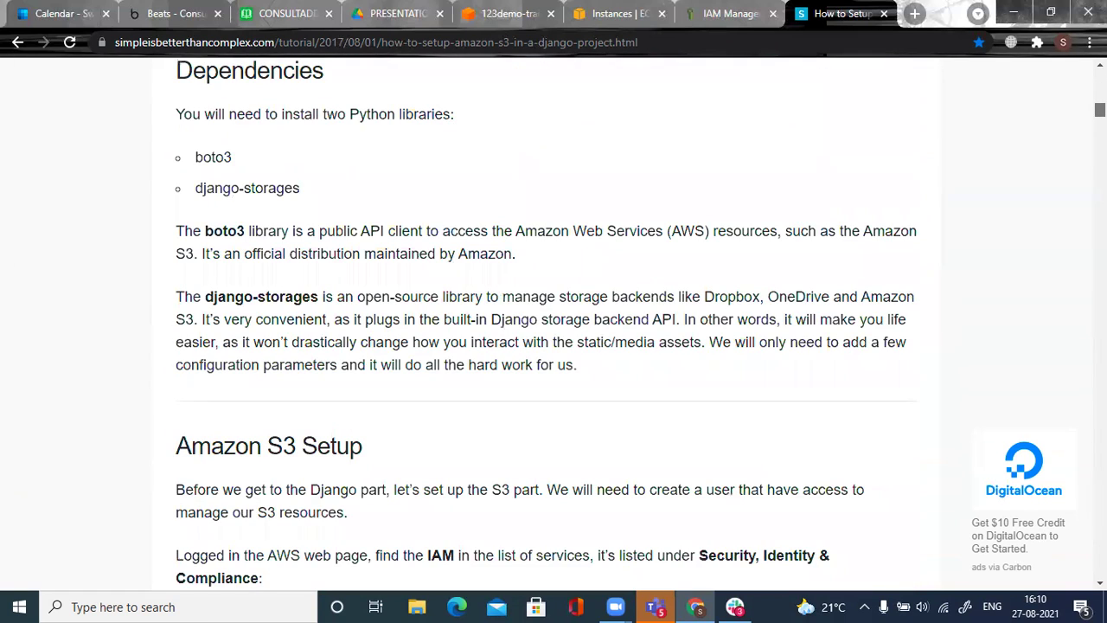
scroll(554, 329, "up", 2)
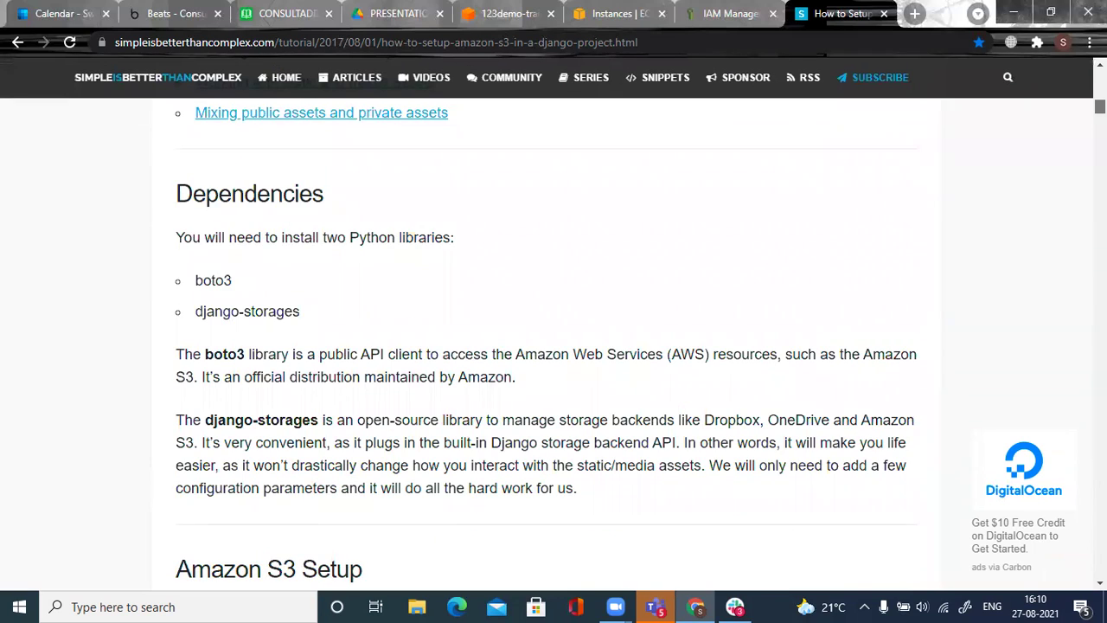
scroll(553, 346, "down", 3)
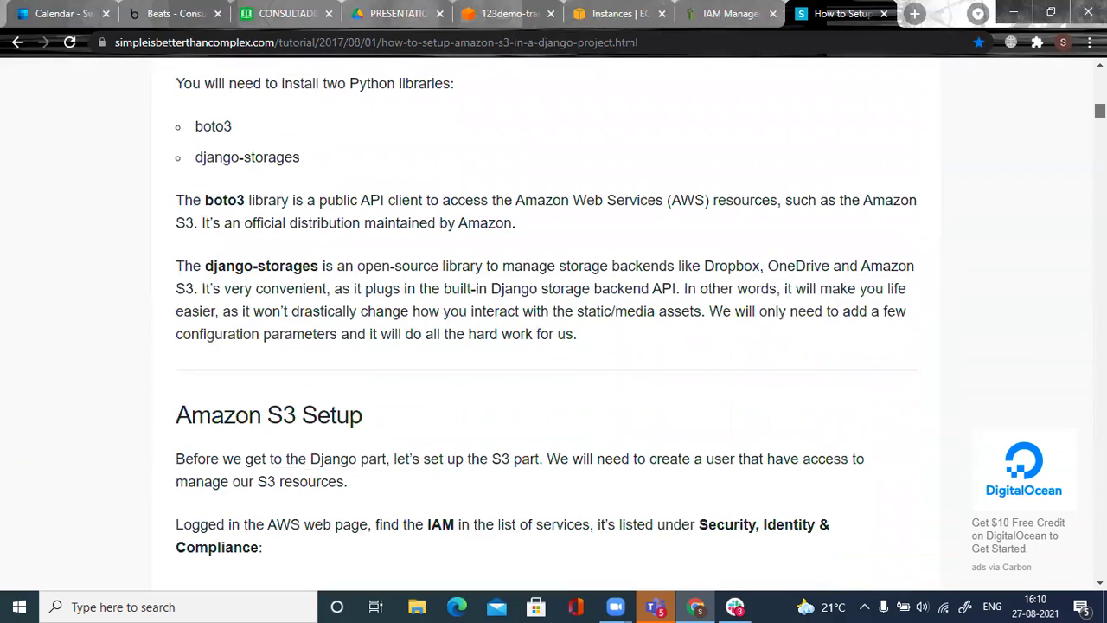
scroll(553, 328, "down", 2)
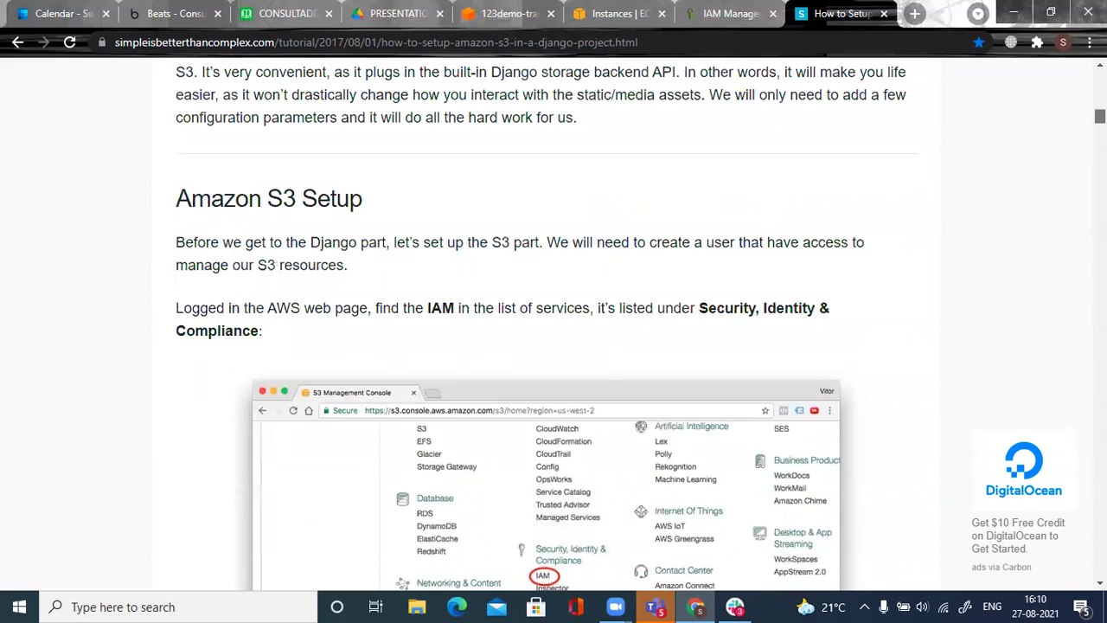
scroll(553, 328, "down", 1)
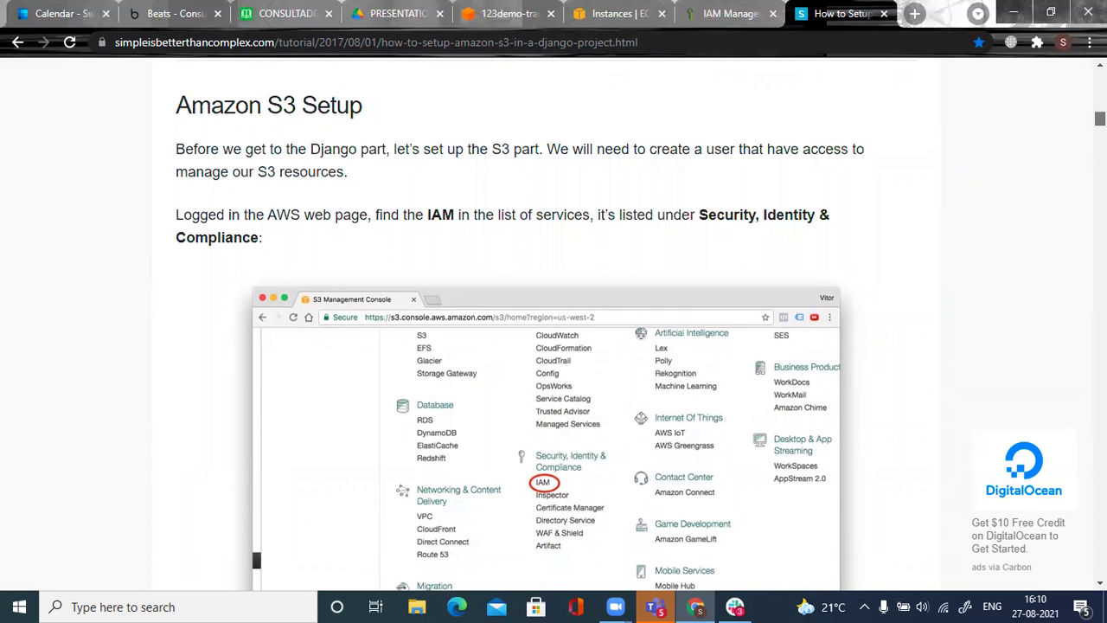
scroll(553, 329, "down", 1)
scroll(554, 329, "down", 7)
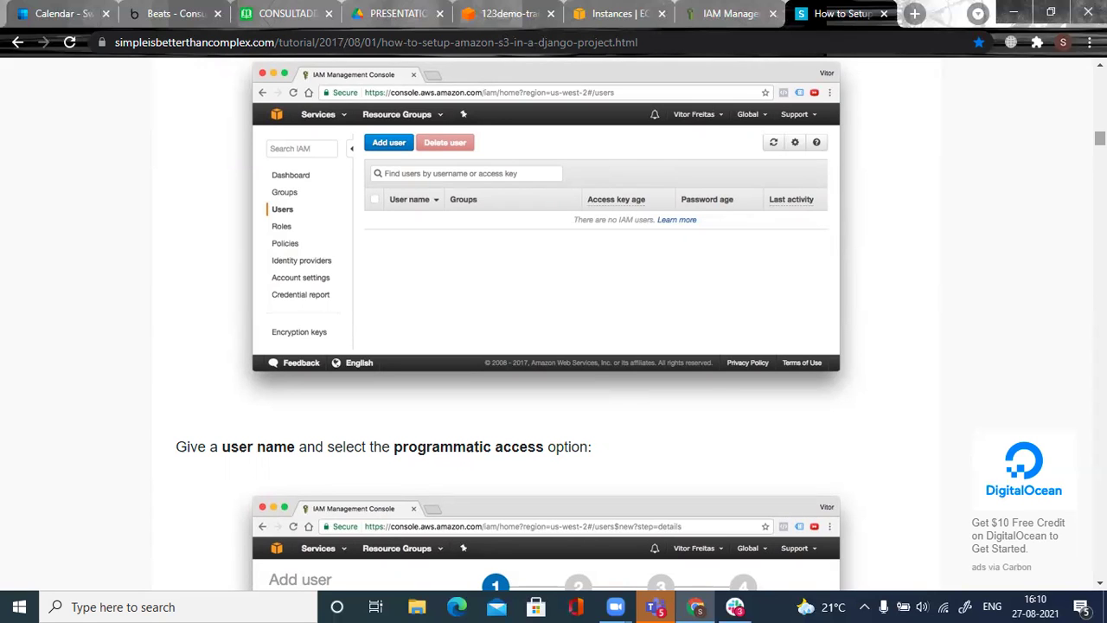
Scroll past the IAM group and S3 bucket screenshots to the pip install and INSTALLED_APPS instructions.
scroll(553, 324, "down", 4)
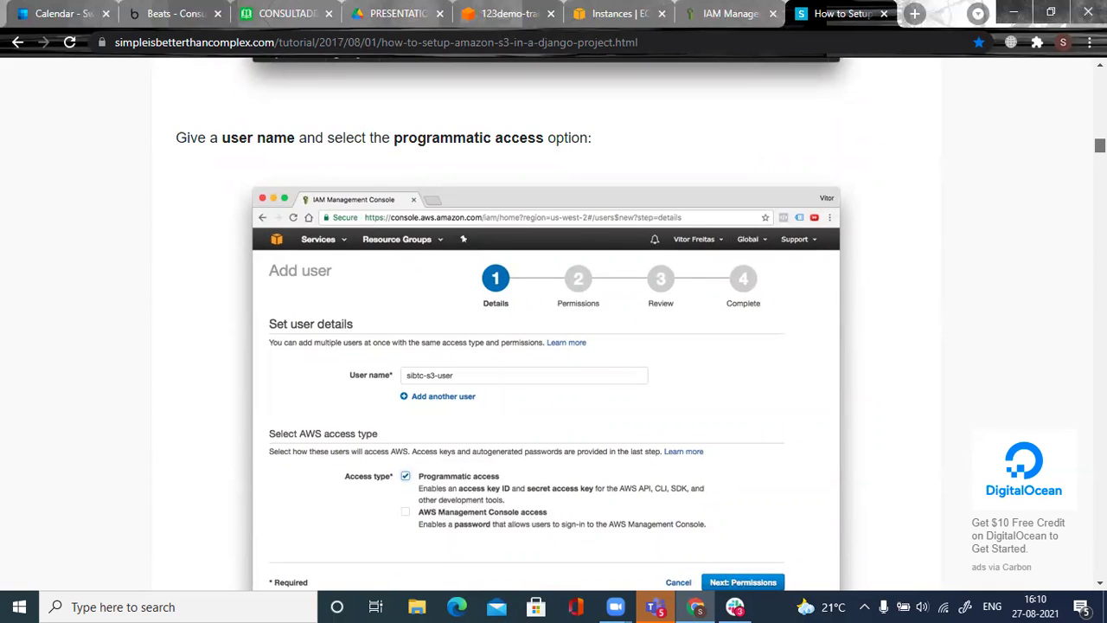
scroll(554, 325, "down", 3)
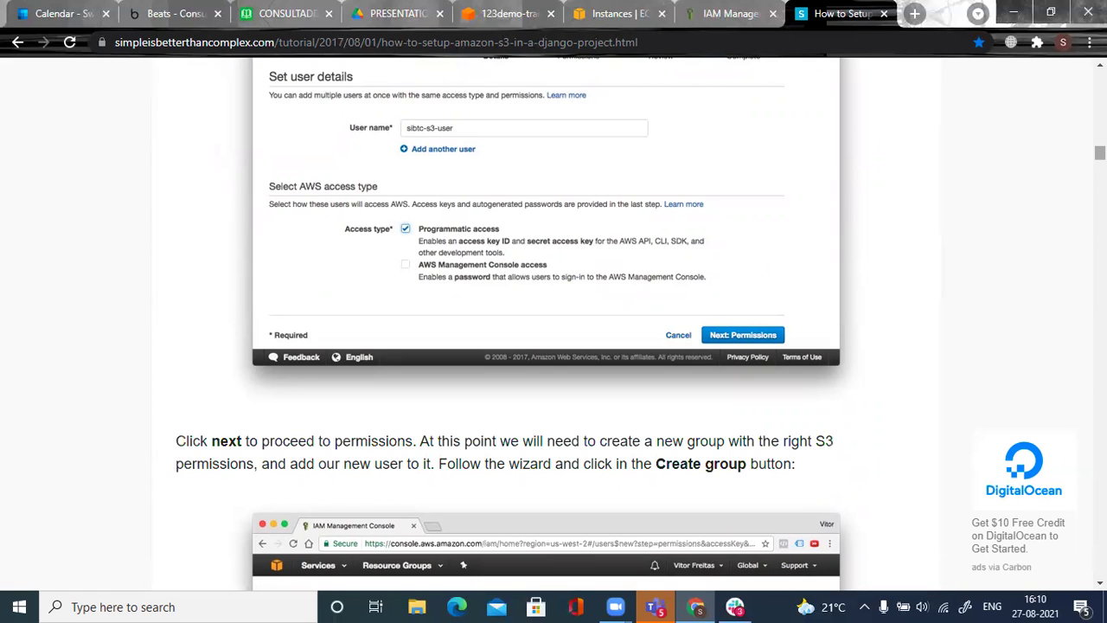
scroll(554, 324, "down", 3)
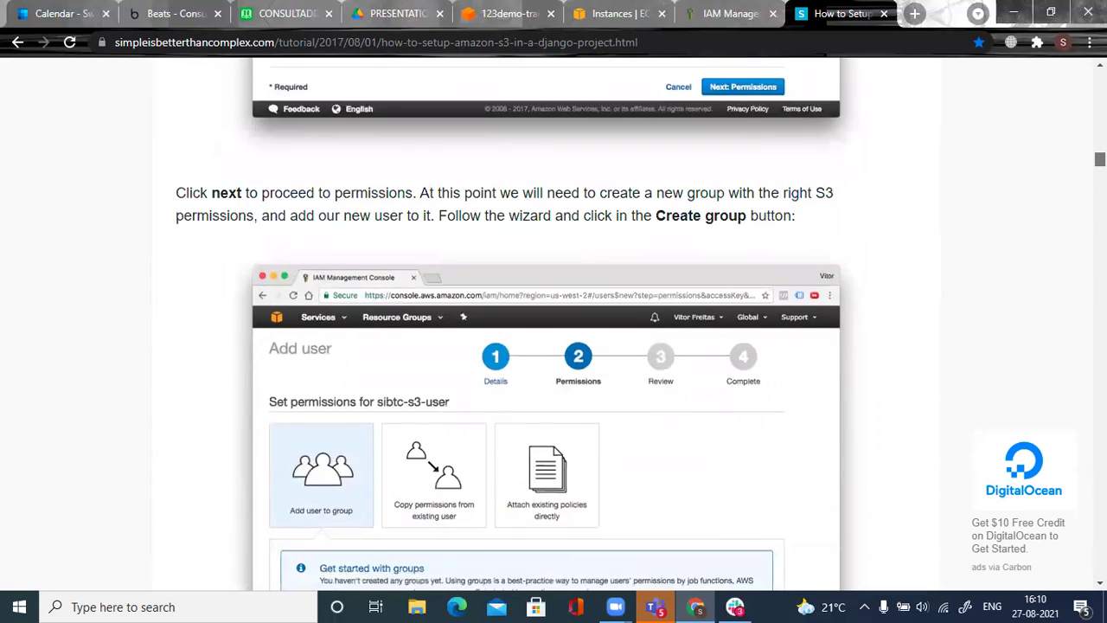
scroll(554, 325, "down", 3)
scroll(554, 324, "down", 1)
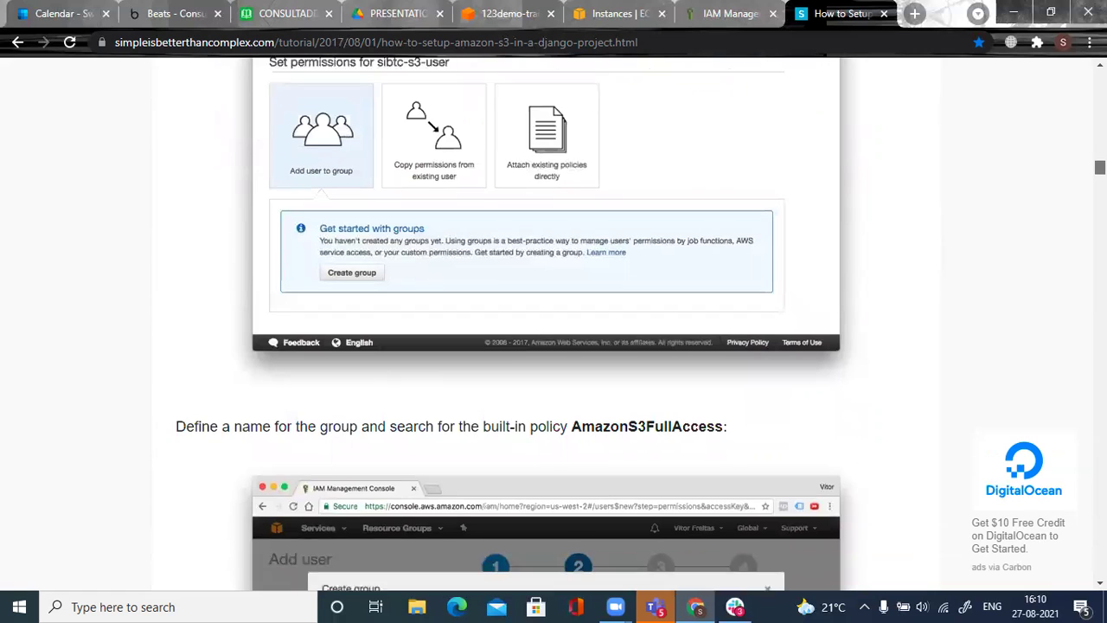
scroll(554, 324, "down", 1)
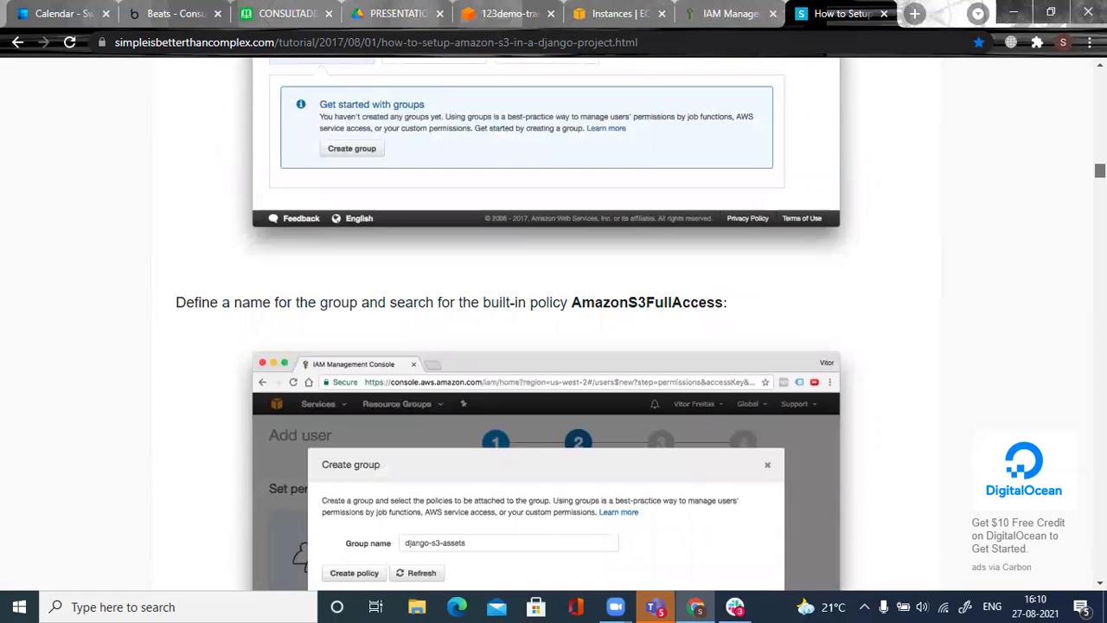
scroll(553, 325, "down", 3)
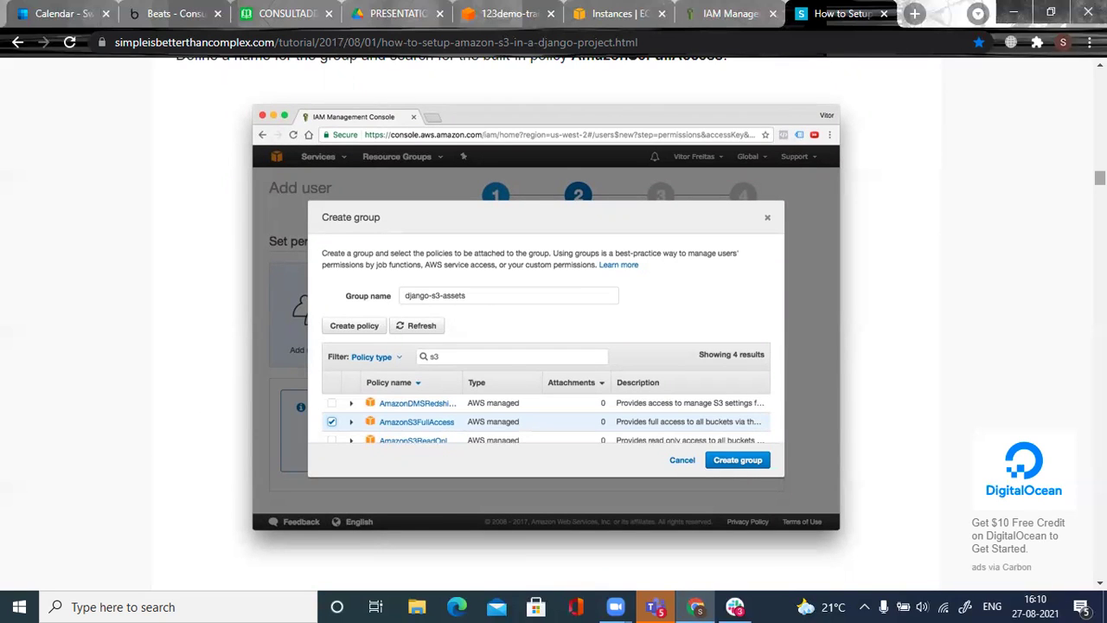
scroll(554, 324, "down", 4)
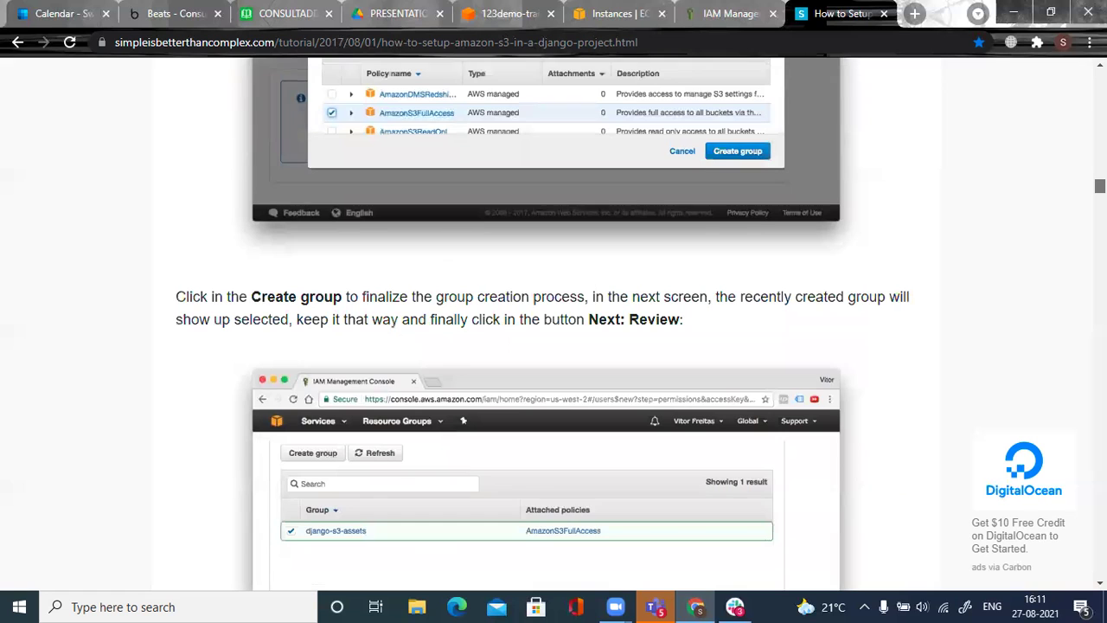
scroll(554, 324, "down", 1)
scroll(554, 324, "down", 2)
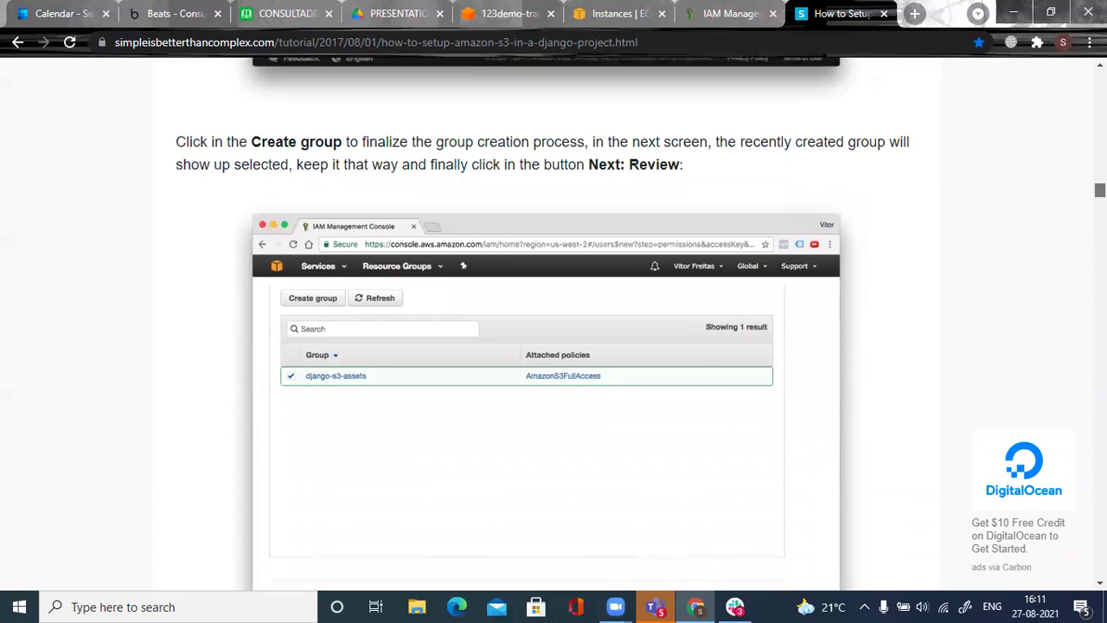
scroll(553, 325, "down", 5)
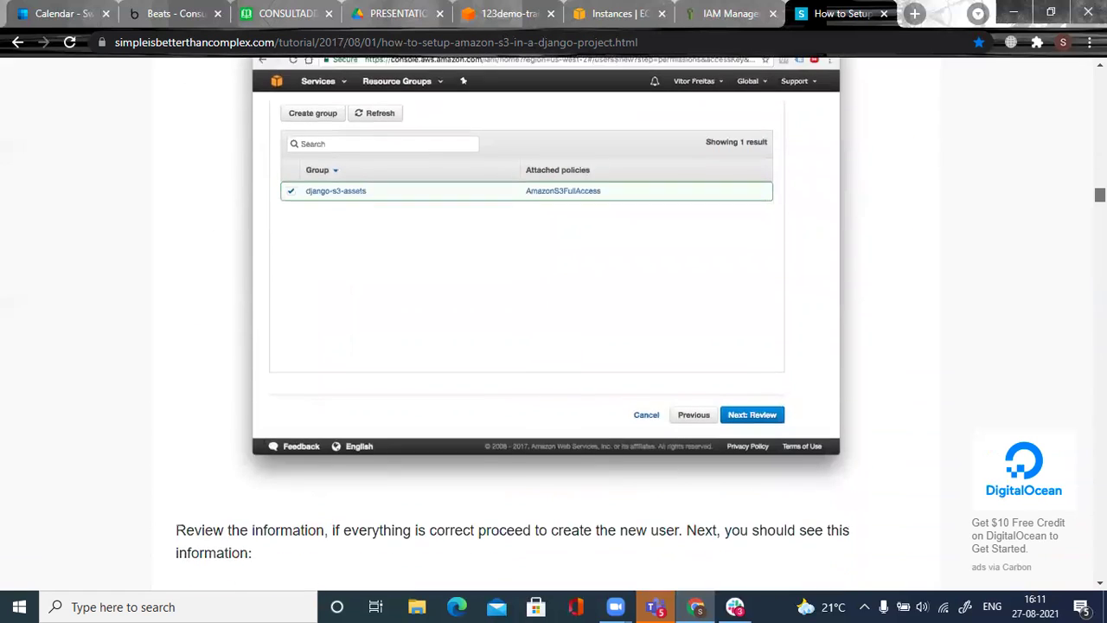
scroll(554, 325, "down", 10)
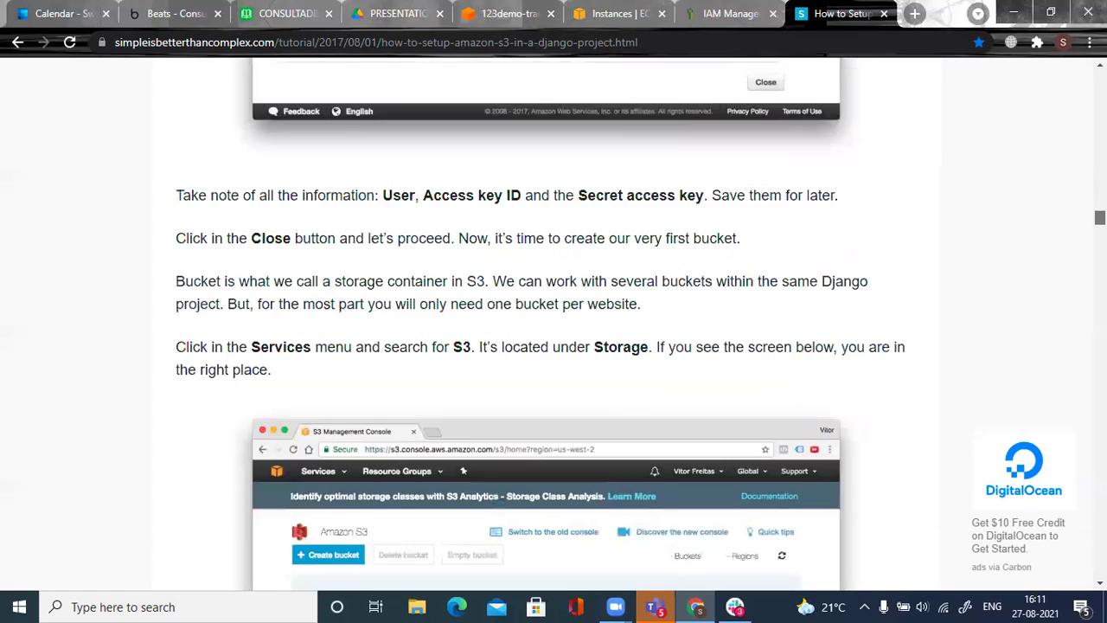
scroll(554, 325, "down", 5)
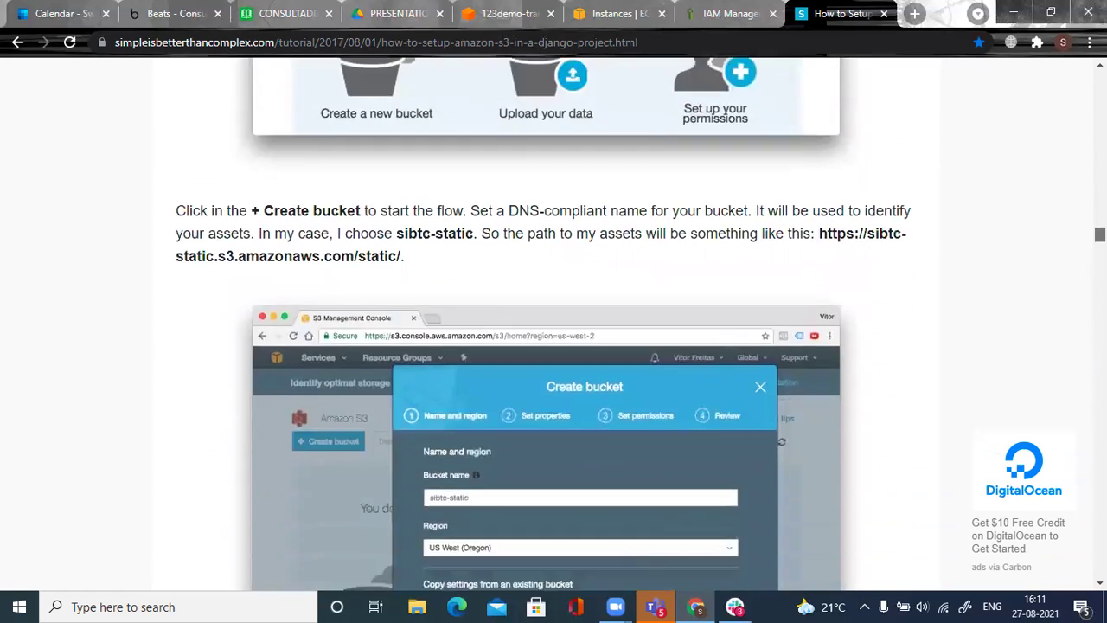
scroll(553, 324, "down", 12)
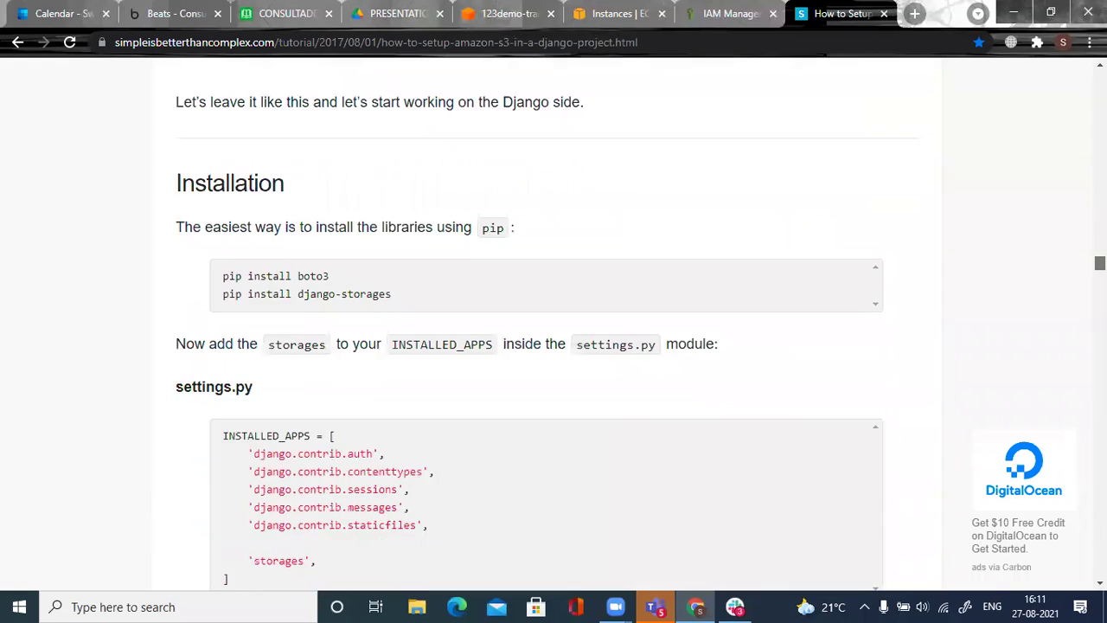
scroll(851, 357, "up", 1)
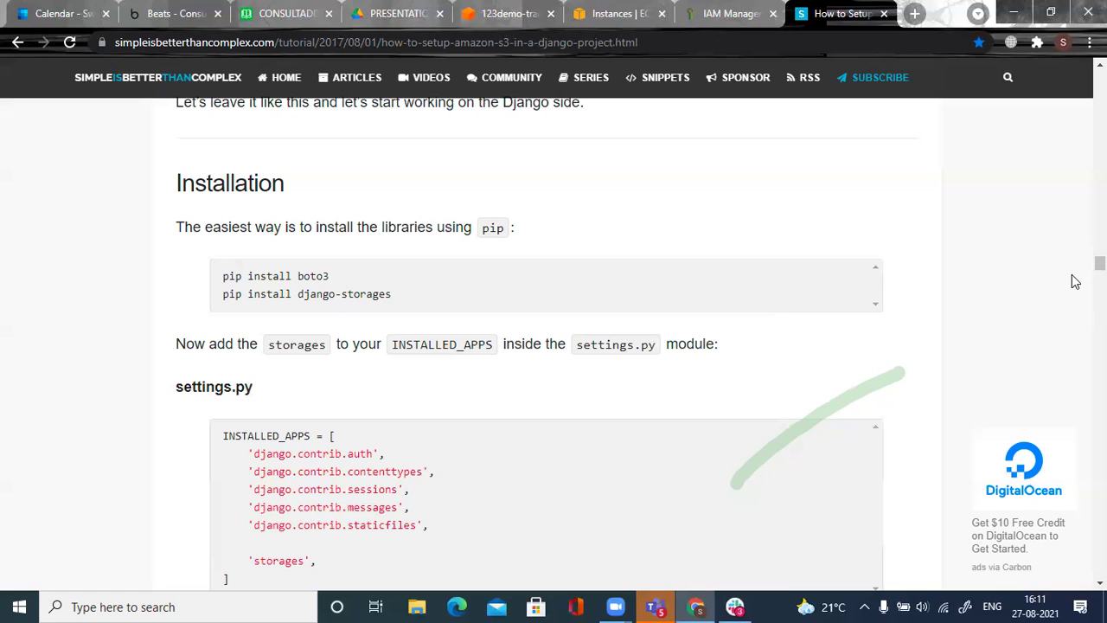
Scroll back to the pip install boto3 and django-storages commands and the 'storages' INSTALLED_APPS snippet.
scroll(554, 346, "up", 2)
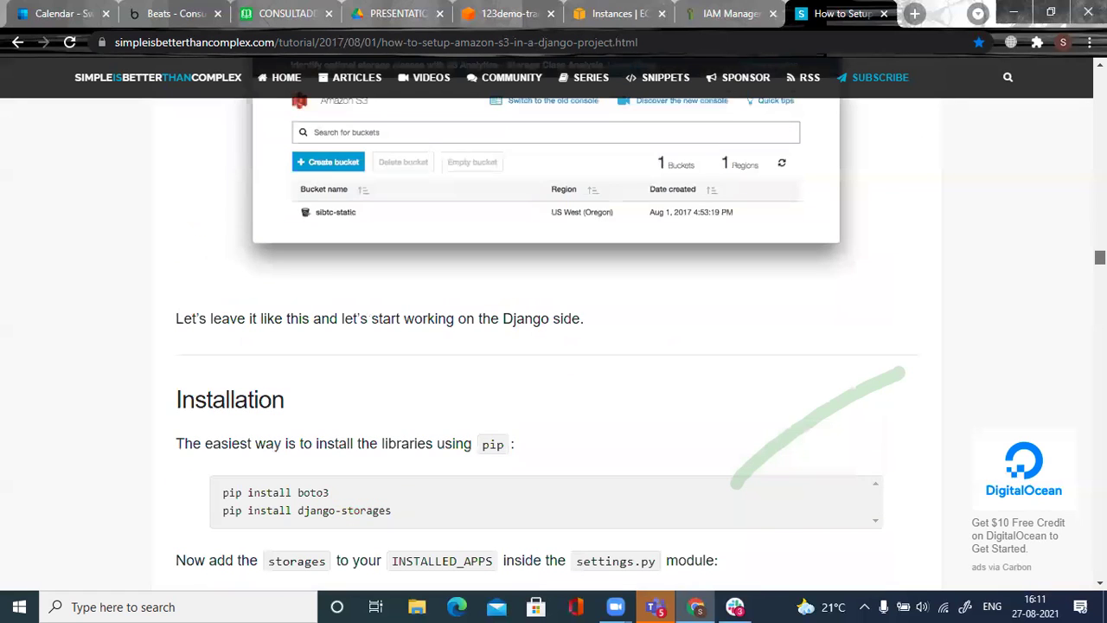
scroll(554, 346, "down", 5)
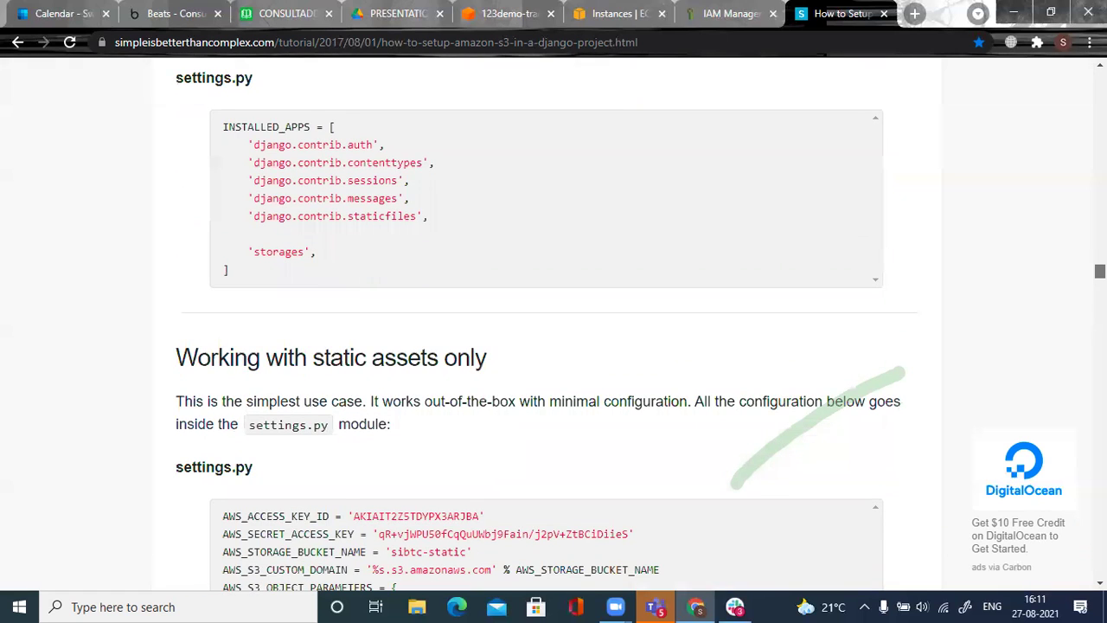
scroll(554, 347, "down", 4)
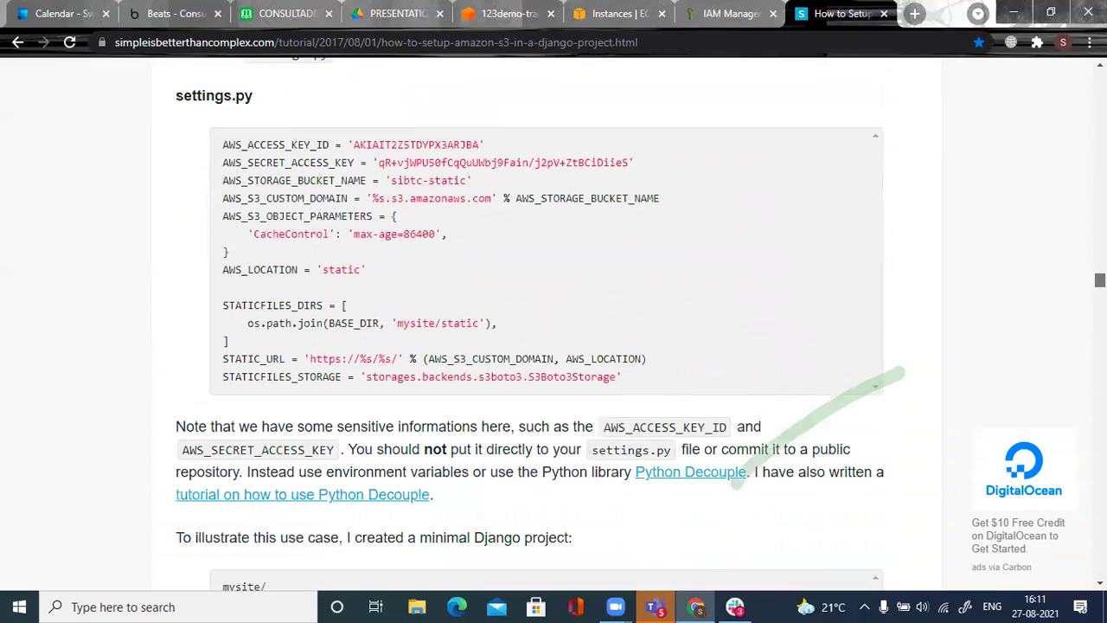
scroll(529, 323, "down", 1)
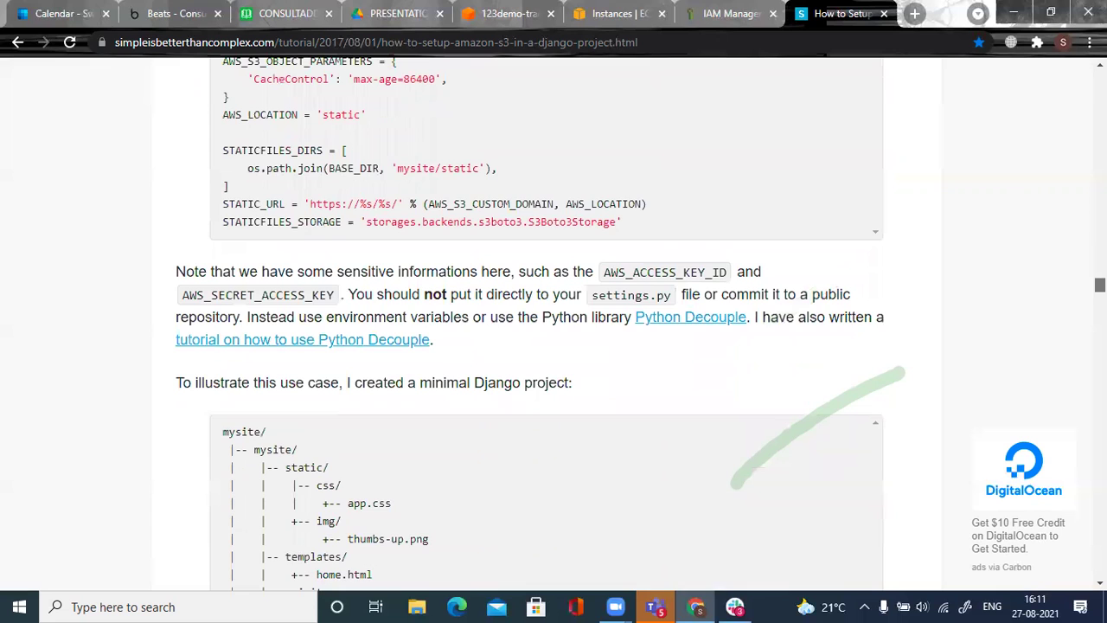
scroll(530, 324, "down", 6)
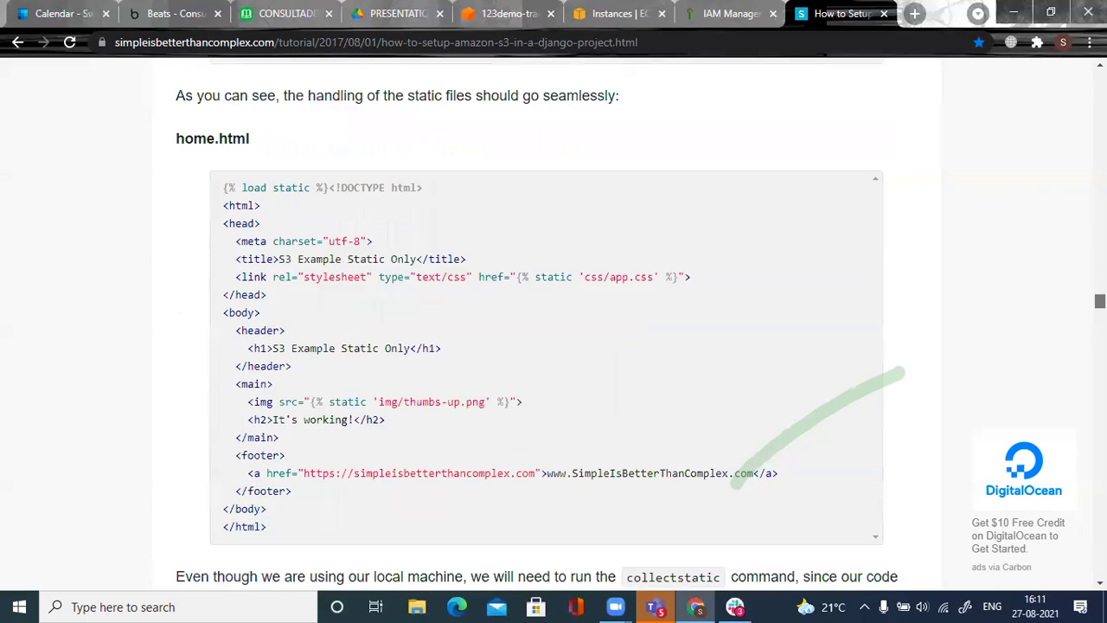
scroll(554, 325, "up", 6)
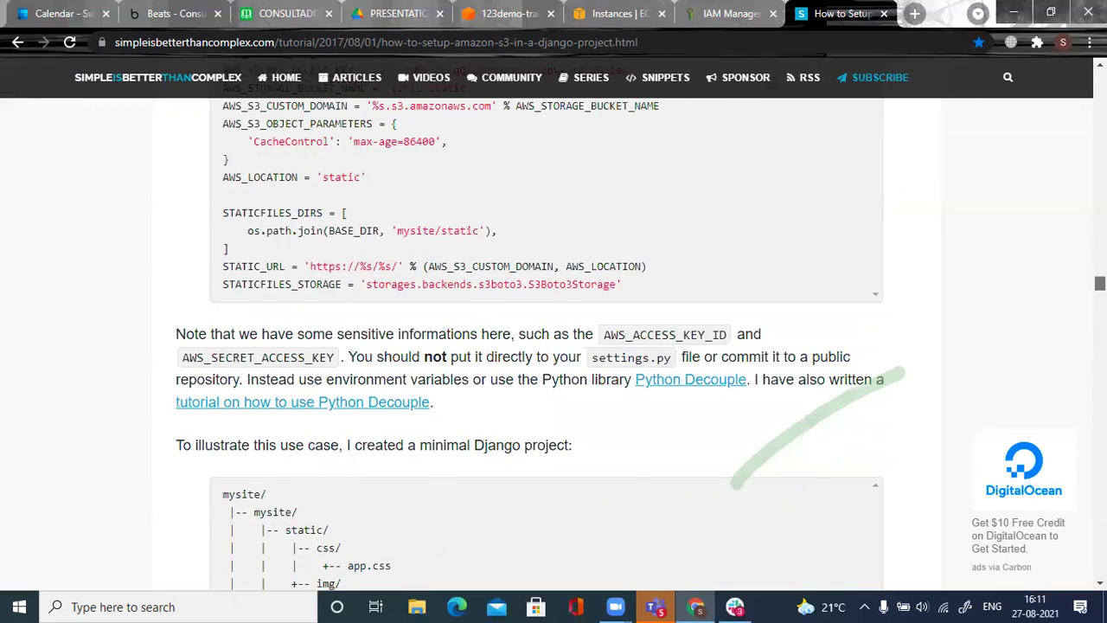
scroll(530, 328, "up", 1)
scroll(553, 325, "up", 3)
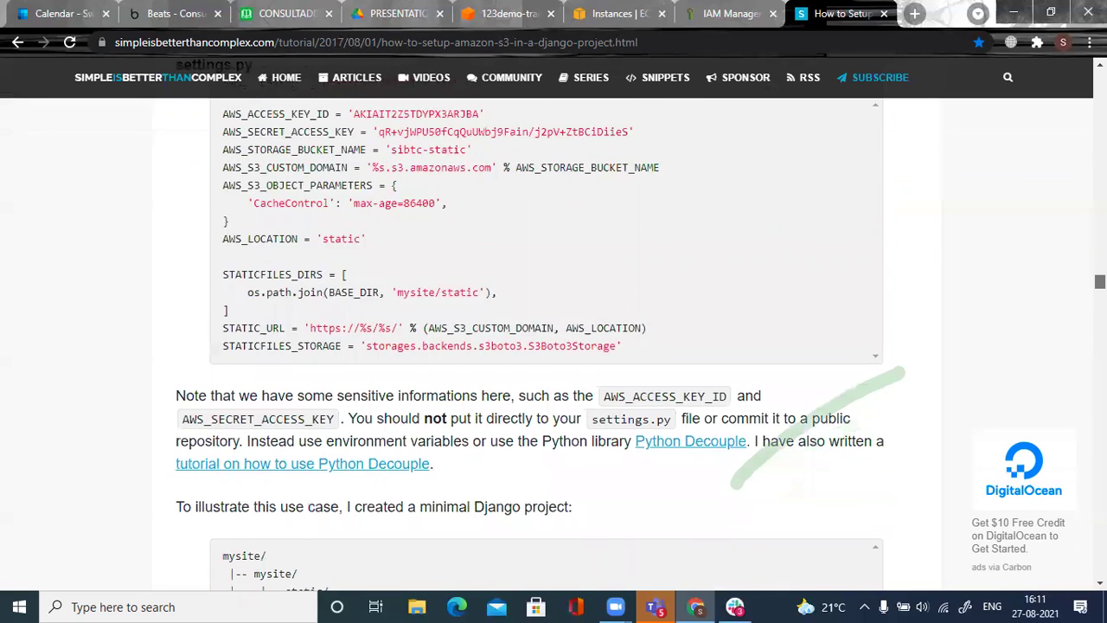
scroll(554, 324, "up", 3)
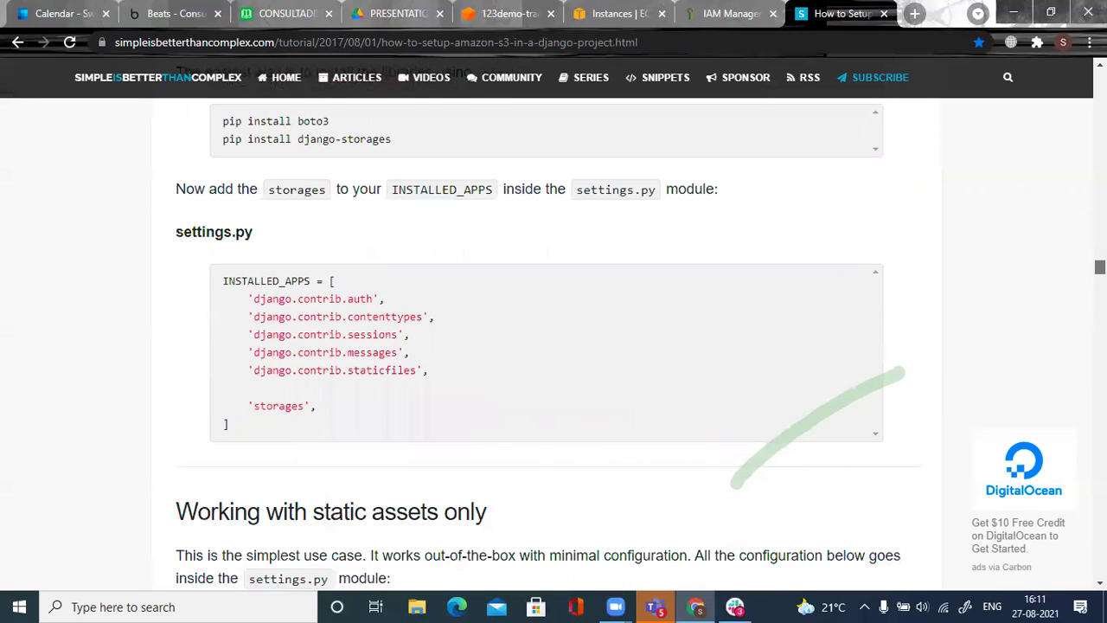
scroll(554, 324, "up", 1)
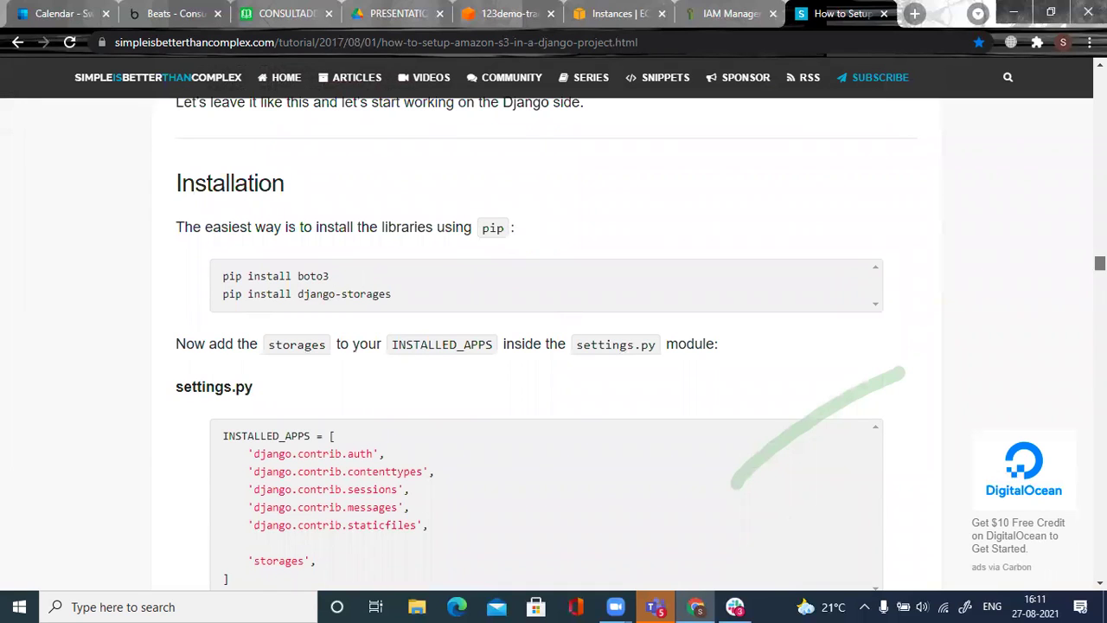
scroll(554, 324, "up", 1)
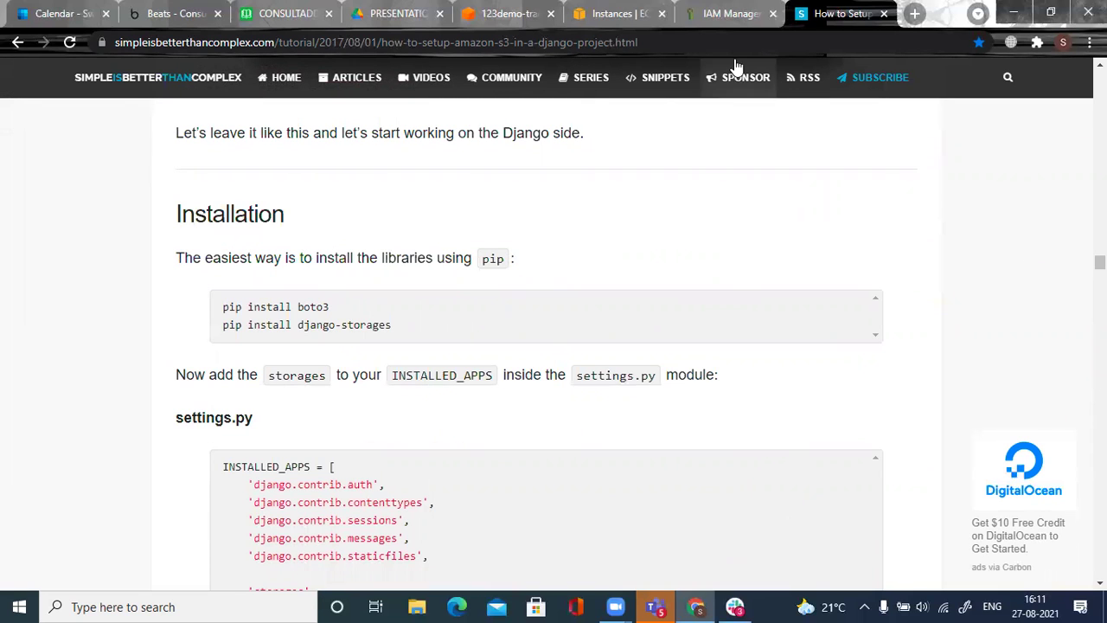
Start the stopped Ubuntu Server instance so it runs with public IPv4 52.13.119.119.
left_click(640, 28)
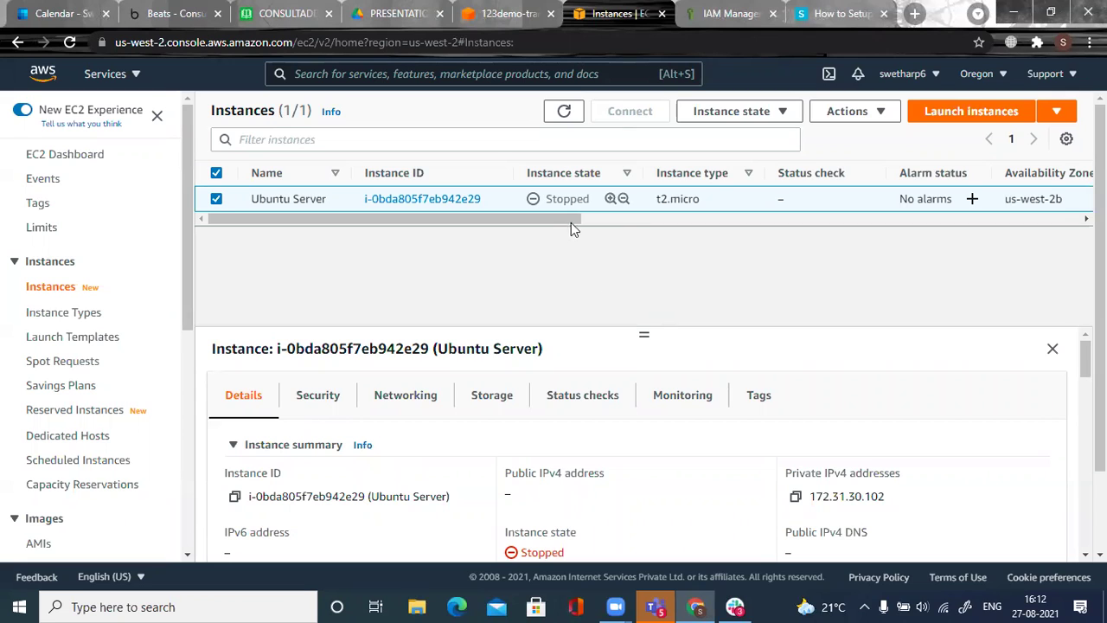
left_click(779, 117)
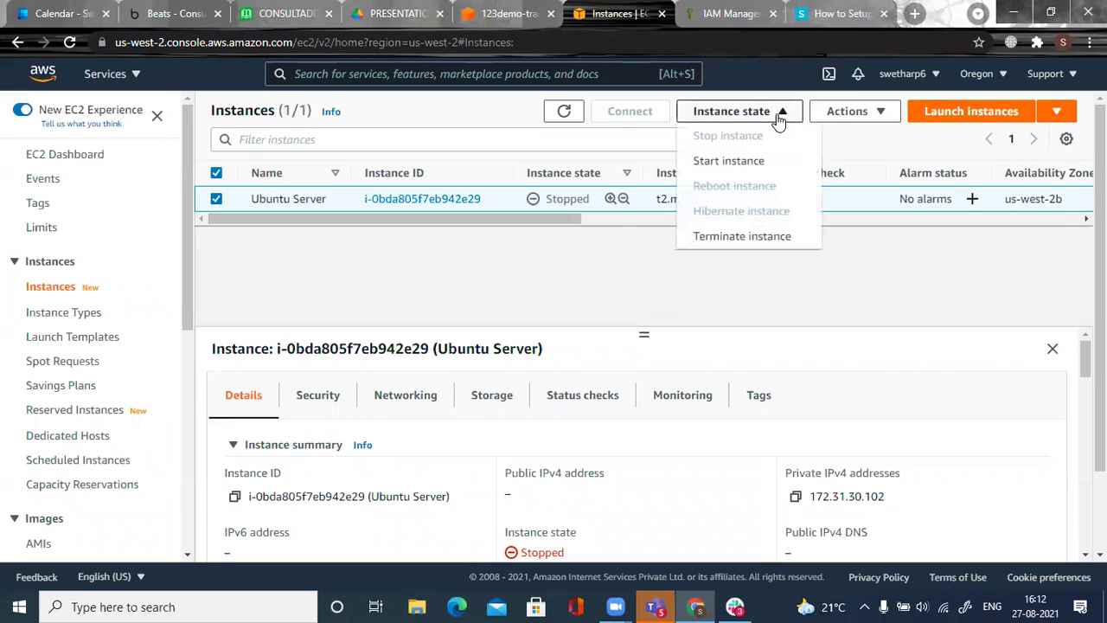
left_click(742, 166)
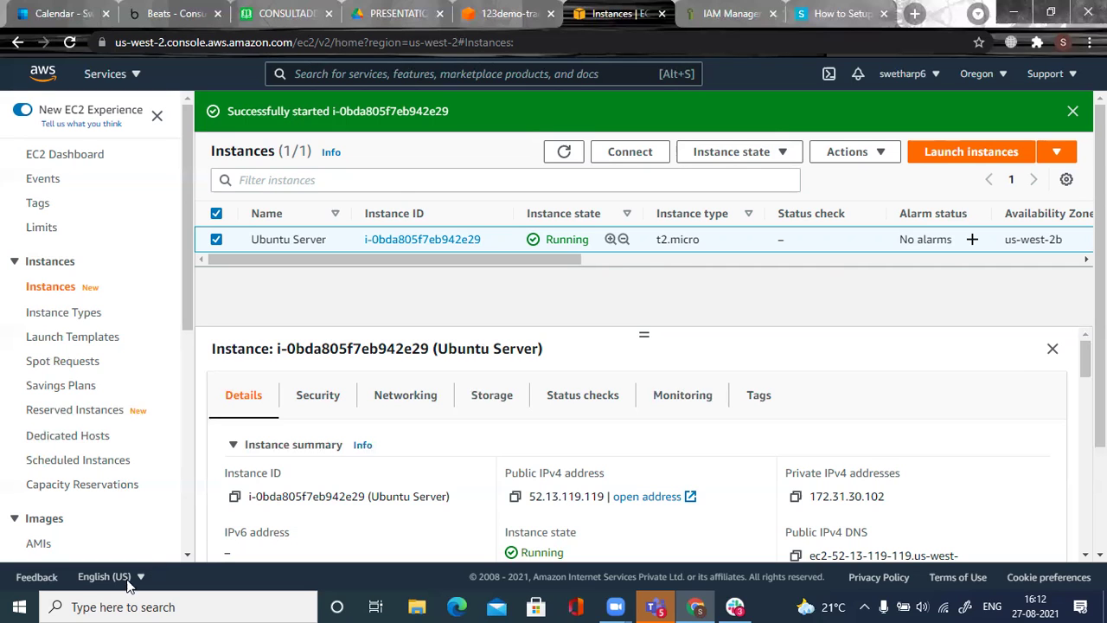
left_click(105, 606)
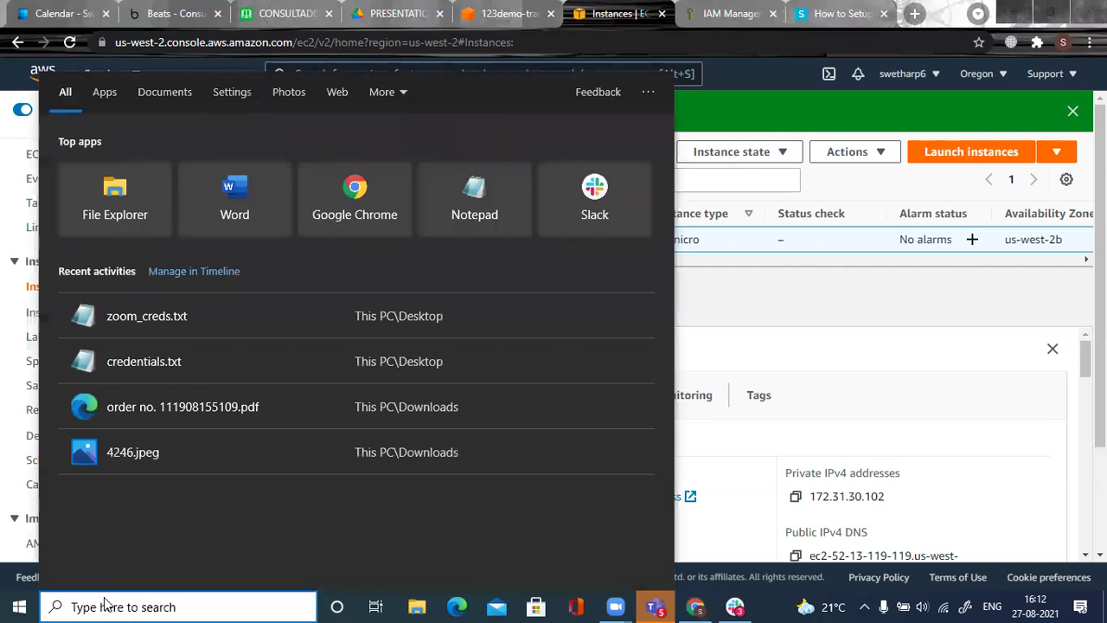
Launch PuTTY and set Downloads\trainingpk as the private key for SSH authentication.
type("putty")
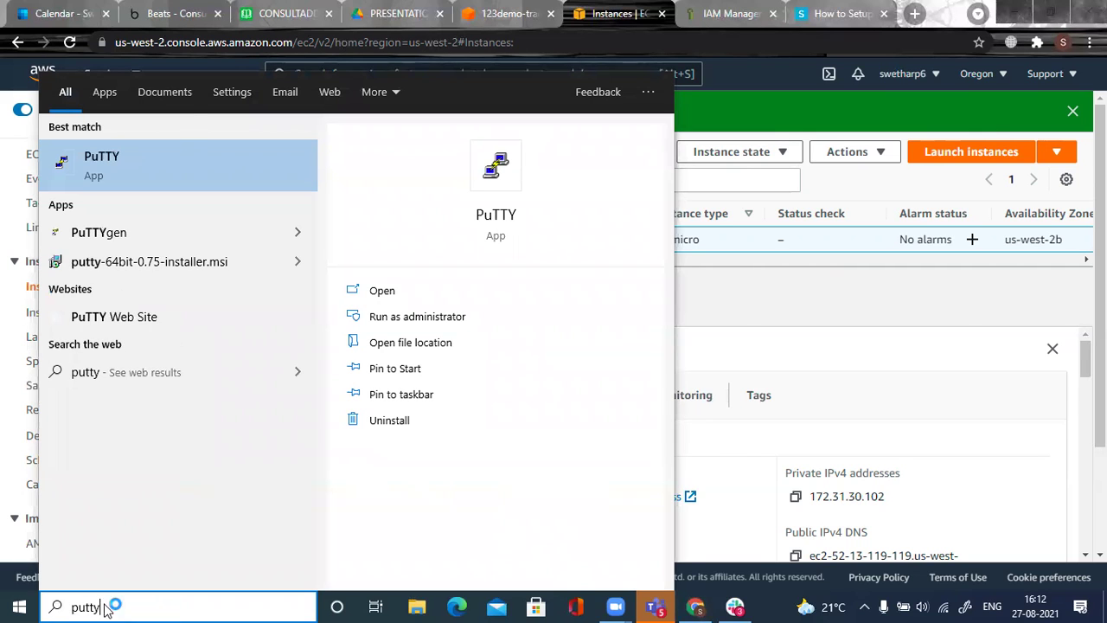
key("Return")
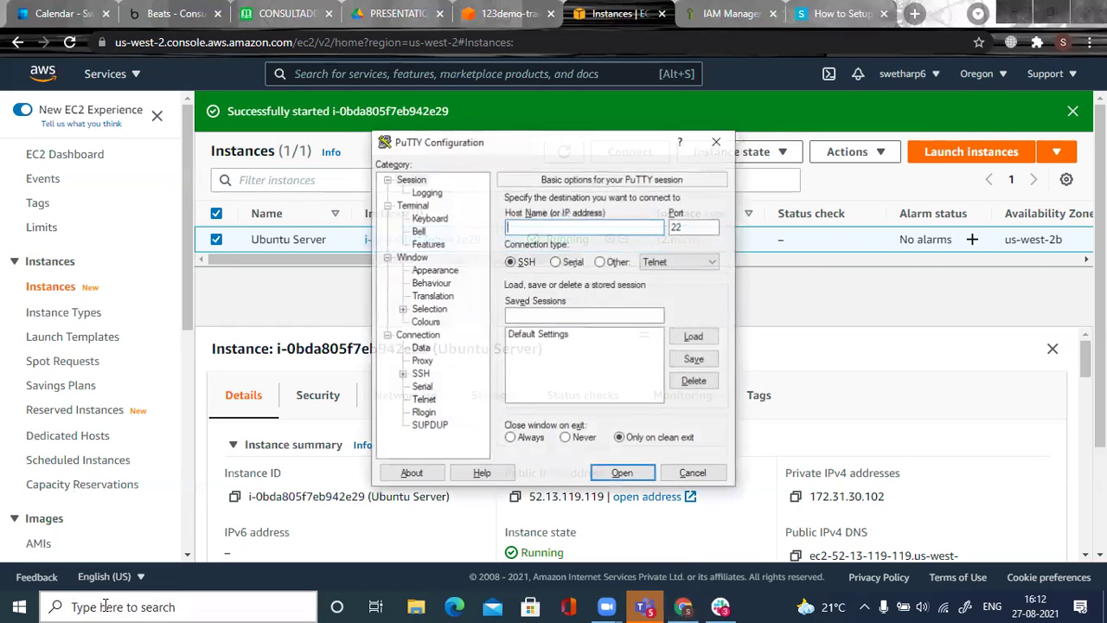
left_click(401, 375)
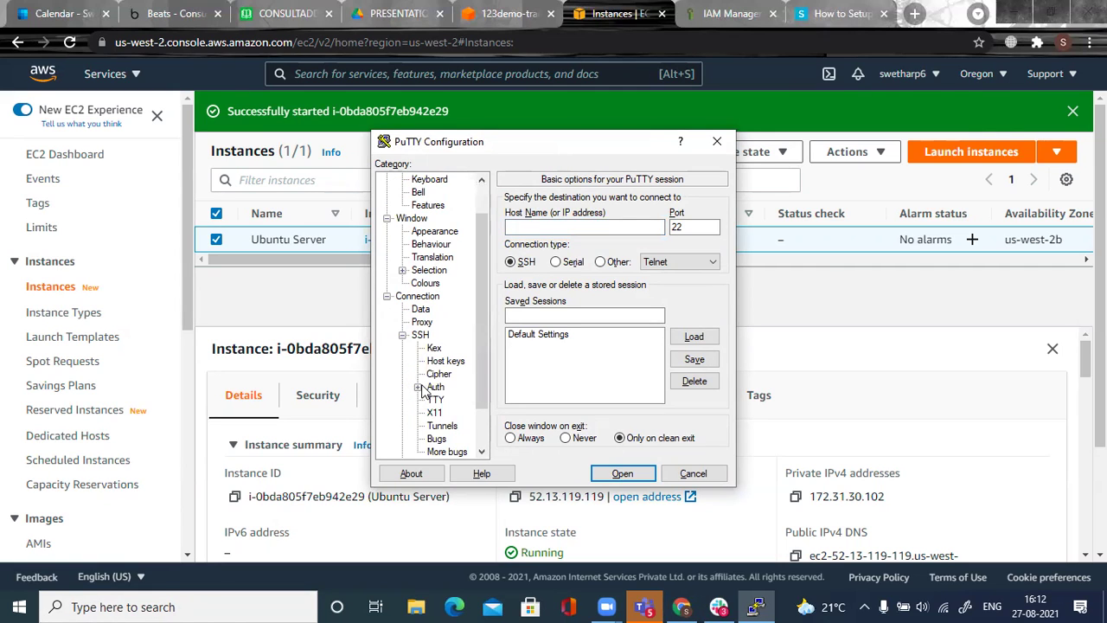
left_click(435, 387)
left_click(684, 367)
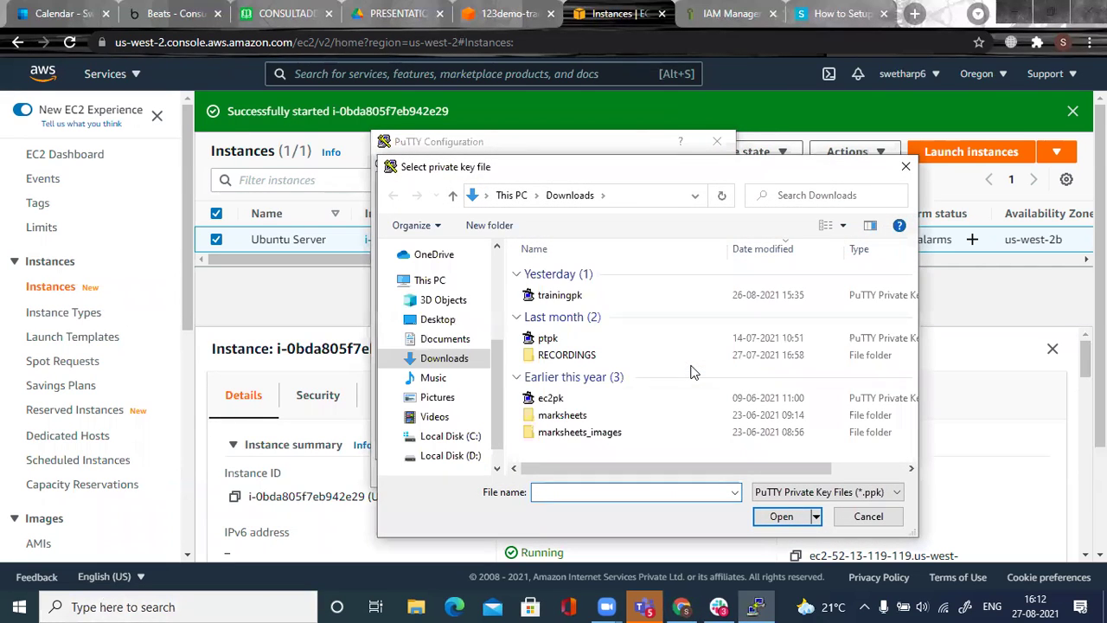
left_click(577, 298)
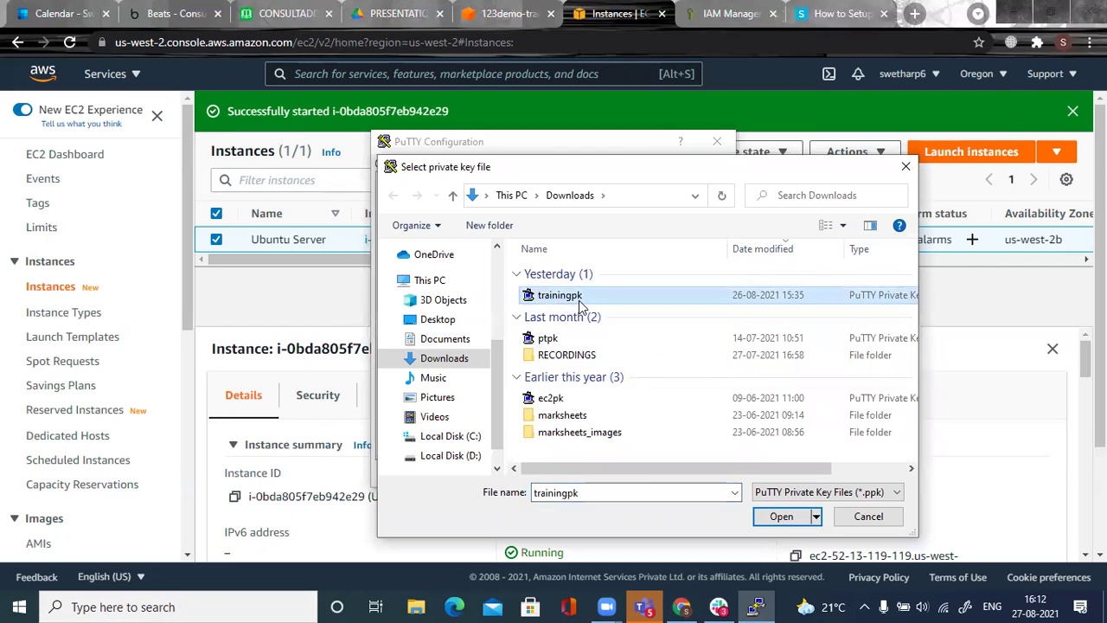
left_click(777, 521)
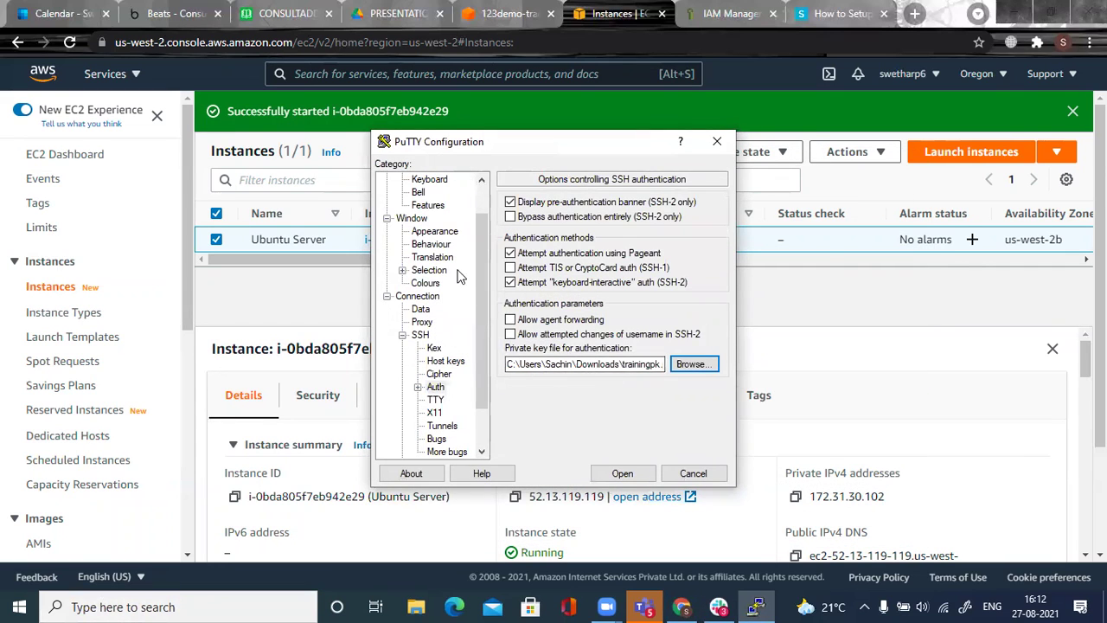
scroll(473, 256, "up", 1)
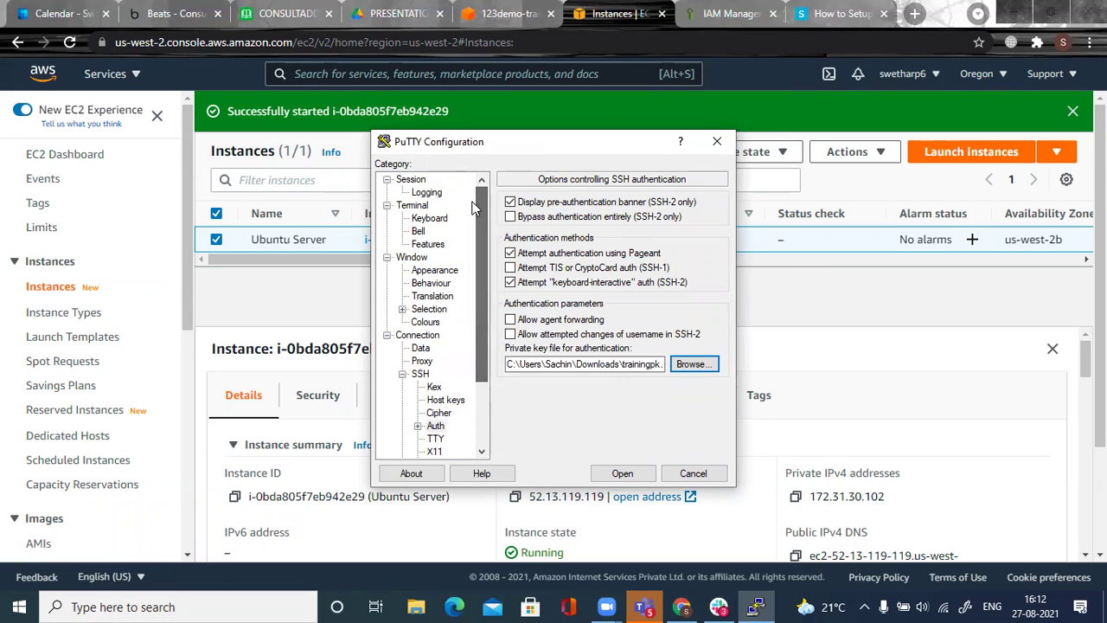
left_click(411, 180)
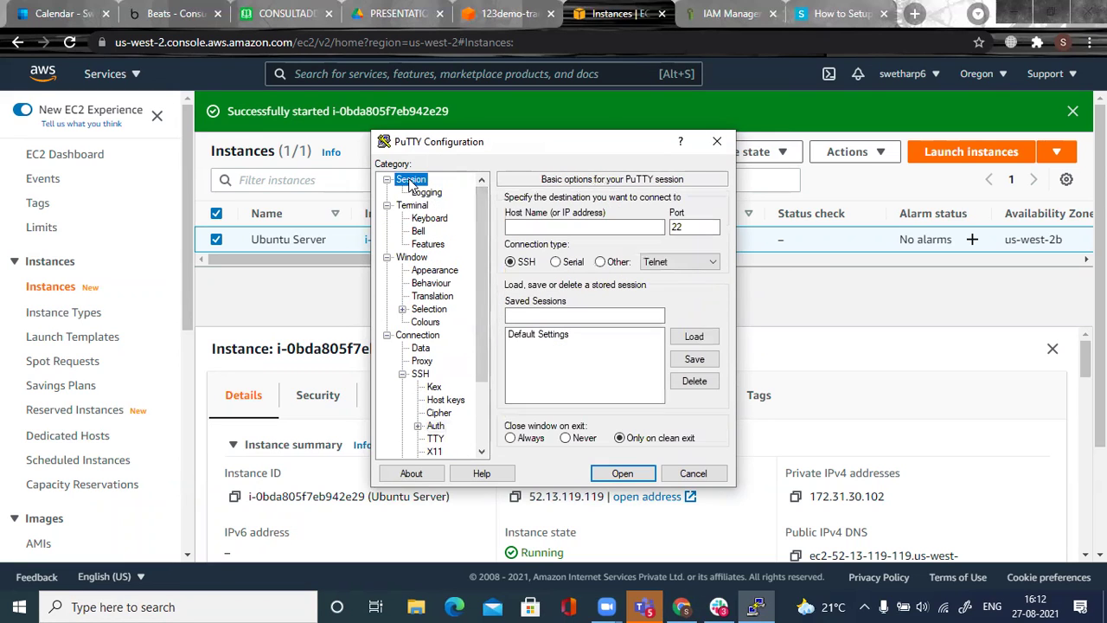
left_click(557, 226)
type("u")
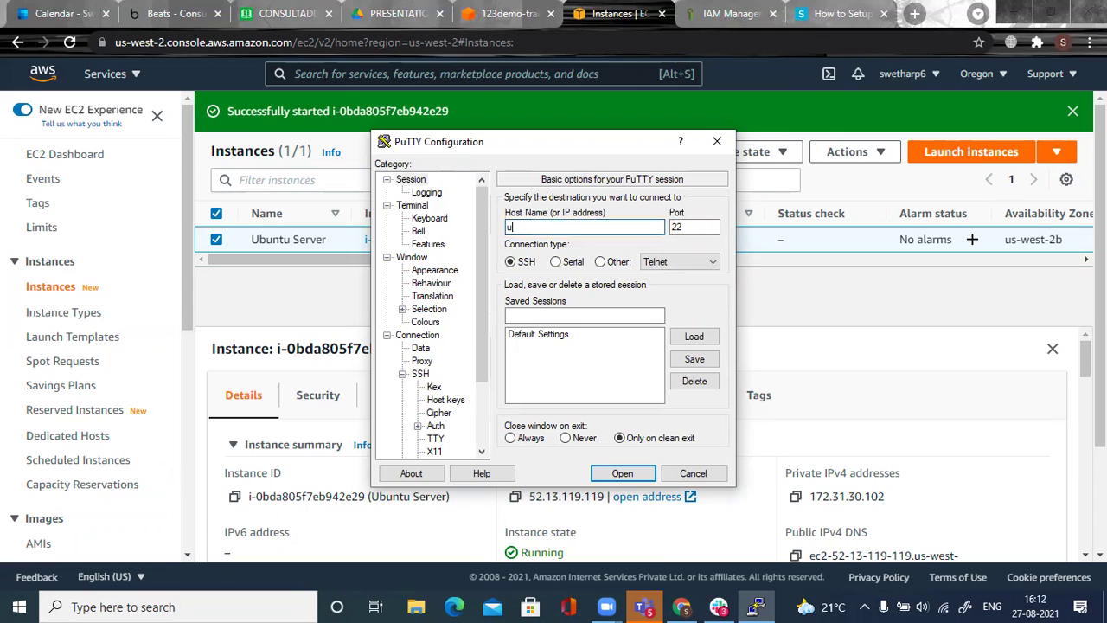
type("butu")
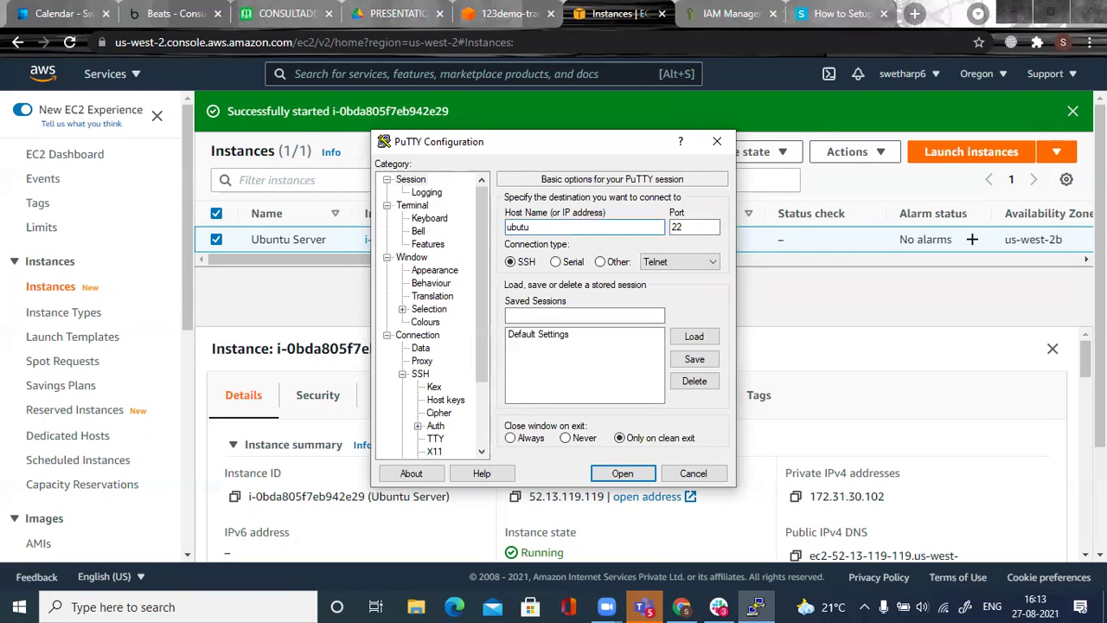
type("@")
left_click(522, 226)
type("n")
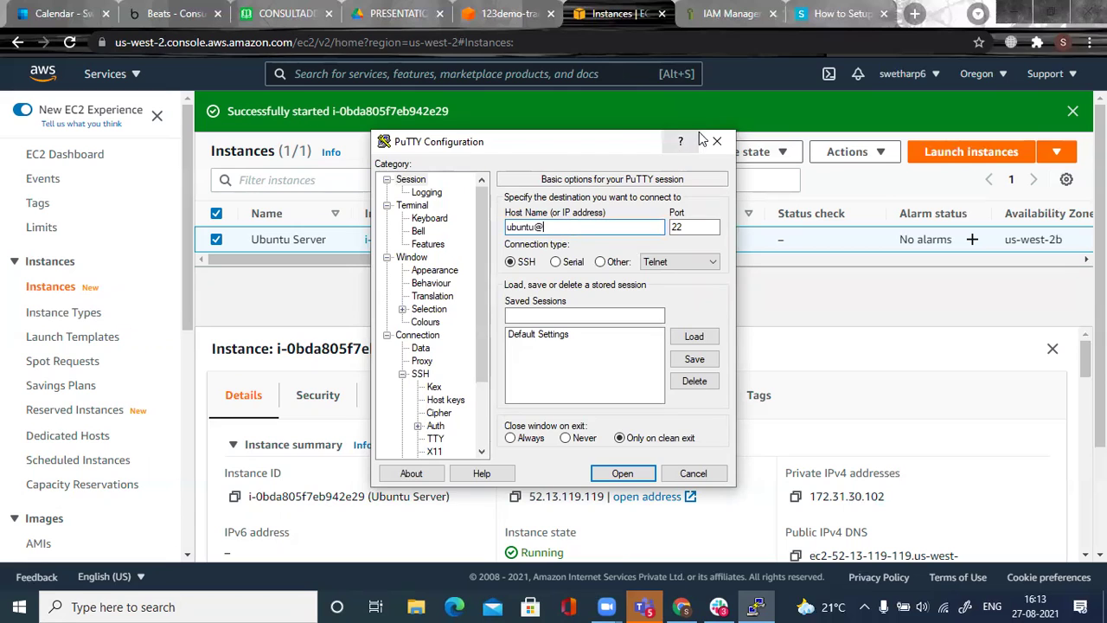
left_click(516, 499)
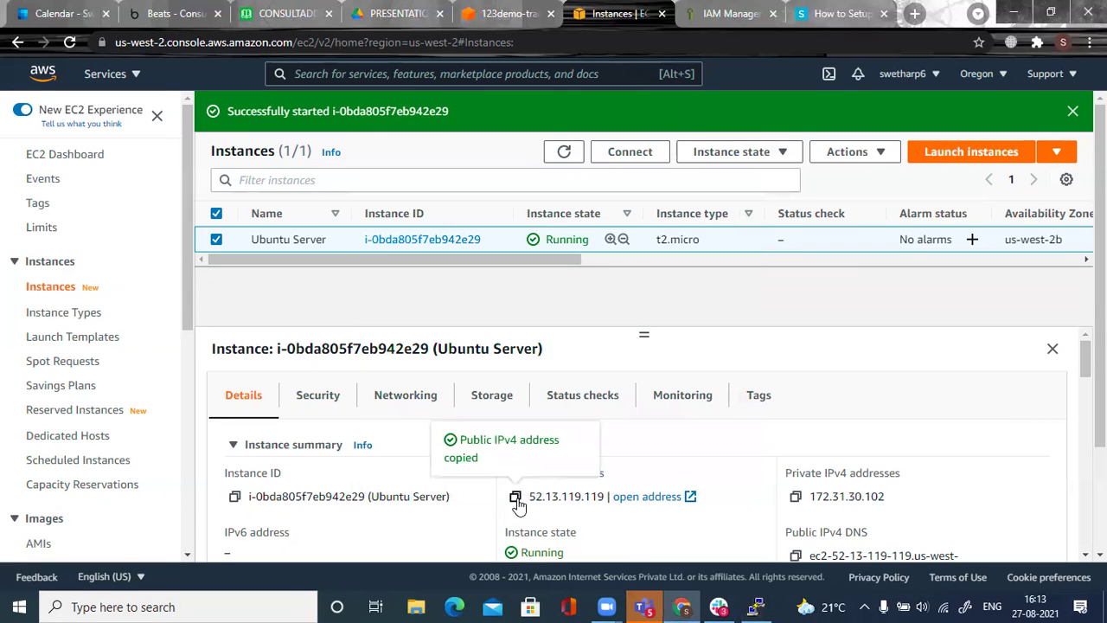
left_click(755, 607)
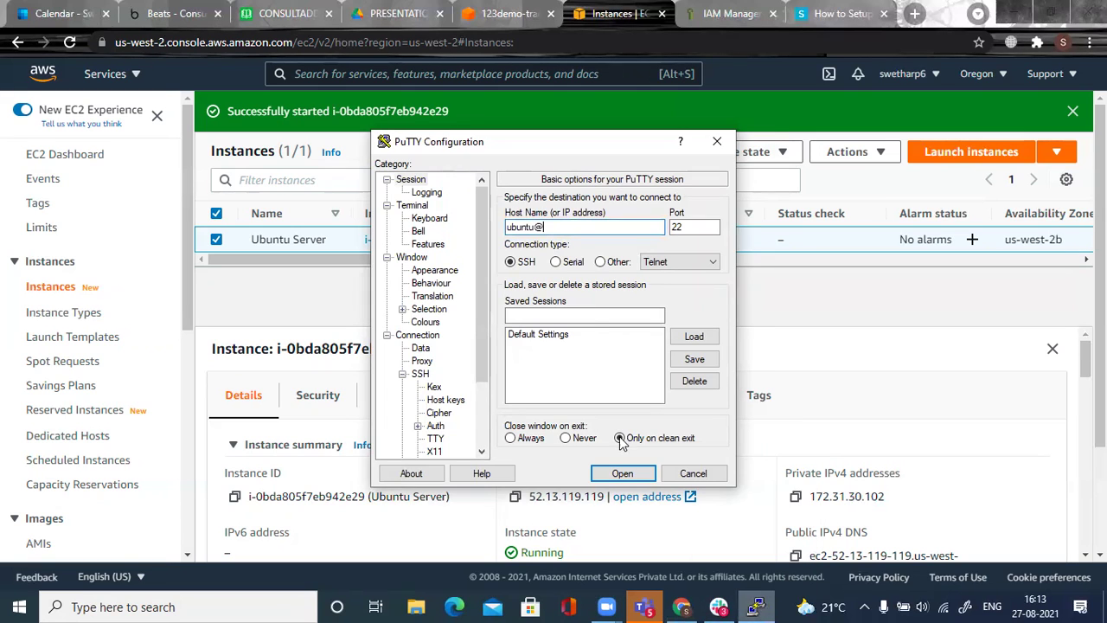
key("ctrl+v")
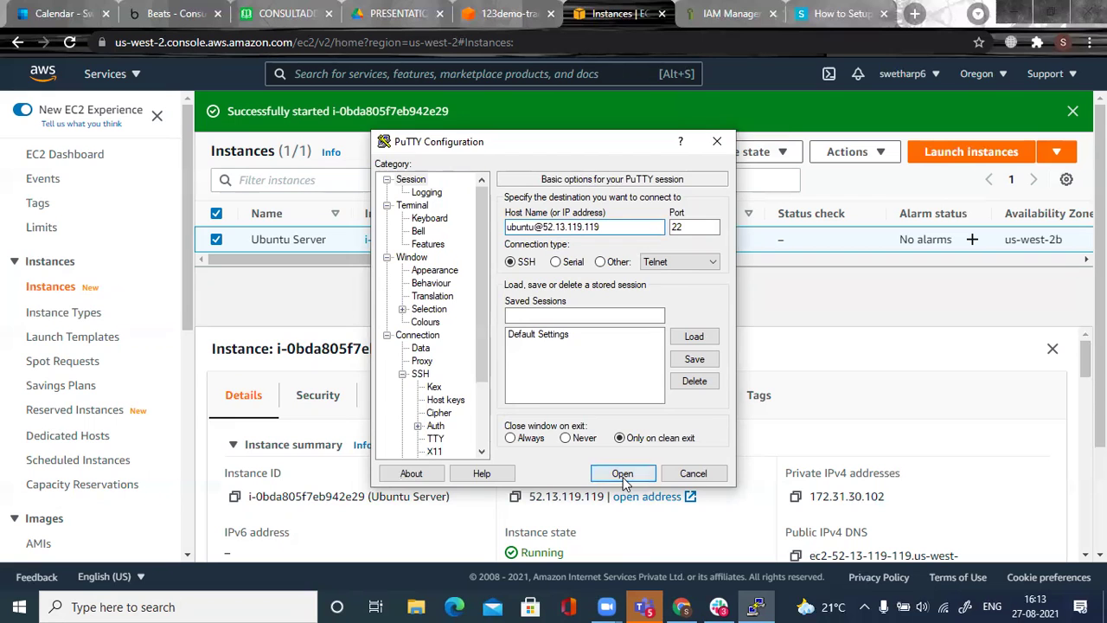
left_click(623, 474)
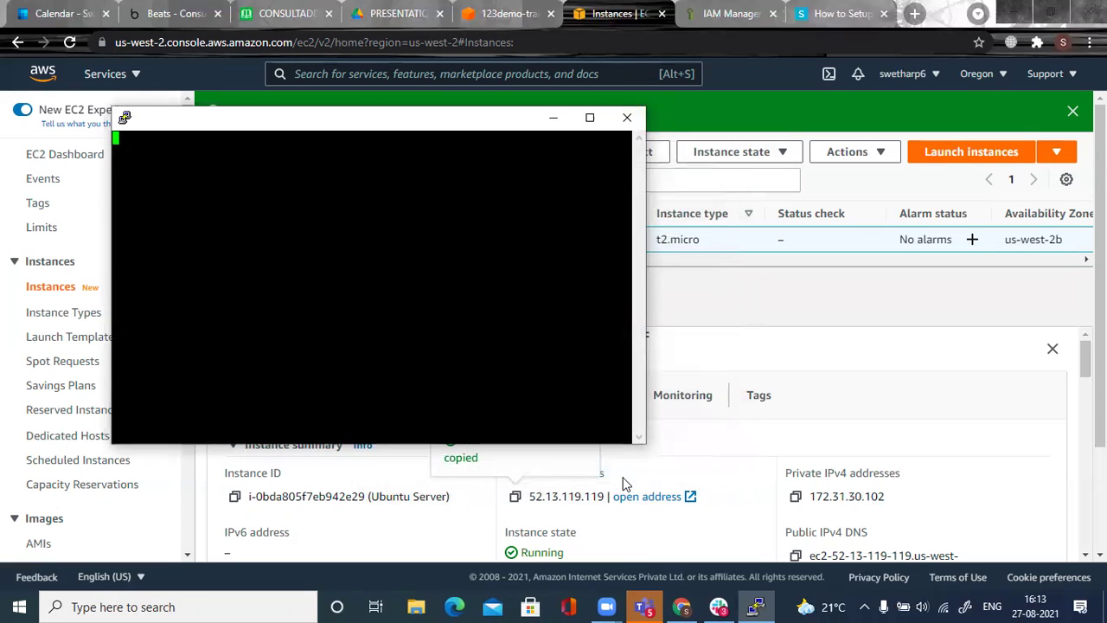
Accept the server's host key and switch the PuTTY terminal to system colours.
left_click(408, 399)
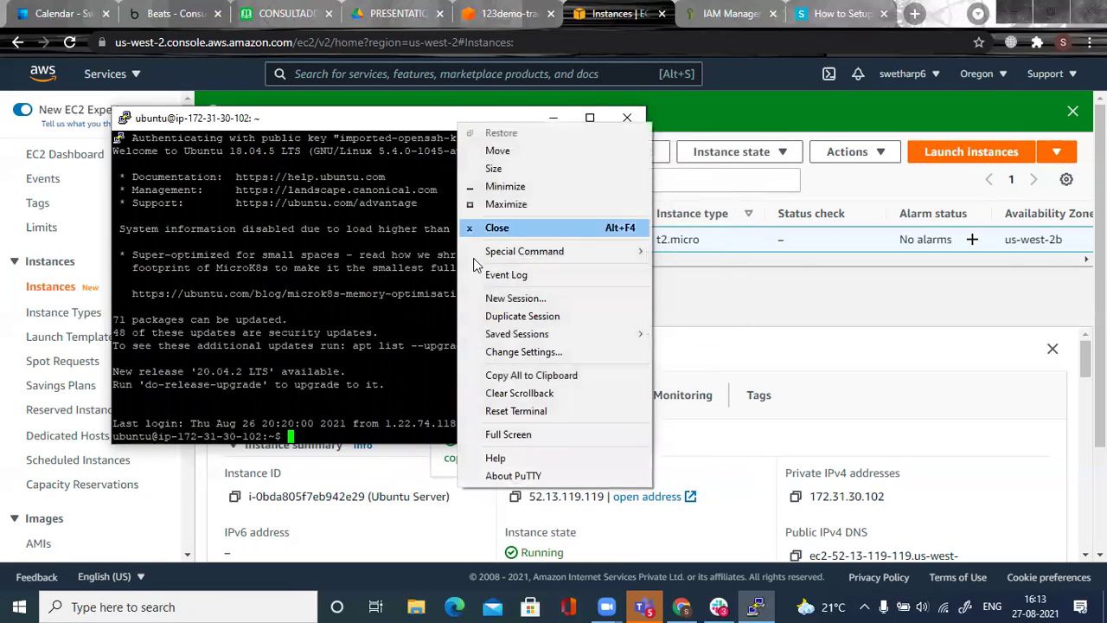
left_click(512, 356)
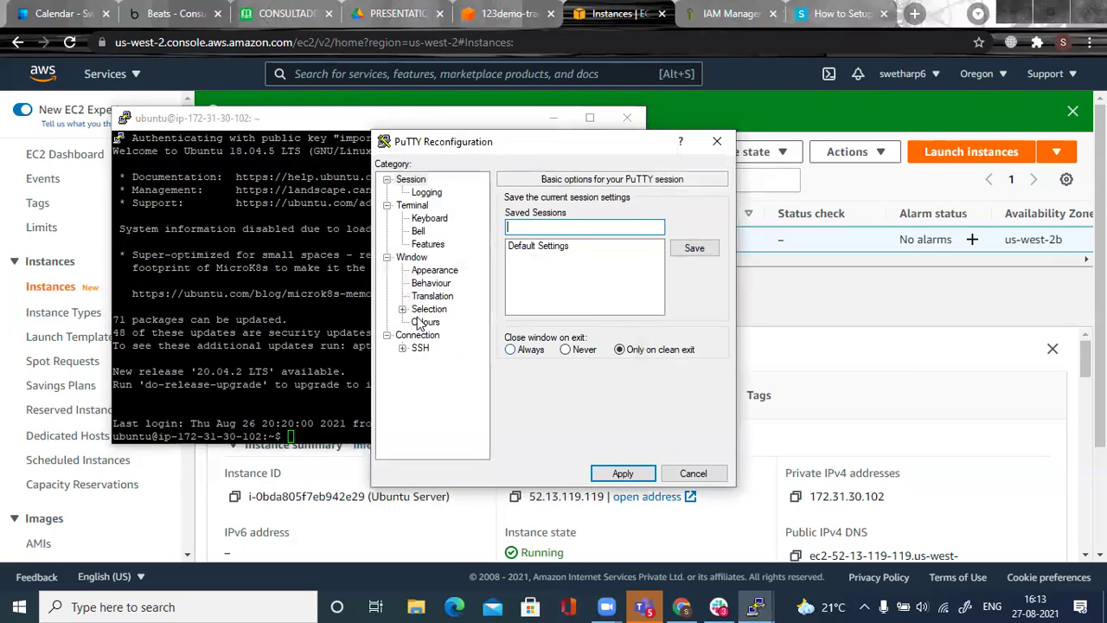
left_click(425, 325)
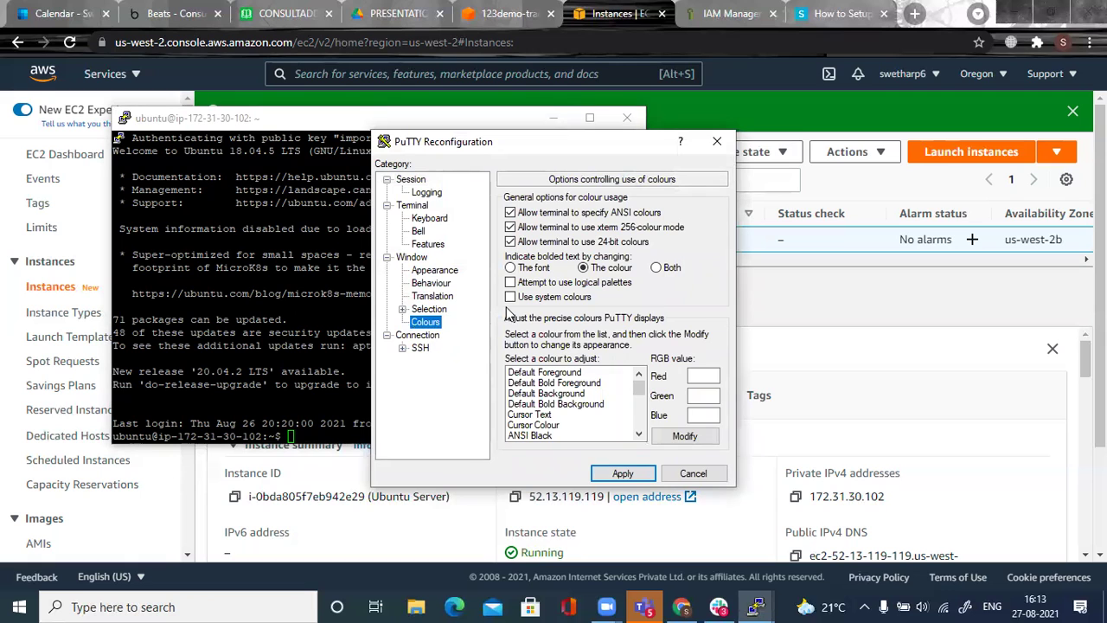
left_click(512, 300)
left_click(621, 472)
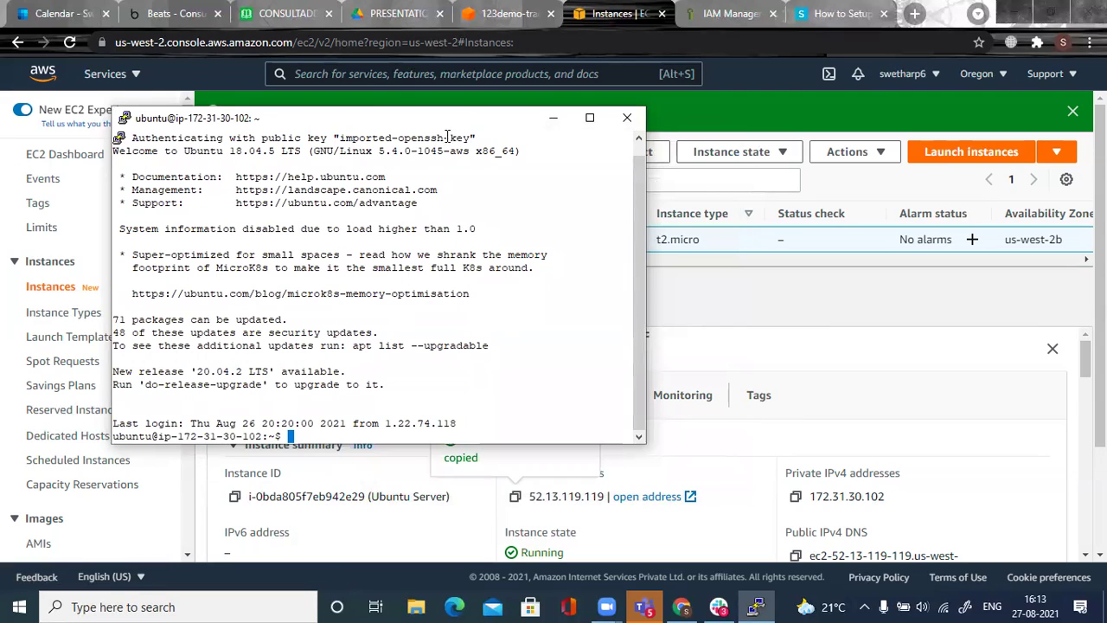
right_click(468, 119)
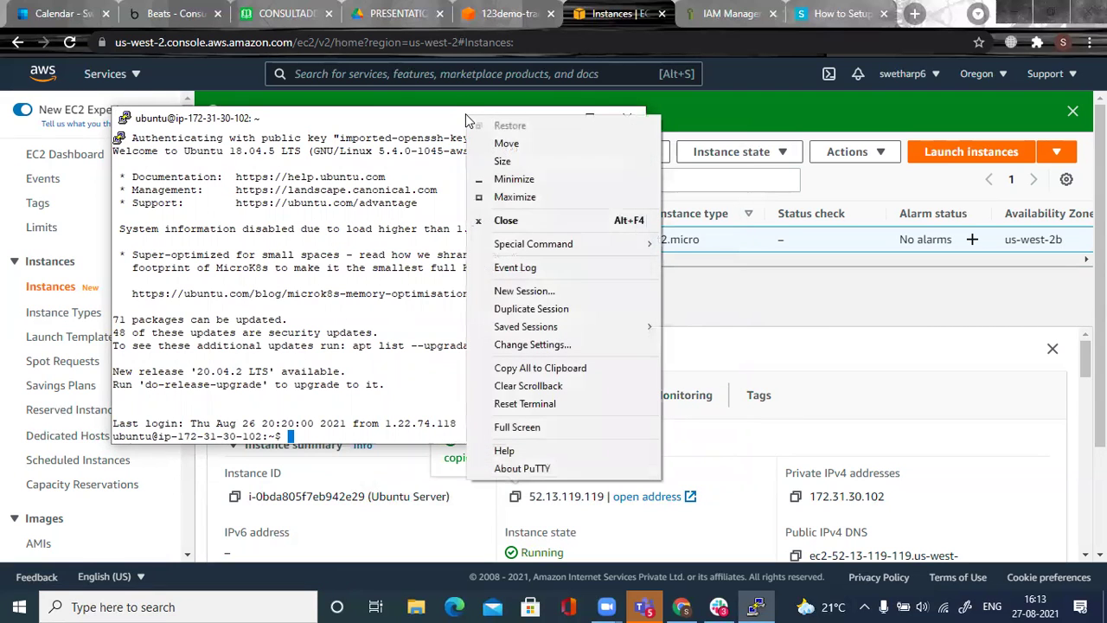
left_click(498, 308)
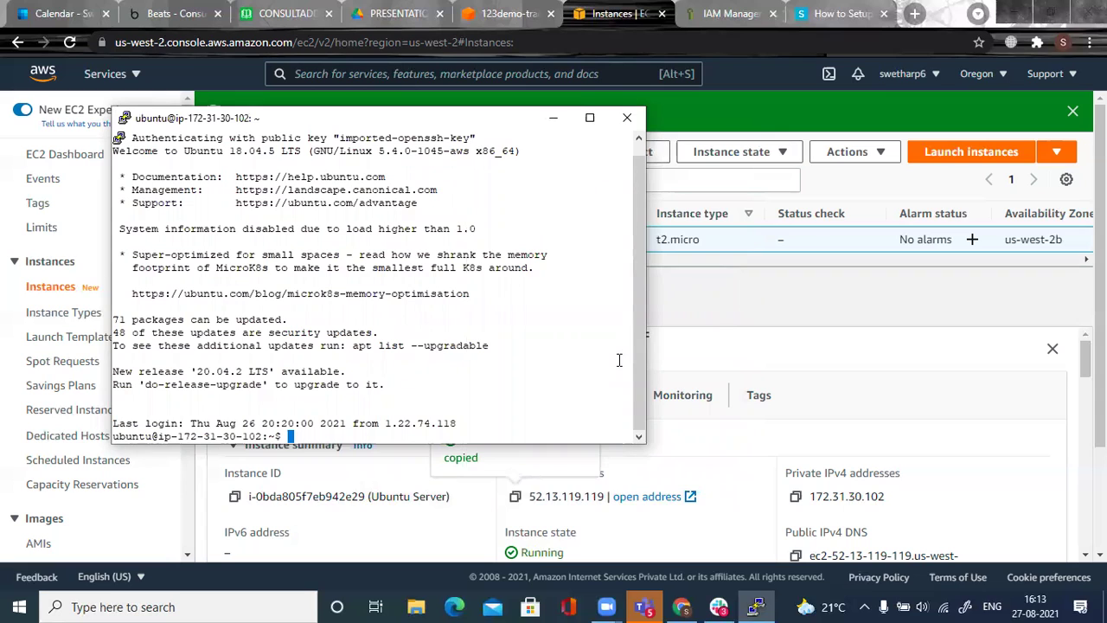
List the home directory and activate the env virtualenv with 'source env/bin/activate'.
type("ls")
key("Return")
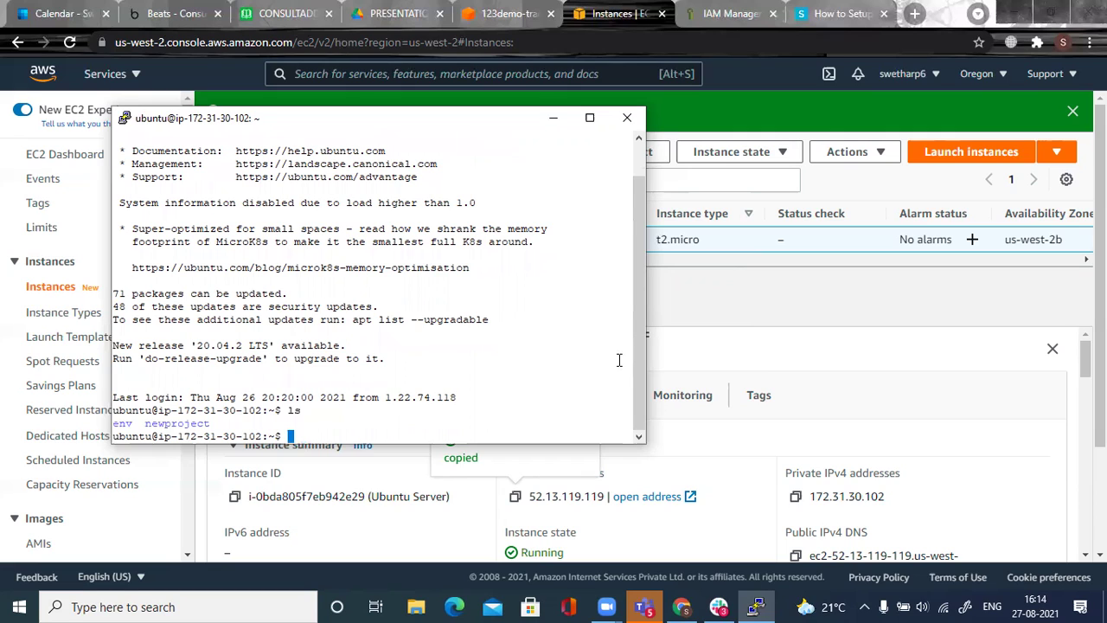
type("sou")
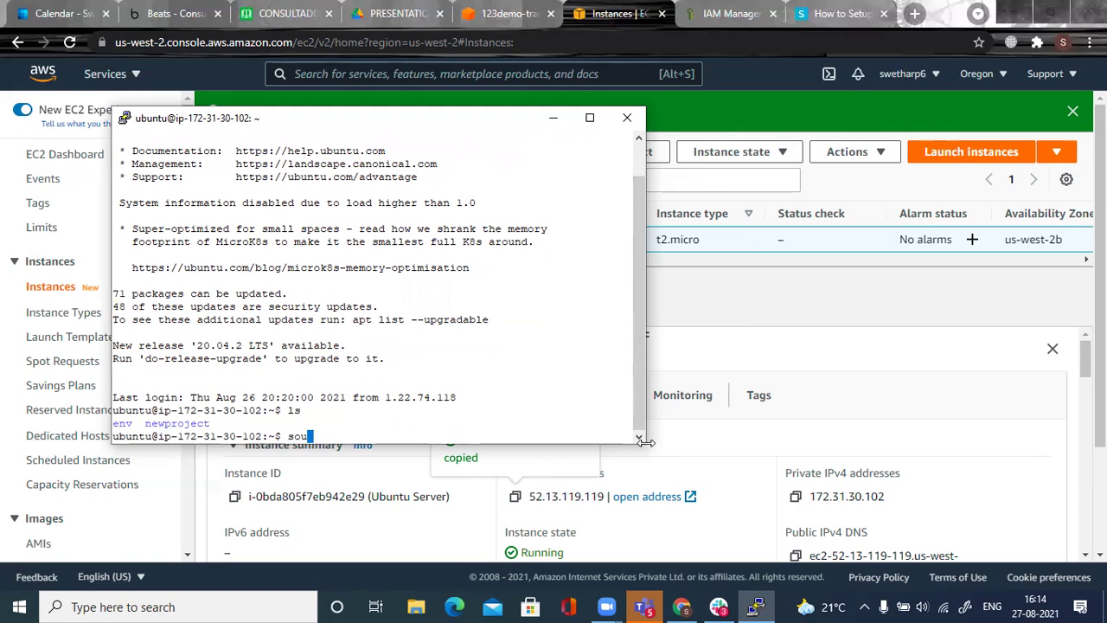
left_click_drag(645, 442, 783, 535)
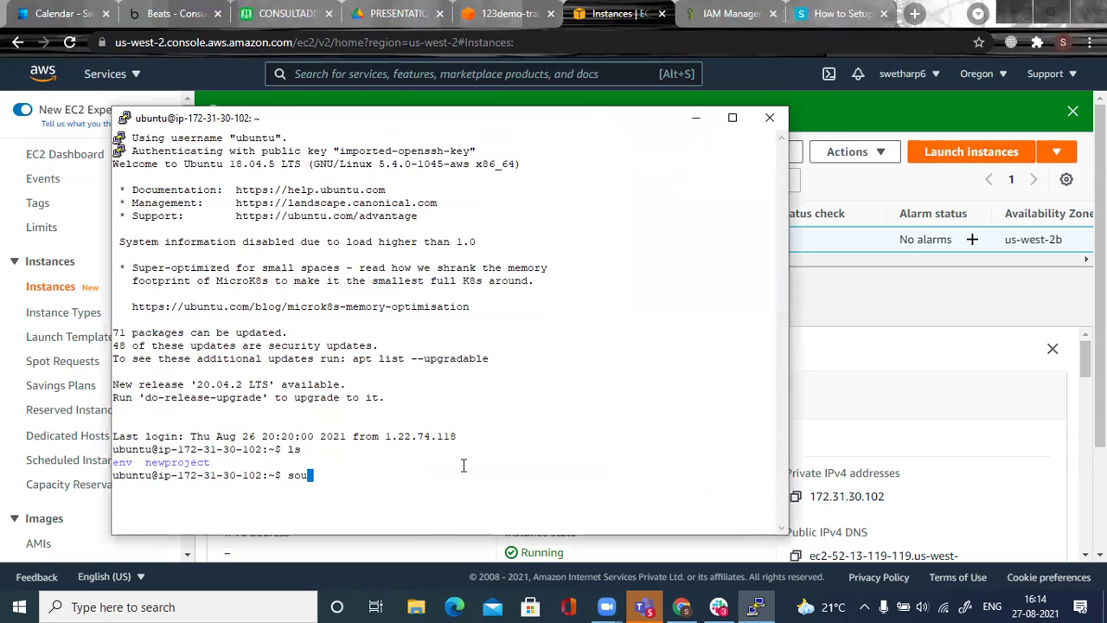
type("rce ")
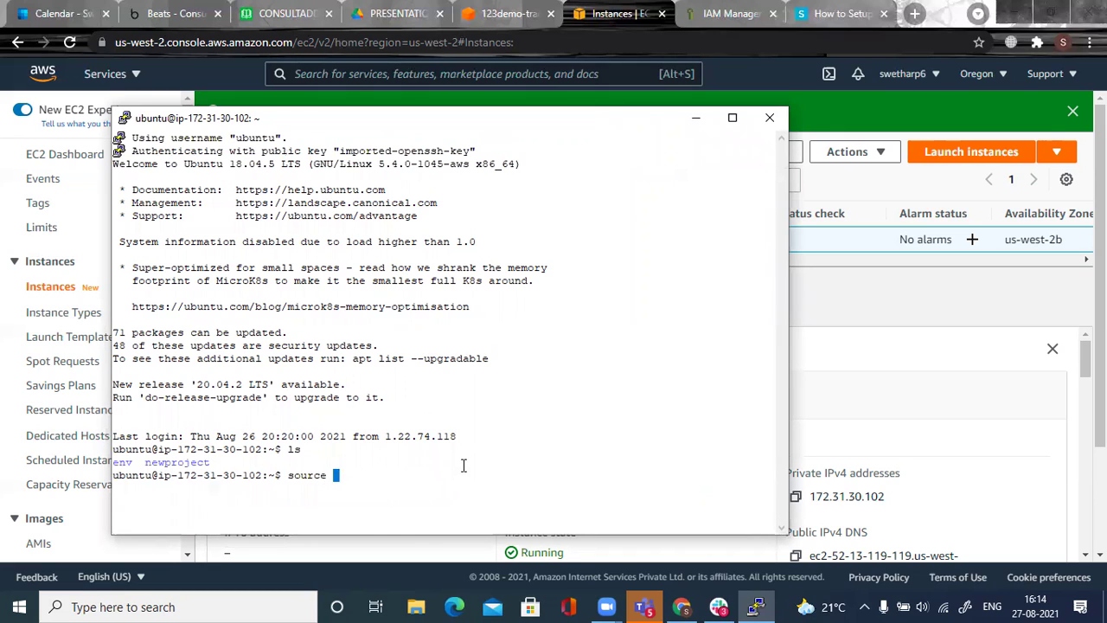
type("env/bin/activate")
key("Return")
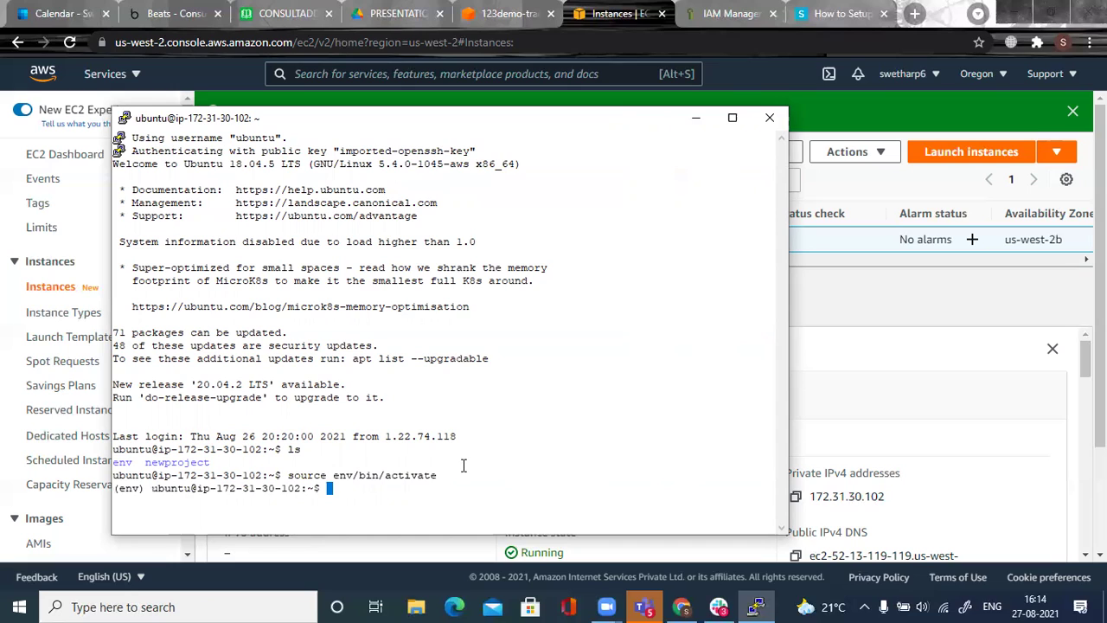
type("cd newp")
key("BackSpace")
key("BackSpace")
key("BackSpace")
key("BackSpace")
key("BackSpace")
key("BackSpace")
key("BackSpace")
Bring up the S3 tutorial's Installation section with the boto3 and django-storages pip commands.
left_click(808, 28)
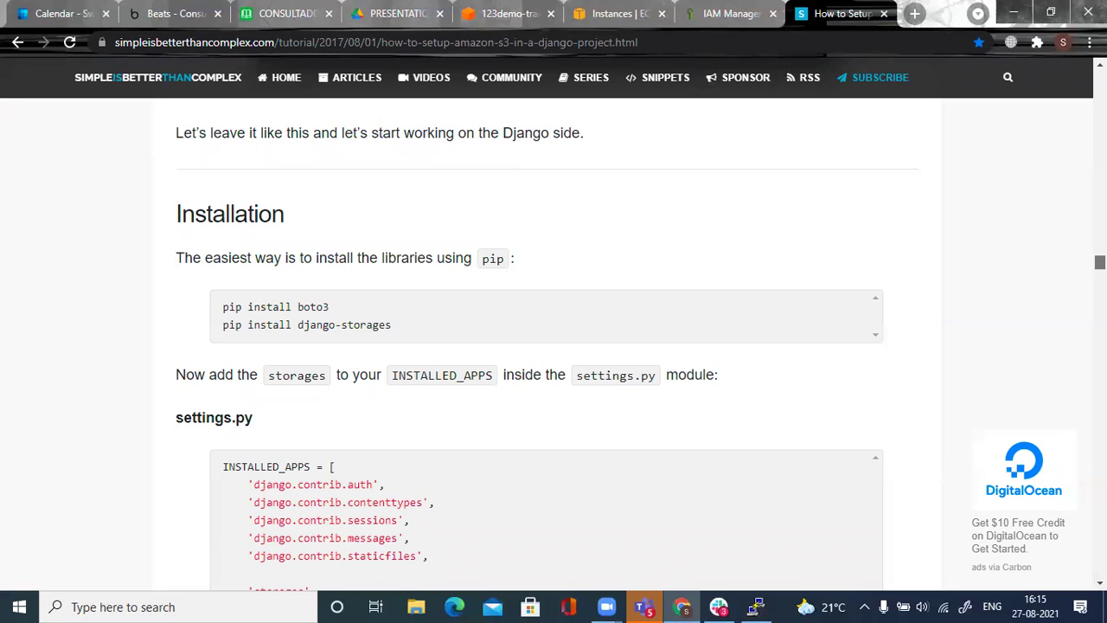
scroll(1097, 260, "up", 5)
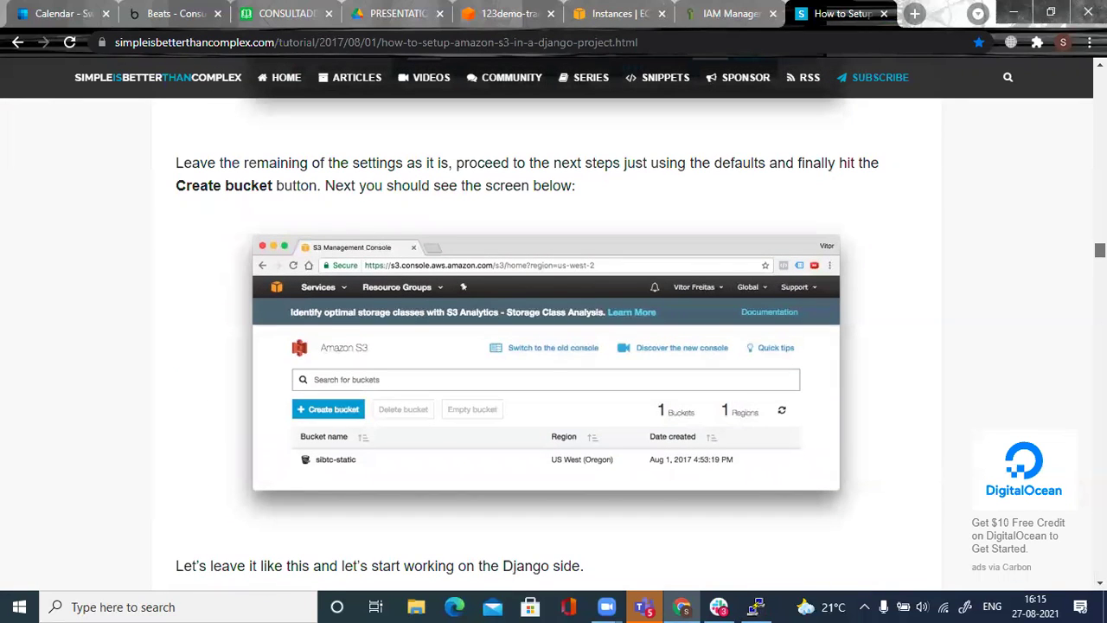
scroll(554, 329, "up", 4)
scroll(553, 328, "down", 4)
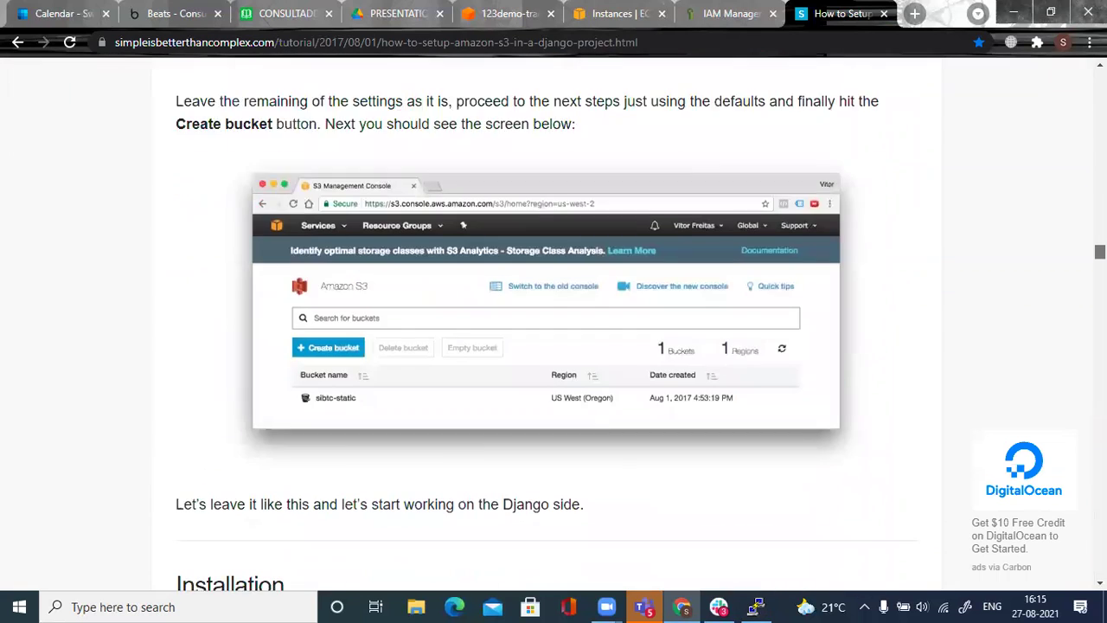
scroll(554, 329, "down", 6)
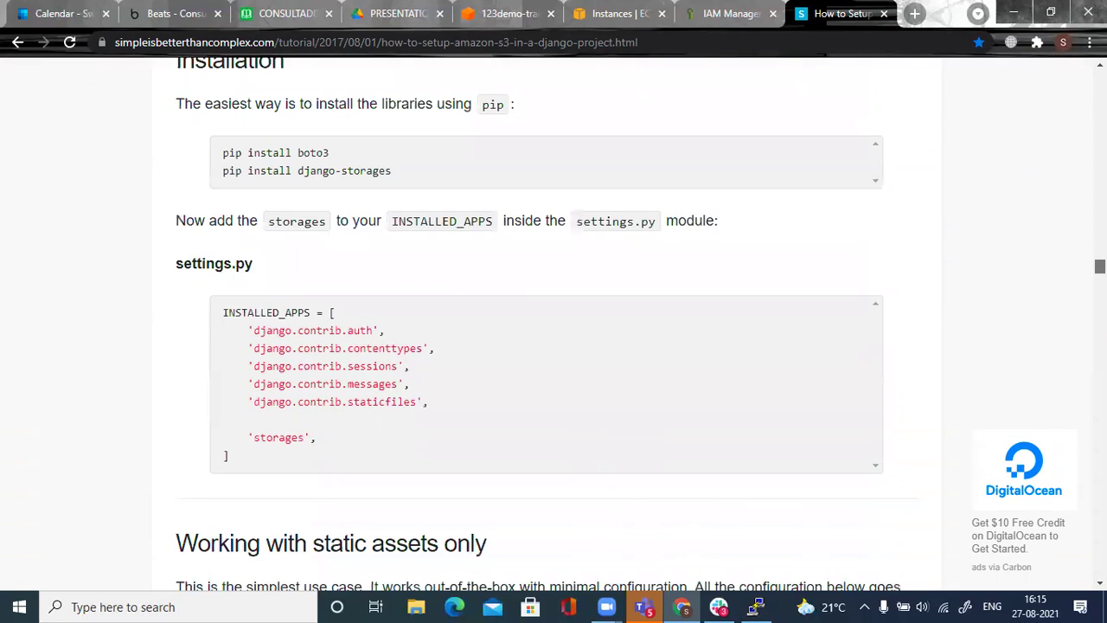
scroll(554, 329, "up", 1)
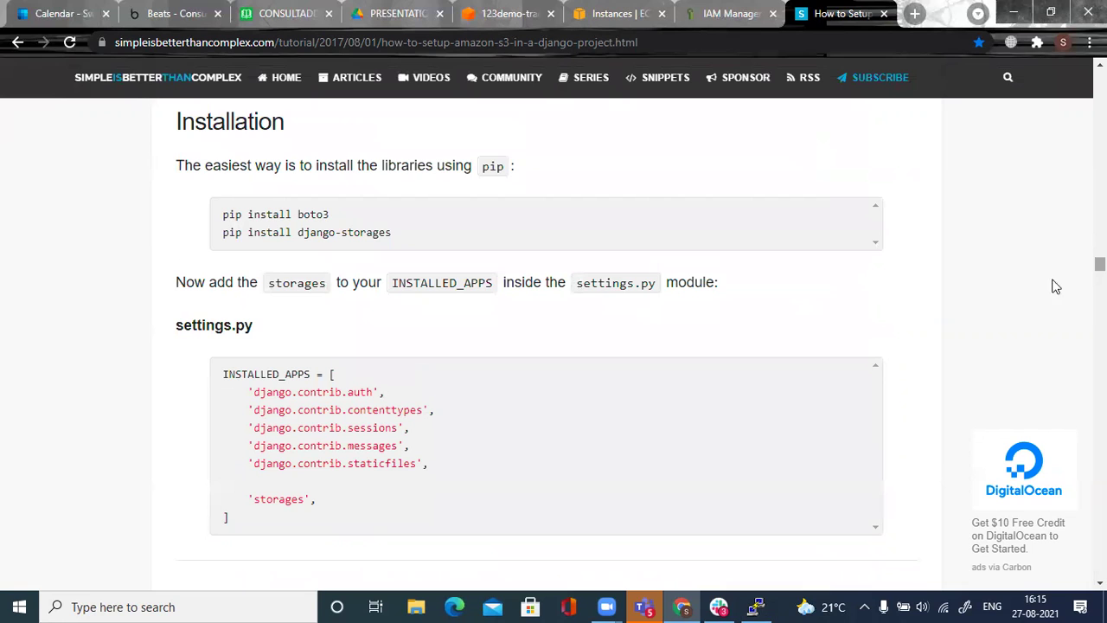
Run 'pip install boto3' in the env shell, then return to the tutorial page.
left_click(757, 607)
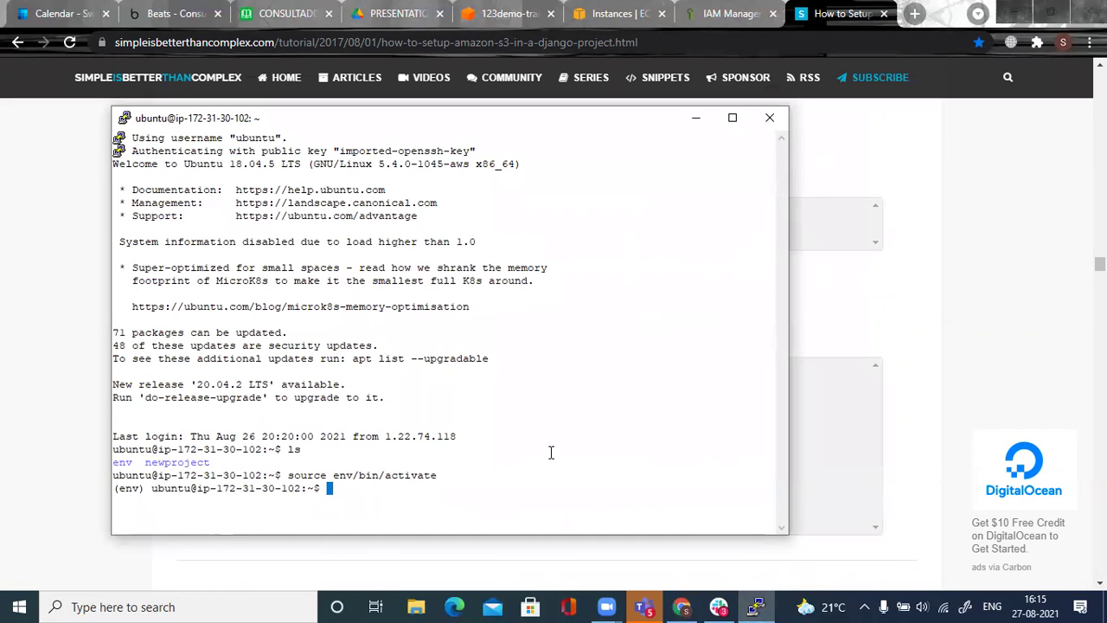
type("pip install boto3")
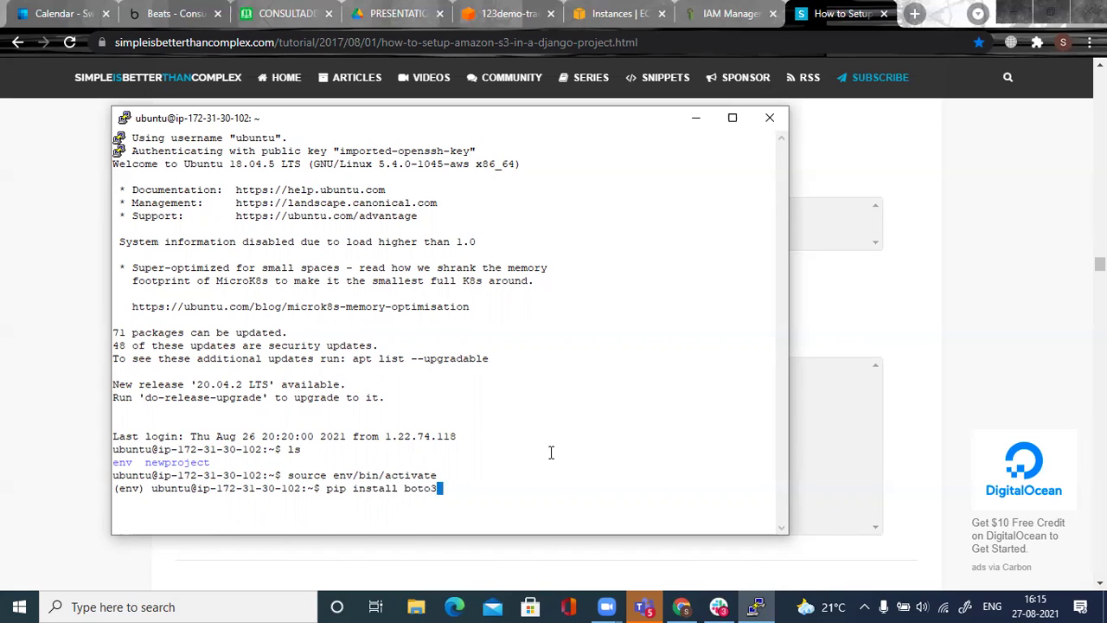
key("Return")
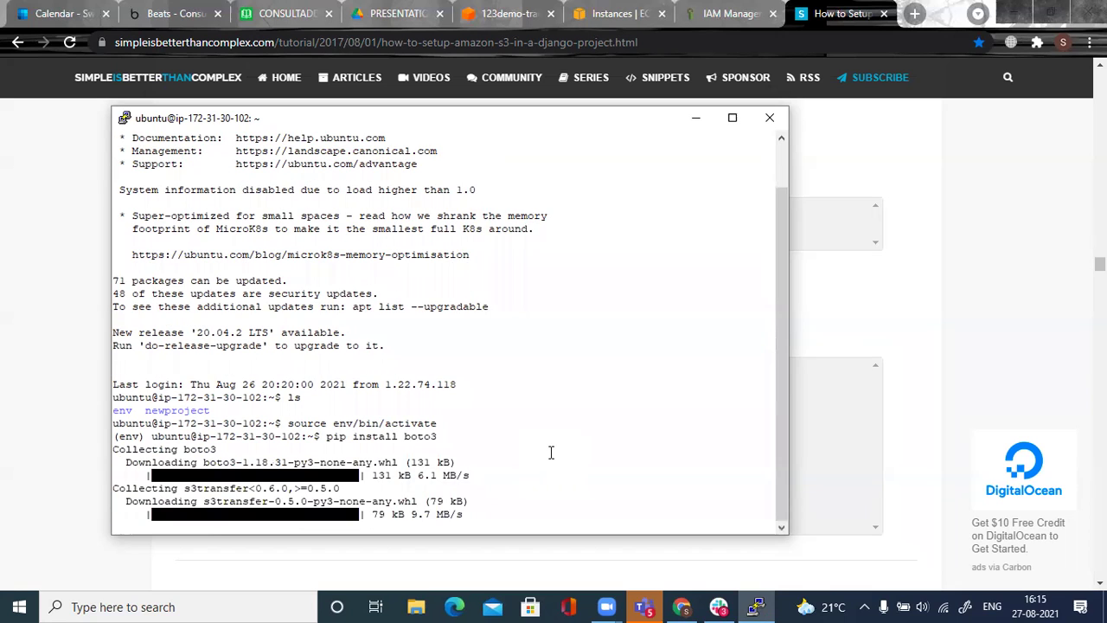
left_click(28, 321)
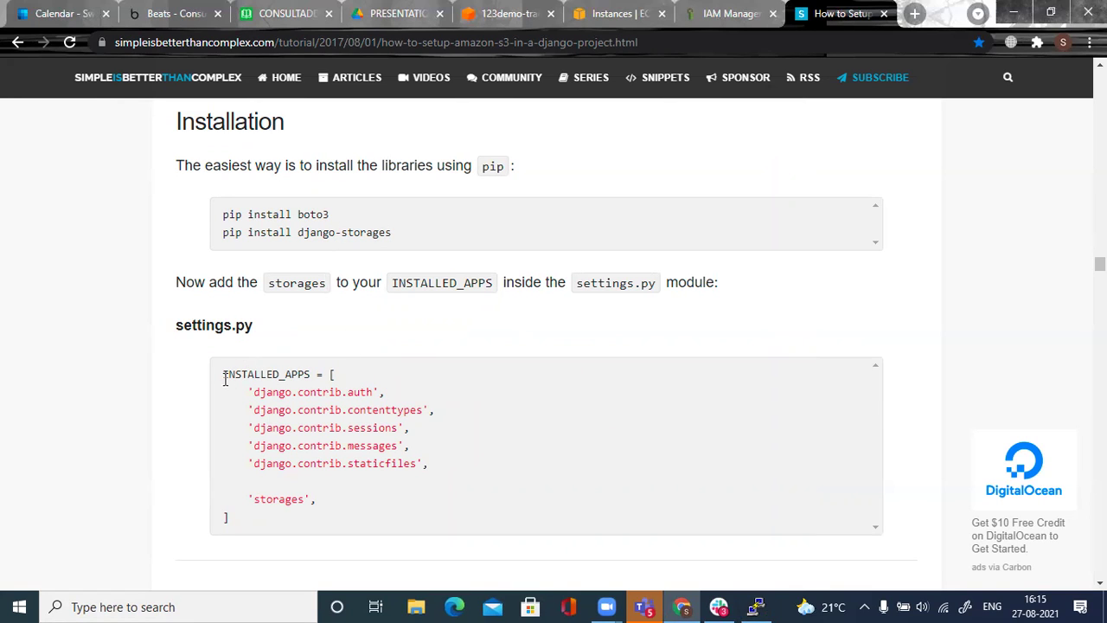
Review the tutorial's INSTALLED_APPS snippet with 'storages', then type 'pip install django-storages' in the terminal.
left_click_drag(227, 373, 329, 374)
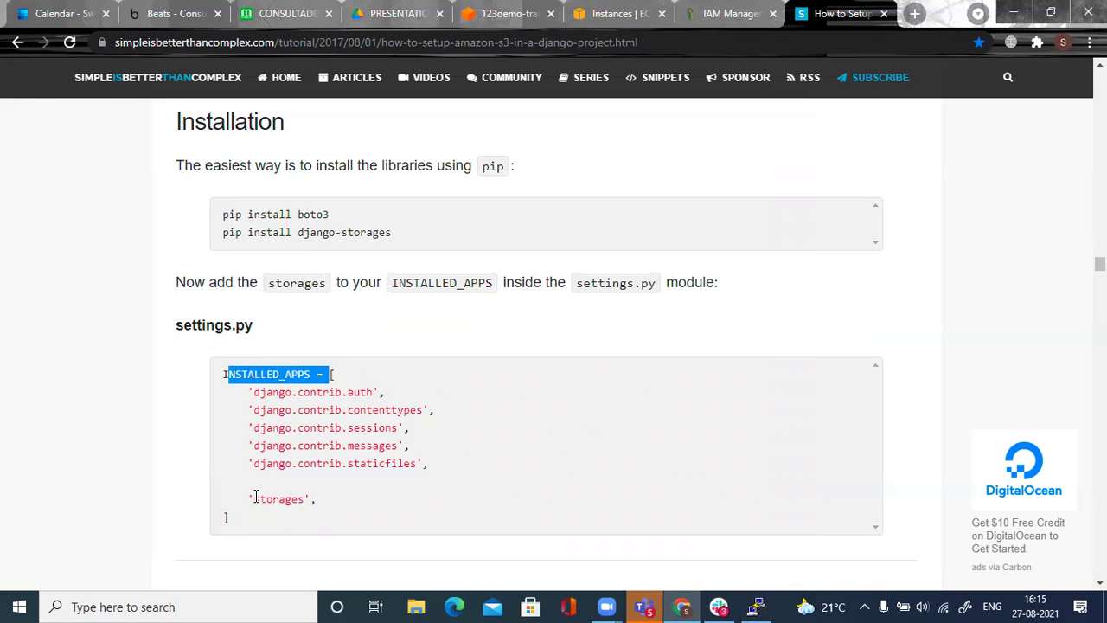
left_click_drag(252, 499, 330, 506)
left_click(393, 498)
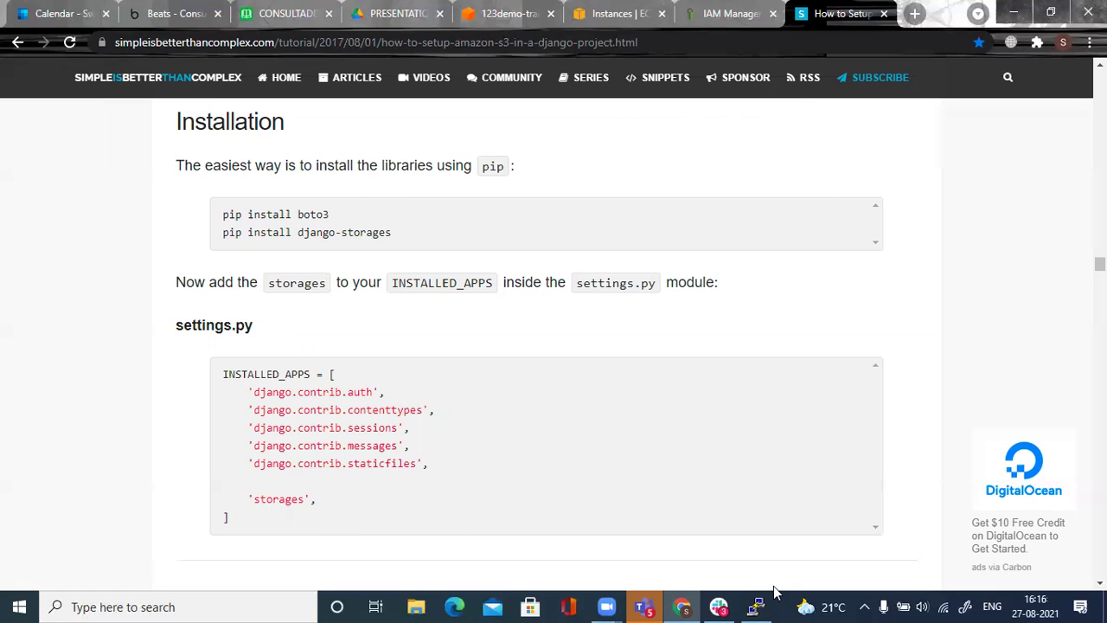
left_click(755, 606)
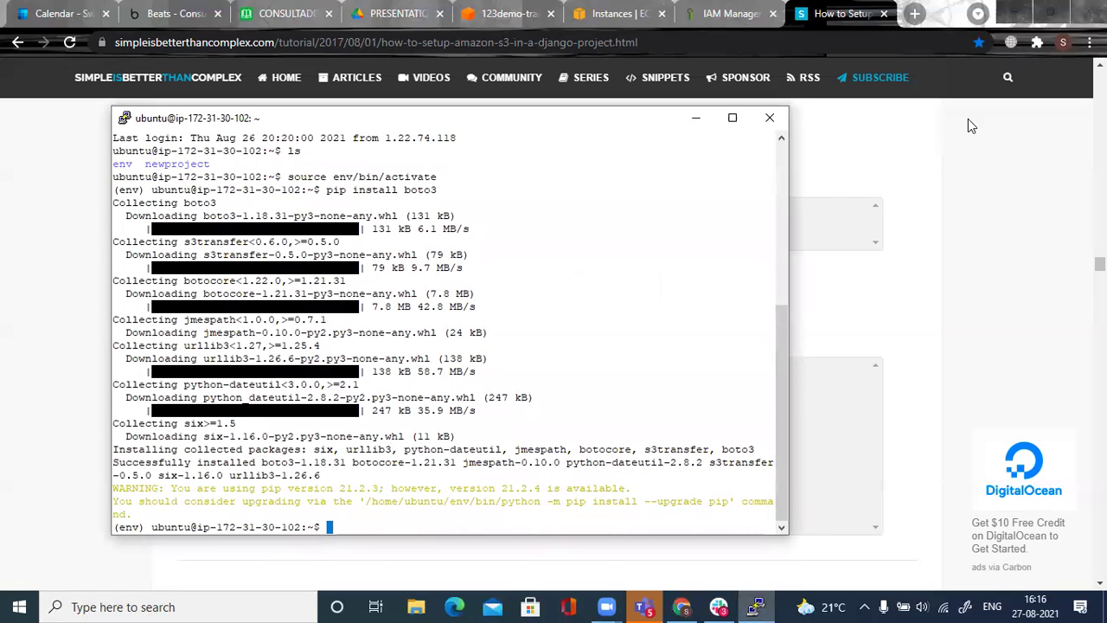
type("pip install ")
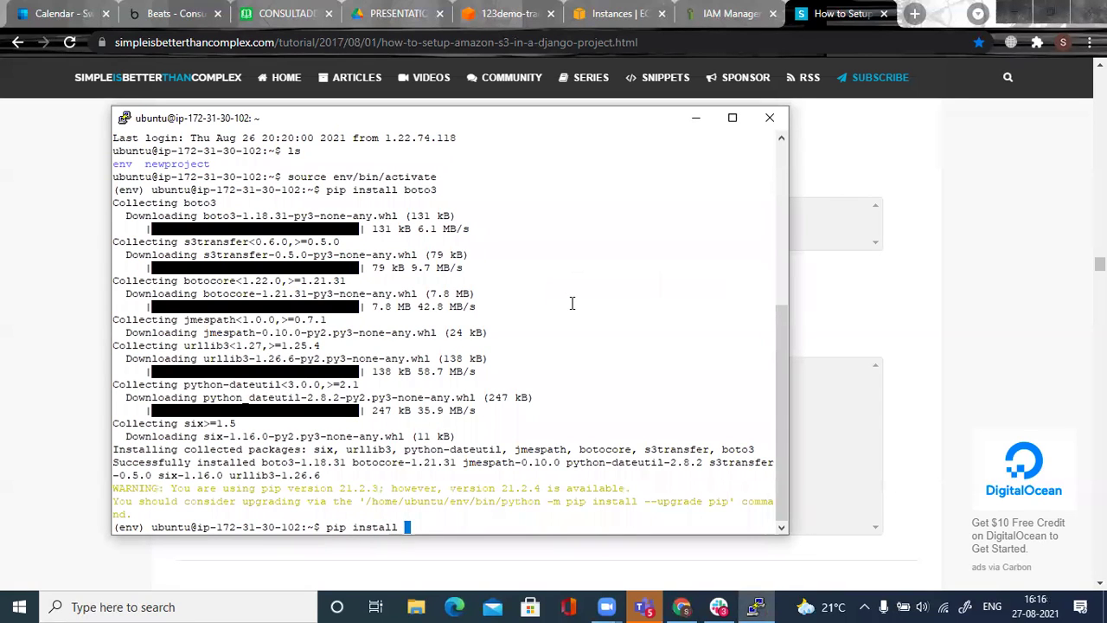
type("django-storages")
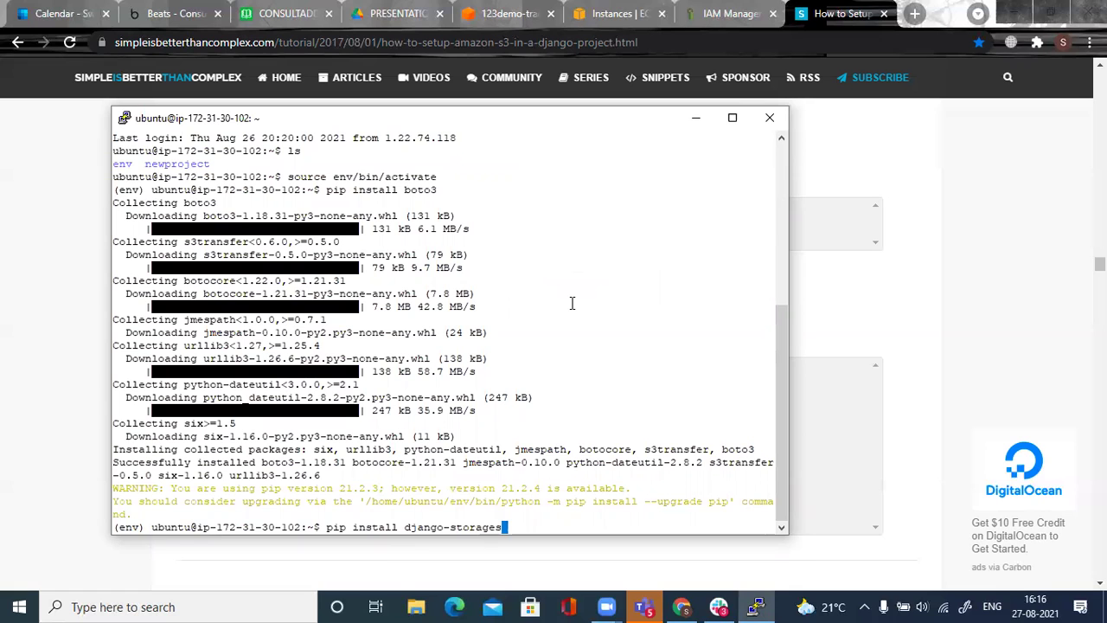
Install django-storages 1.11.1, minimize Chrome, and widen the PuTTY window.
key("Return")
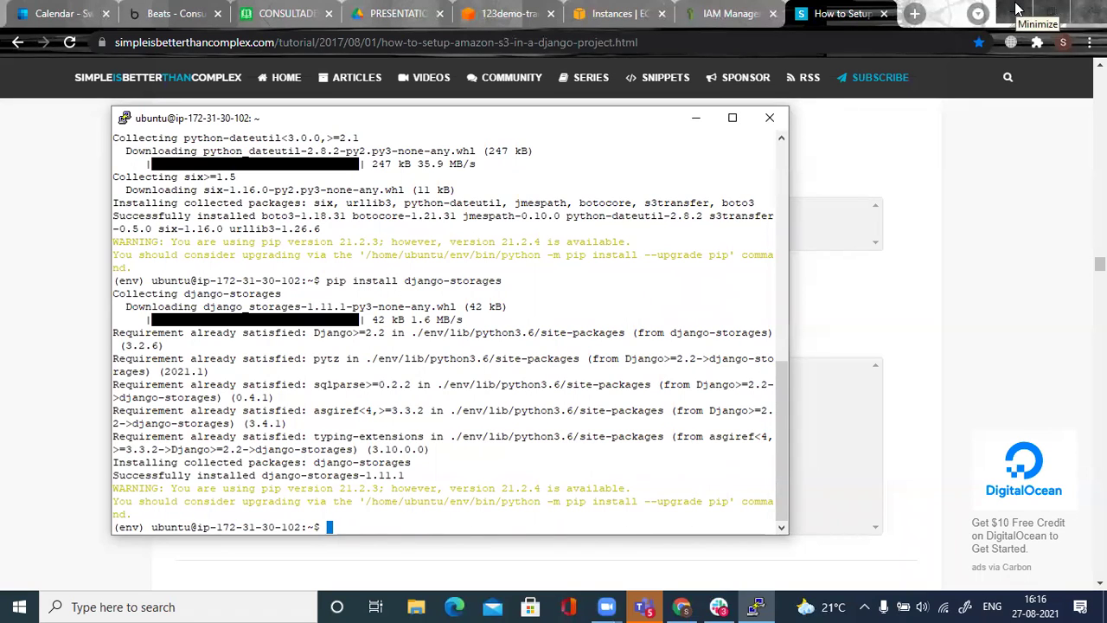
left_click(1017, 8)
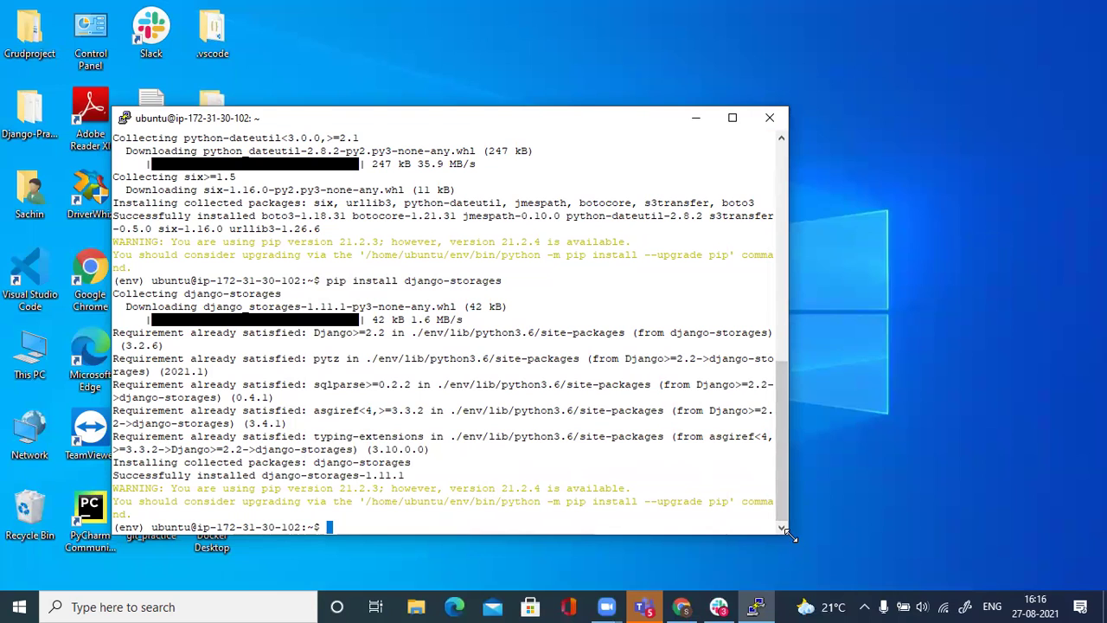
left_click_drag(789, 536, 847, 548)
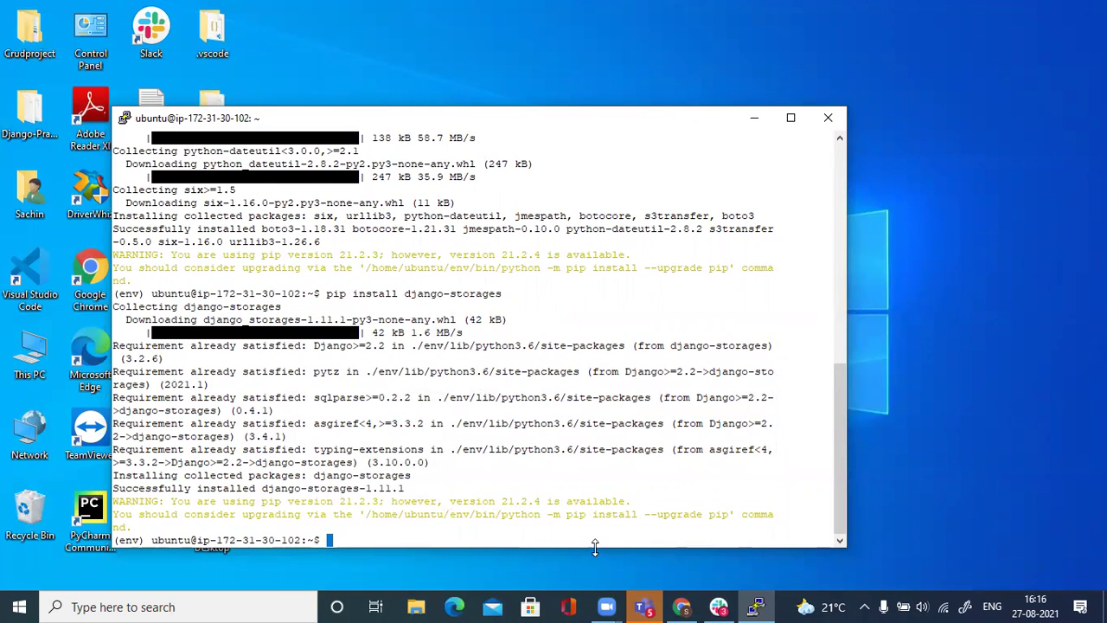
Make the terminal taller, list the home folder, and change into newproject.
left_click_drag(595, 547, 596, 575)
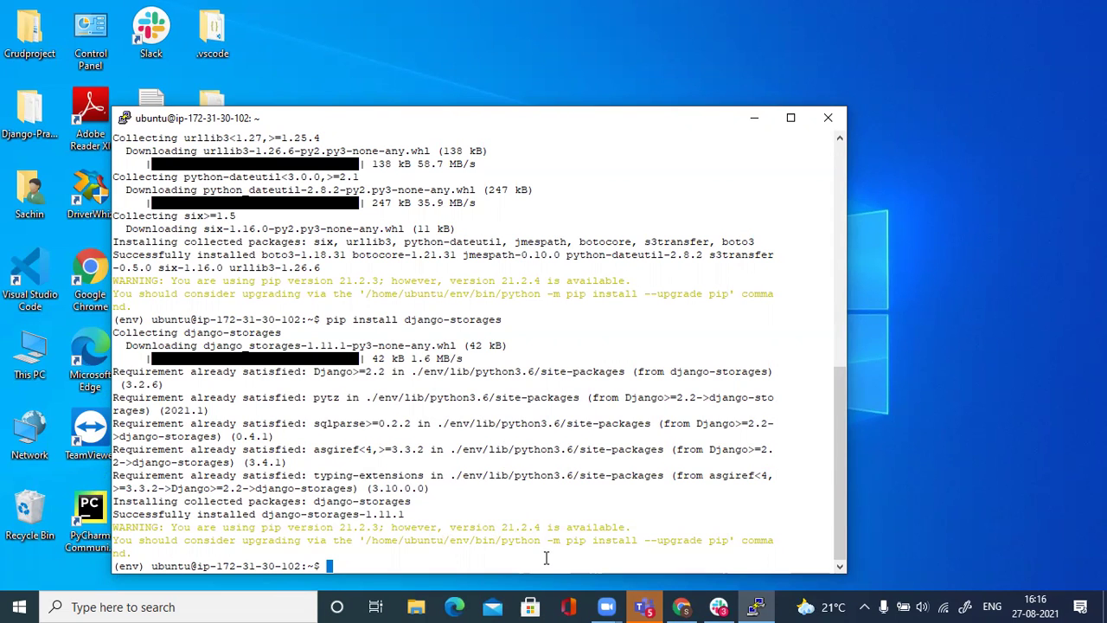
type("cd")
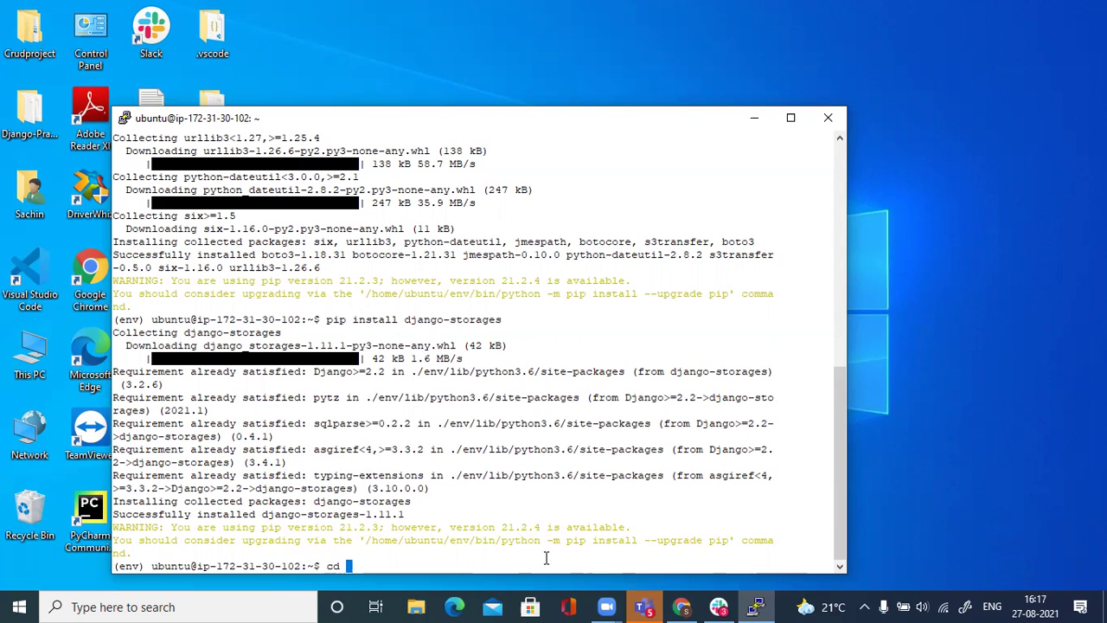
key("BackSpace")
key("BackSpace")
key("BackSpace")
type("ls")
key("Return")
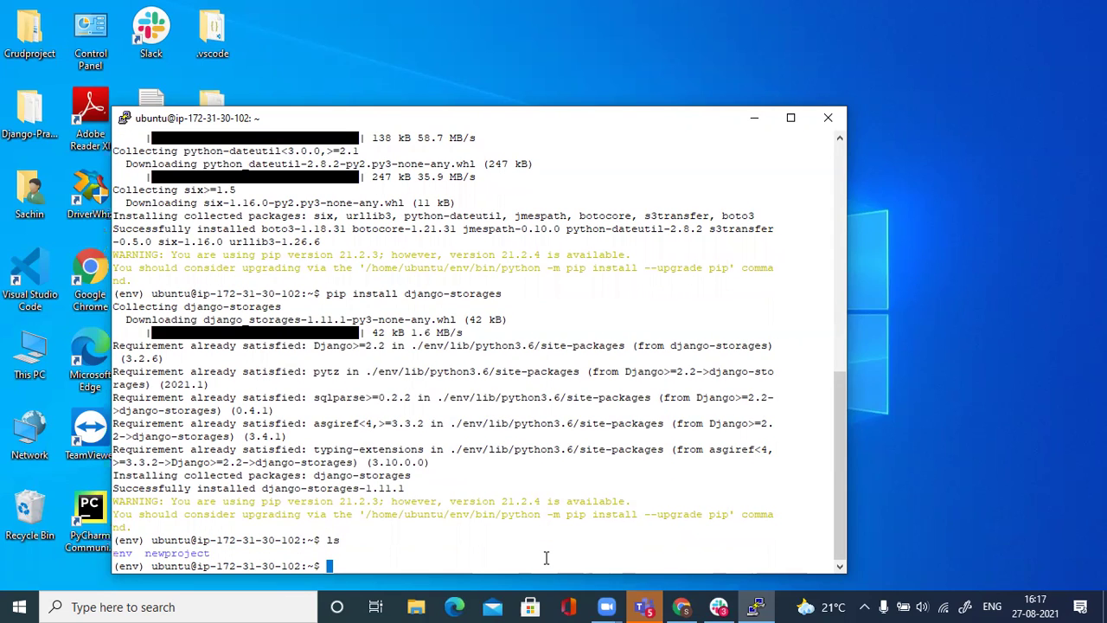
type("cd new")
key("Tab")
key("Return")
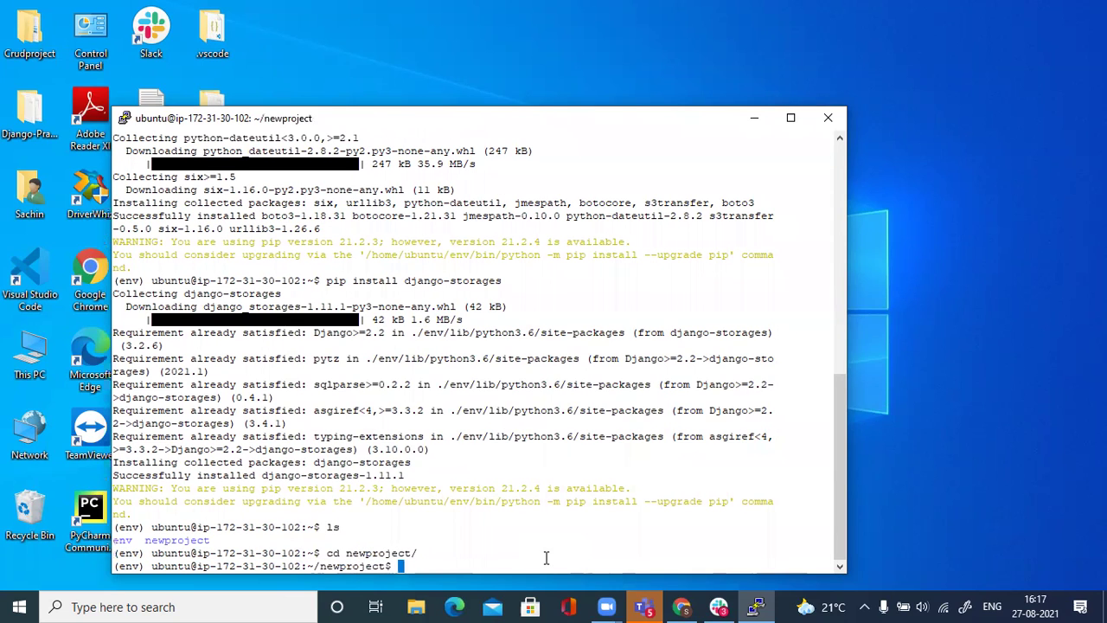
Create a templates directory inside newproject with 'mkdir templates'.
type("mkdir templates")
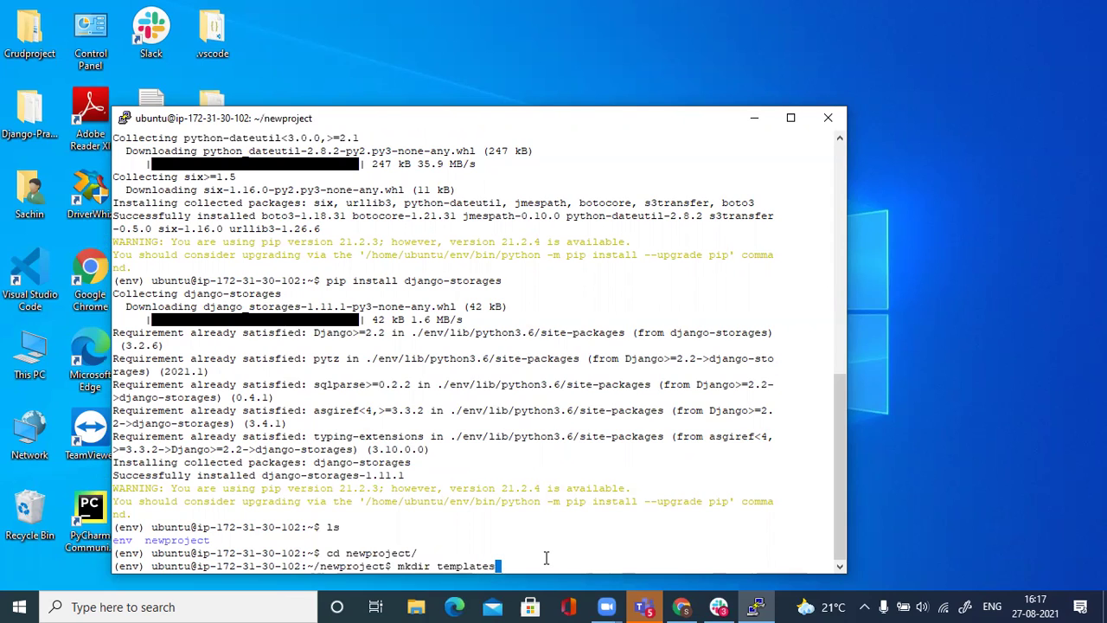
key("Return")
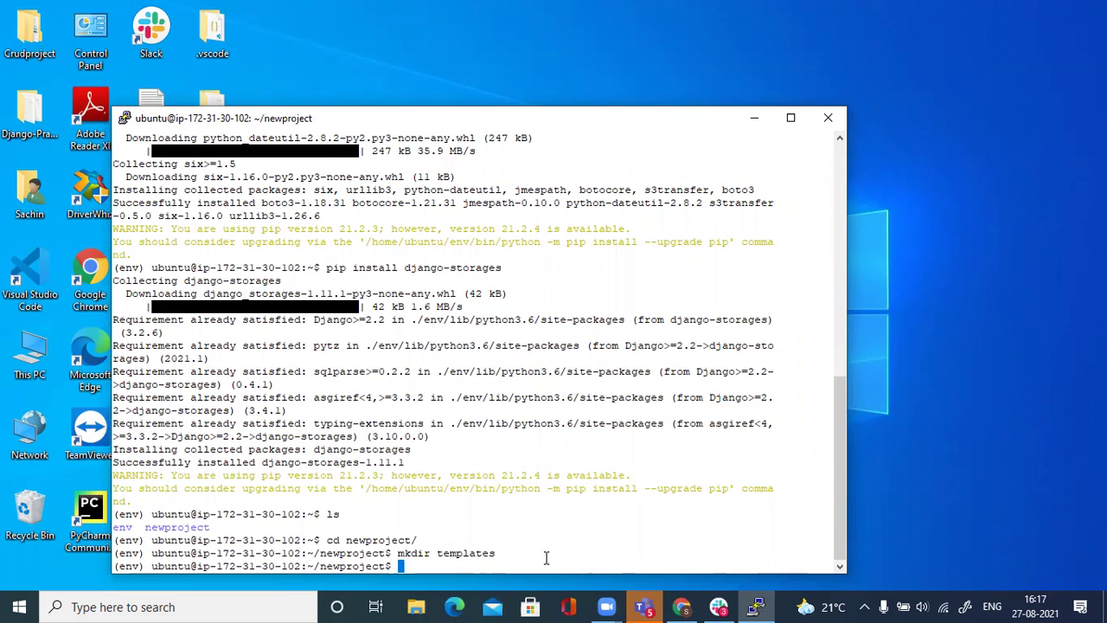
type("vi ")
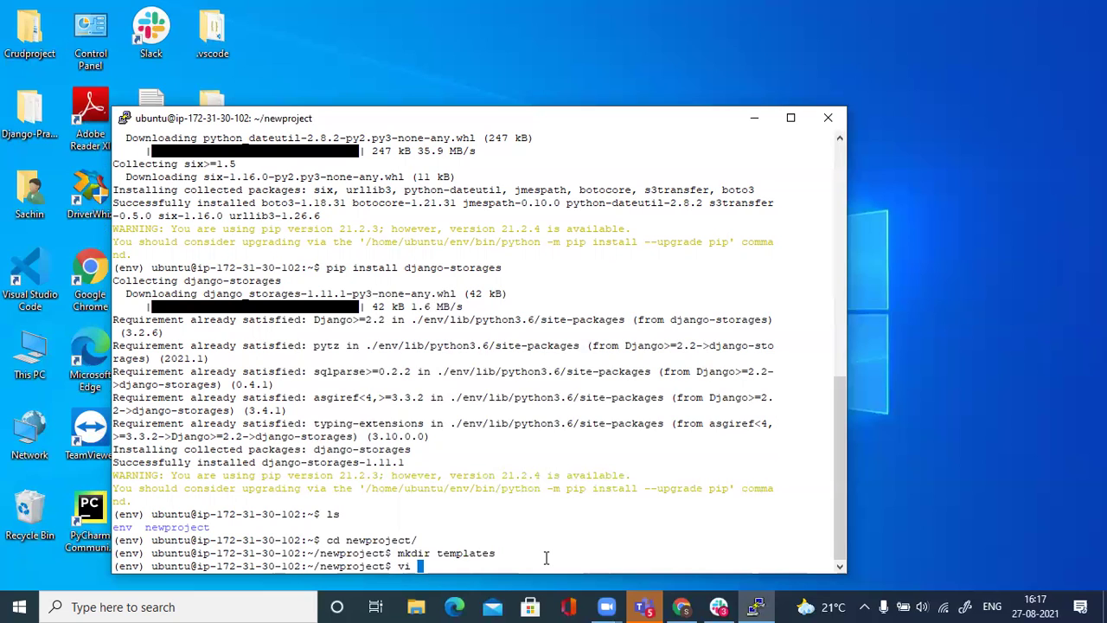
type("se")
Open newproject/settings.py in the vi editor.
key("BackSpace")
key("BackSpace")
key("BackSpace")
type("new")
key("Tab")
type("sett")
key("Tab")
key("Return")
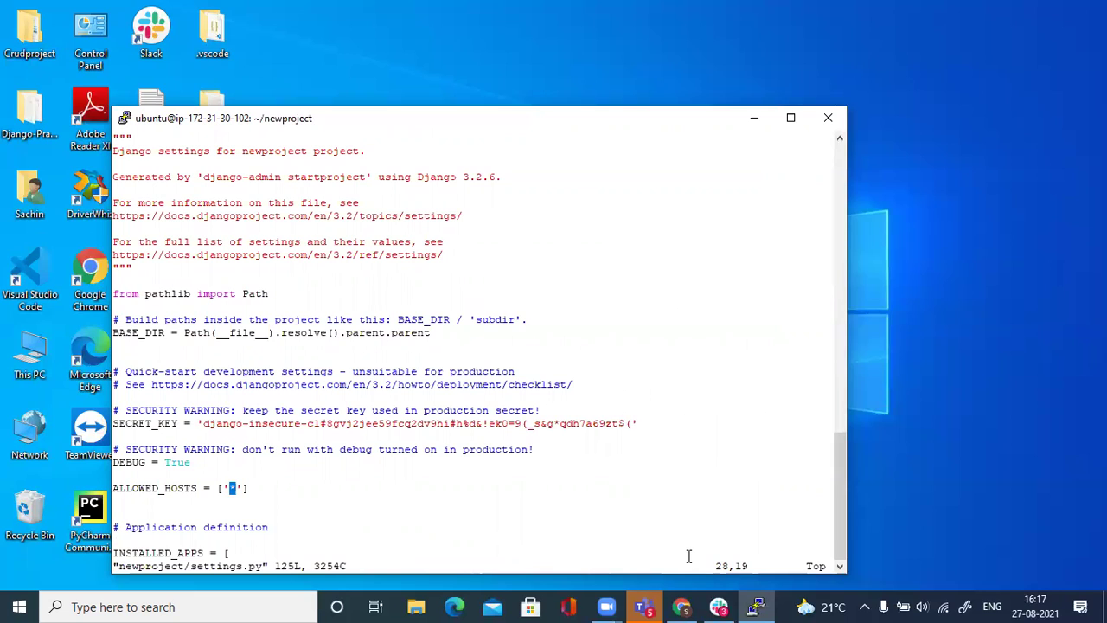
Add os alongside Path on the pathlib import line.
key("Up")
key("Up")
key("Up")
key("Up")
key("Up")
key("Up")
key("Up")
key("Up")
key("Up")
key("Up")
key("Up")
key("Up")
key("Up")
key("Up")
key("Up")
key("Up")
key("Up")
key("Down")
key("Down")
key("Right")
key("Right")
key("Right")
key("Right")
key("Right")
key("Right")
key("Right")
key("Right")
key("Right")
key("Right")
key("Right")
key("Right")
key("Right")
key("Right")
key("Right")
key("Right")
key("Right")
key("Right")
key("Right")
key("Right")
key("Right")
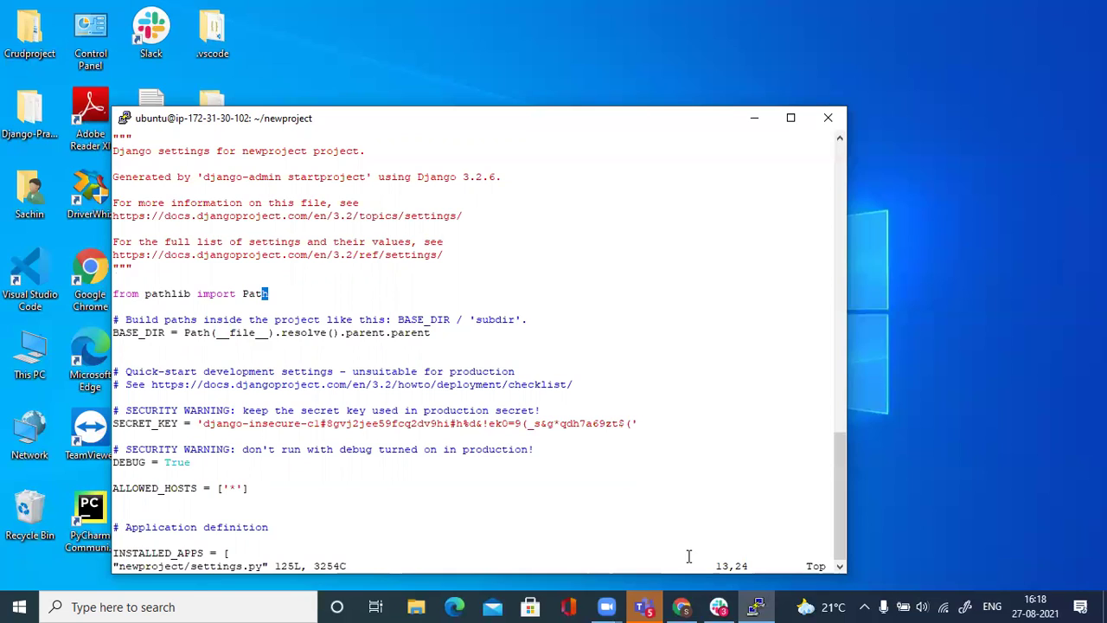
key("i")
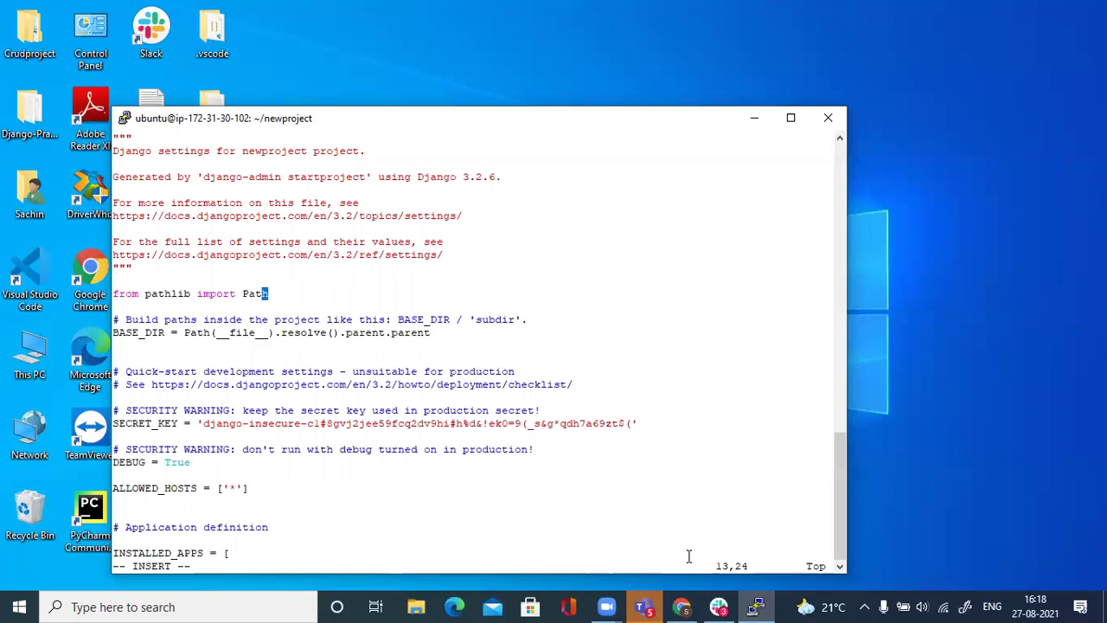
key("Right")
type(",os")
key("Return")
Below BASE_DIR, define TEMPLATE_DIR =os.path.join(BASE_DIR,"templates").
key("Down")
key("Right")
key("Right")
key("Right")
key("Right")
key("Right")
key("Right")
key("Right")
key("Right")
key("Right")
key("Right")
key("Right")
key("Right")
key("Right")
key("Right")
key("Right")
key("Right")
key("Right")
key("Right")
key("Right")
key("Right")
key("Down")
key("Right")
key("Right")
key("Right")
key("Right")
key("Right")
key("Right")
key("Right")
key("Right")
key("Right")
key("Right")
key("Right")
key("Right")
key("Right")
key("Right")
key("Right")
key("Right")
key("Right")
key("Right")
key("Right")
key("Right")
key("Right")
key("Right")
key("Return")
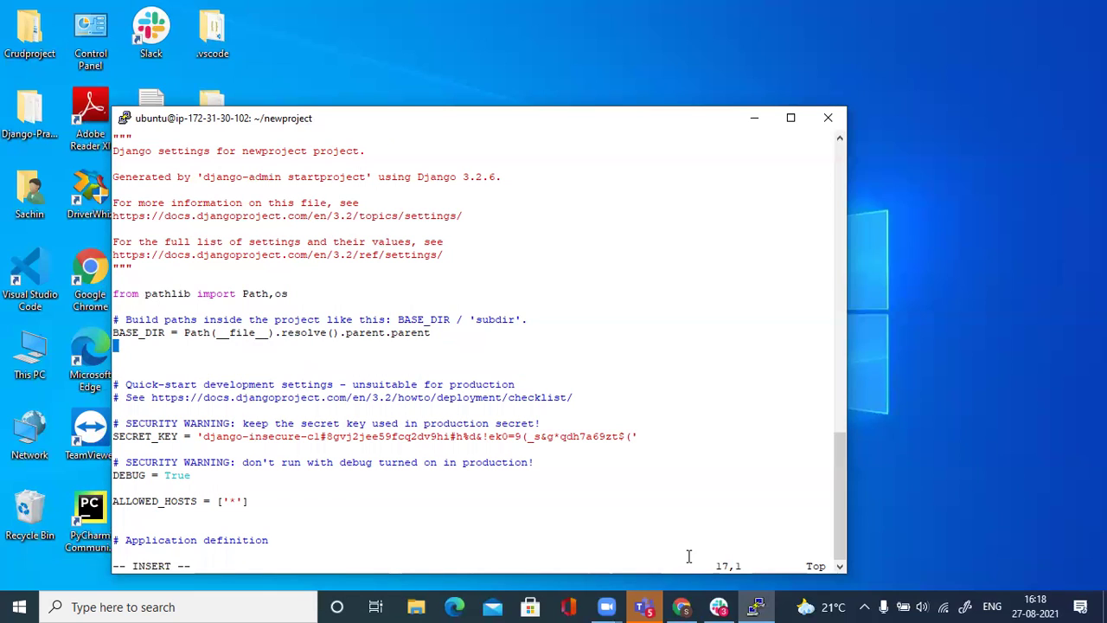
type("TEMPLA")
type("TE")
type("_DUR")
key("BackSpace")
key("BackSpace")
type("IR ")
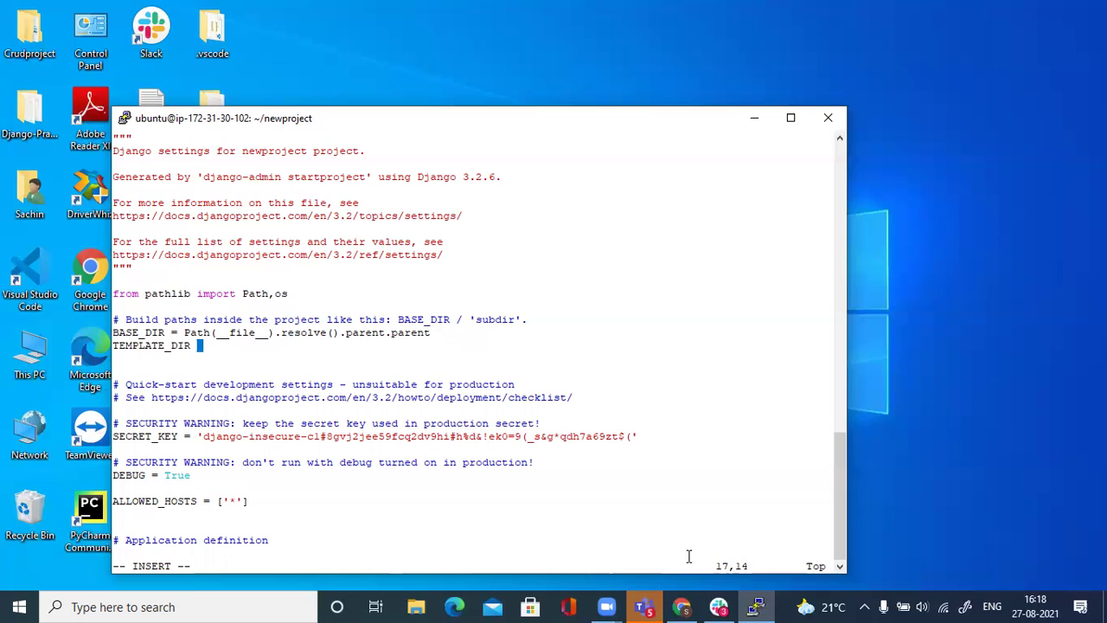
type("=os.path.join")
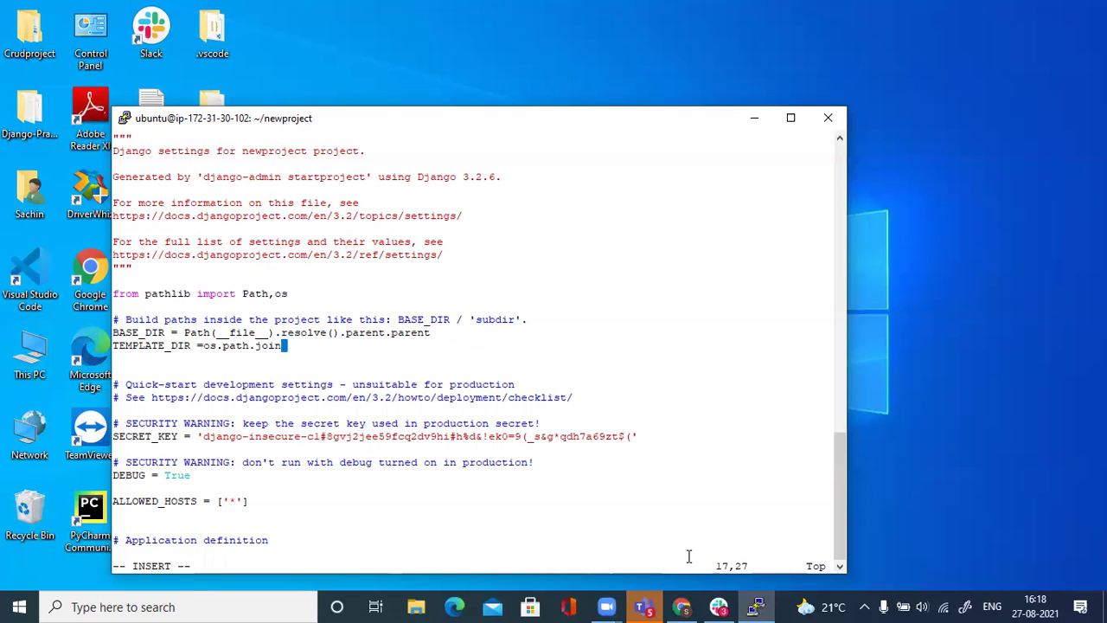
type("(BASE_DIR")
type(",\"templates")
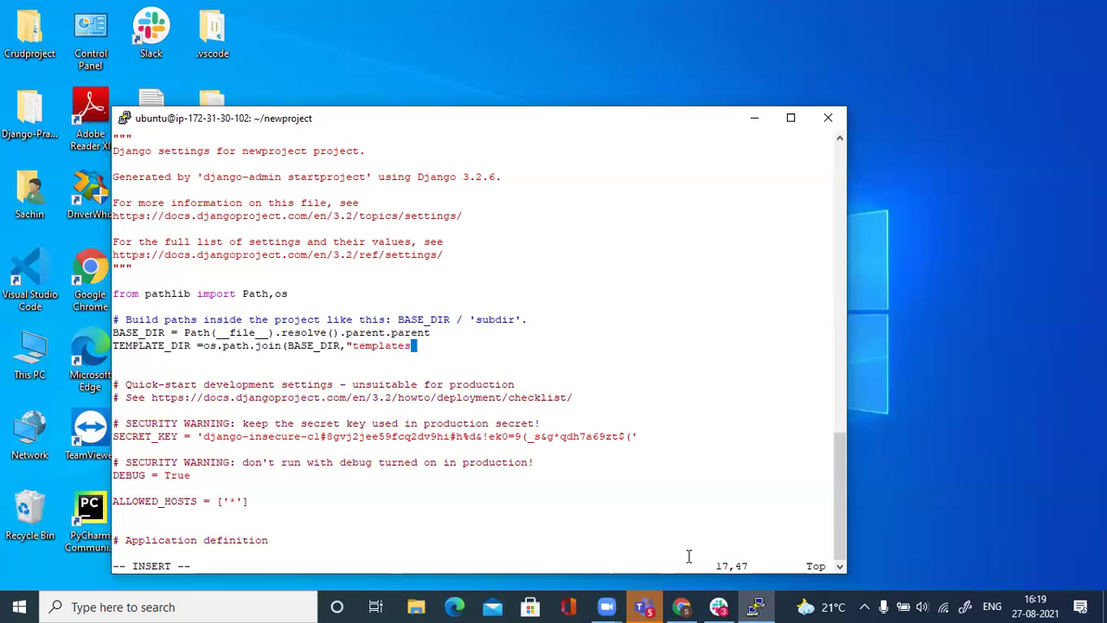
type("\")")
key("Down")
key("Down")
key("Down")
key("Down")
key("Down")
key("Down")
key("Down")
key("Down")
key("Down")
key("Down")
key("Down")
key("Down")
key("Down")
key("Down")
key("Down")
key("Down")
key("Down")
key("Down")
key("Down")
key("Down")
key("Down")
key("Down")
key("Down")
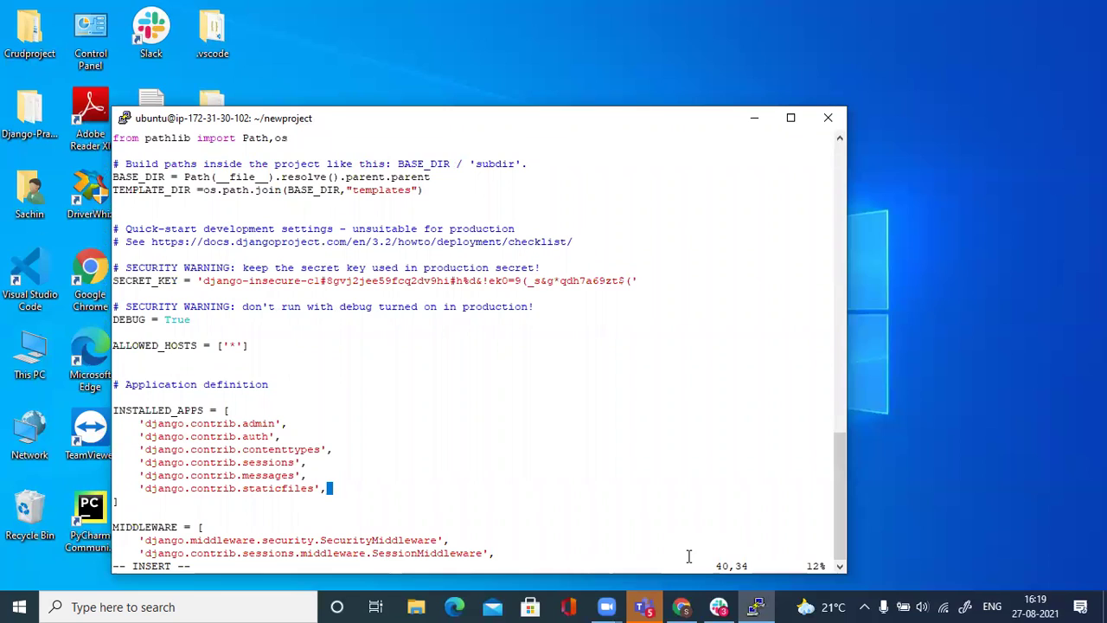
Add 'storages', and 'firstapp', after 'django.contrib.staticfiles' in INSTALLED_APPS.
key("Down")
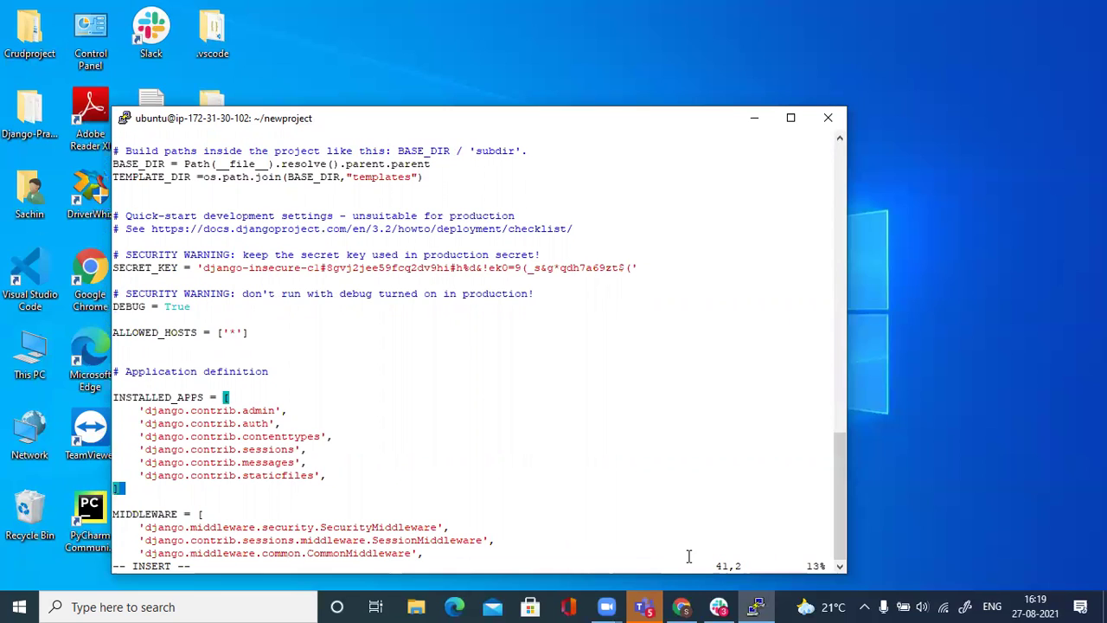
key("Up")
key("Return")
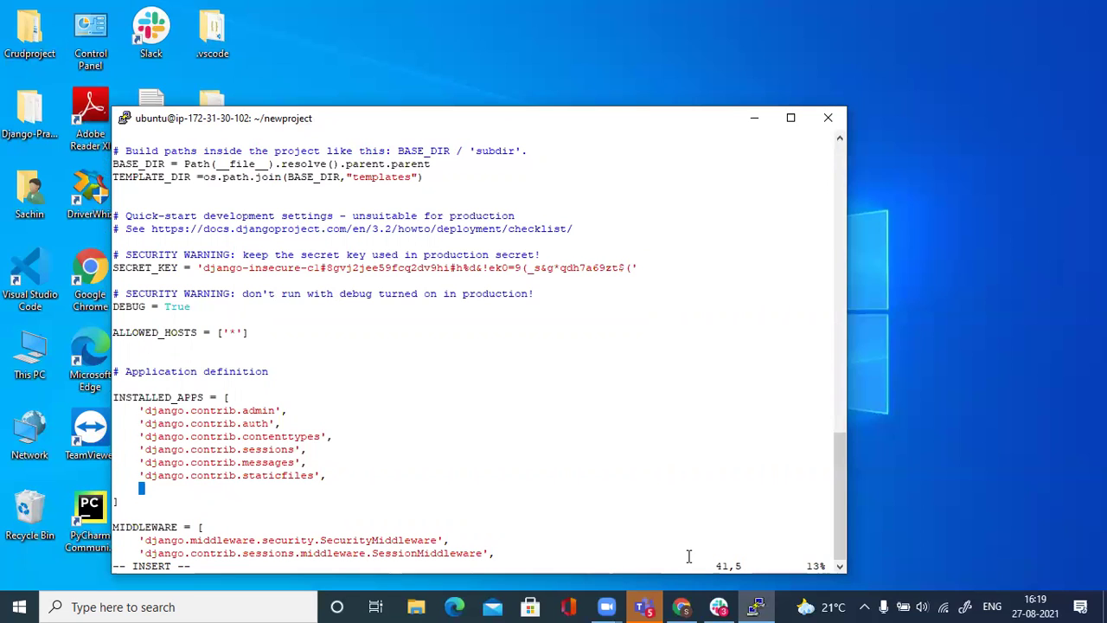
type("'storages")
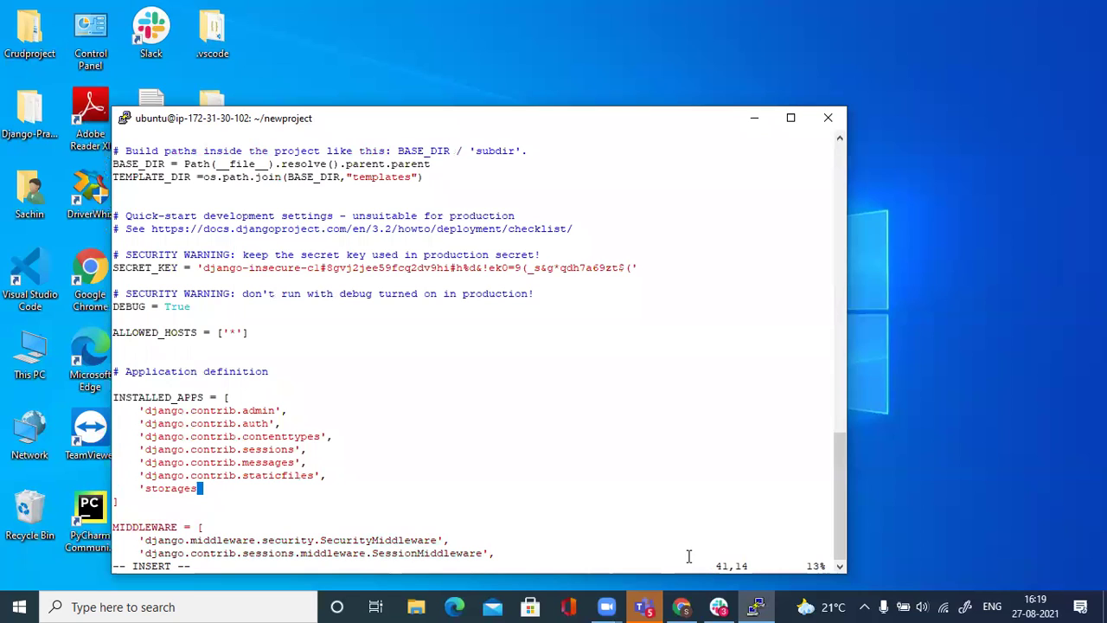
type("',")
key("Return")
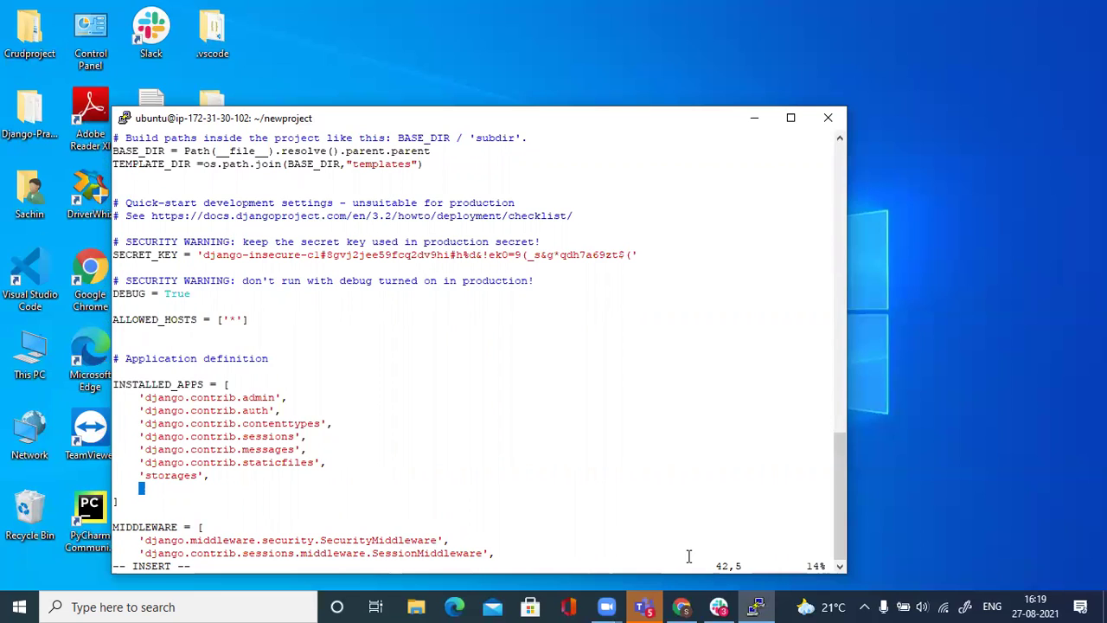
type("'")
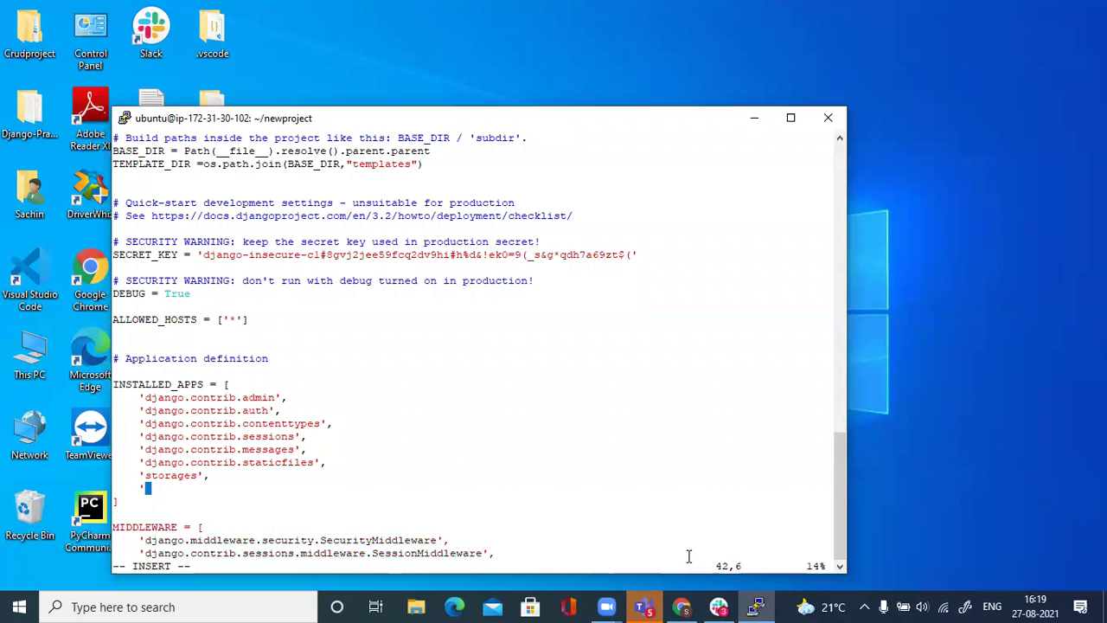
type("firstapp")
type("'")
type(",")
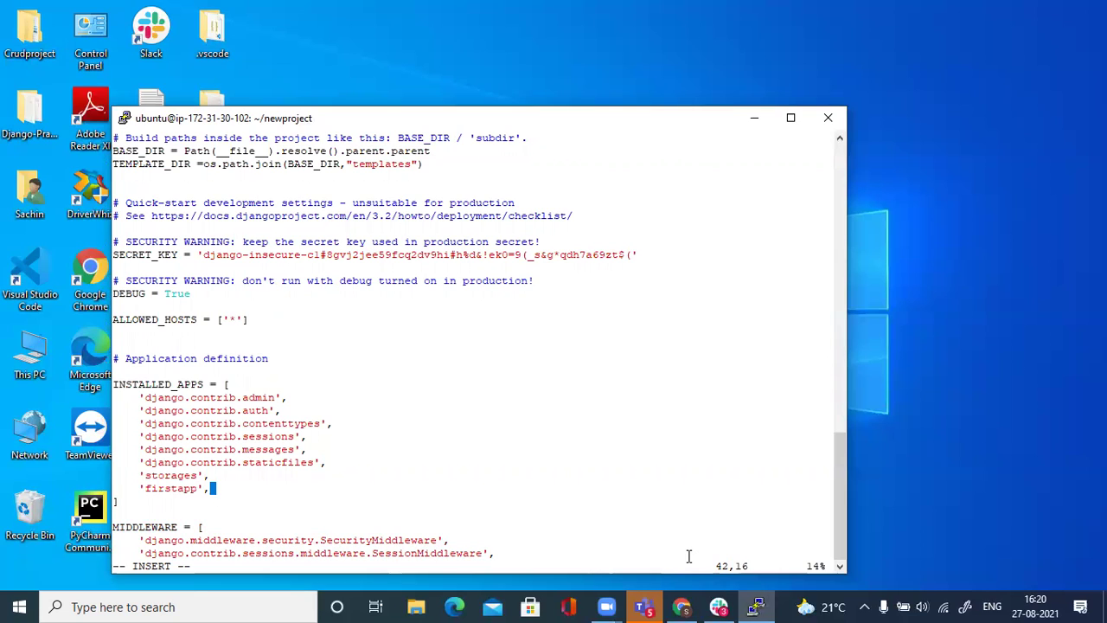
Set the TEMPLATES 'DIRS' list to [TEMPLATE_DIR].
key("Down")
key("Down")
key("Down")
key("Down")
key("Down")
key("Down")
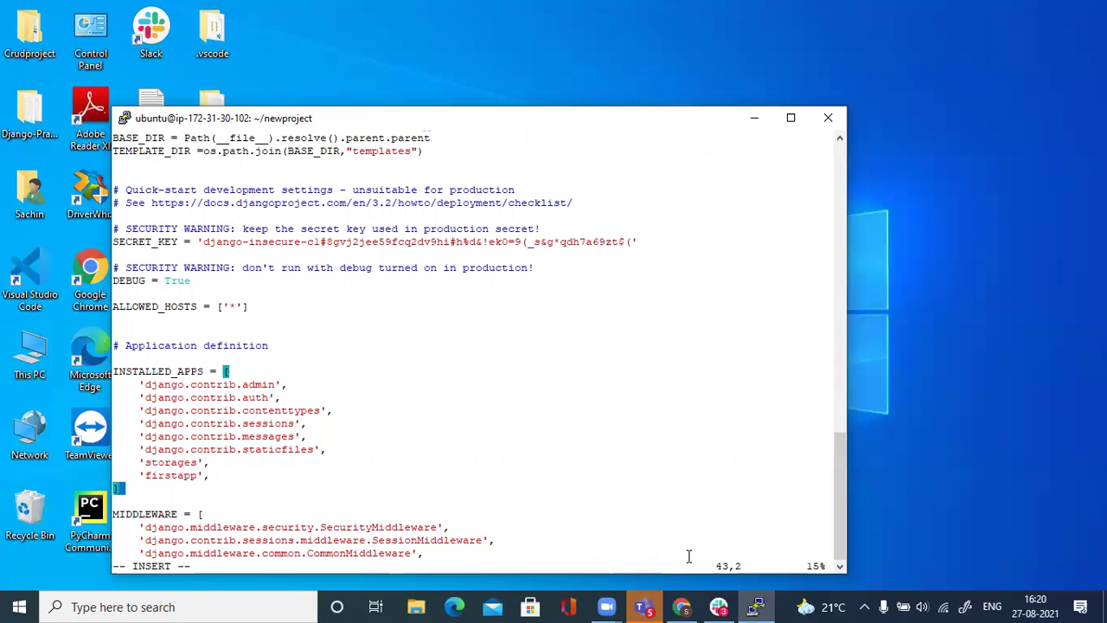
key("Down")
key("Down")
key("Down")
key("Down")
key("Down")
key("Down")
key("Down")
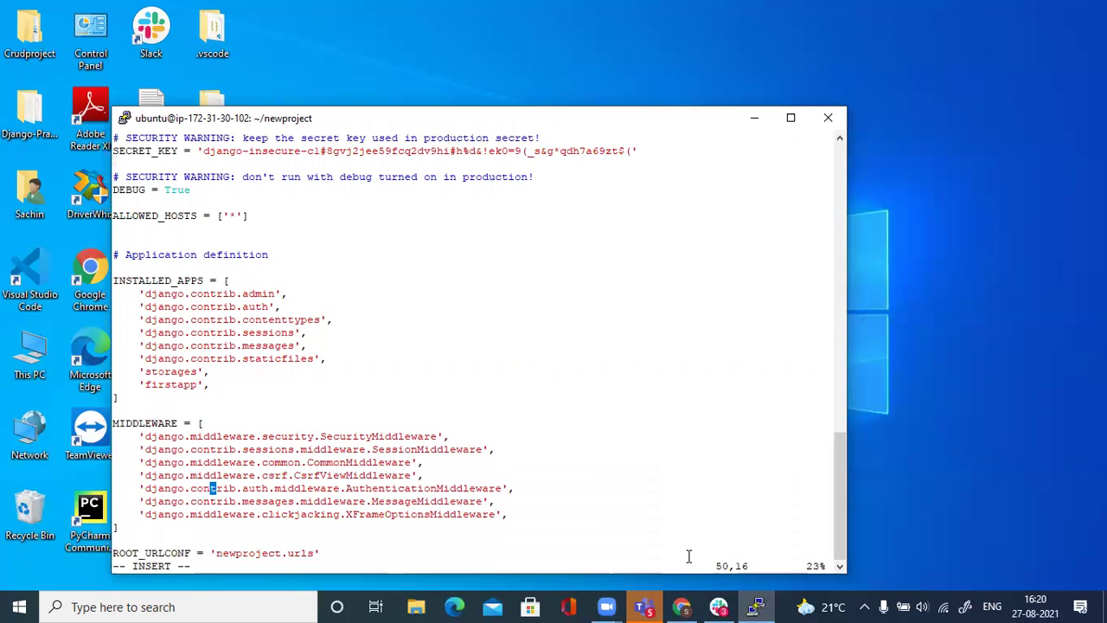
key("Down")
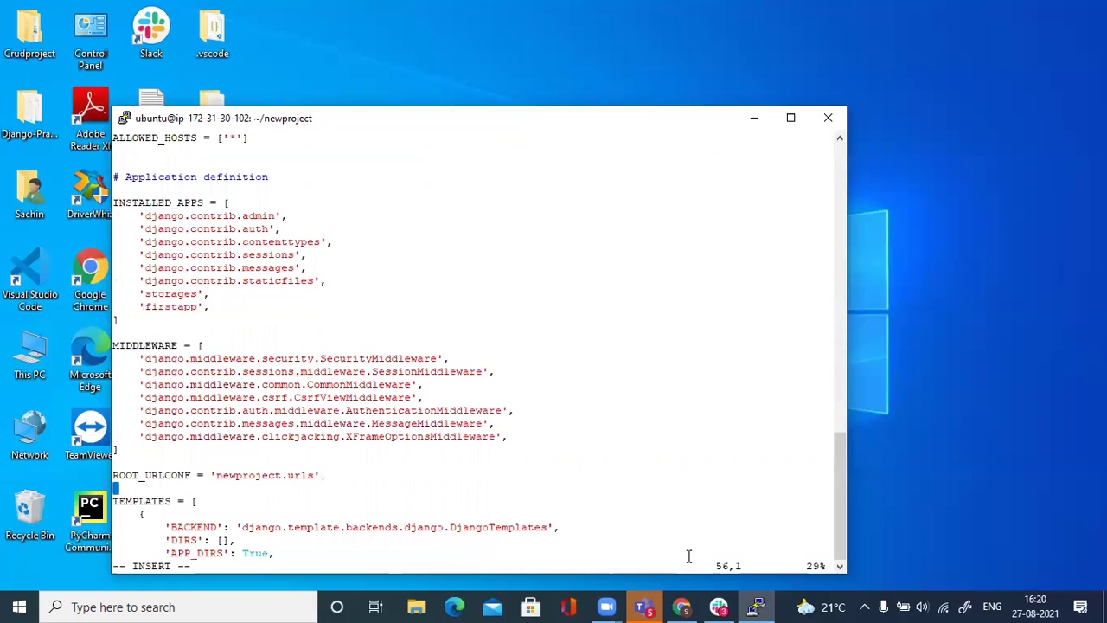
key("Down")
key("Down")
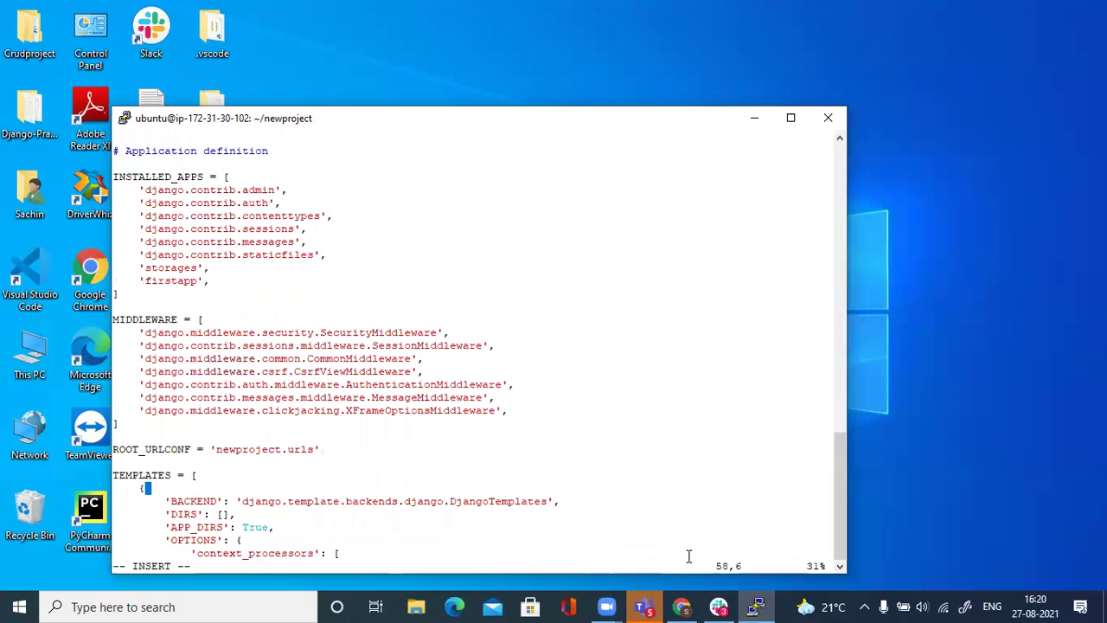
key("Down")
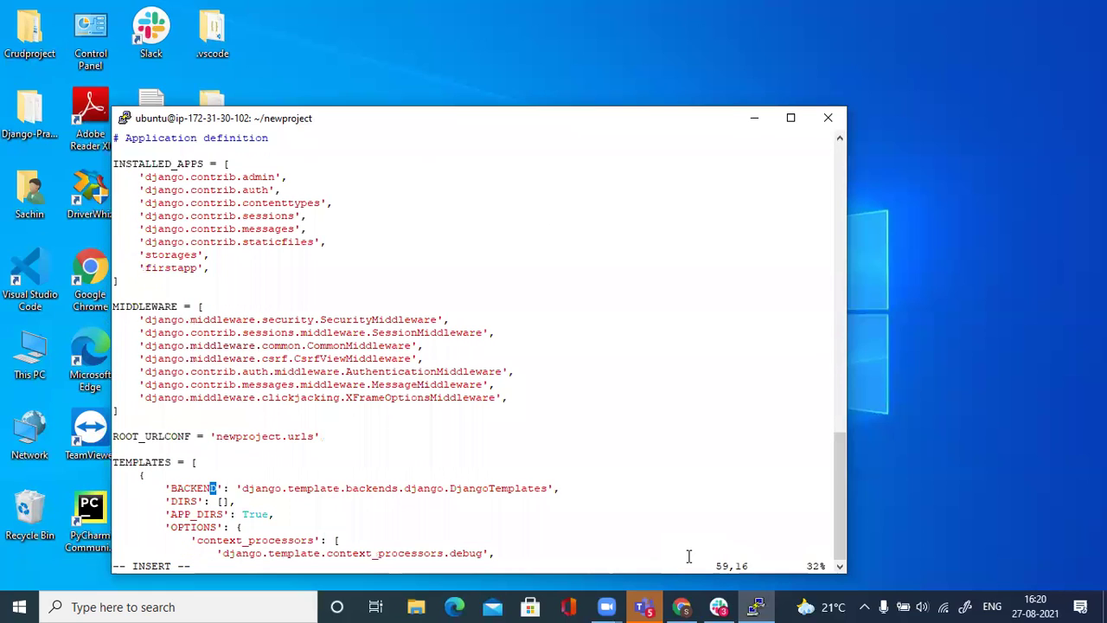
key("Down")
key("Right")
key("Right")
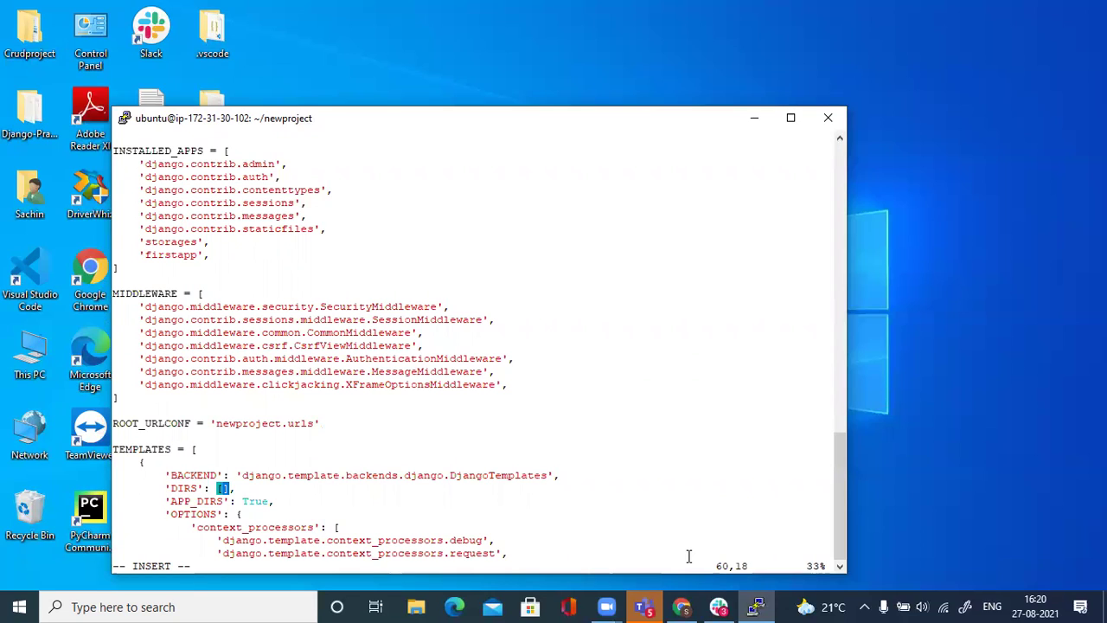
type("TEMPLATE_DIR")
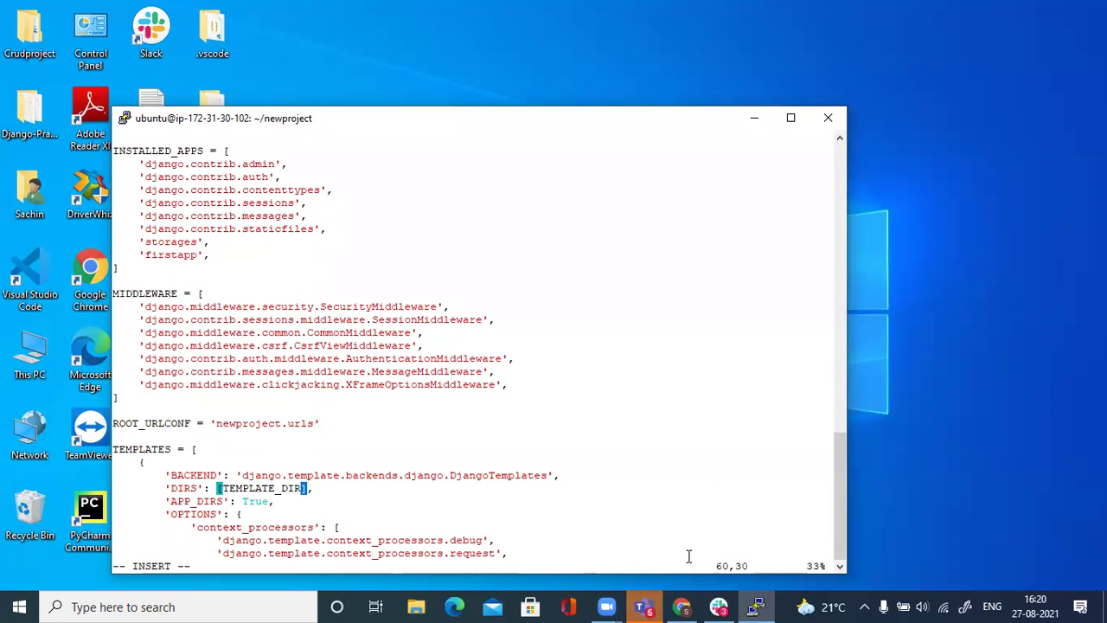
Insert blank lines between the INSTALLED_APPS list and MIDDLEWARE.
key("Up")
key("Up")
key("Up")
key("Up")
key("Up")
key("Up")
key("Up")
key("Up")
key("Up")
key("Up")
key("Up")
key("Up")
key("Up")
key("Up")
key("Up")
key("Up")
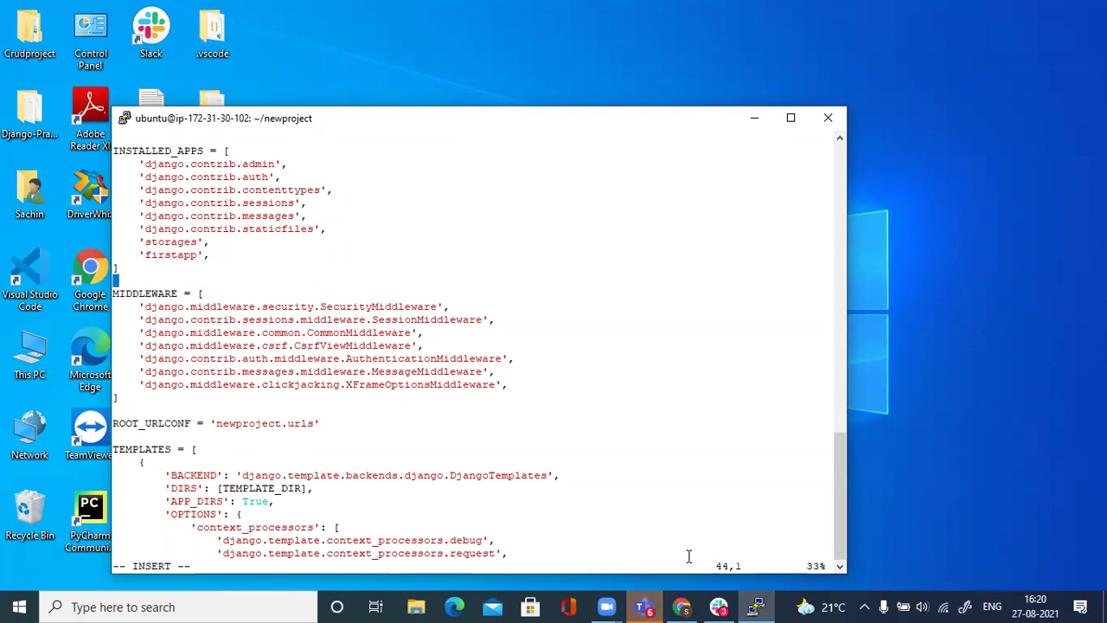
key("Return")
key("Return")
key("Return")
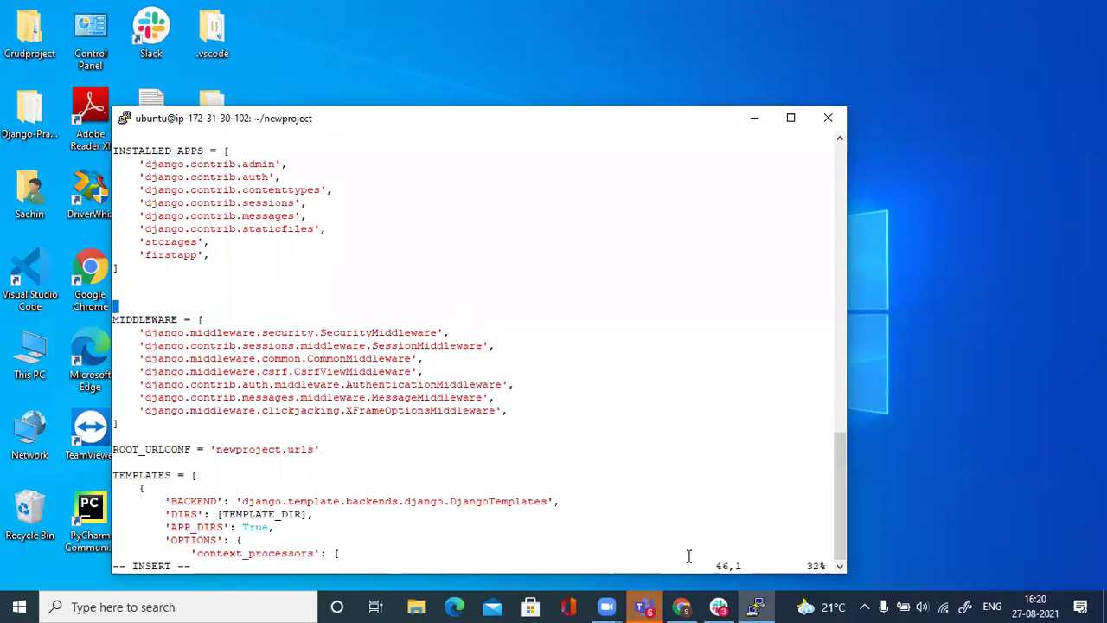
key("Up")
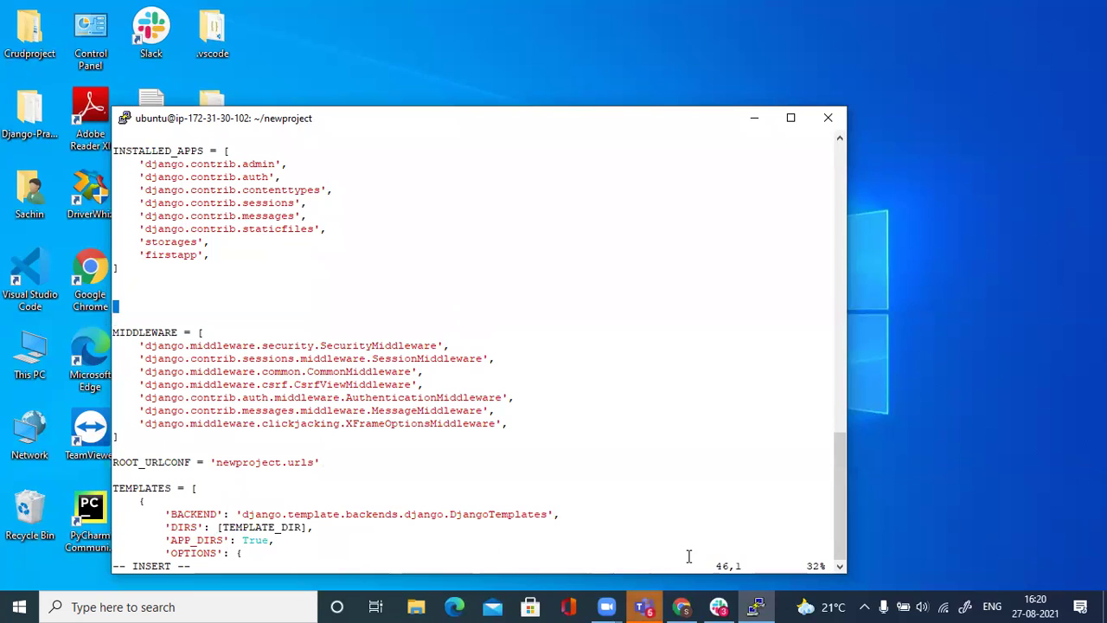
key("Up")
key("Down")
mouse_move(683, 606)
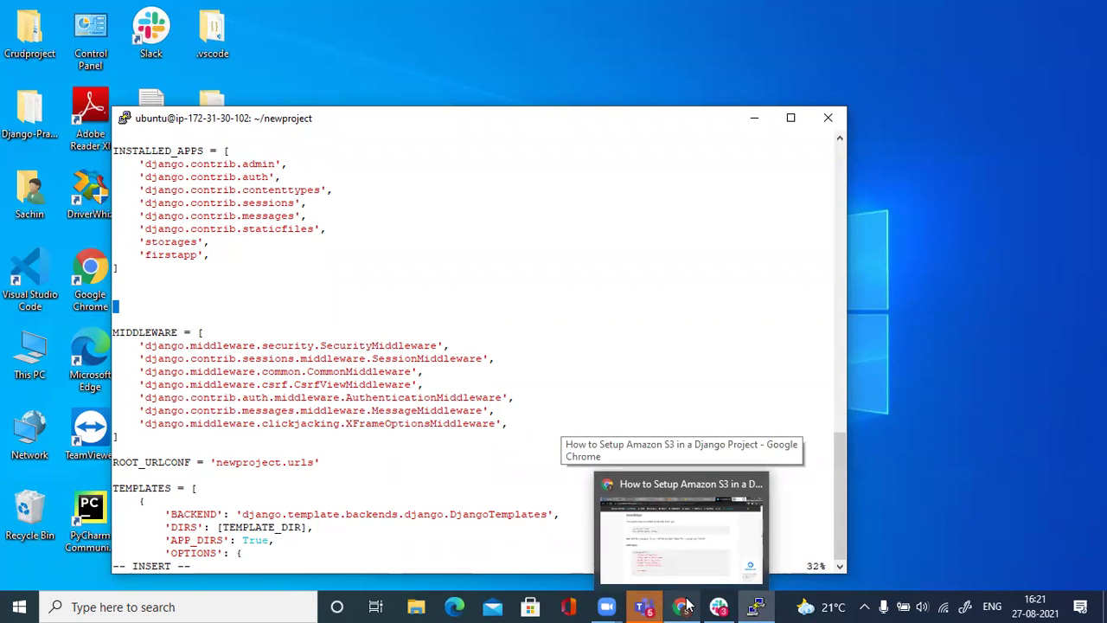
In the tutorial's 'Working with static assets only' section, select the AWS_ACCESS_KEY_ID and AWS_SECRET_ACCESS_KEY lines.
left_click(686, 606)
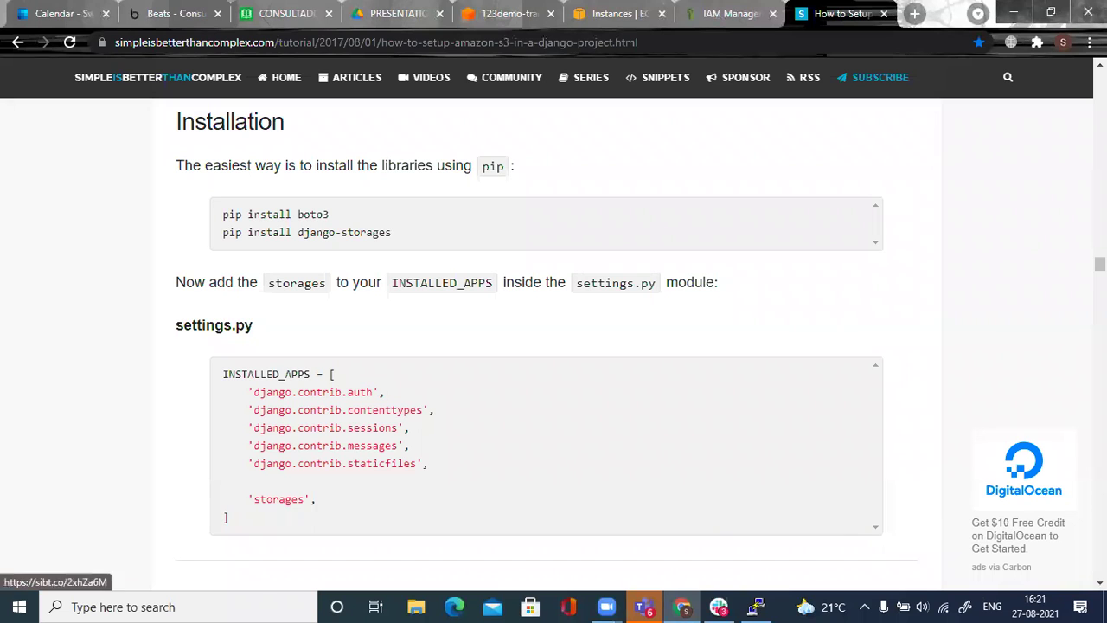
left_click_drag(1099, 264, 1099, 278)
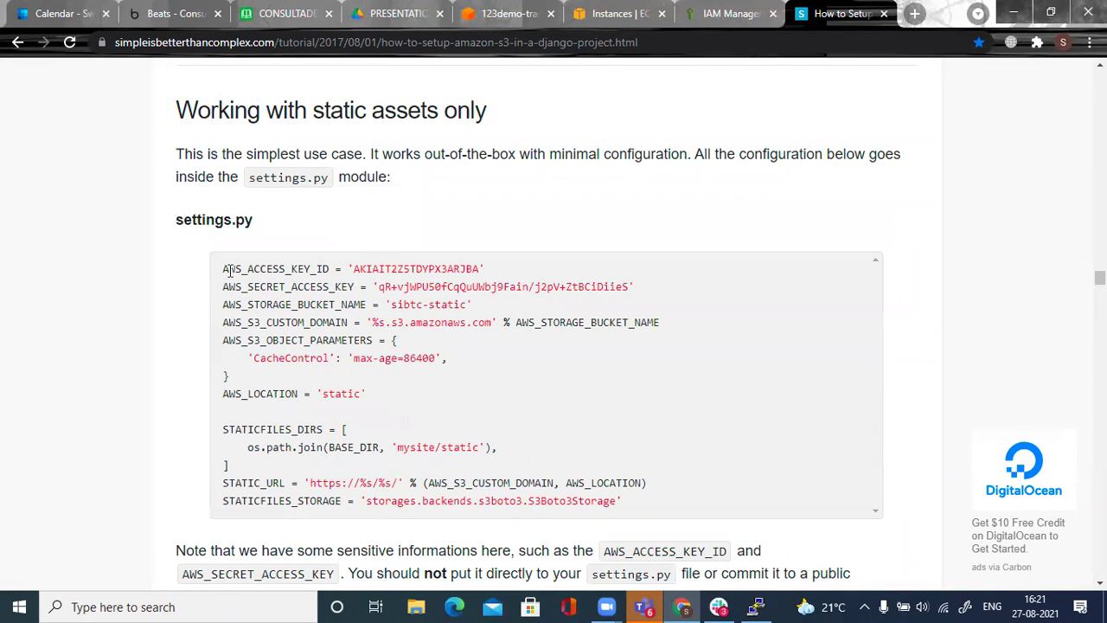
left_click_drag(223, 268, 637, 287)
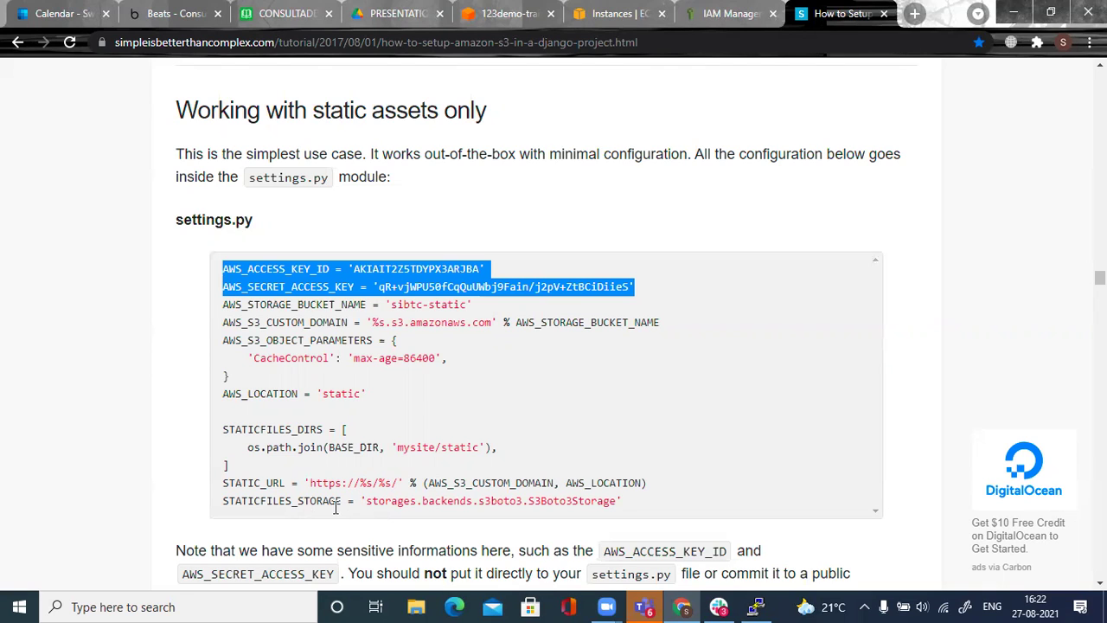
Copy the tutorial's settings lines from AWS_STORAGE_BUCKET_NAME through STATICFILES_STORAGE.
left_click_drag(626, 503, 216, 303)
key("ctrl+c")
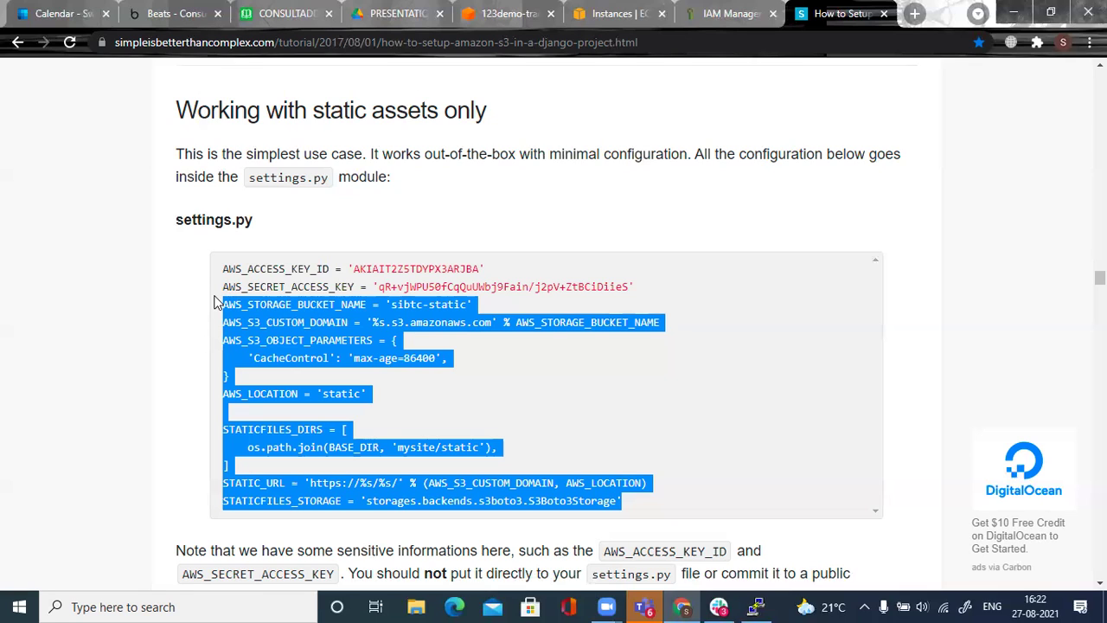
left_click(757, 606)
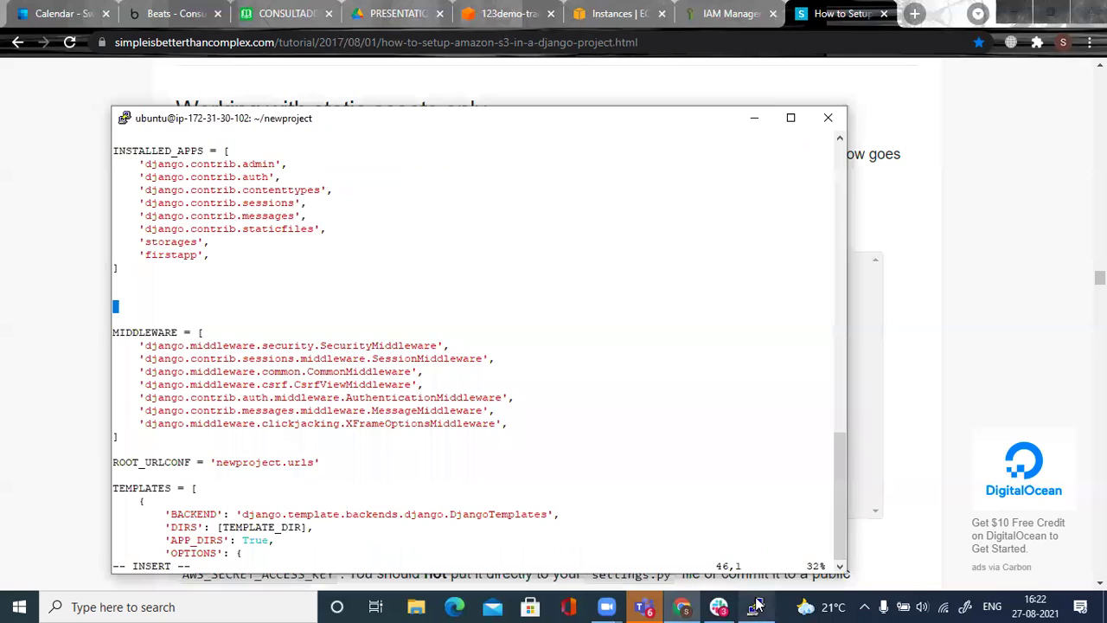
Paste the copied S3 static-asset settings block into settings.py below INSTALLED_APPS.
right_click(233, 299)
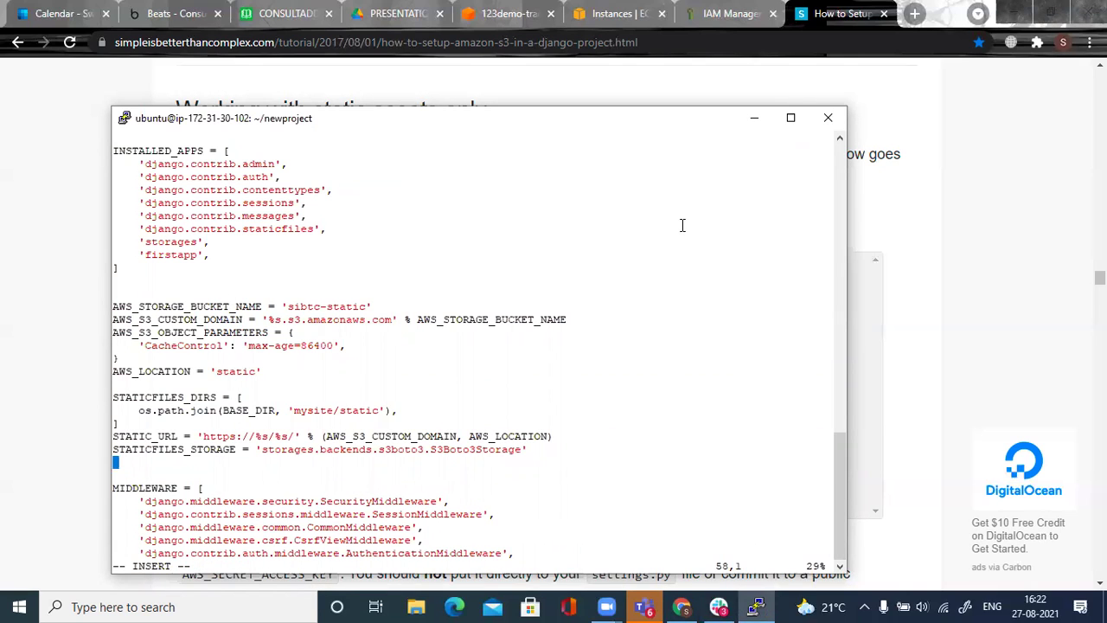
left_click(558, 27)
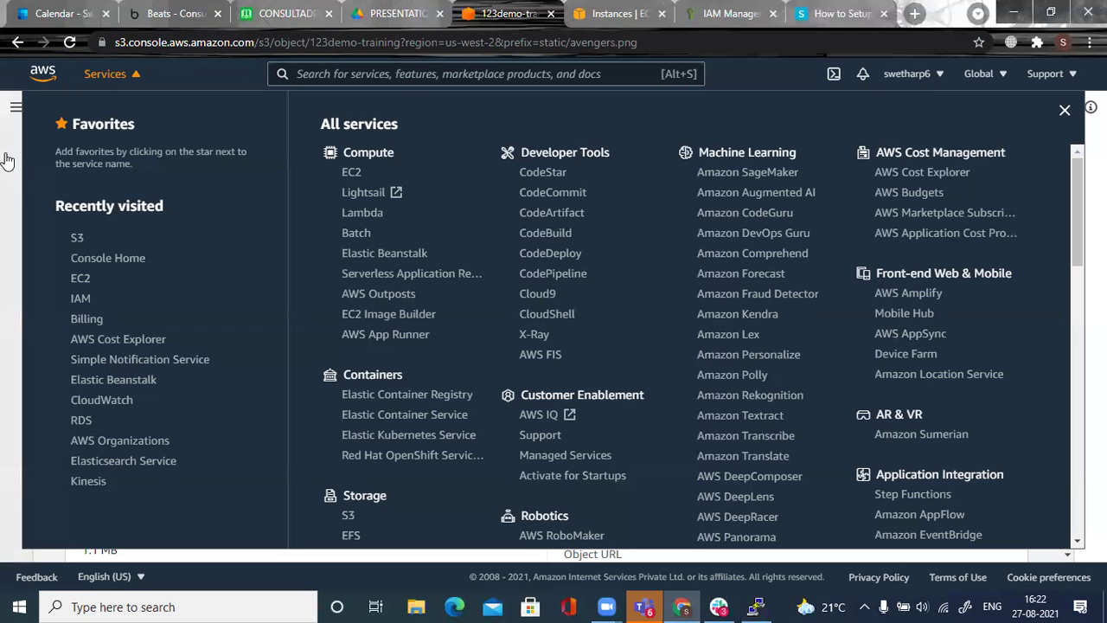
Check the avengers.png object page in the 123demo-training S3 bucket.
left_click(9, 155)
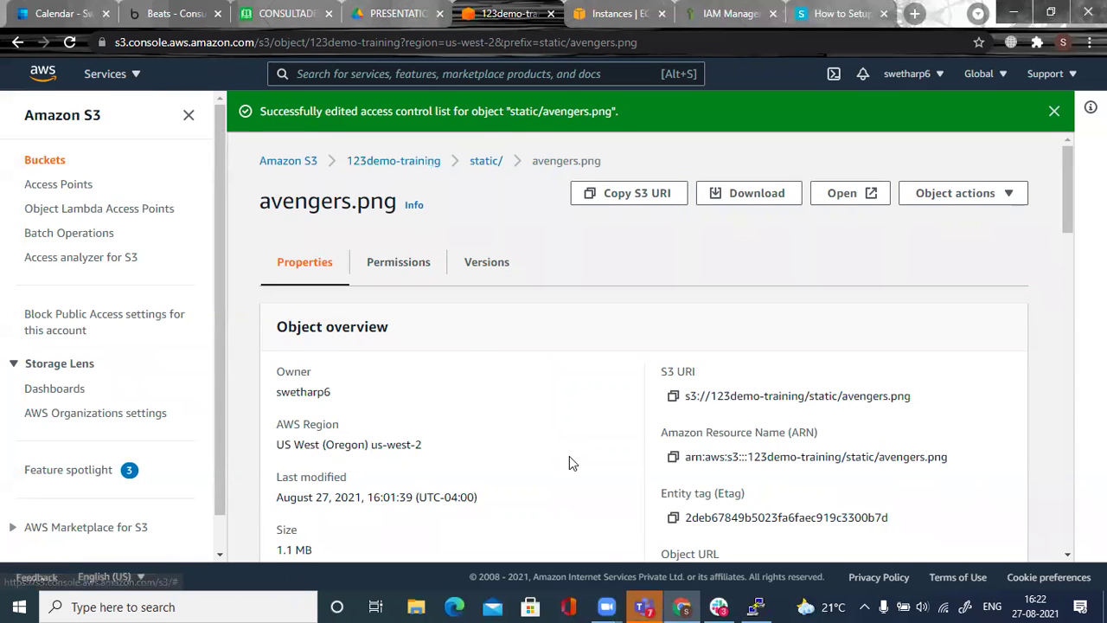
left_click(756, 606)
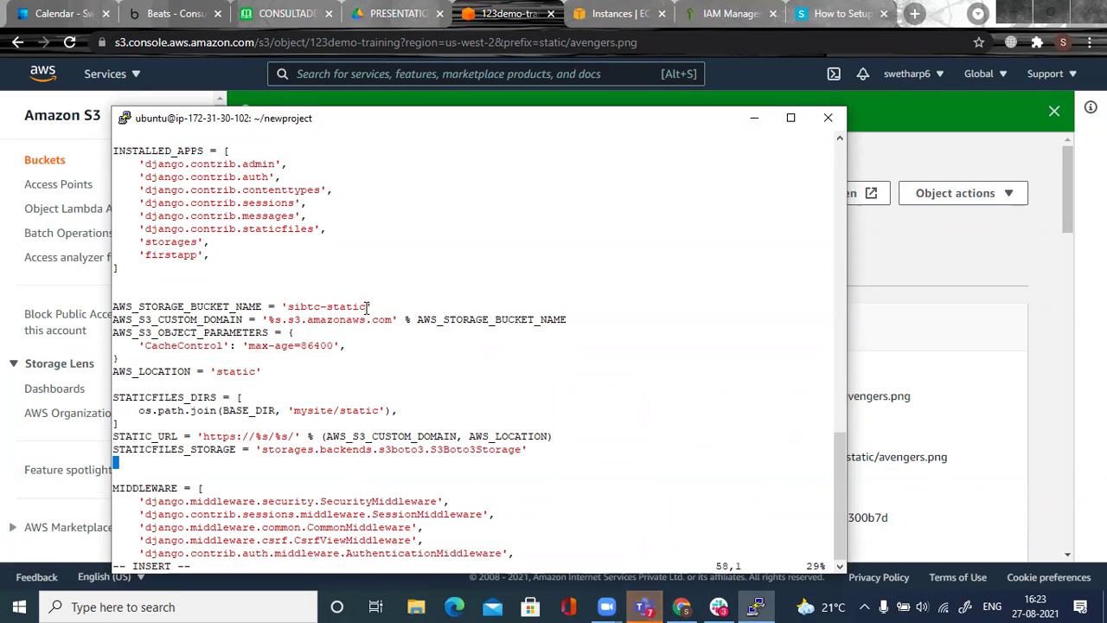
Change AWS_STORAGE_BUCKET_NAME from 'sibtc-static' to '123demo-training'.
key("Up")
key("Up")
key("Up")
key("Up")
key("Up")
key("Up")
key("Up")
key("Up")
key("Up")
key("Up")
key("Up")
key("Up")
key("Up")
key("Down")
key("Right")
key("Right")
key("Right")
key("Right")
key("Right")
key("Right")
key("Right")
key("Right")
key("Right")
key("Right")
key("Right")
key("Right")
key("Right")
key("Right")
key("Right")
key("Right")
key("Right")
key("Right")
key("Right")
key("Right")
key("Right")
key("Right")
key("BackSpace")
key("BackSpace")
key("BackSpace")
key("BackSpace")
key("BackSpace")
key("BackSpace")
key("BackSpace")
key("BackSpace")
key("BackSpace")
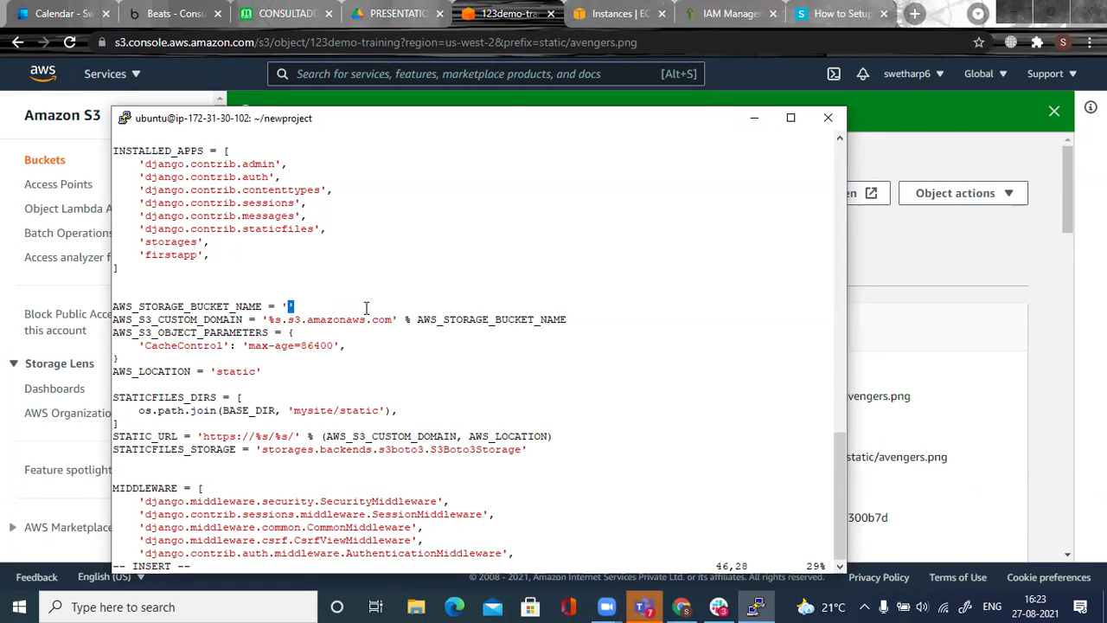
type("123")
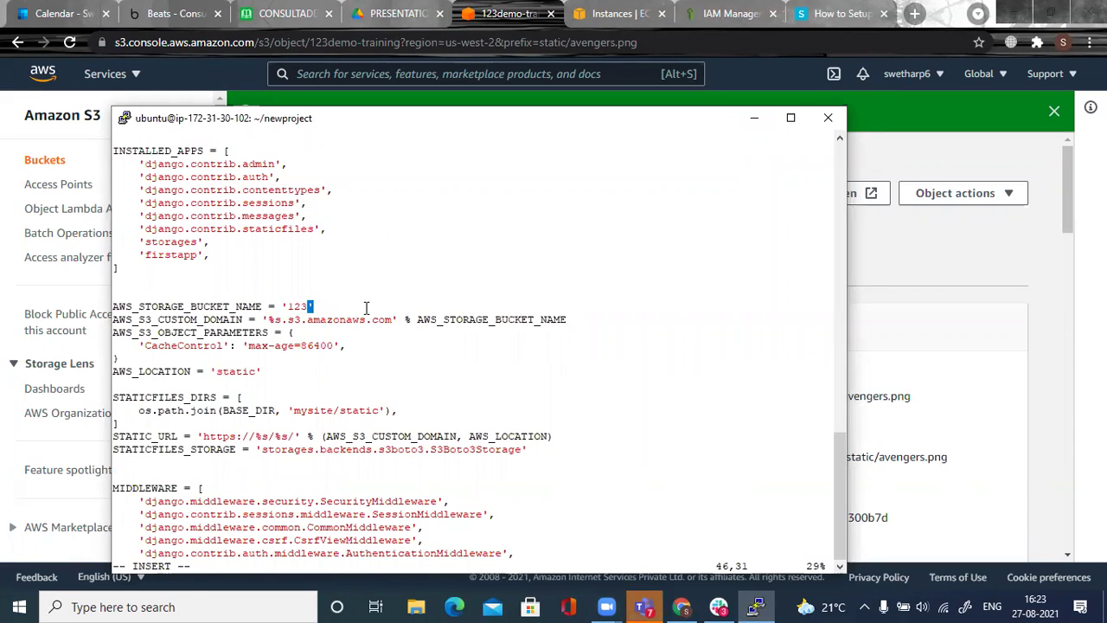
type("demo-training")
Move the cursor down past AWS_LOCATION to the STATICFILES_DIRS block.
key("Down")
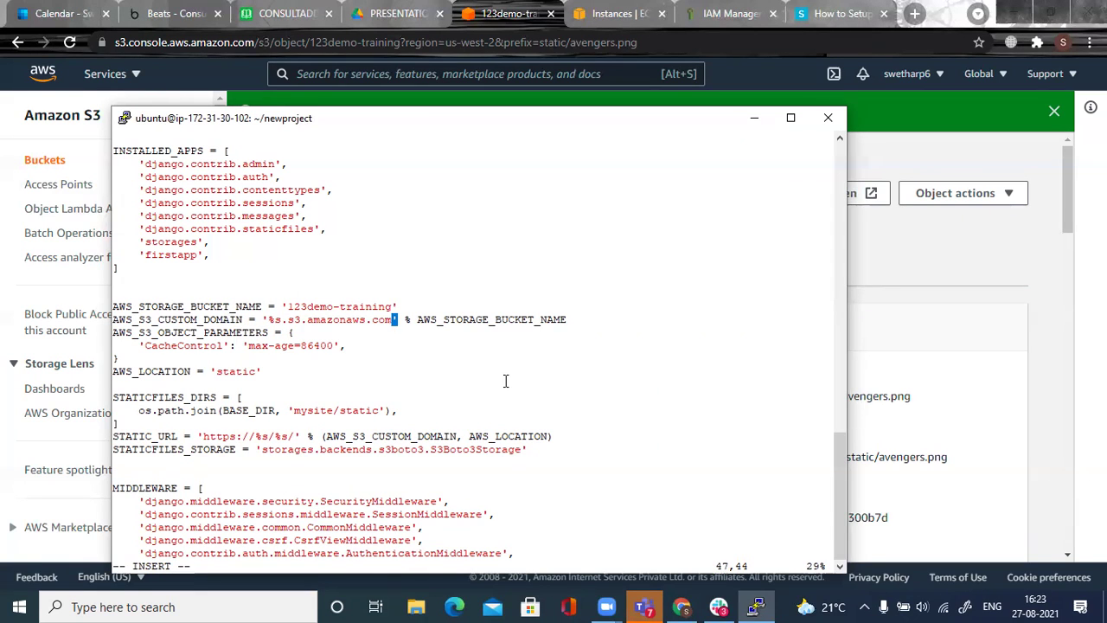
key("Down")
key("Down")
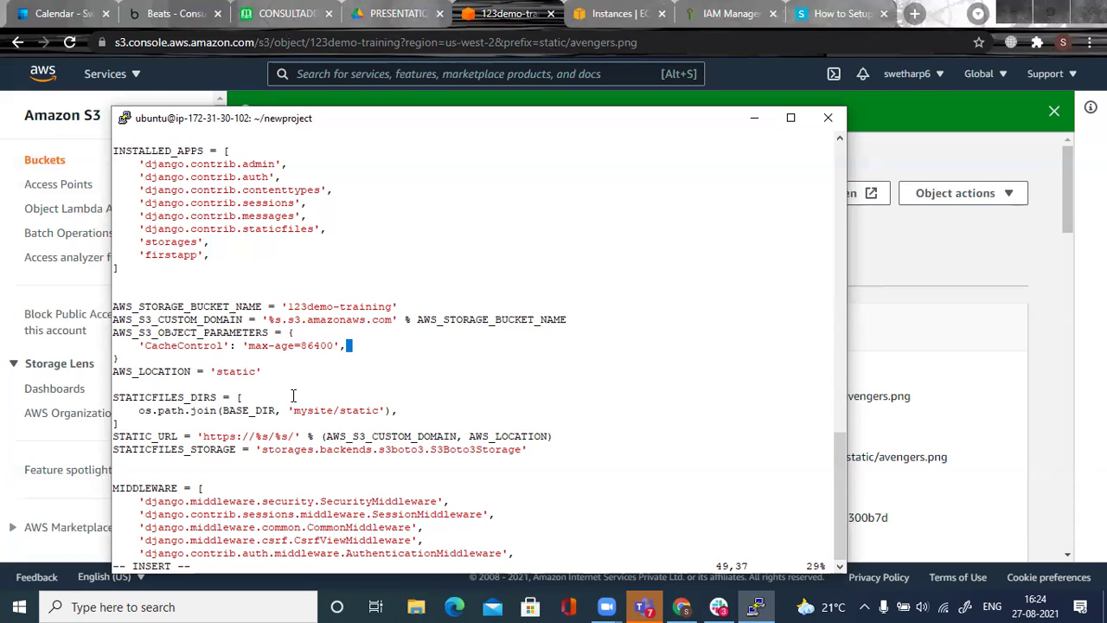
key("Down")
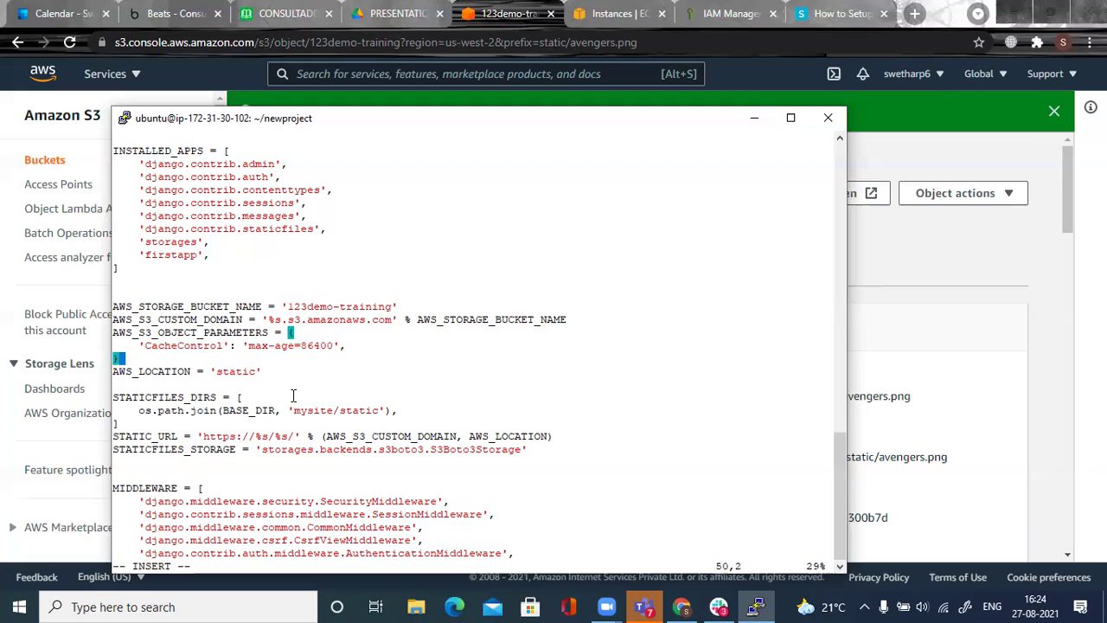
key("Down")
key("Down")
key("Down")
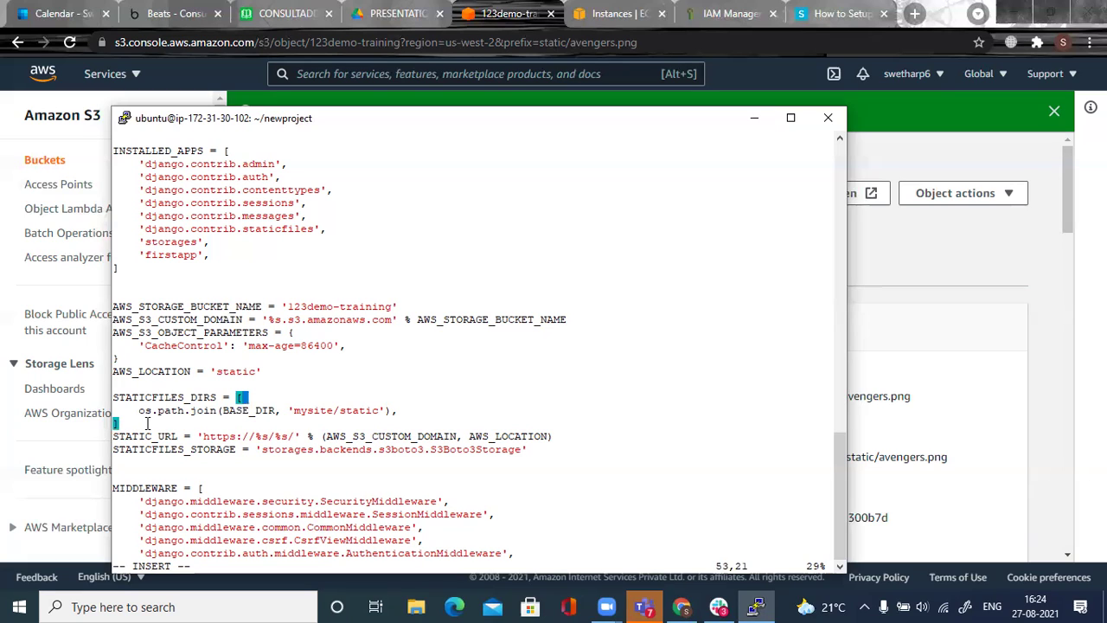
key("Left")
key("Left")
key("Left")
key("Left")
key("Left")
key("Left")
key("Left")
key("Left")
key("Left")
key("Left")
key("Left")
key("Left")
key("Left")
key("Left")
key("Left")
key("Left")
key("Left")
key("Left")
key("Left")
key("Left")
key("ctrl+slash")
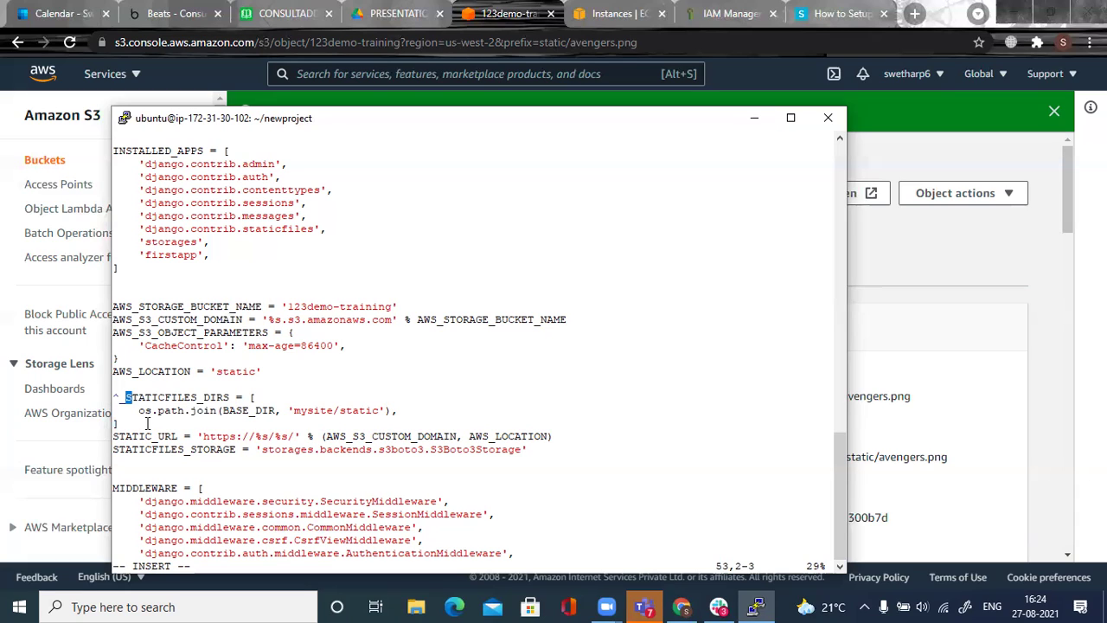
Put # before each of the three STATICFILES_DIRS lines to comment them out.
key("BackSpace")
key("BackSpace")
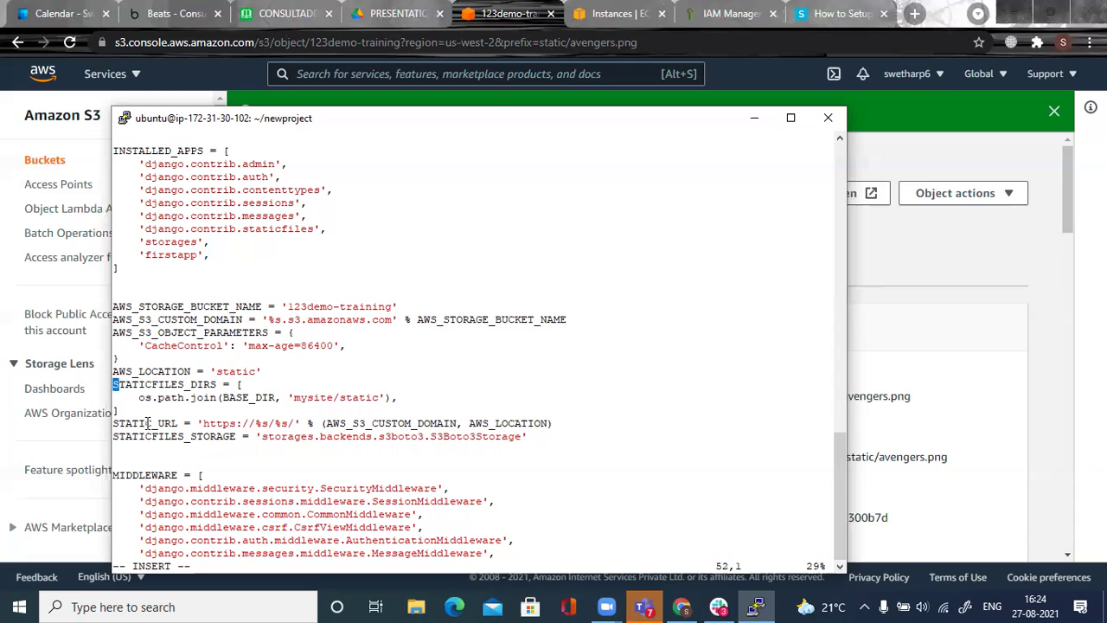
type("#")
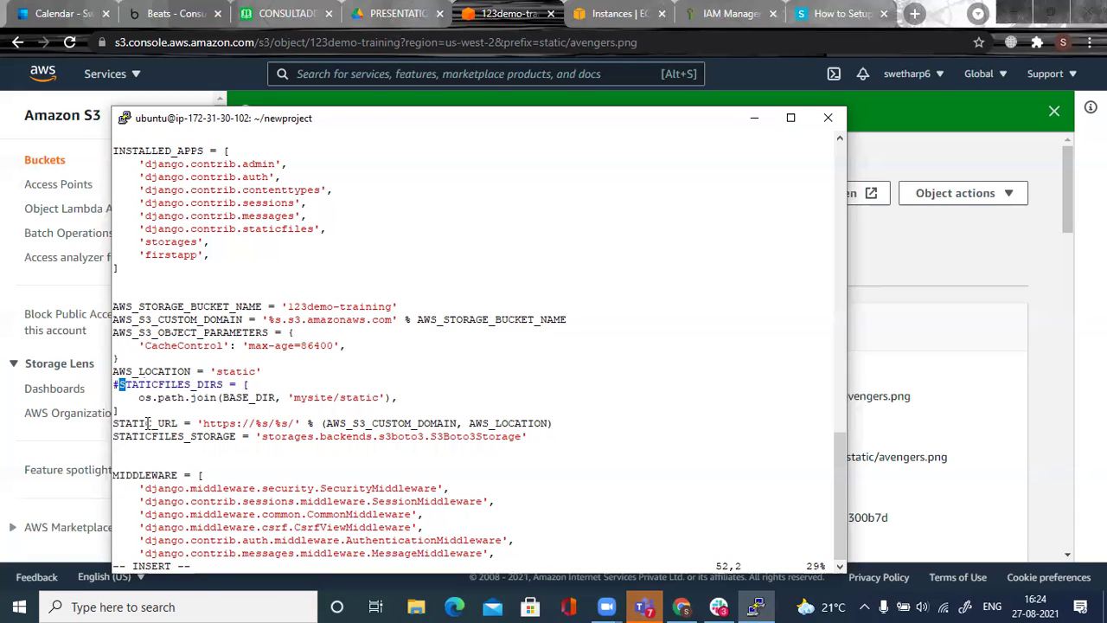
key("Down")
key("Left")
type("#")
key("Down")
key("Left")
type("#")
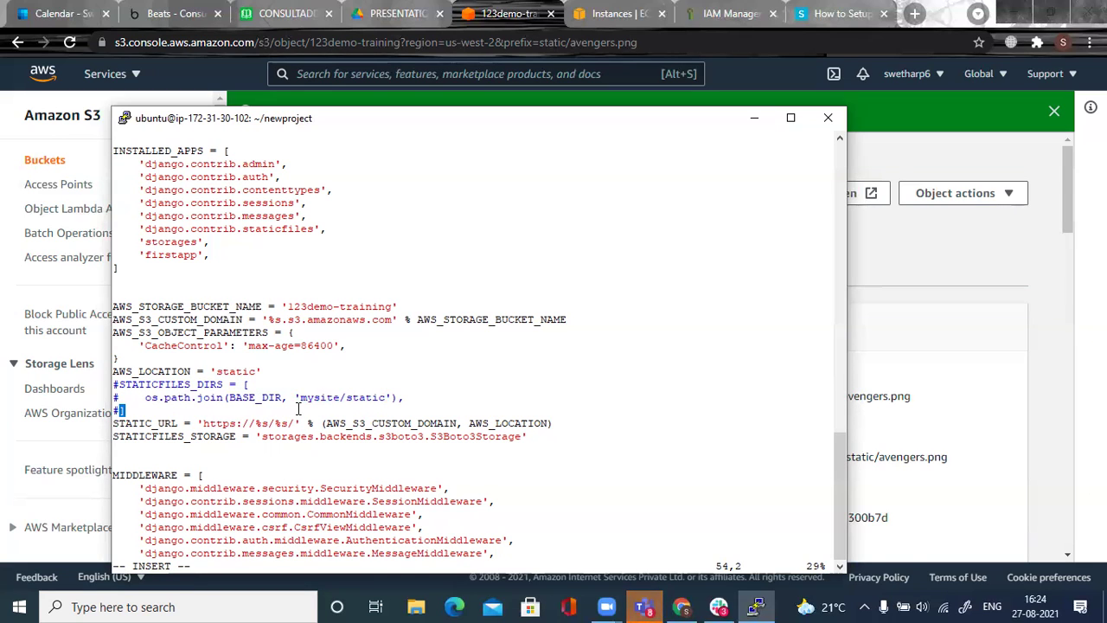
Save settings.py and quit vim with :wq.
key("Escape")
type(":")
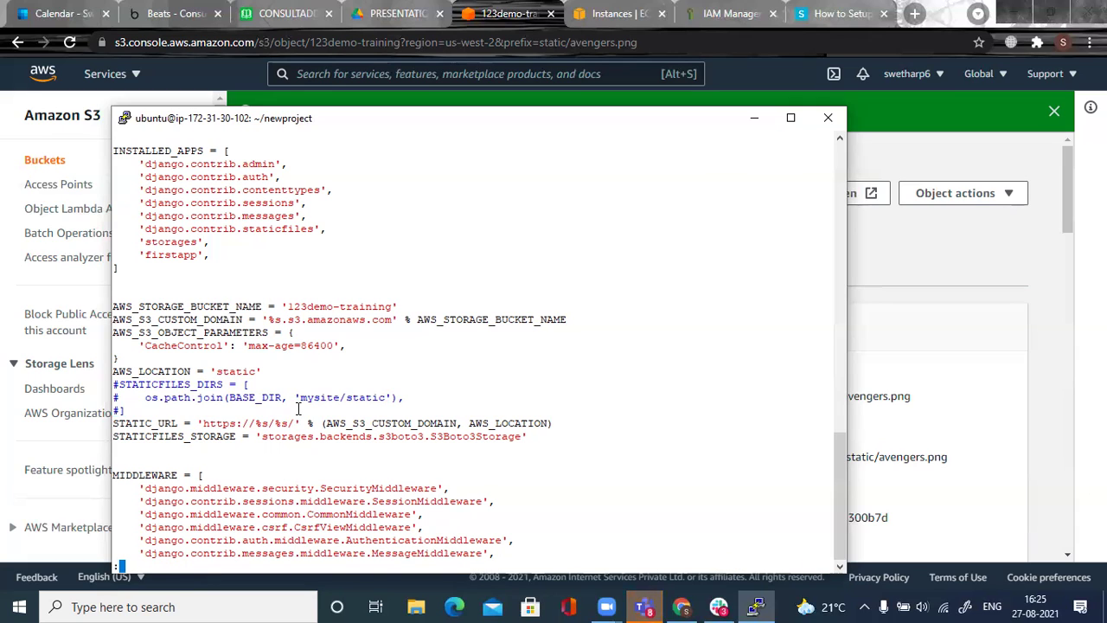
type("wq")
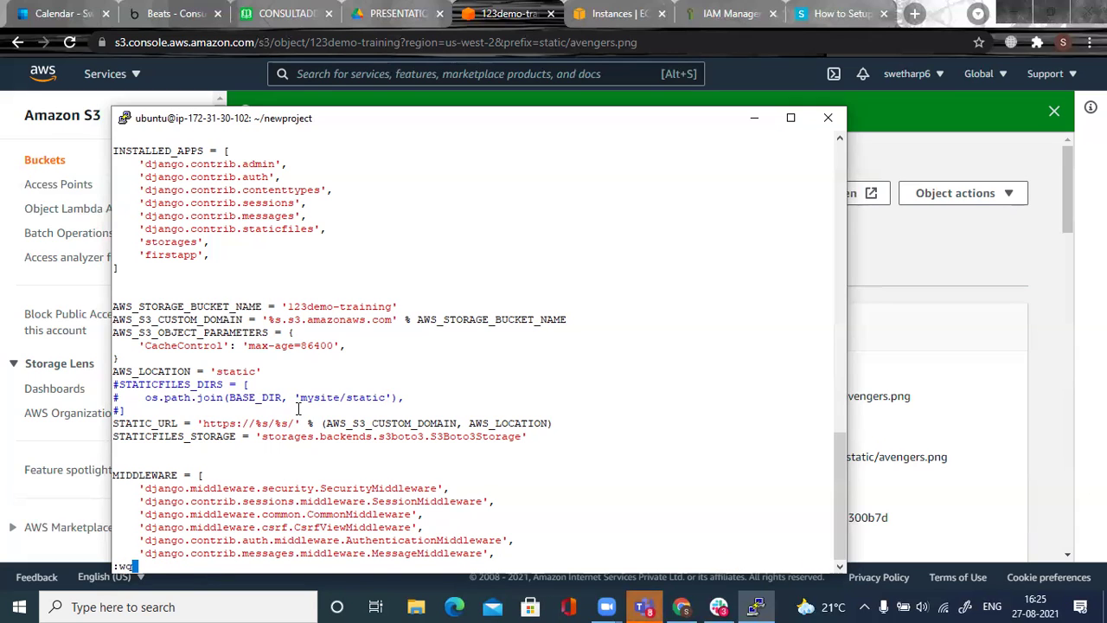
key("Return")
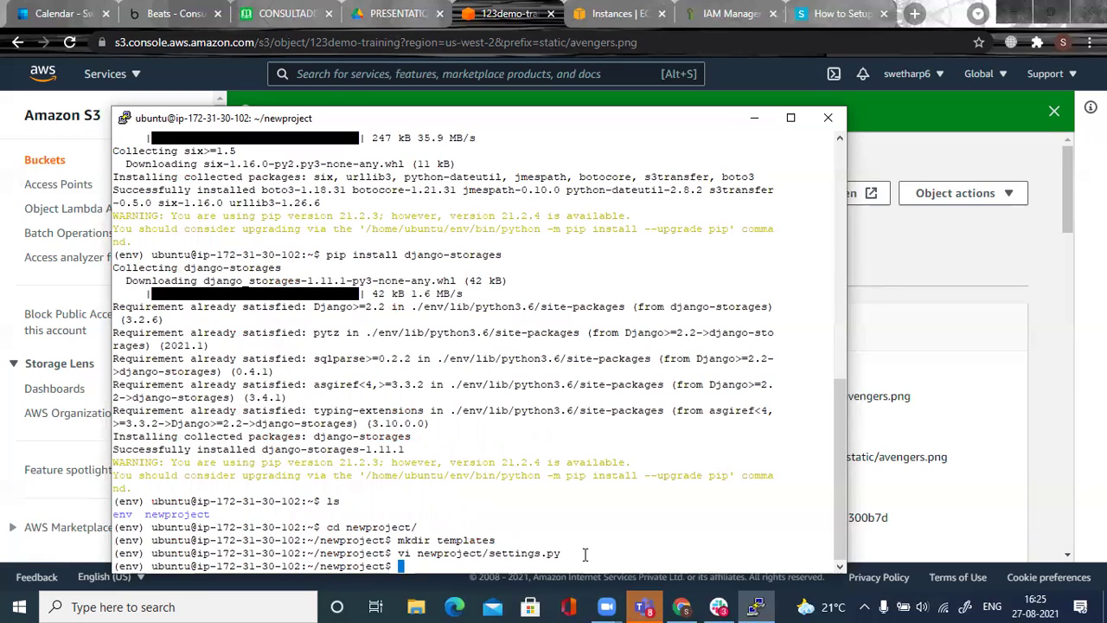
Run 'py manage.py startapp firstapp' to create the firstapp app.
type("py manage.py r")
key("BackSpace")
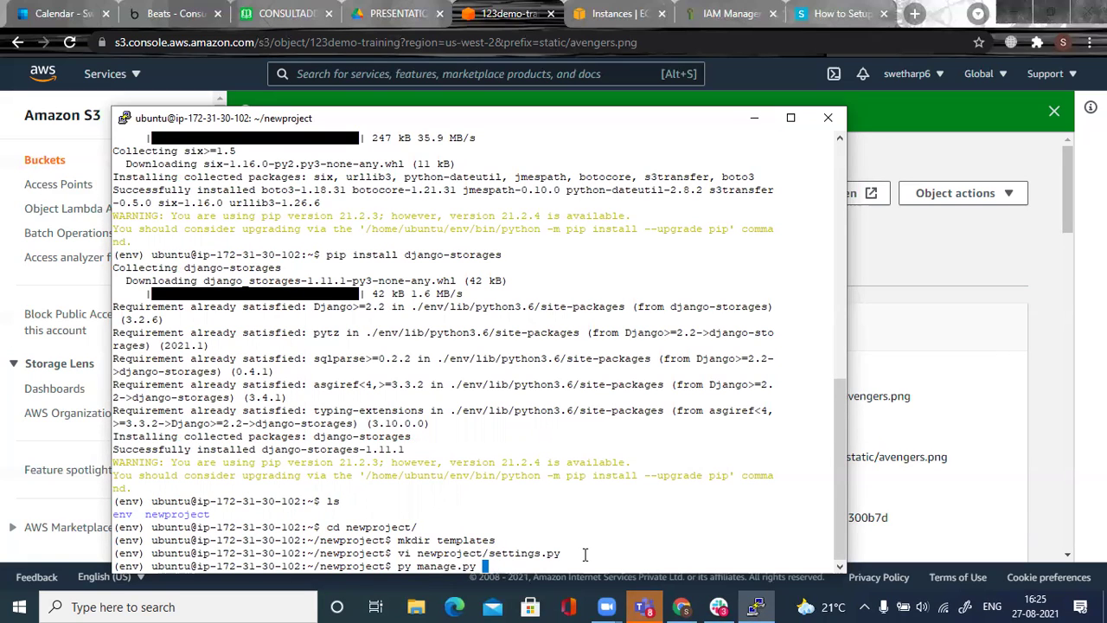
type("startapp first app")
key("BackSpace")
key("BackSpace")
key("BackSpace")
key("BackSpace")
type("app")
key("Return")
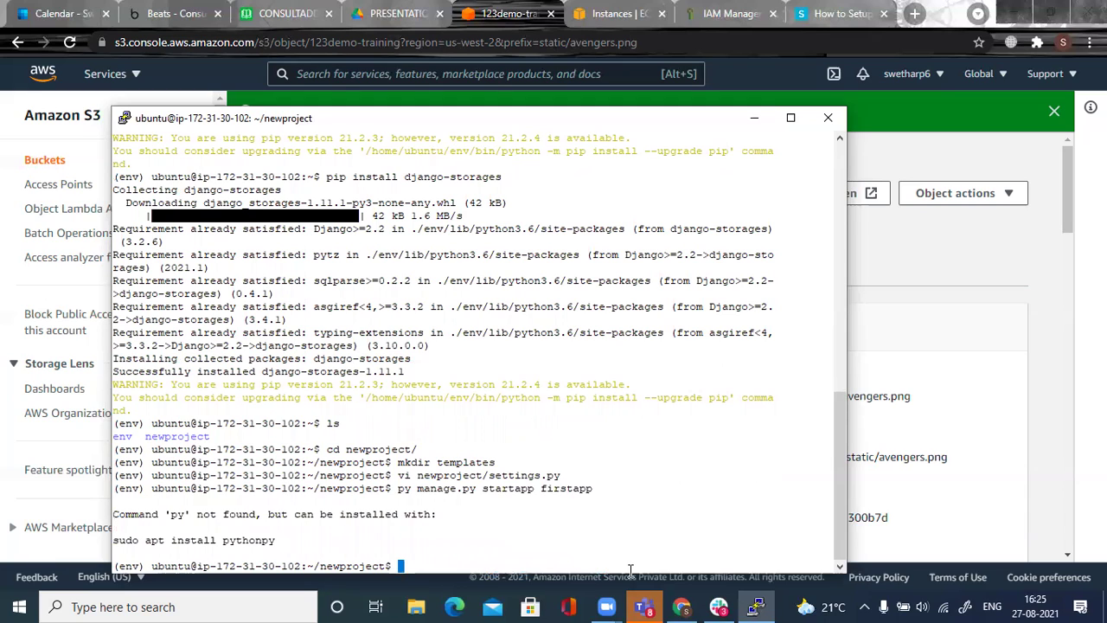
Rerun it as 'python manage.py startapp firstapp', which fails with No module named 'firstapp'.
key("Up")
key("Left")
key("Left")
key("Left")
key("Left")
key("Left")
key("Left")
key("Left")
key("Left")
key("Left")
key("Left")
key("Left")
key("Left")
key("Left")
key("Left")
key("Left")
key("Left")
key("Left")
key("Left")
key("Left")
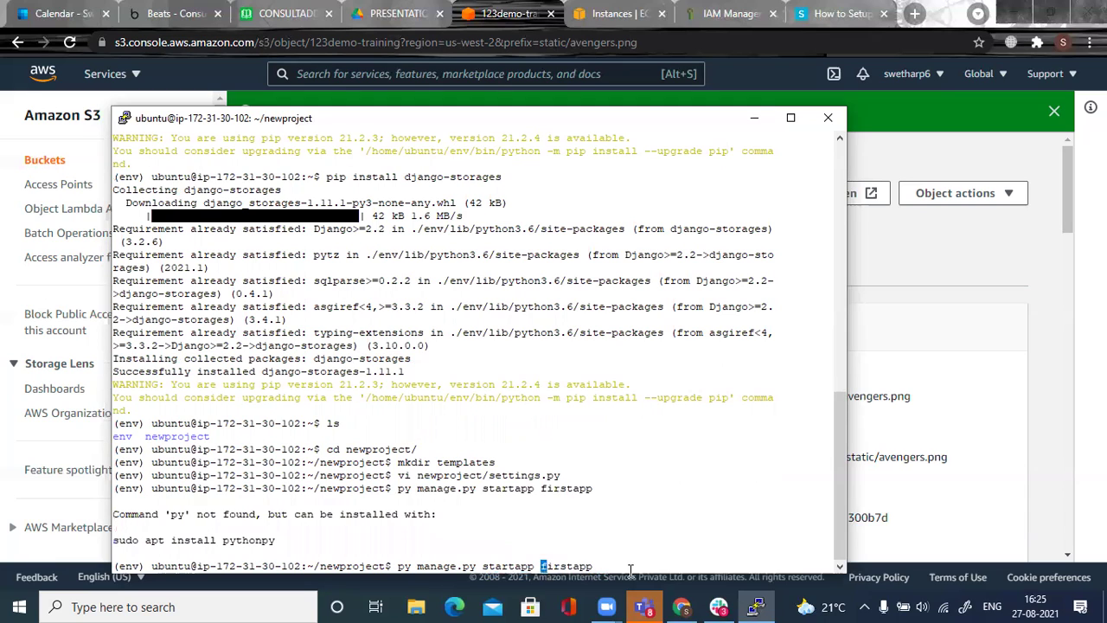
key("Left")
key("Left")
key("Left")
key("Left")
key("Left")
key("Left")
key("Left")
key("Left")
key("Left")
key("Left")
key("Right")
type("thon")
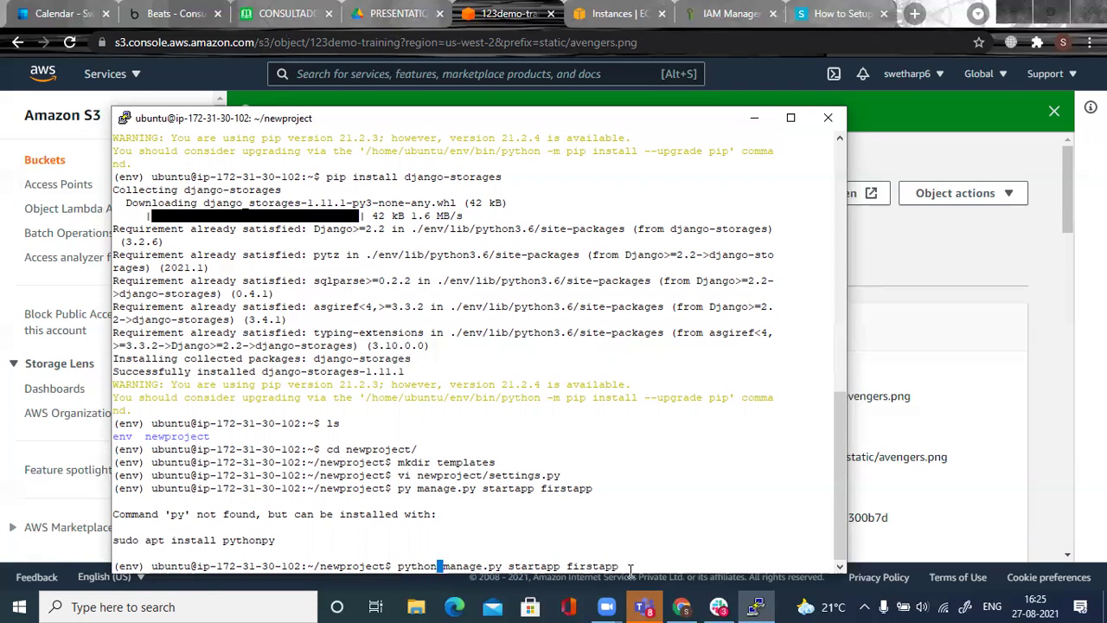
key("Return")
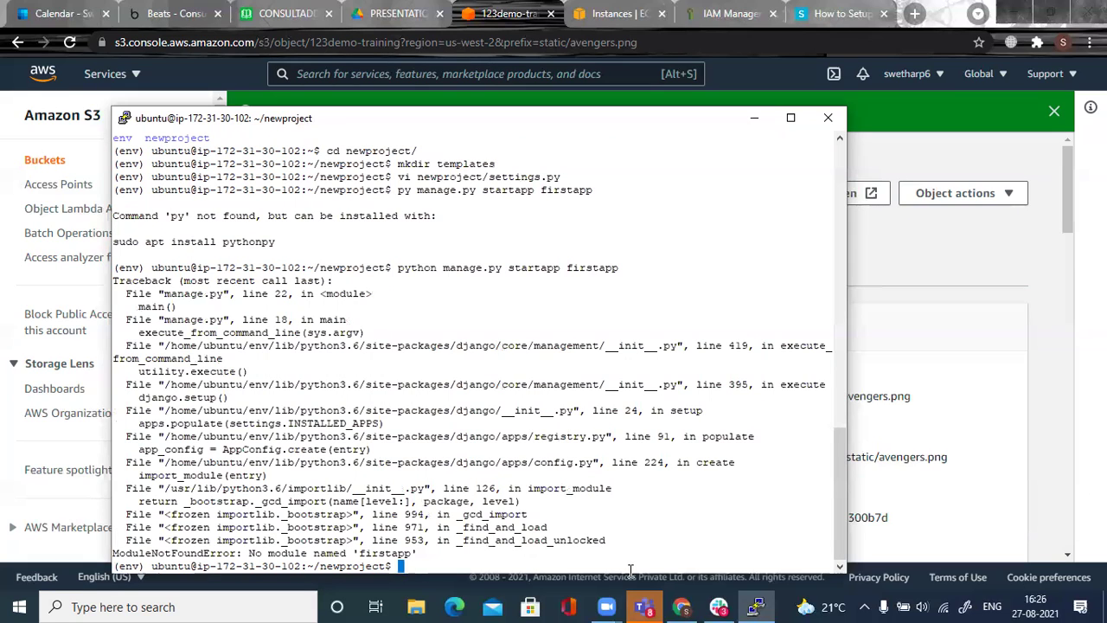
Recall the earlier 'vi newproject/settings.py' command from history.
type("vi")
key("BackSpace")
key("BackSpace")
key("Up")
key("Up")
key("Up")
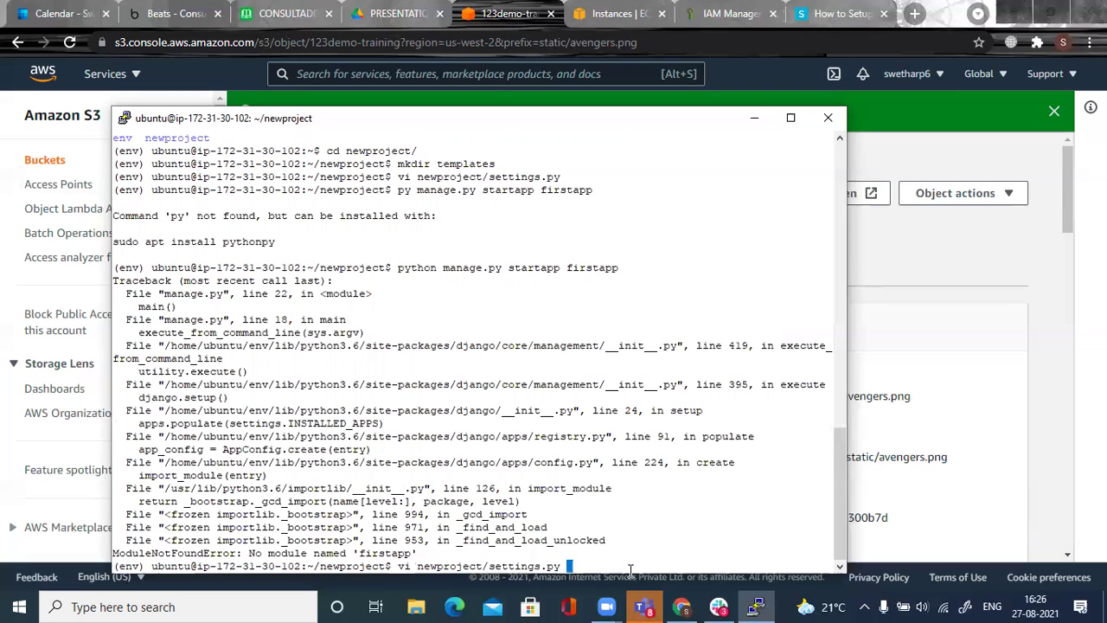
Reopen settings.py in vim and put # before the 'firstapp' entry in INSTALLED_APPS.
key("Return")
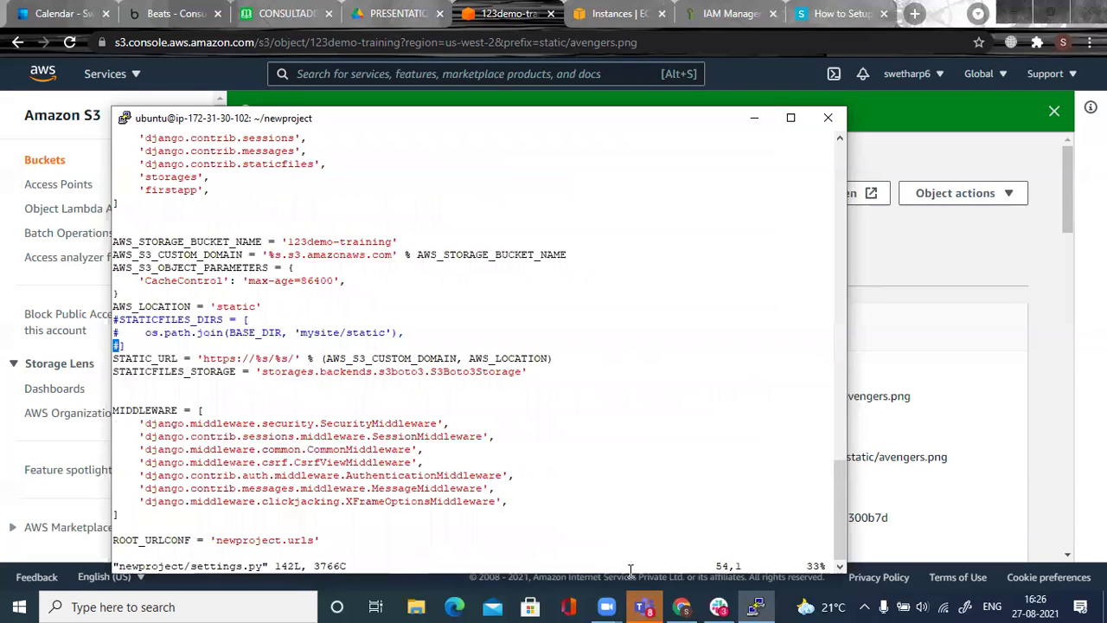
key("Up")
key("Up")
key("Up")
key("Up")
key("Up")
key("Up")
key("Up")
key("Up")
key("Up")
key("Up")
key("Up")
key("Up")
key("ctrl+y")
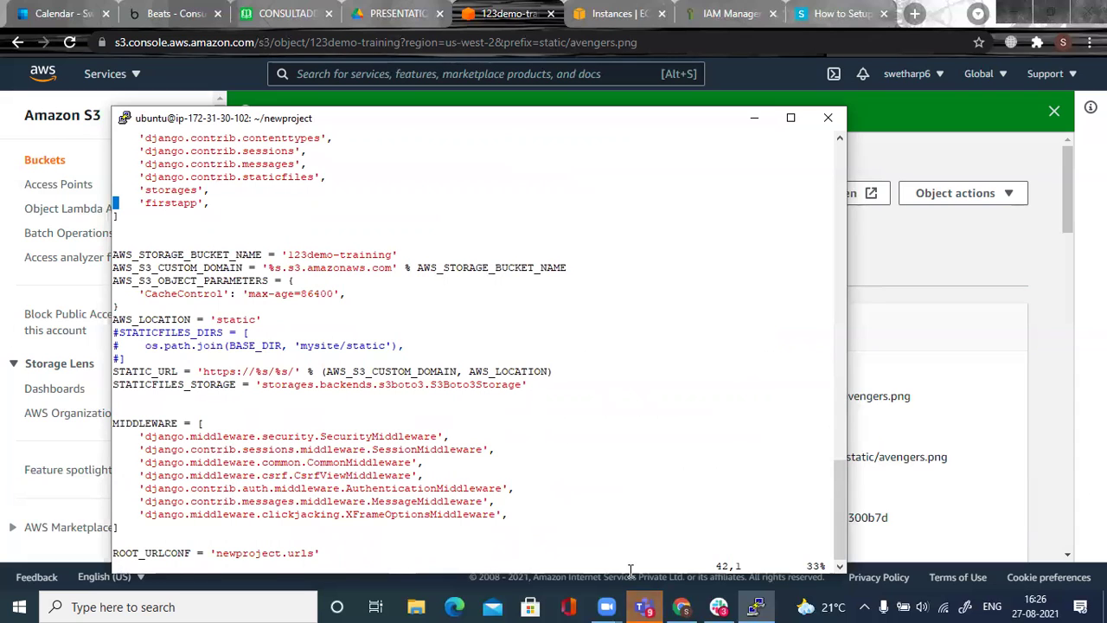
key("n")
key("Left")
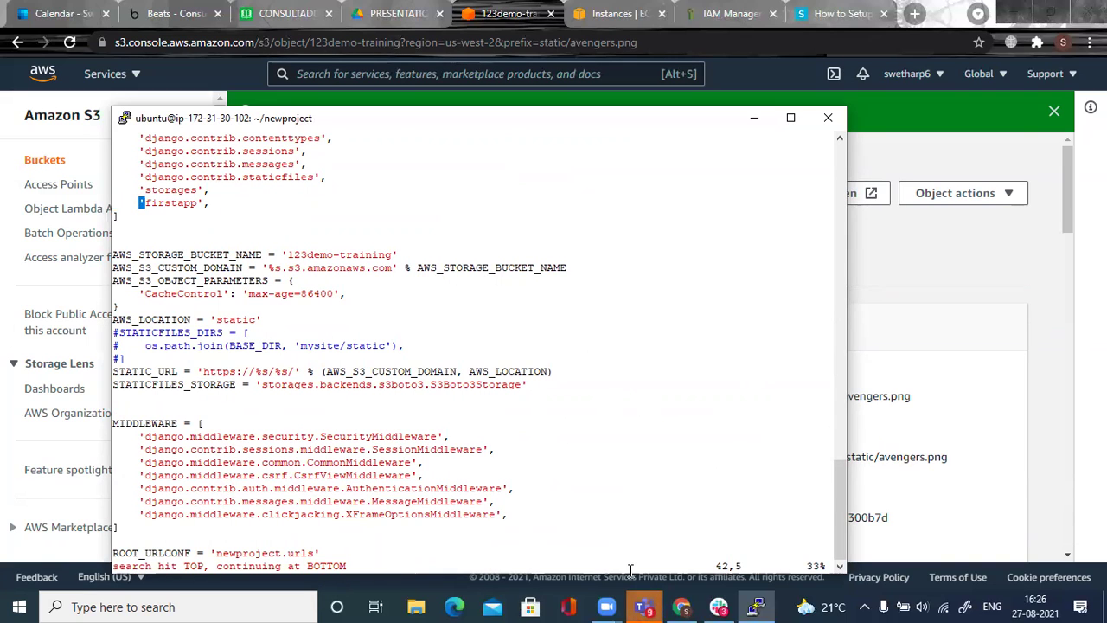
key("i")
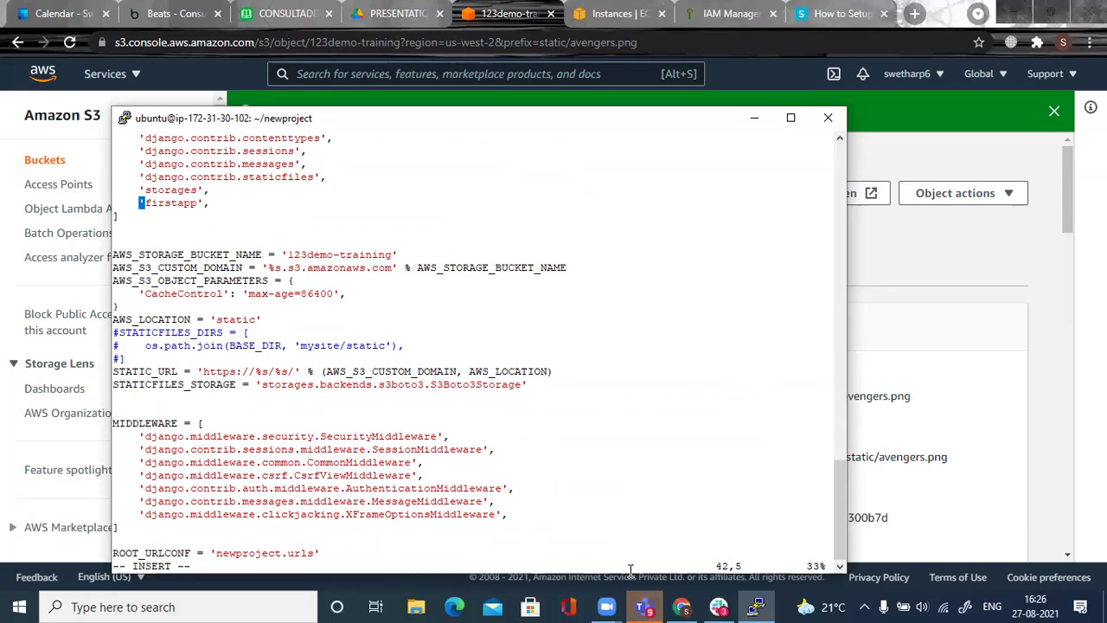
type("#")
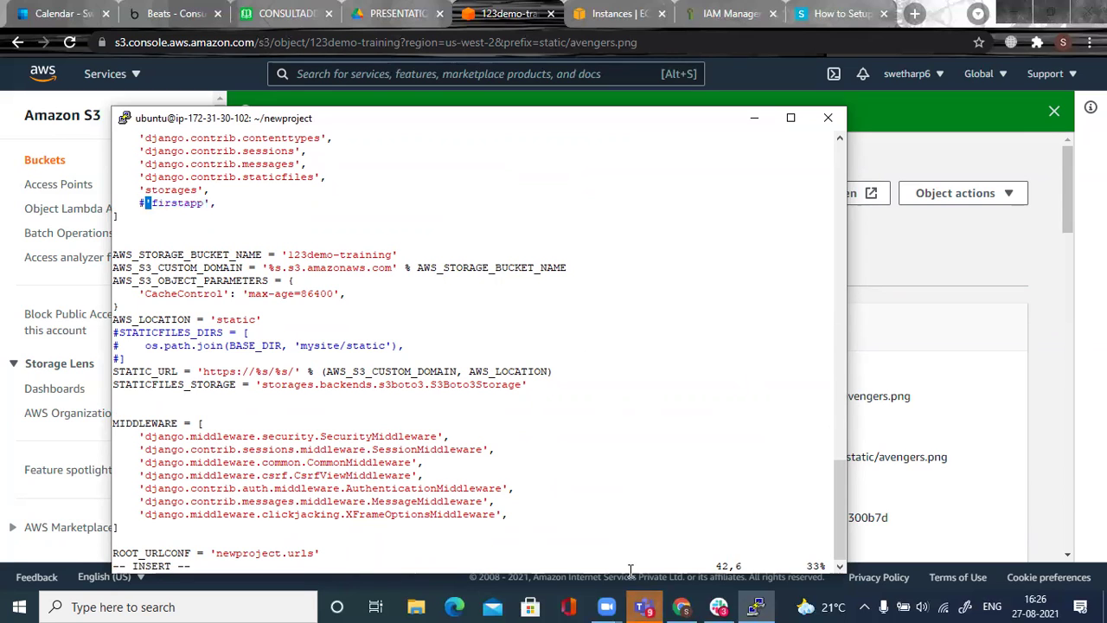
key("Escape")
Save settings.py with :wq and rerun 'python manage.py startapp firstapp' without error.
type(":wq")
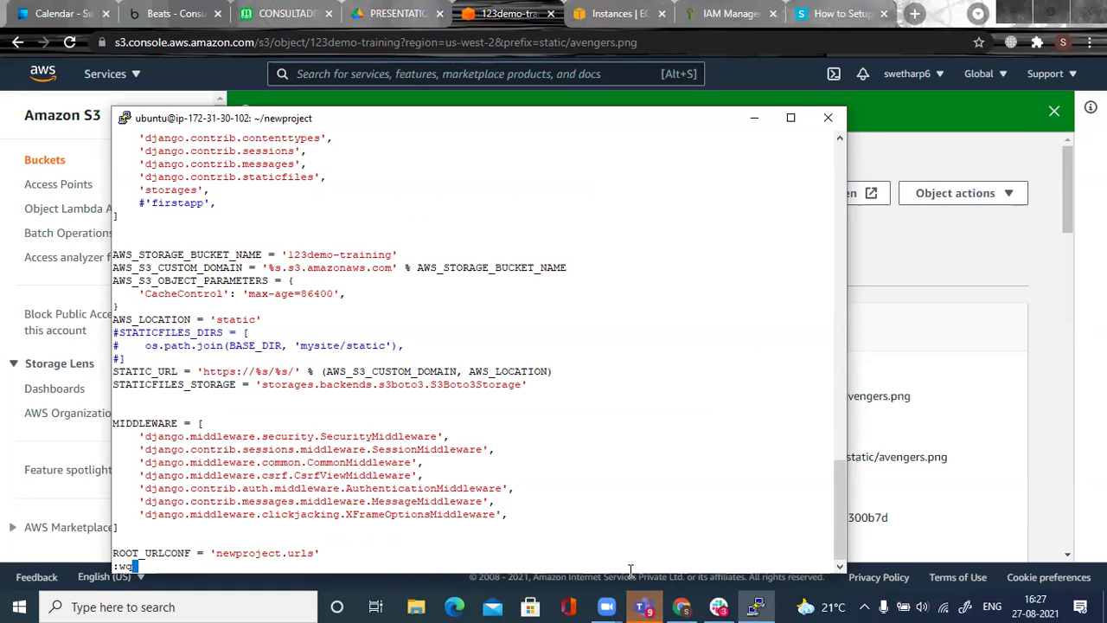
key("Return")
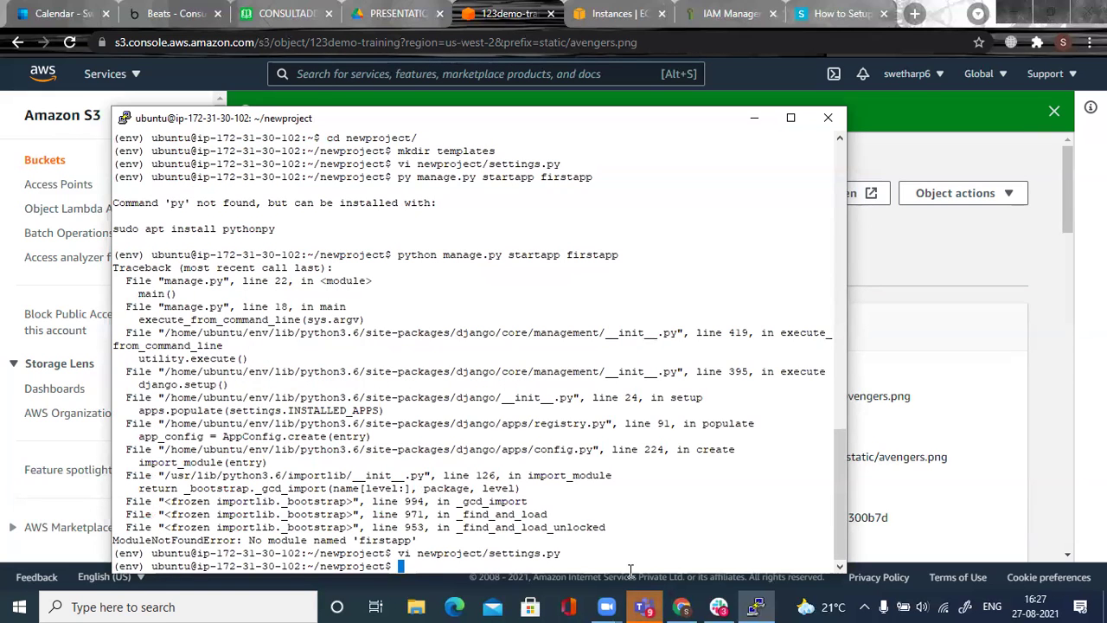
key("Up")
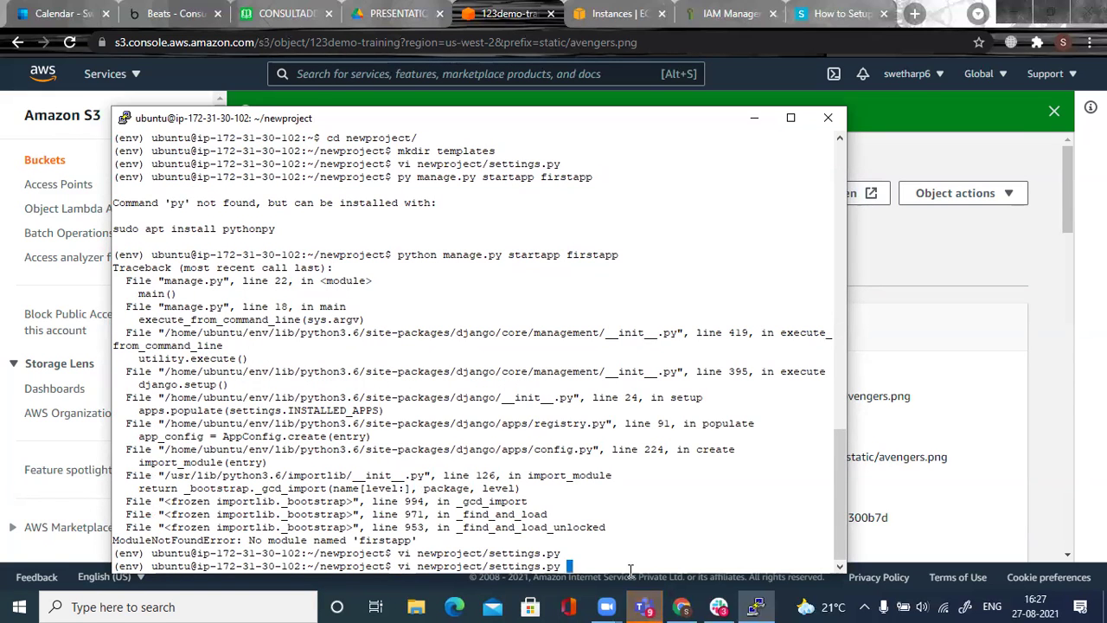
key("Up")
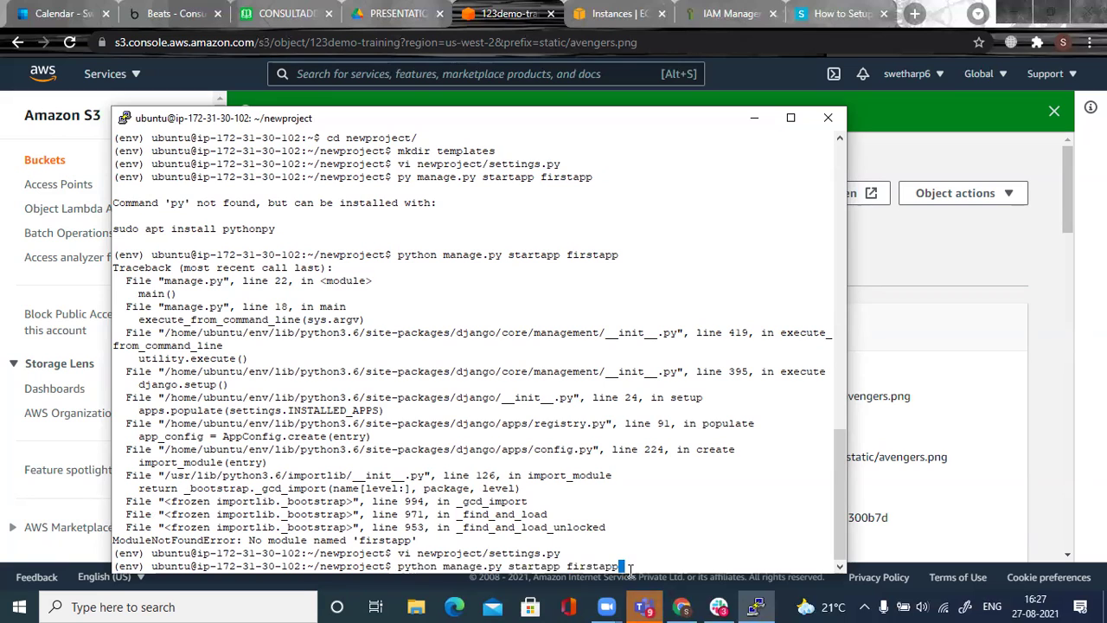
key("Return")
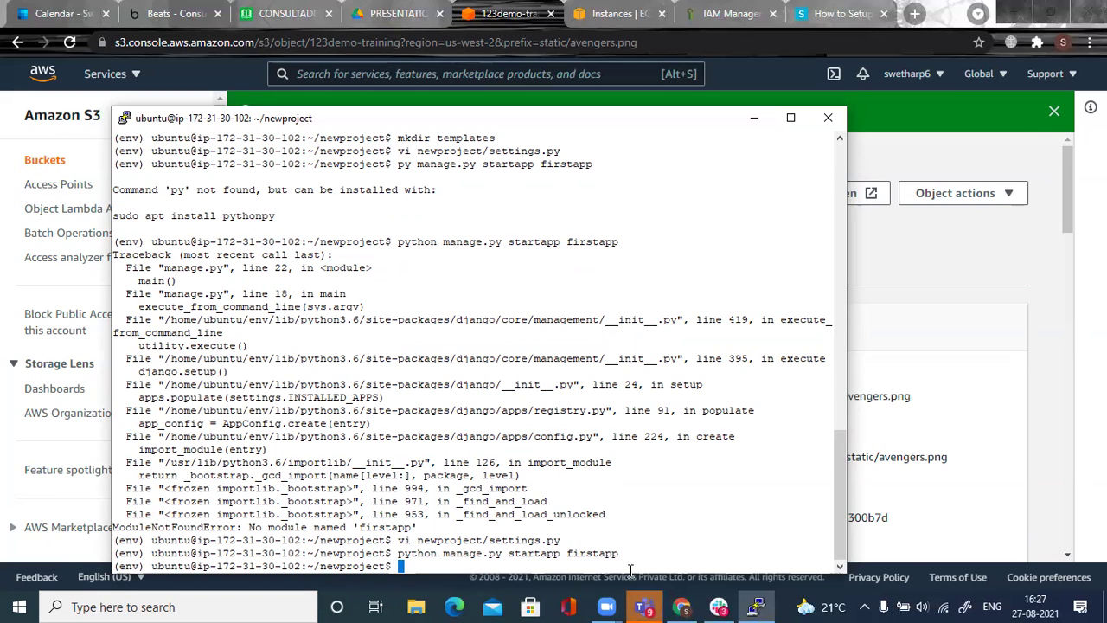
Reopen settings.py, delete the # before 'firstapp' in INSTALLED_APPS, and save with :wq.
key("Up")
key("Up")
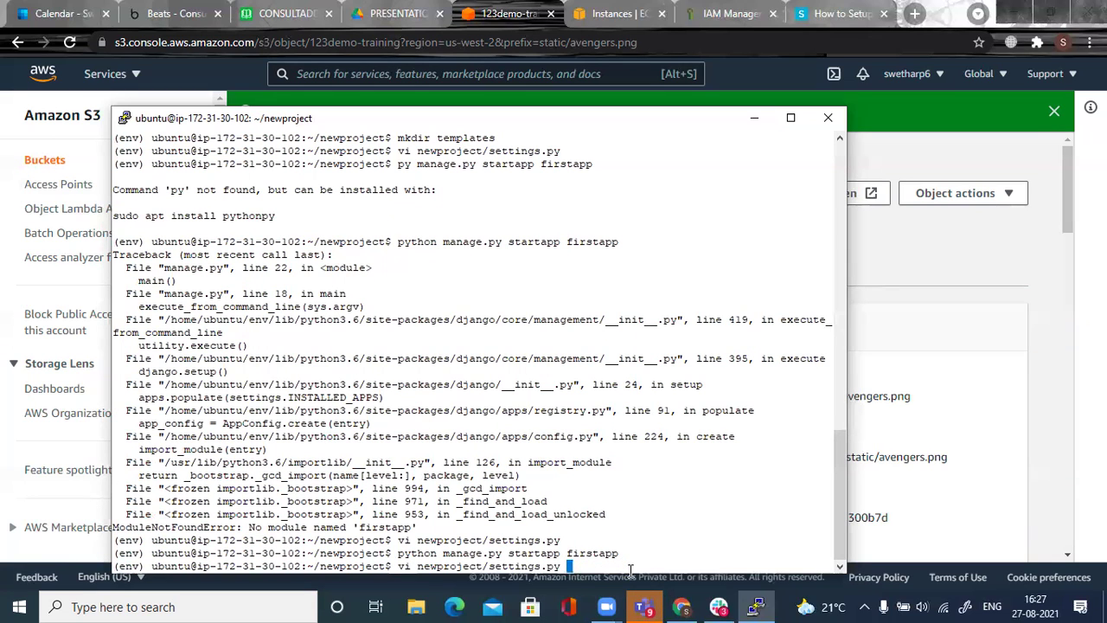
key("Return")
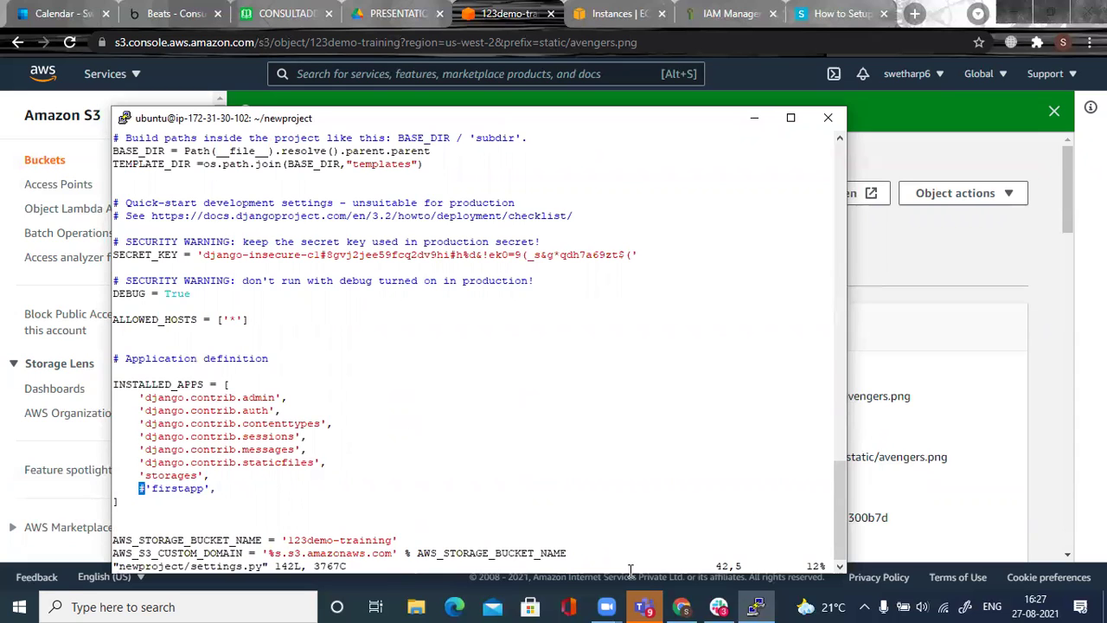
key("i")
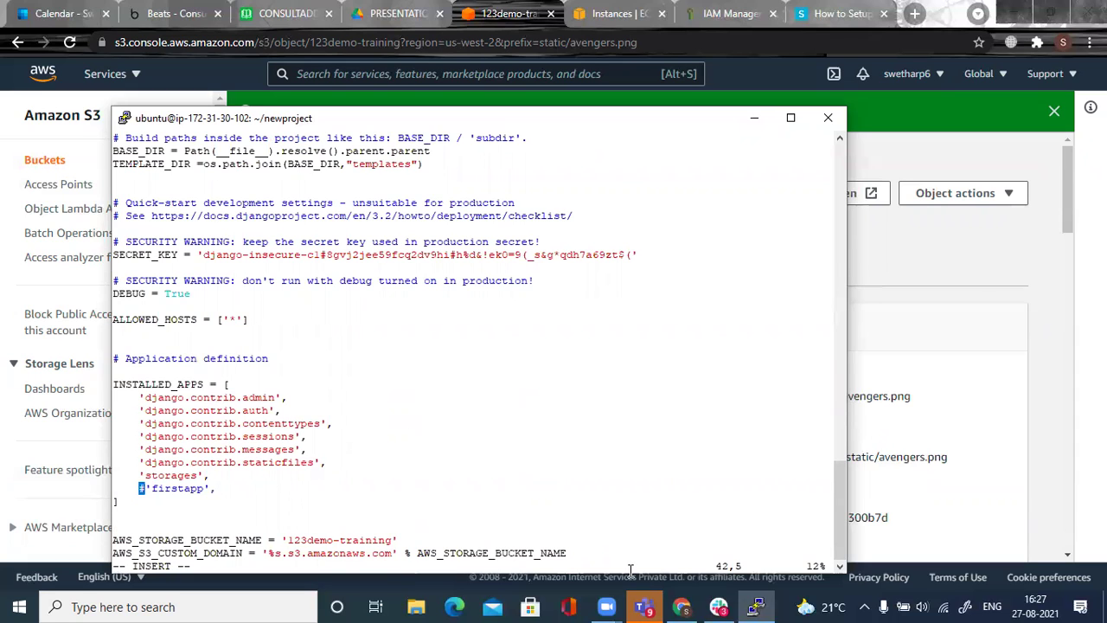
key("BackSpace")
key("BackSpace")
key("BackSpace")
key("BackSpace")
key("Delete")
key("Escape")
type(":wq")
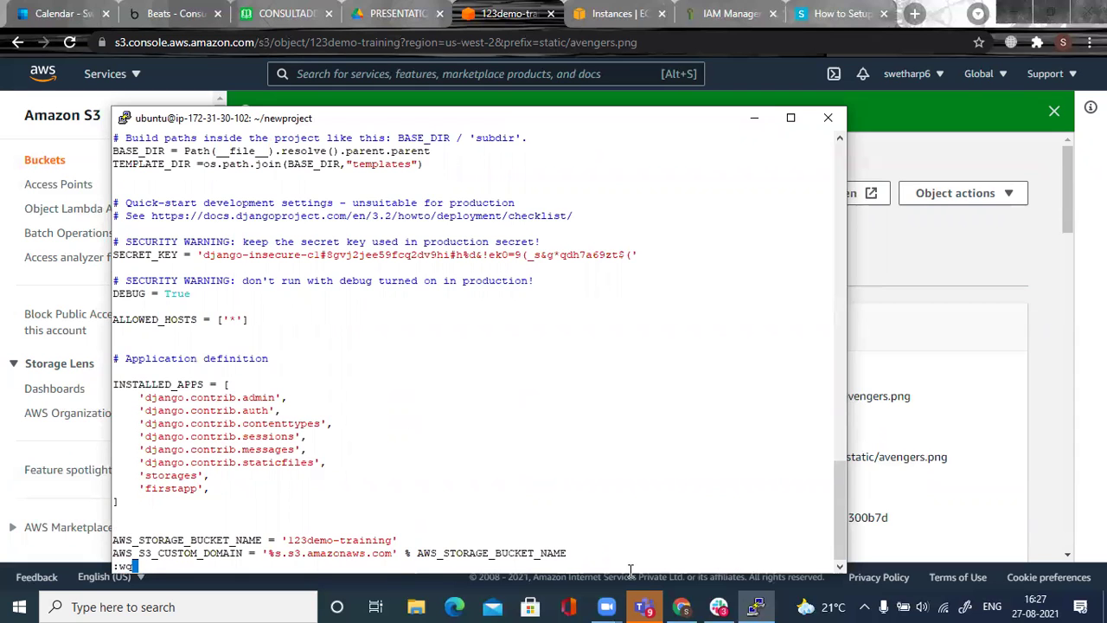
key("Return")
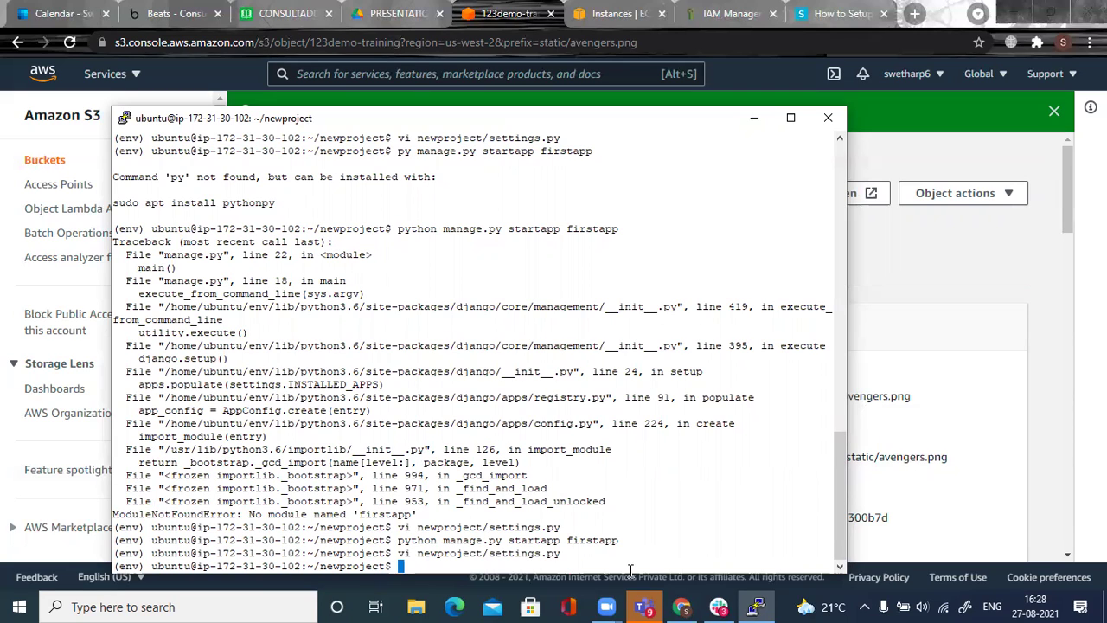
Open firstapp/views.py in vi.
type("vi")
type("fi")
key("Tab")
type("views")
key("Tab")
key("Return")
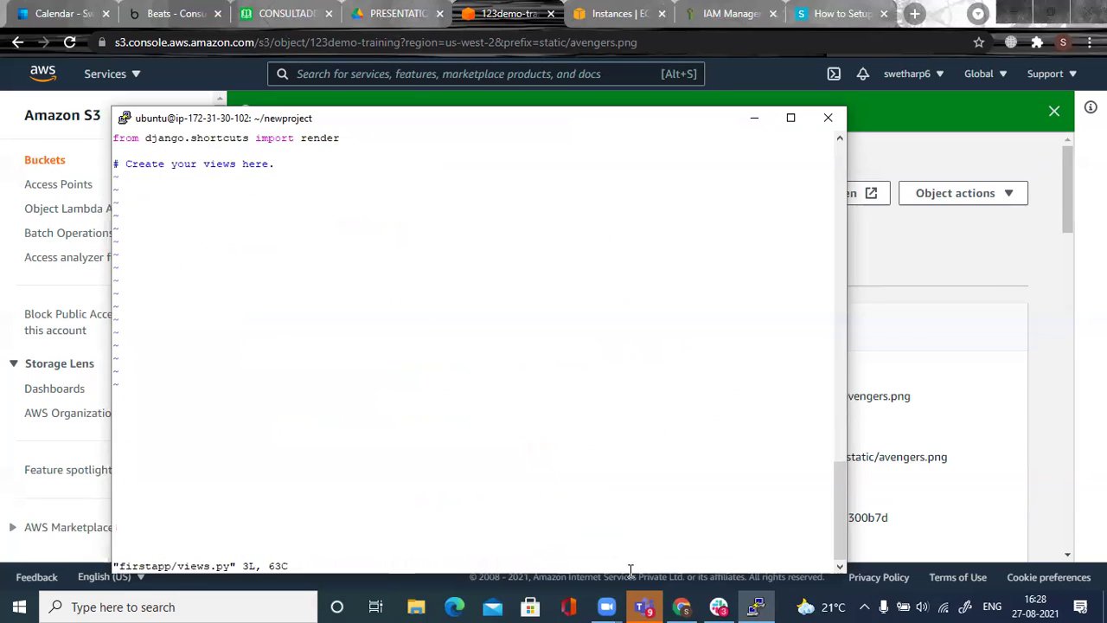
Replace the placeholder comment with the start of a 'def index(' view.
key("Down")
key("Down")
key("i")
key("Delete")
key("Delete")
key("Delete")
key("Delete")
key("Delete")
key("Delete")
key("Delete")
key("Delete")
key("Delete")
key("Delete")
key("Delete")
key("Delete")
key("Delete")
key("Delete")
key("Delete")
key("Delete")
key("Delete")
key("Delete")
key("Delete")
key("Delete")
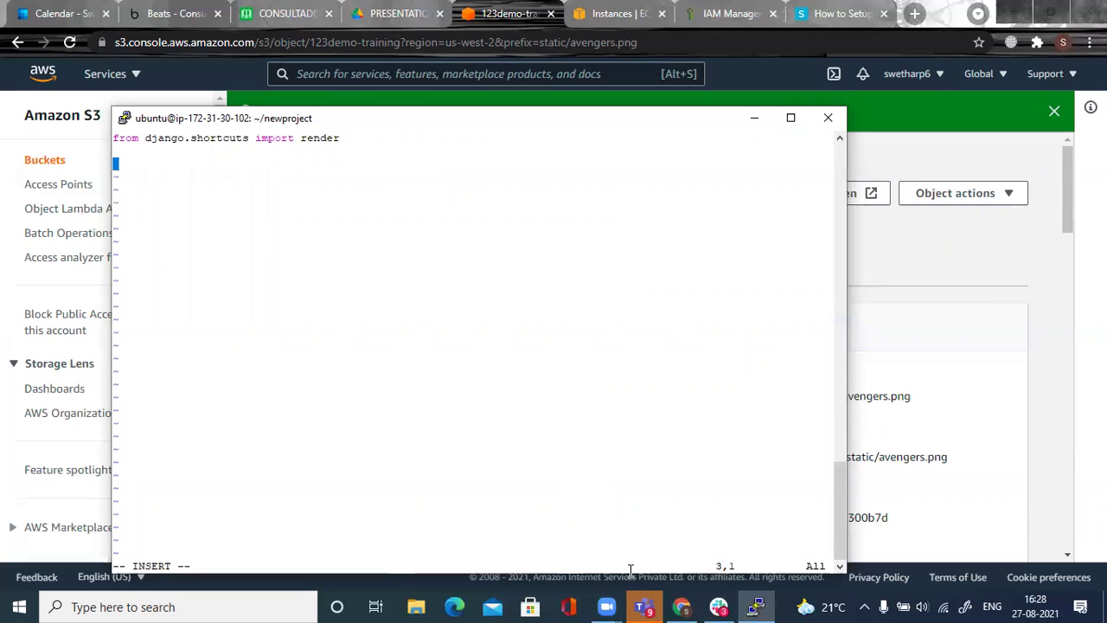
type("def index(")
Minimize Chrome and make the PuTTY window taller.
left_click(1006, 16)
left_click(1008, 14)
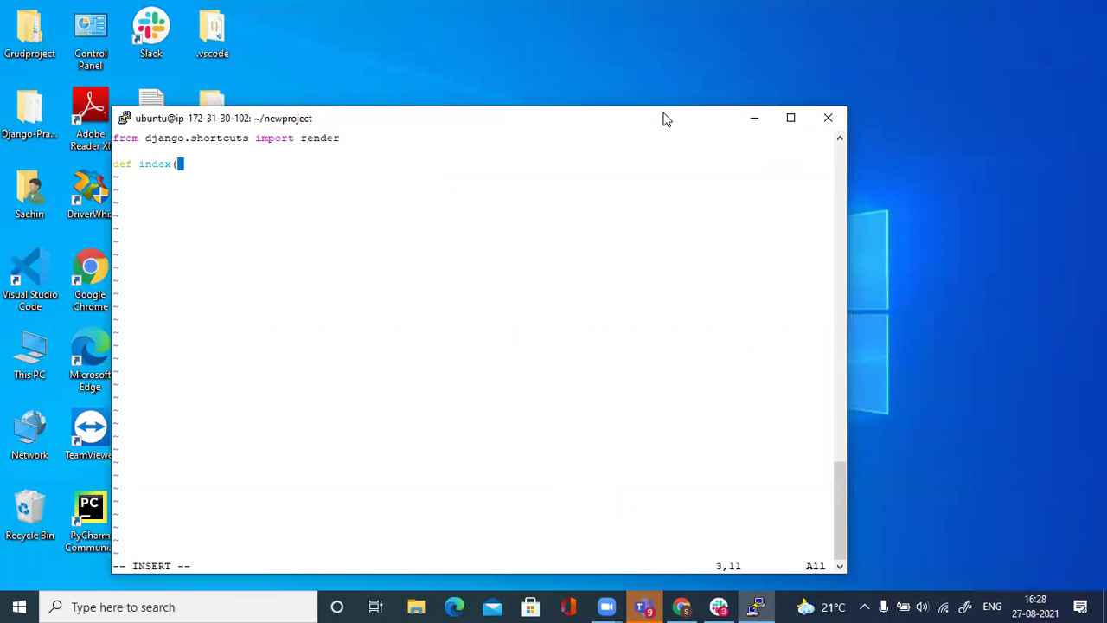
left_click_drag(658, 110, 648, 57)
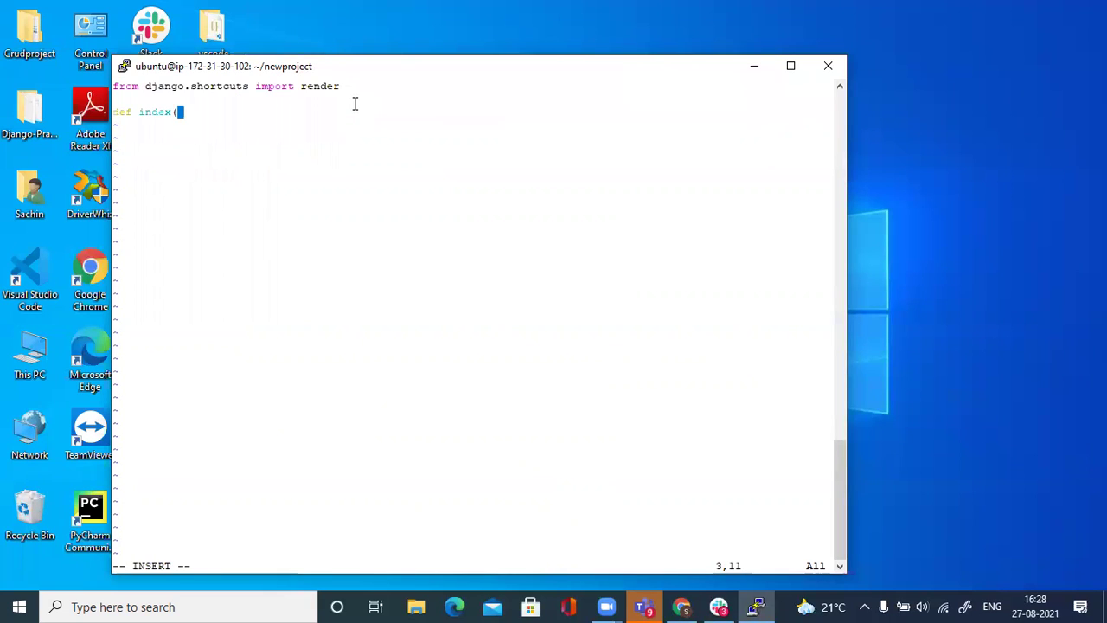
Complete def index(request) to return render(request,"index.html") and save views.py with :wq.
type("reqy")
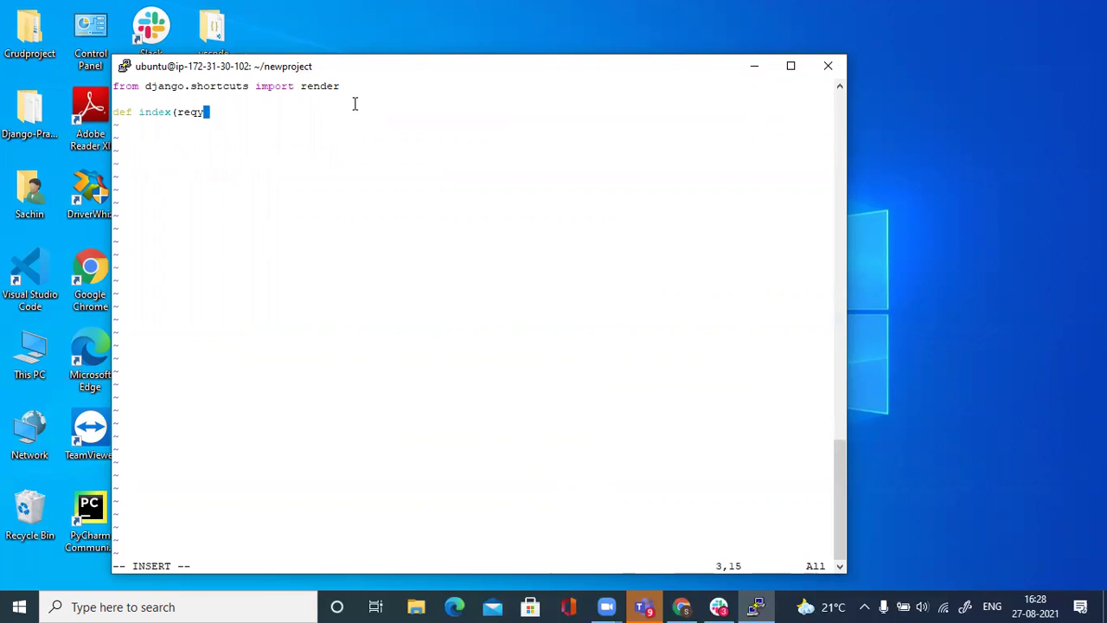
key("BackSpace")
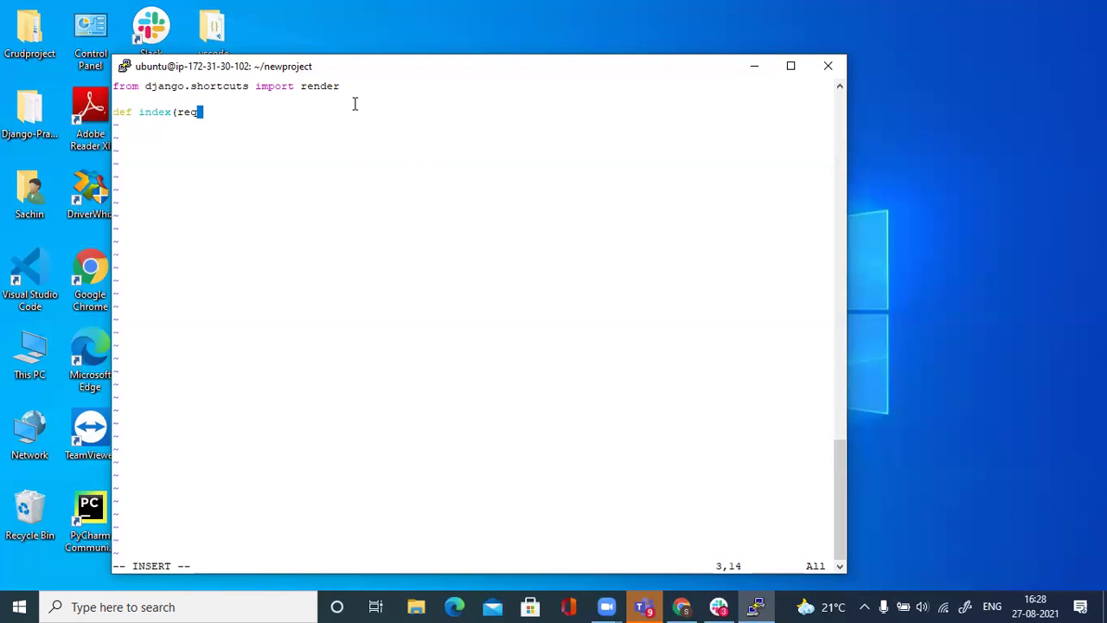
type("uest")
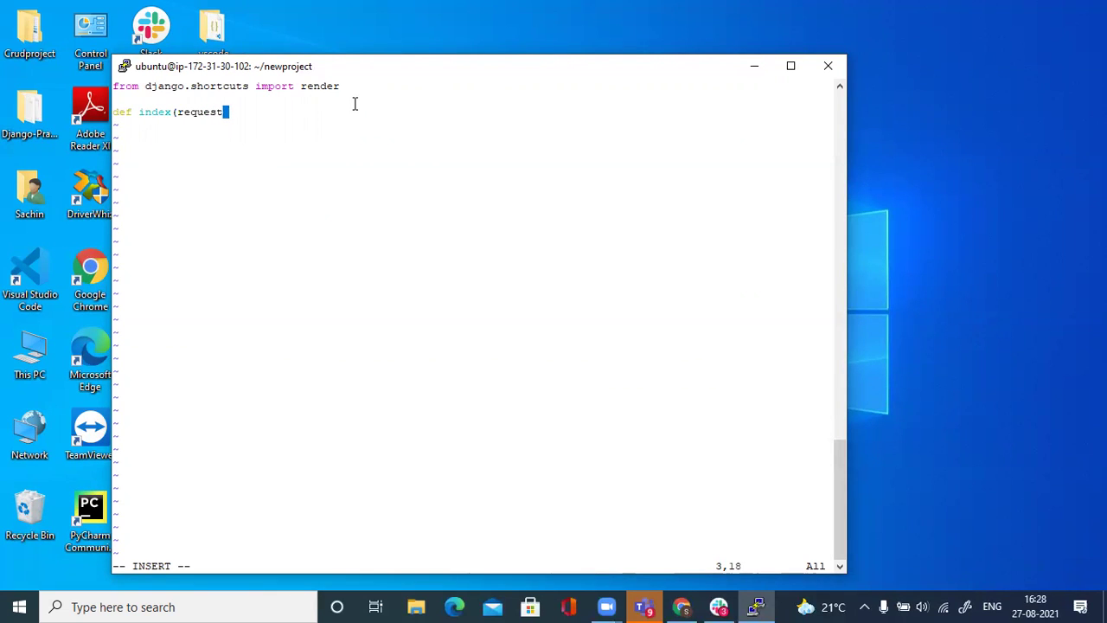
type("):")
key("Return")
type("retur")
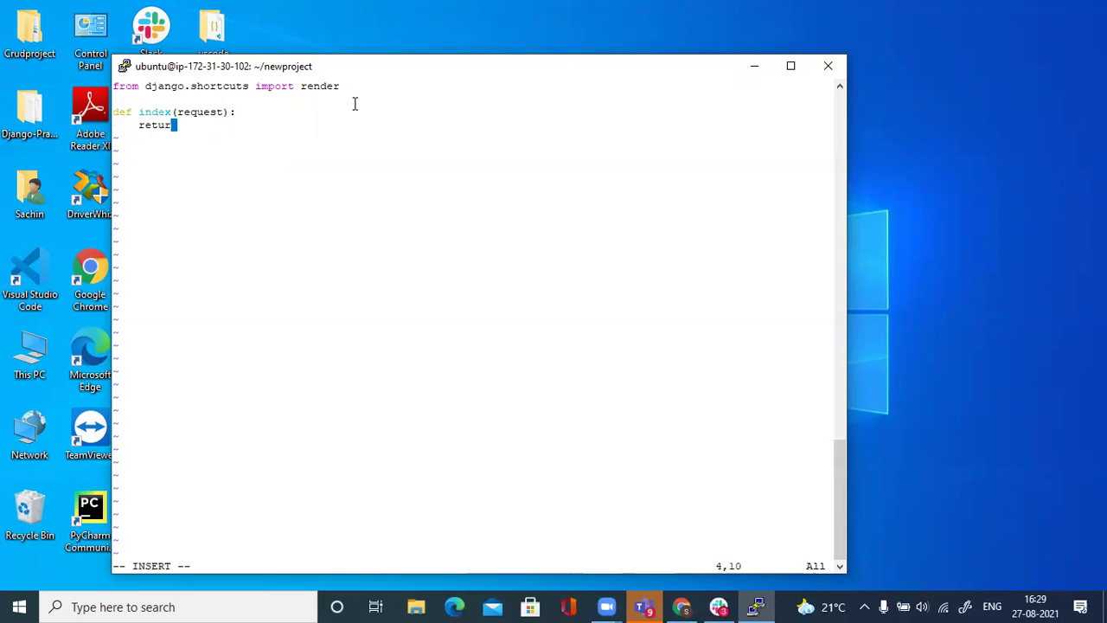
type("n render(")
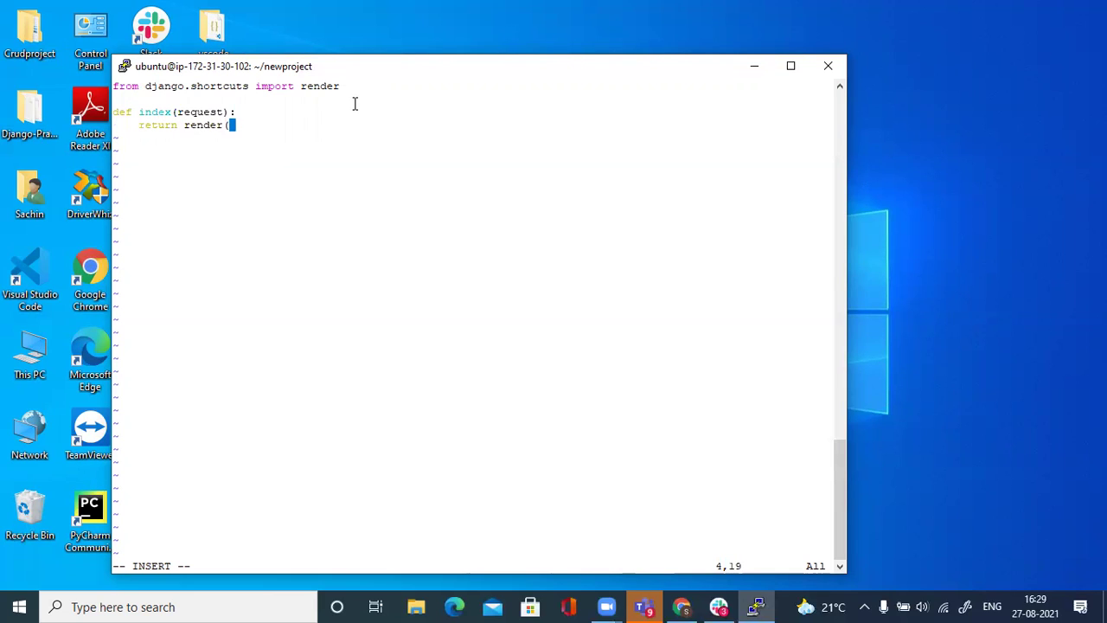
type("request,\"index.html")
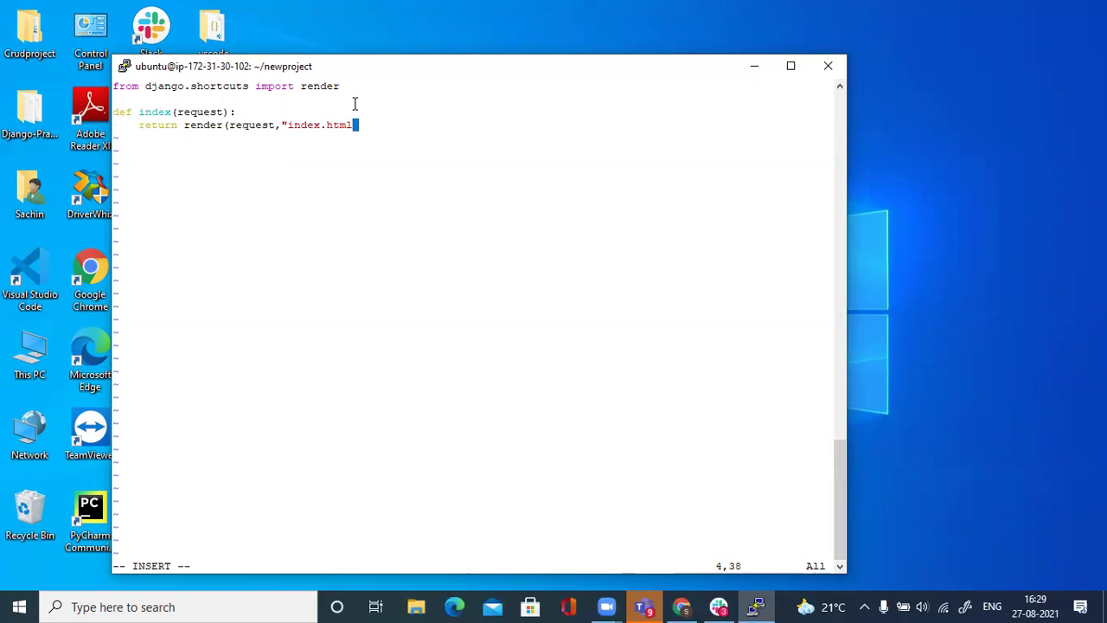
type(")")
key("BackSpace")
type("\")")
key("Escape")
type(":wq")
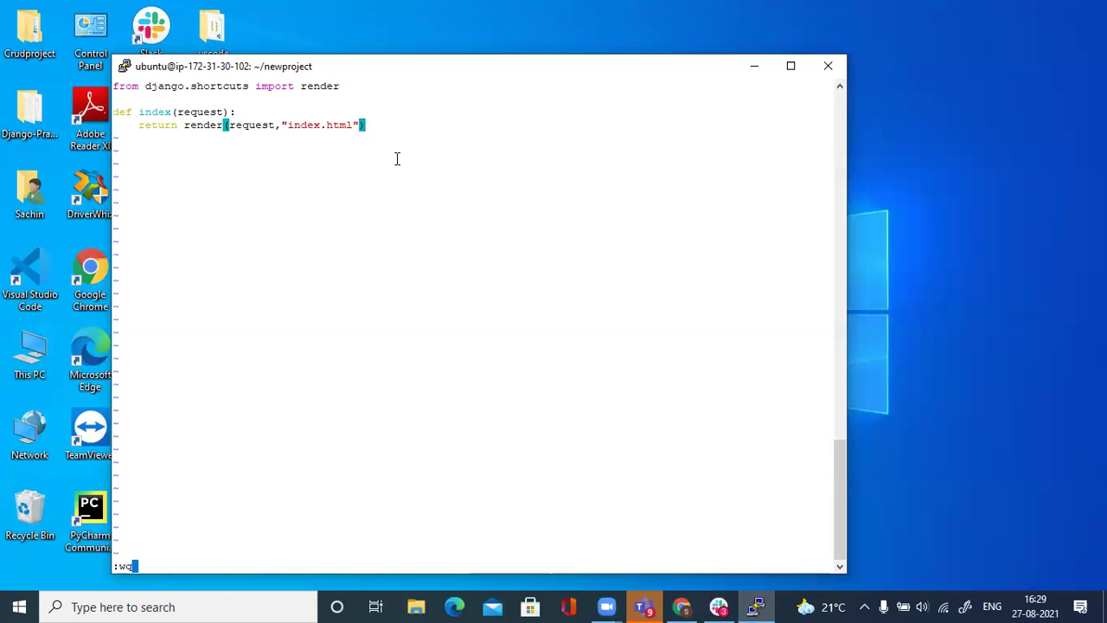
key("Return")
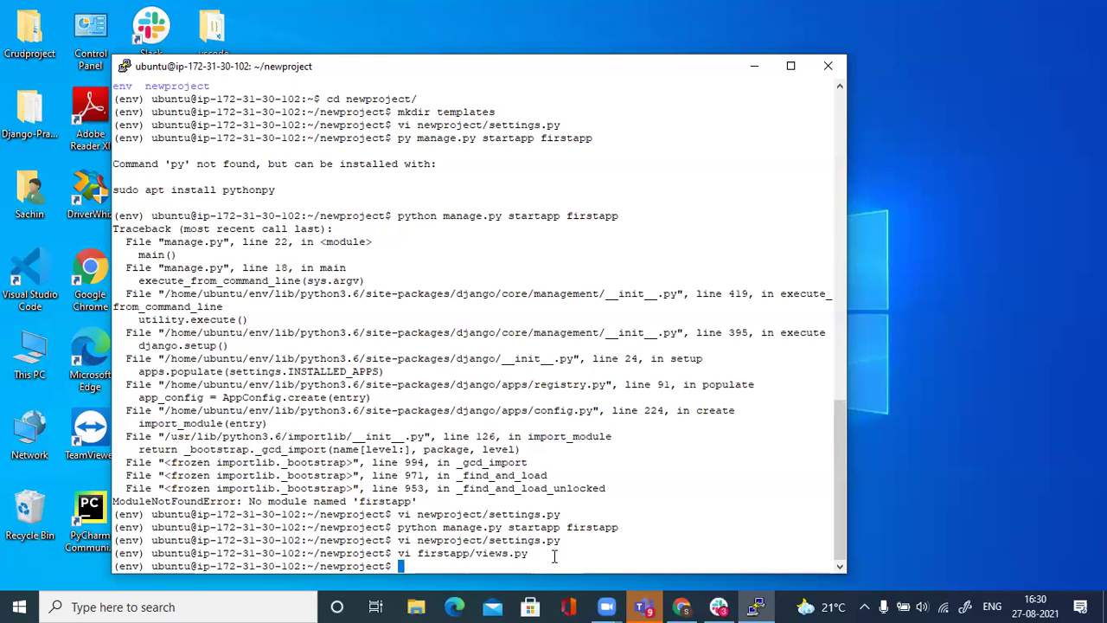
Print newproject/urls.py with cat and copy its path import and urlpatterns lines.
type("cat n")
key("Tab")
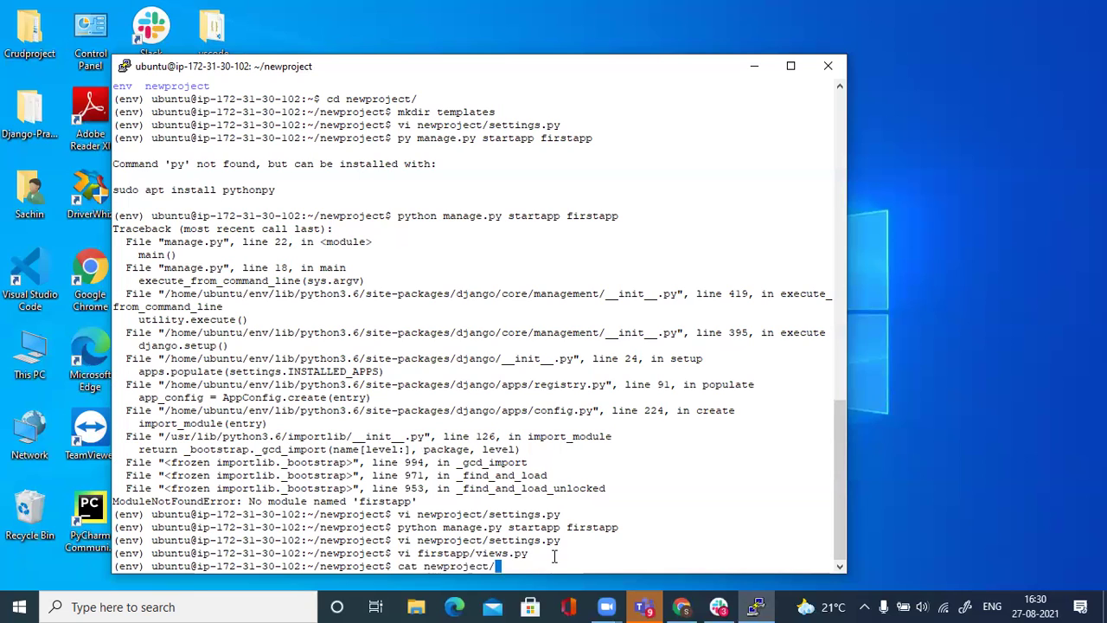
type("u")
key("Tab")
key("Return")
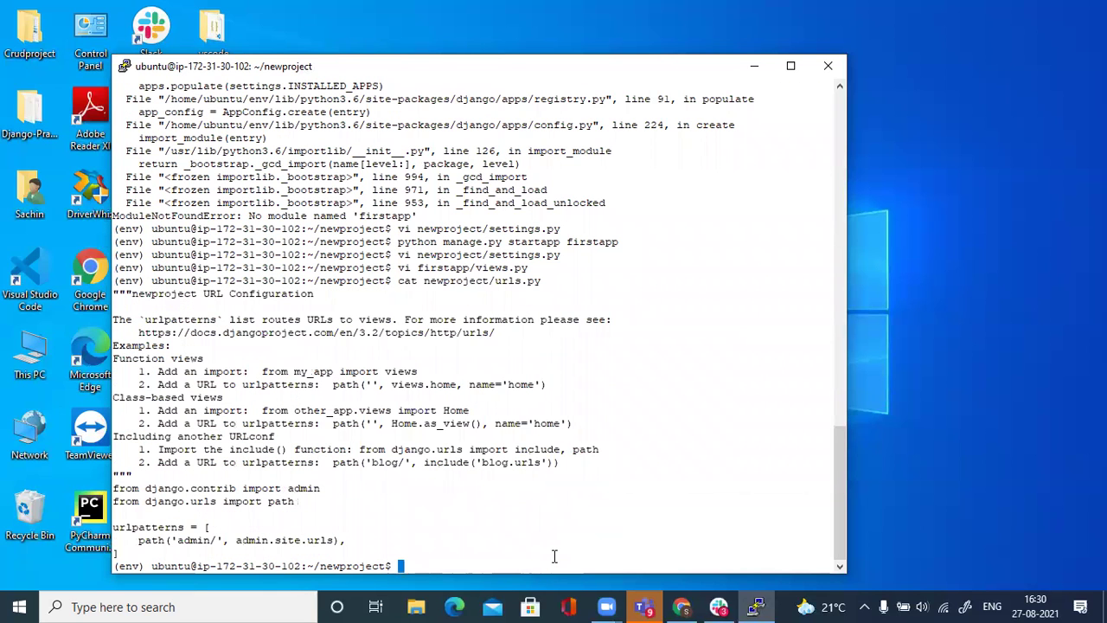
left_click_drag(128, 555, 114, 502)
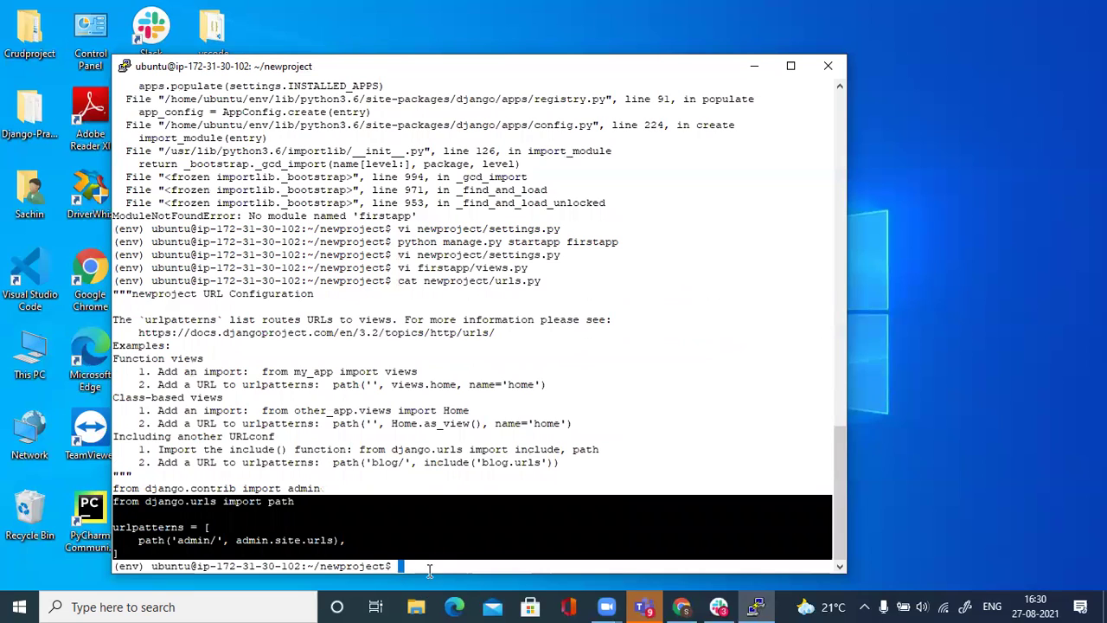
Begin the command vi firstapp/urls at the shell prompt.
type("vi fi")
key("Tab")
type("urls")
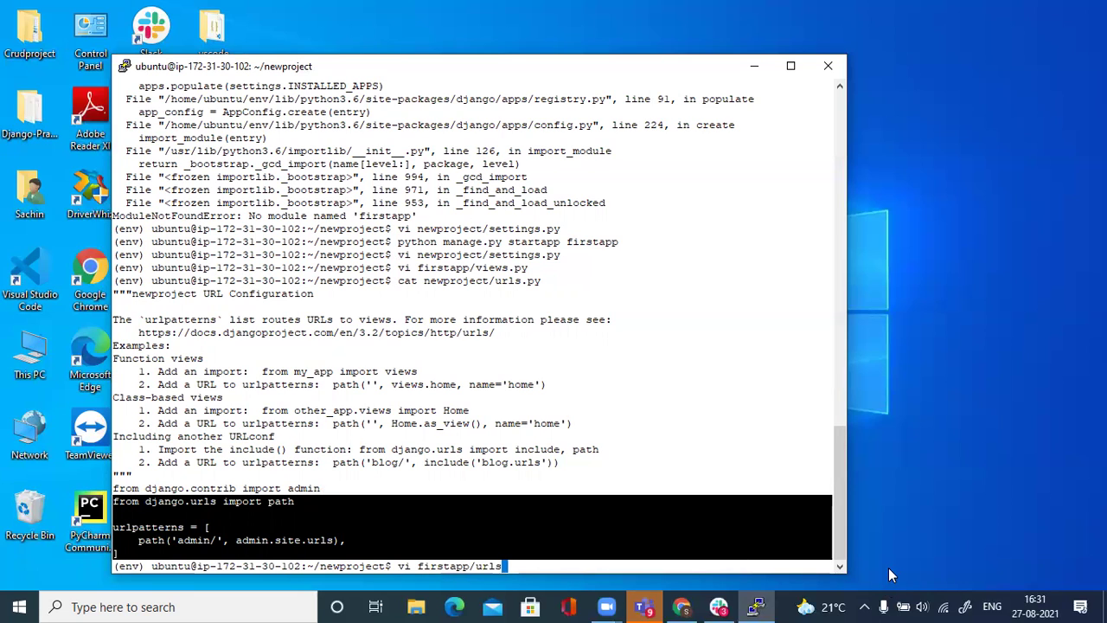
Create firstapp/urls.py in vi and paste the copied urls code into it.
type(".py")
key("Return")
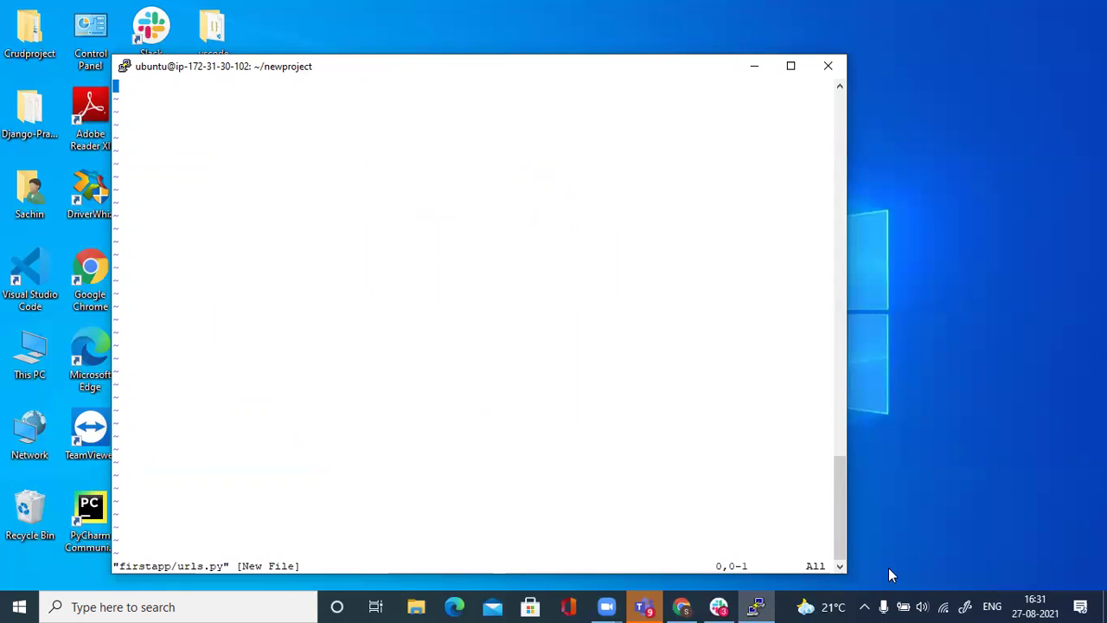
key("i")
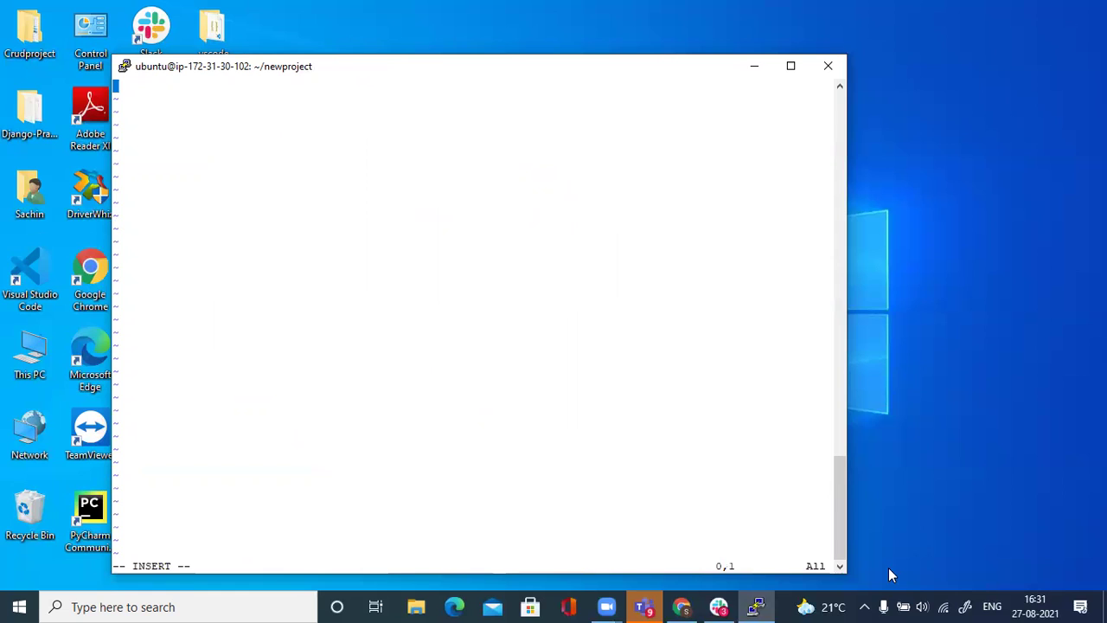
right_click(889, 567)
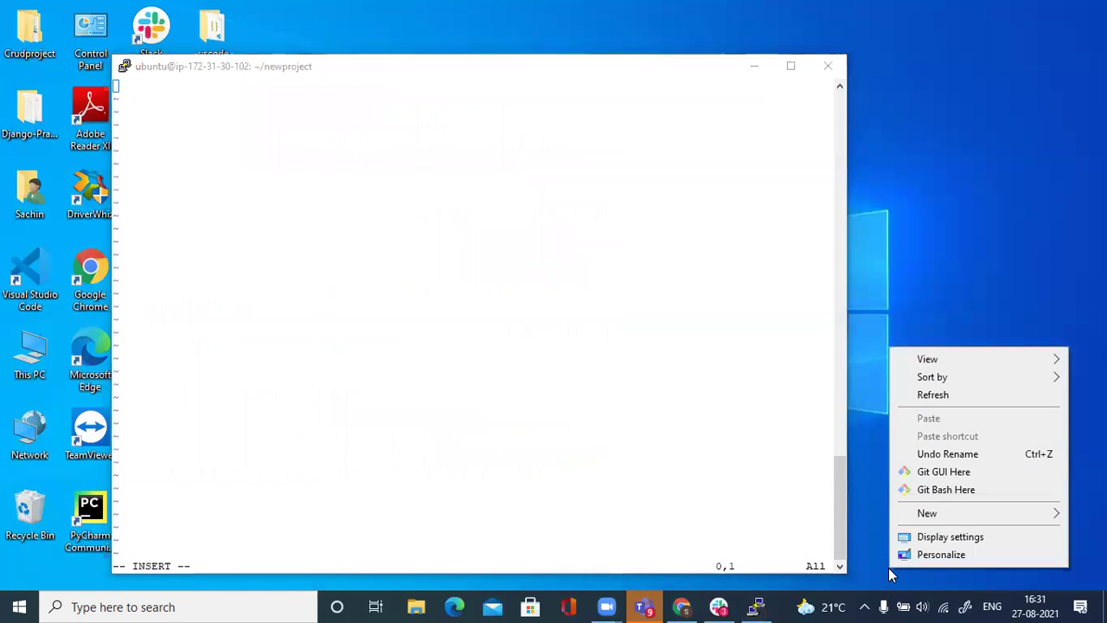
left_click(409, 179)
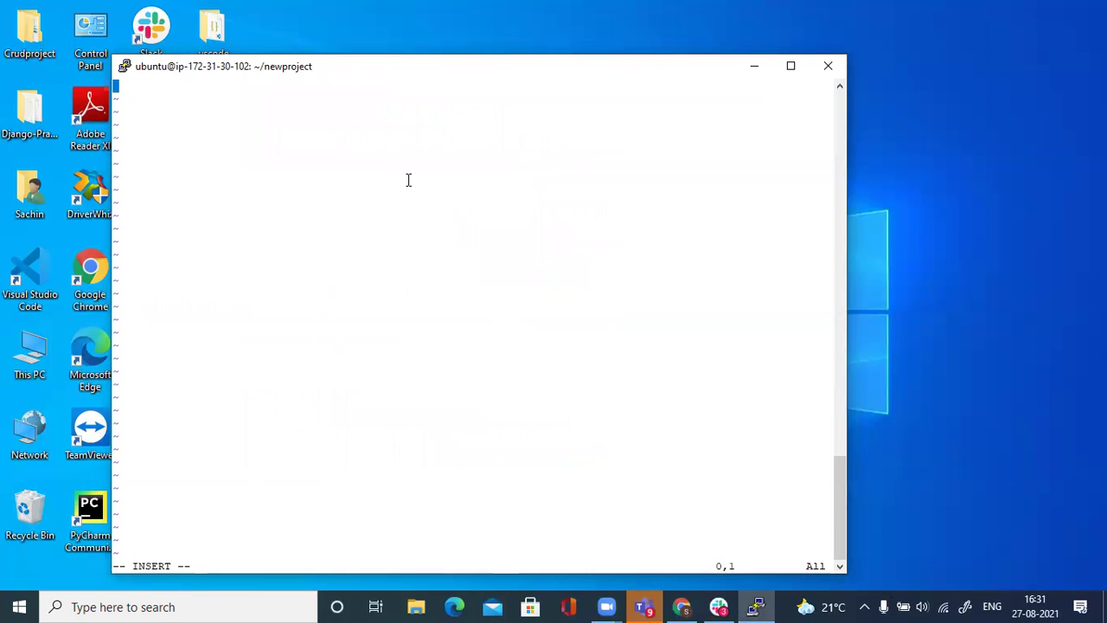
right_click(408, 179)
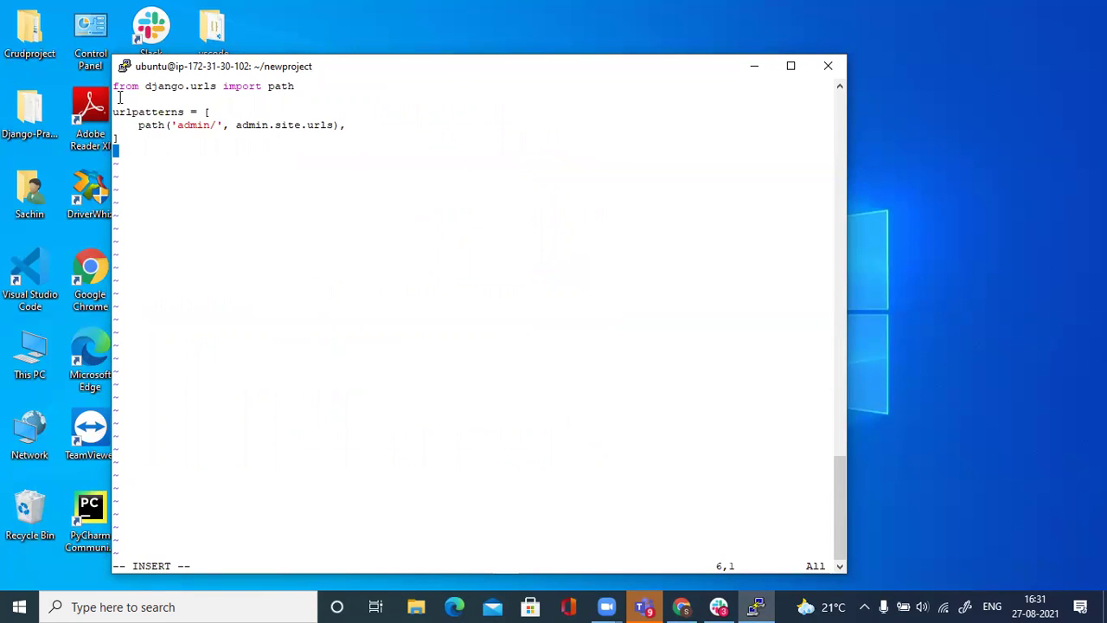
Add 'from . import views', change the route to path('', views.index), and save with :wq.
key("Up")
key("Up")
key("Up")
key("Up")
type("from . import views")
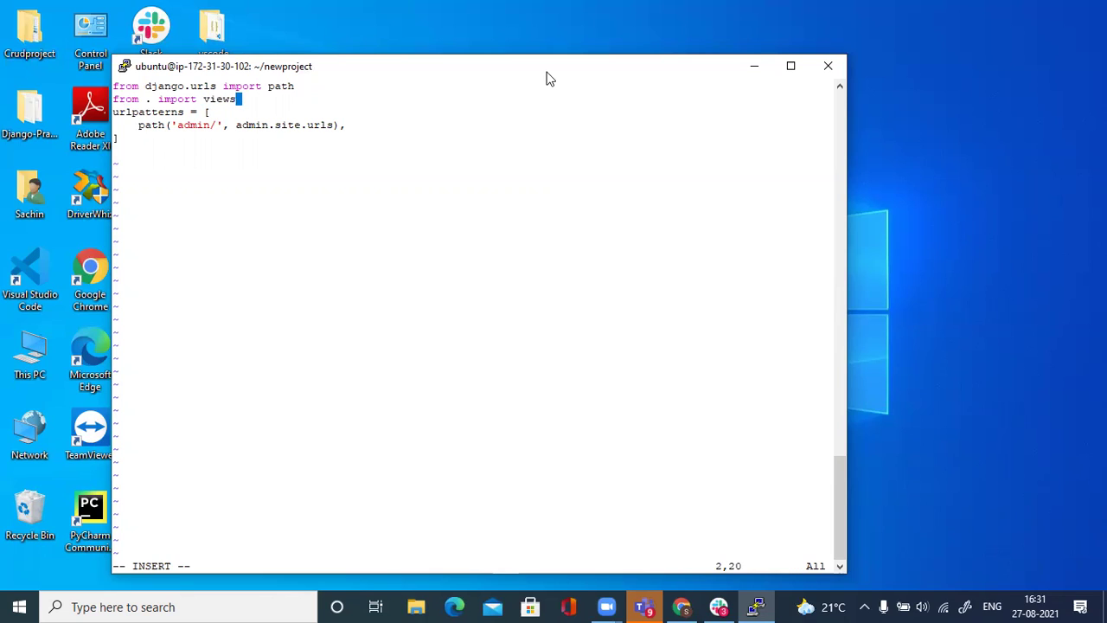
key("Down")
key("Down")
key("Left")
key("Left")
key("Left")
key("BackSpace")
key("BackSpace")
key("BackSpace")
key("BackSpace")
key("BackSpace")
key("BackSpace")
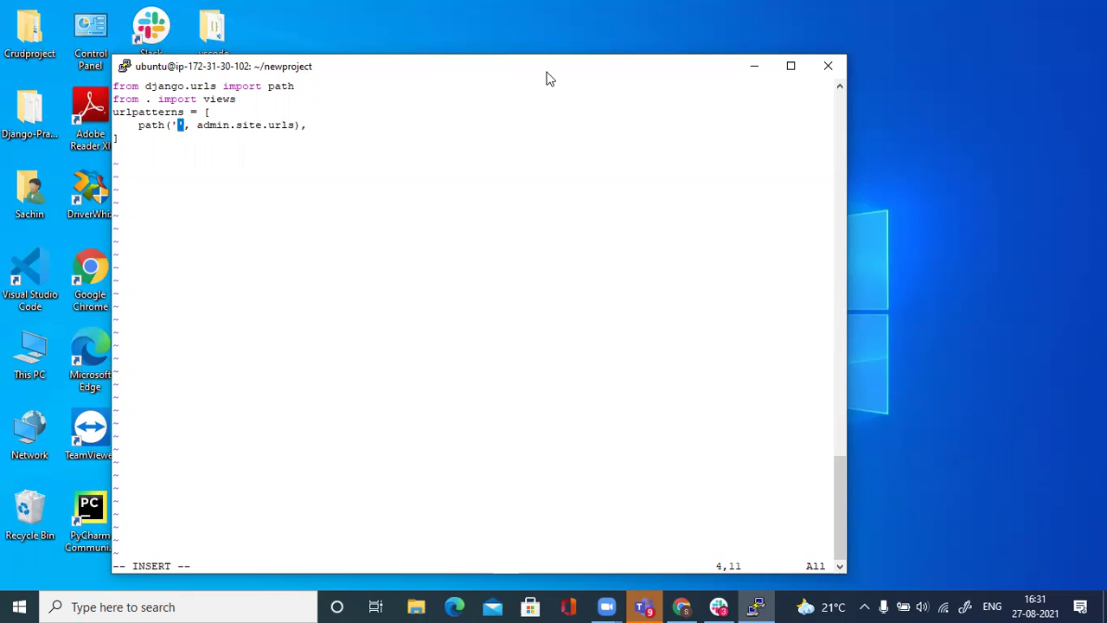
key("Right")
key("Right")
key("Right")
key("Right")
key("Right")
key("Right")
key("Right")
key("Right")
key("Right")
key("Right")
key("Right")
key("Right")
key("Right")
key("Right")
key("Right")
key("Right")
key("Right")
key("Right")
key("BackSpace")
key("BackSpace")
key("BackSpace")
key("BackSpace")
key("BackSpace")
key("BackSpace")
key("BackSpace")
key("BackSpace")
key("BackSpace")
key("BackSpace")
key("BackSpace")
key("BackSpace")
key("BackSpace")
key("BackSpace")
key("BackSpace")
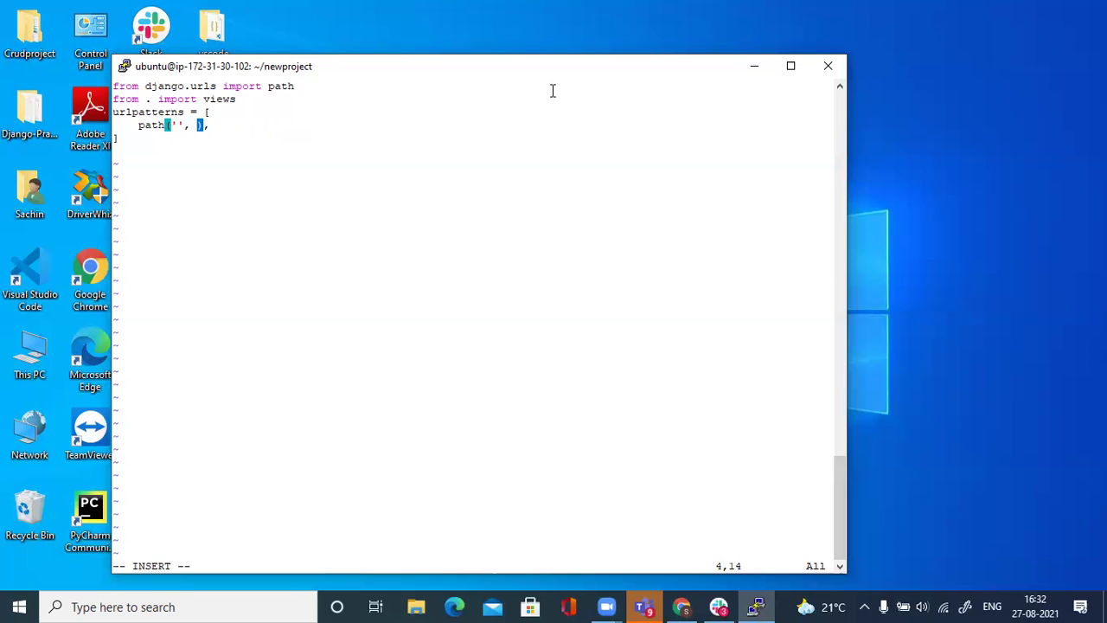
type("views.index")
key("Escape")
type(":wq")
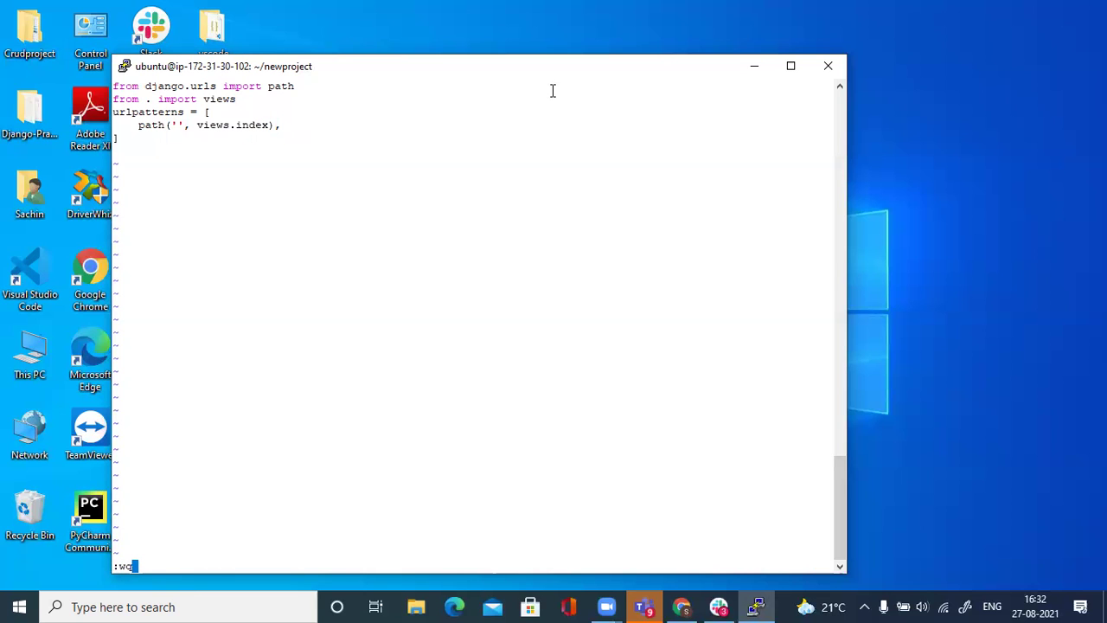
key("Return")
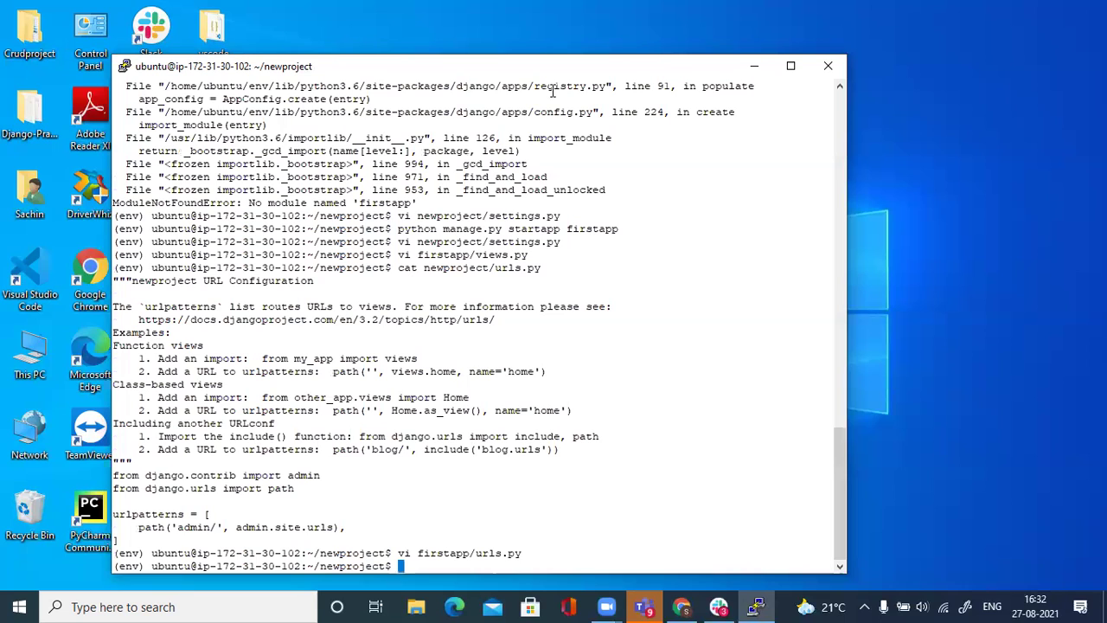
Open newproject/urls.py in vi and add include to the django.urls path import.
type("vi")
key("BackSpace")
key("BackSpace")
key("BackSpace")
key("Up")
key("Up")
key("Left")
key("Left")
key("Left")
key("Left")
key("Left")
key("Left")
key("Left")
key("Left")
key("Left")
key("Left")
key("Left")
key("Left")
key("Left")
key("Left")
key("Left")
key("Left")
key("Left")
key("Left")
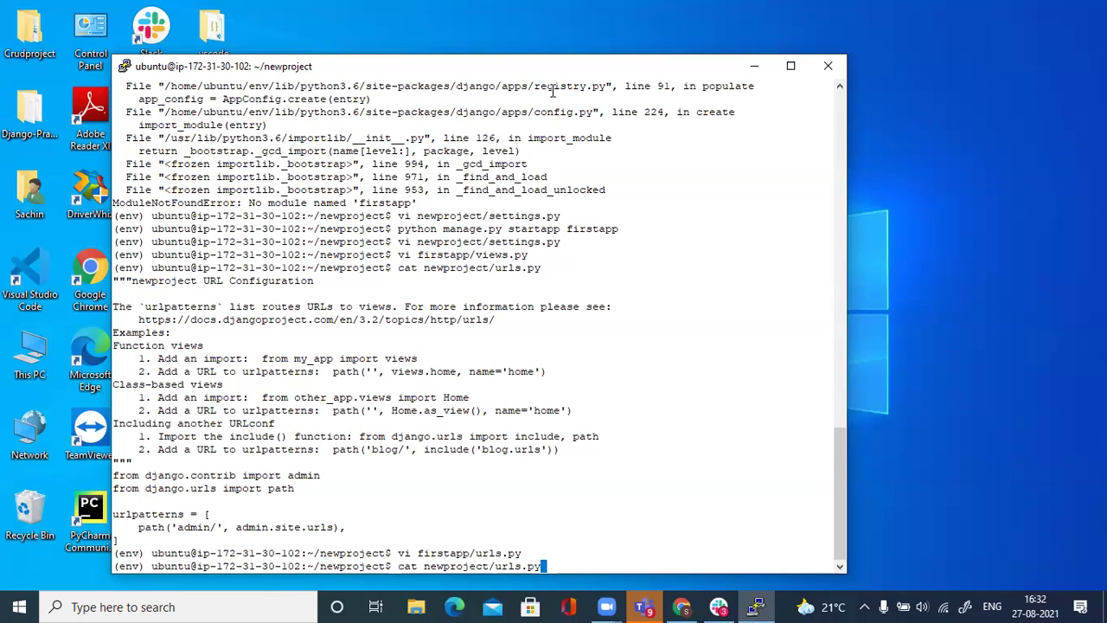
key("Left")
key("BackSpace")
key("BackSpace")
key("BackSpace")
type("vi")
key("Return")
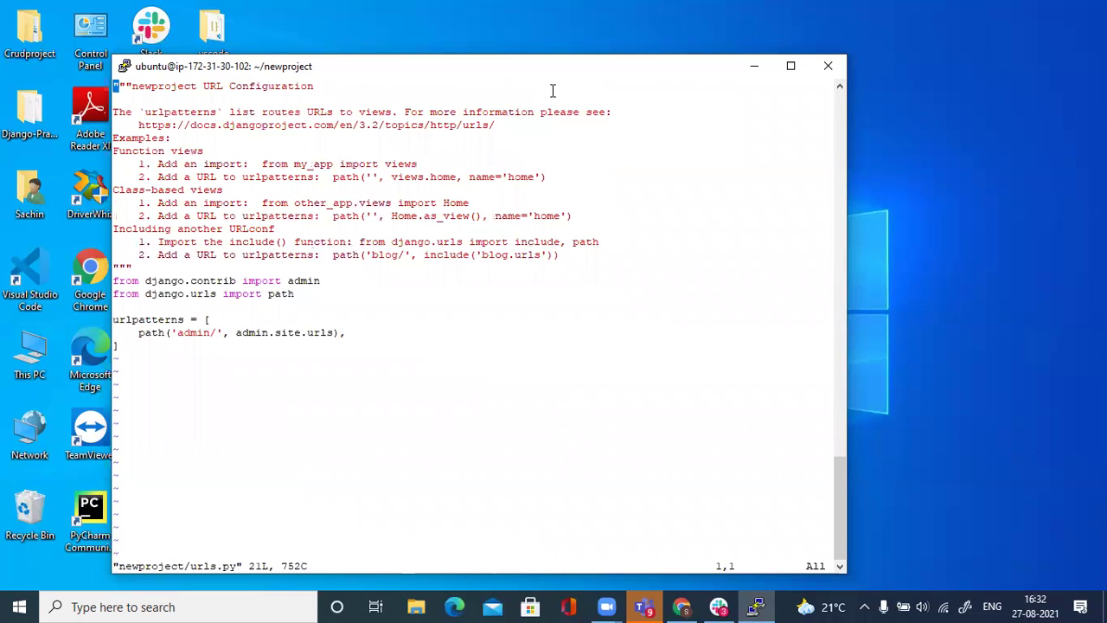
key("Down")
key("Down")
key("Down")
key("Down")
key("Down")
key("Down")
key("Down")
key("Down")
key("Down")
key("Down")
key("Down")
key("Down")
key("Down")
key("Down")
key("Down")
key("Down")
key("Right")
key("Right")
key("Right")
key("Right")
key("Right")
key("Right")
key("Right")
key("Right")
key("Right")
key("Right")
key("Right")
key("Right")
key("Right")
key("Right")
key("Right")
key("Right")
key("Right")
key("Right")
key("Right")
key("Right")
key("a")
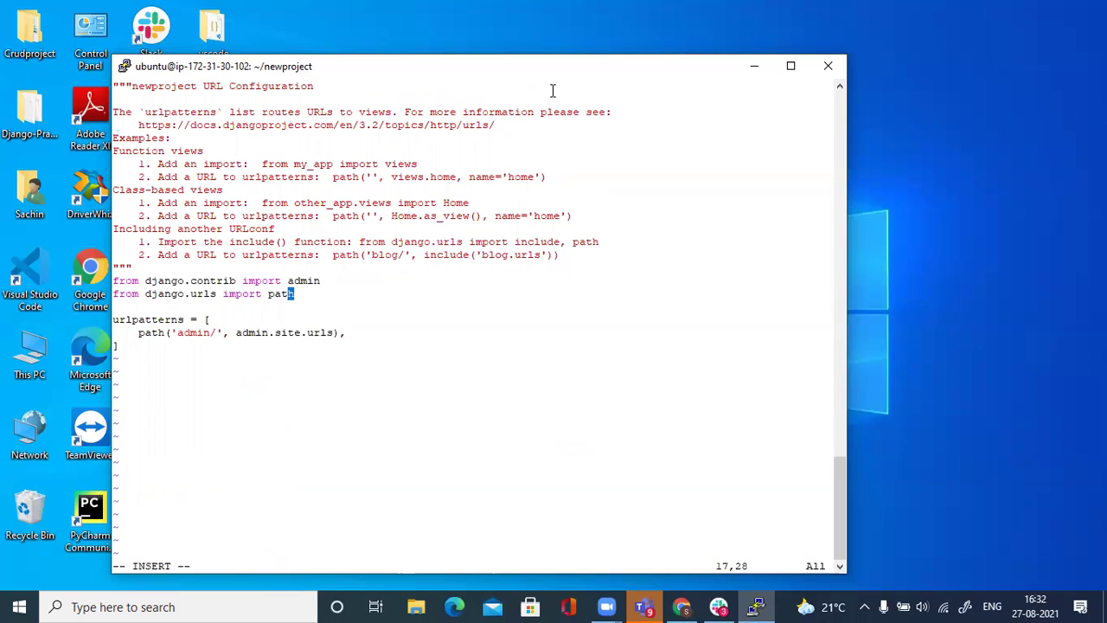
type(",include")
Add path('',include('firstapp.urls')), to urlpatterns and save with :wq.
key("Down")
key("Down")
key("Down")
key("Return")
type("path('',")
type("\"")
key("BackSpace")
type("include('")
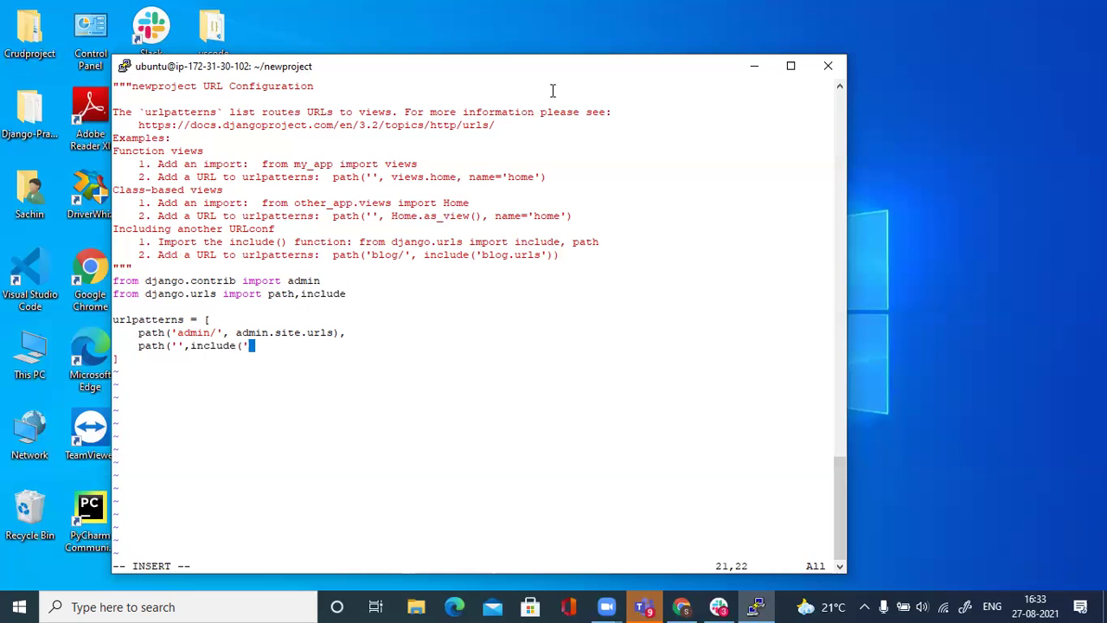
type("firstapp.urls')")
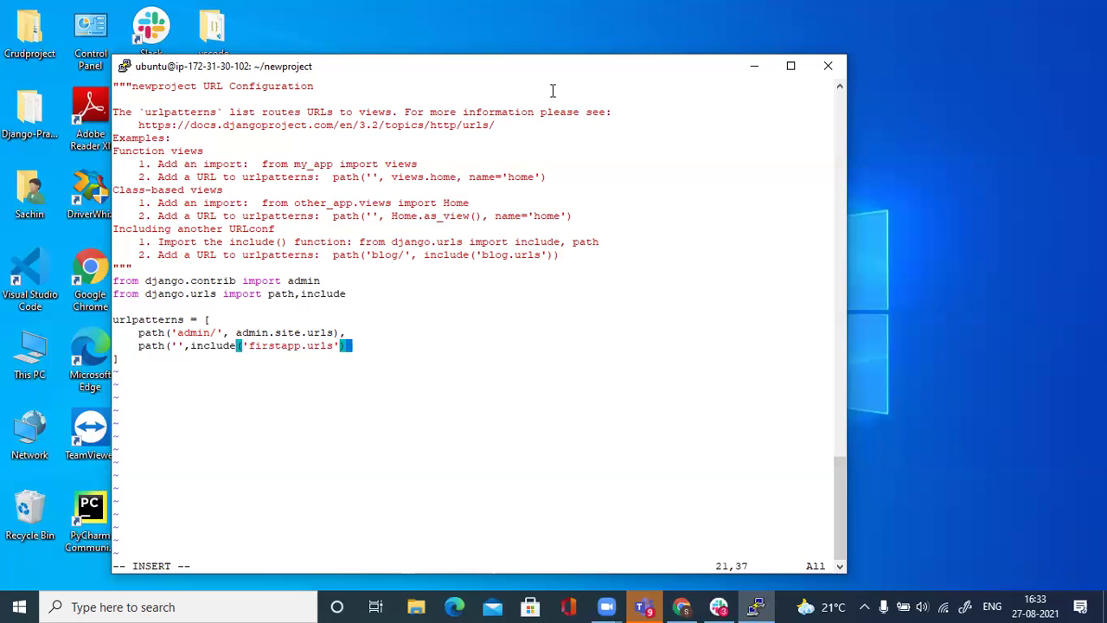
type("),")
key("Escape")
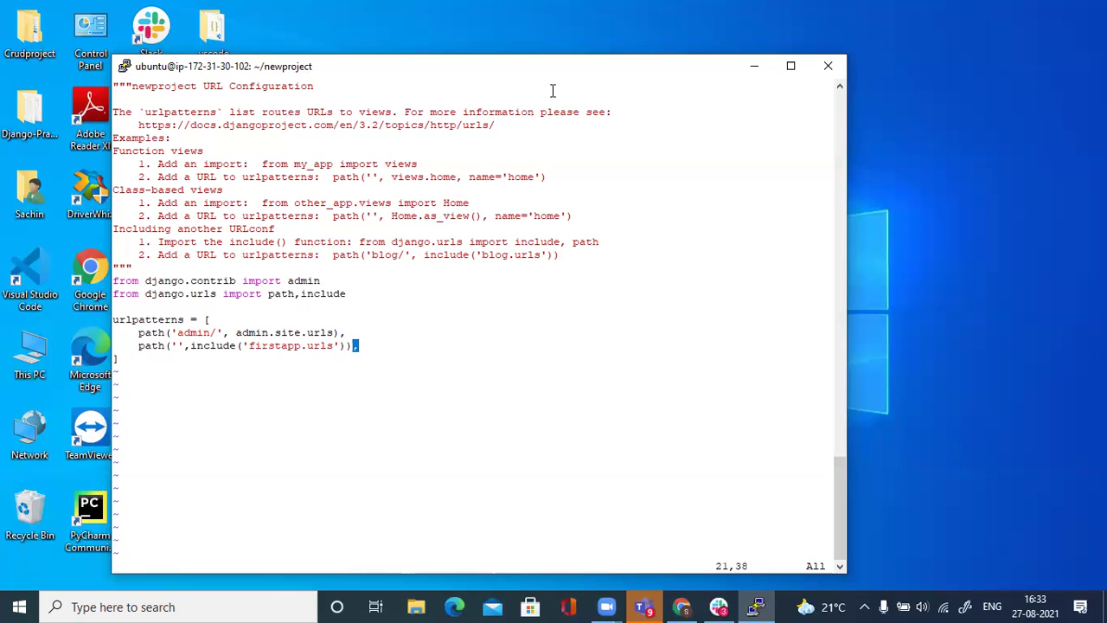
type(":wq")
key("Return")
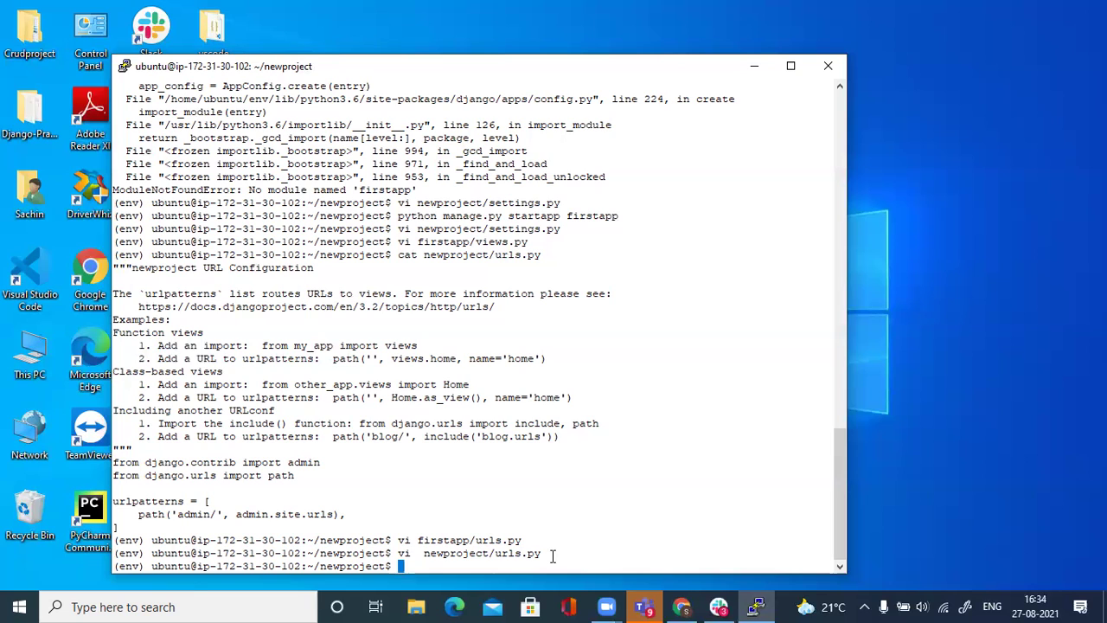
Type vi templates/index.html at the shell prompt.
type("vi te")
key("Tab")
type("index/")
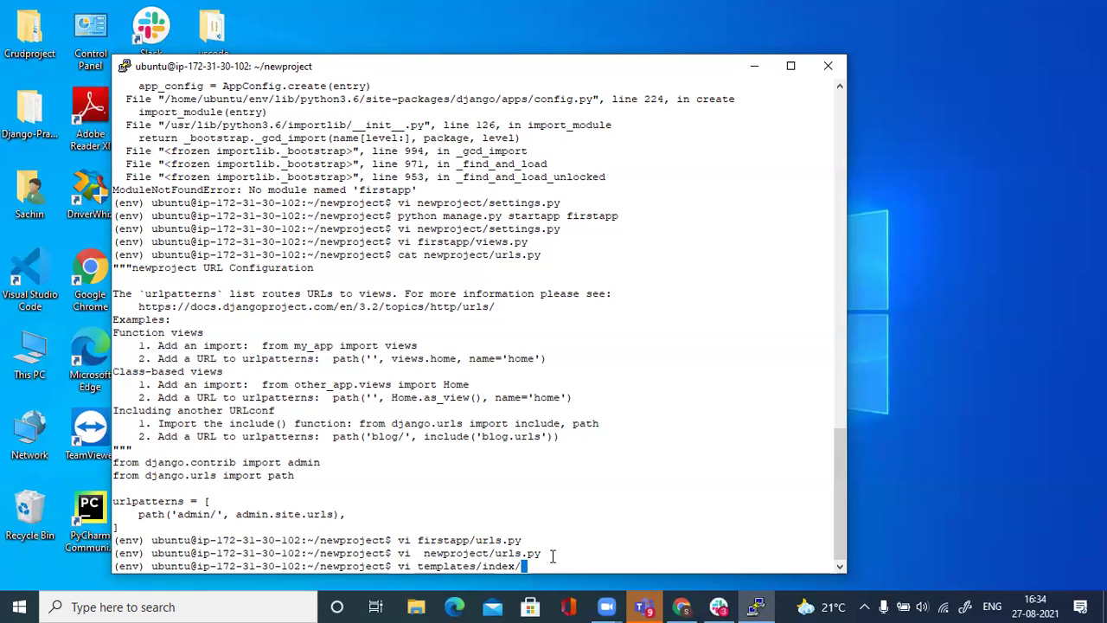
key("BackSpace")
type(".html")
Write <h1>Welcome to my homepage</h1>, {% load static %}, and the start of an img tag.
key("Return")
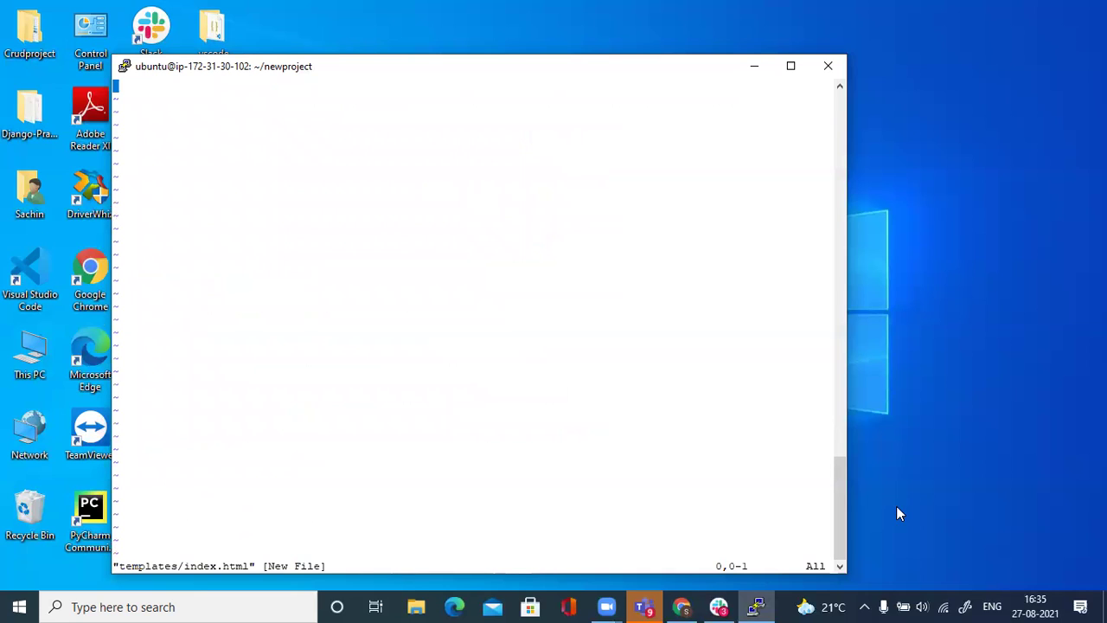
key("i")
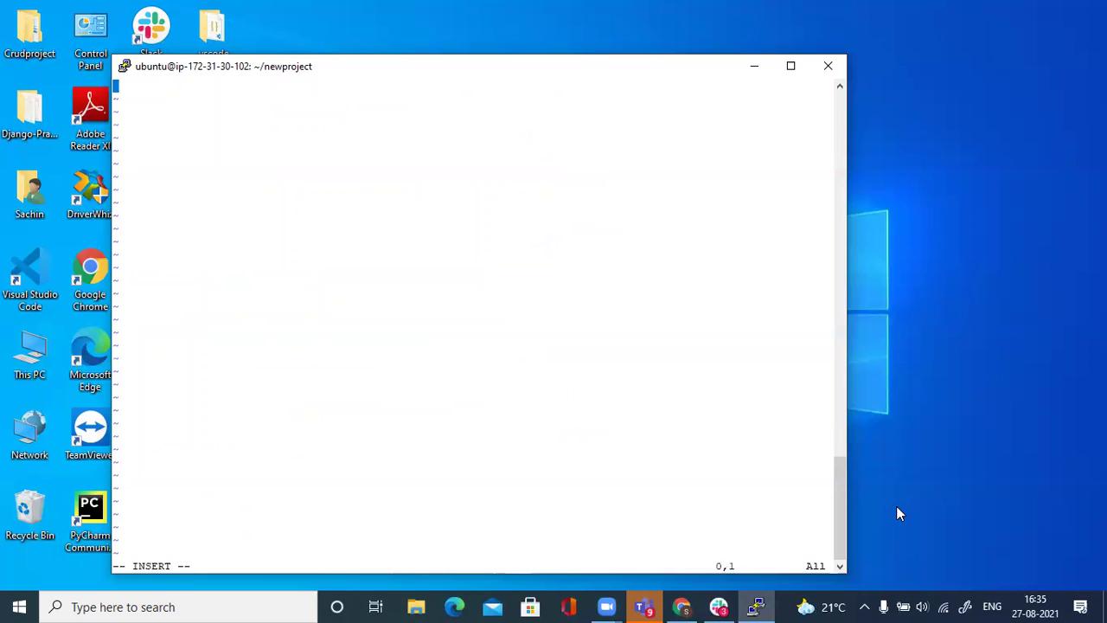
type("<h1>Welcome to m")
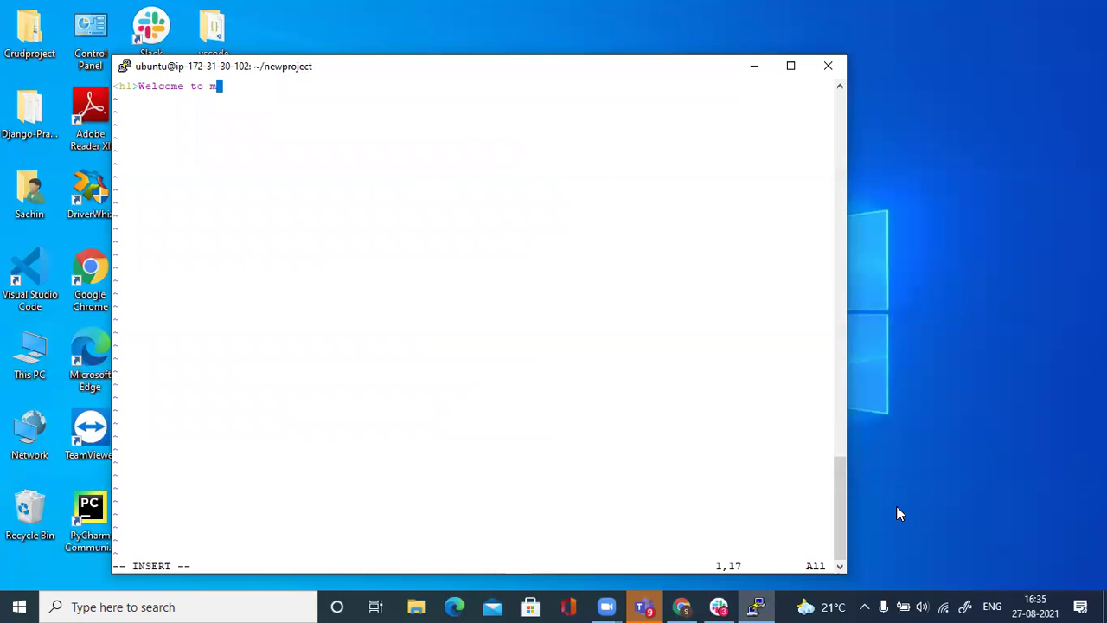
type("y homepage</h1")
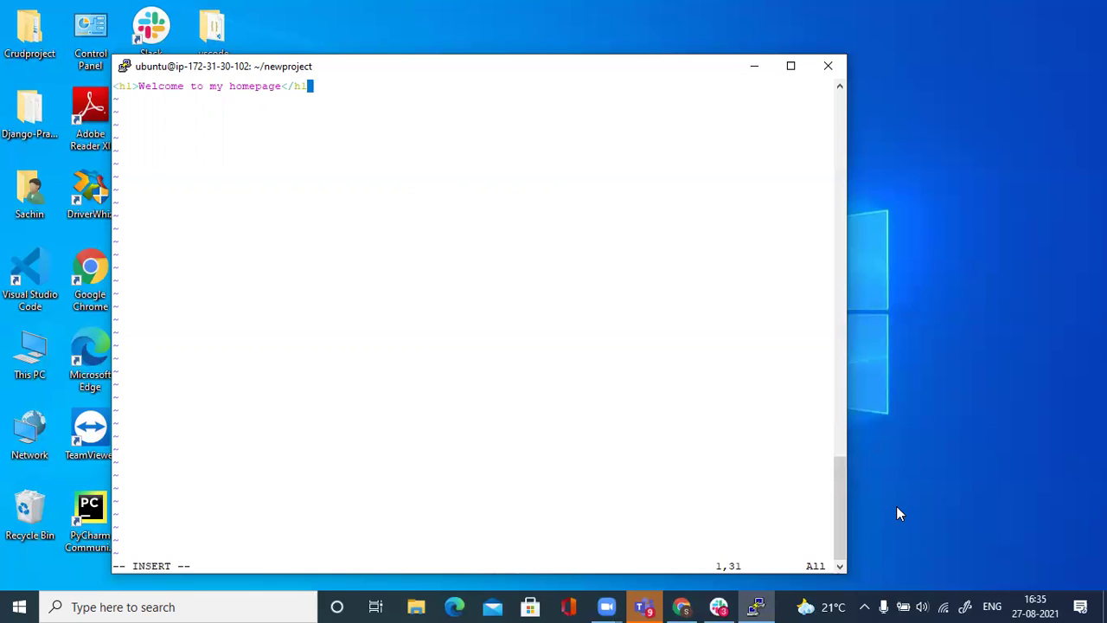
type(">")
key("Return")
type("{%")
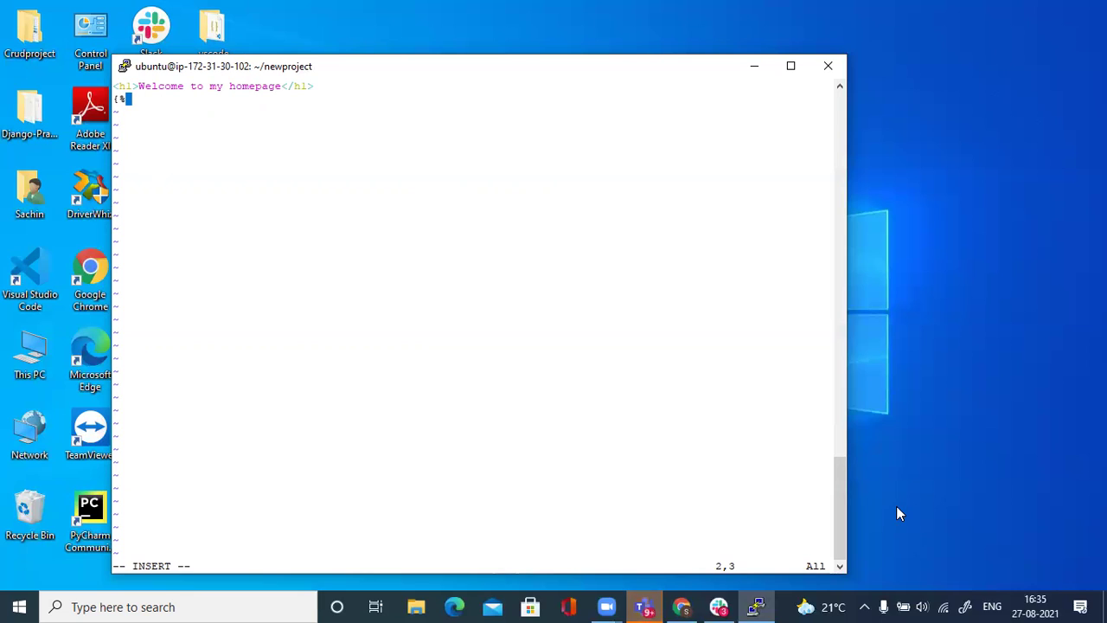
type(" loa")
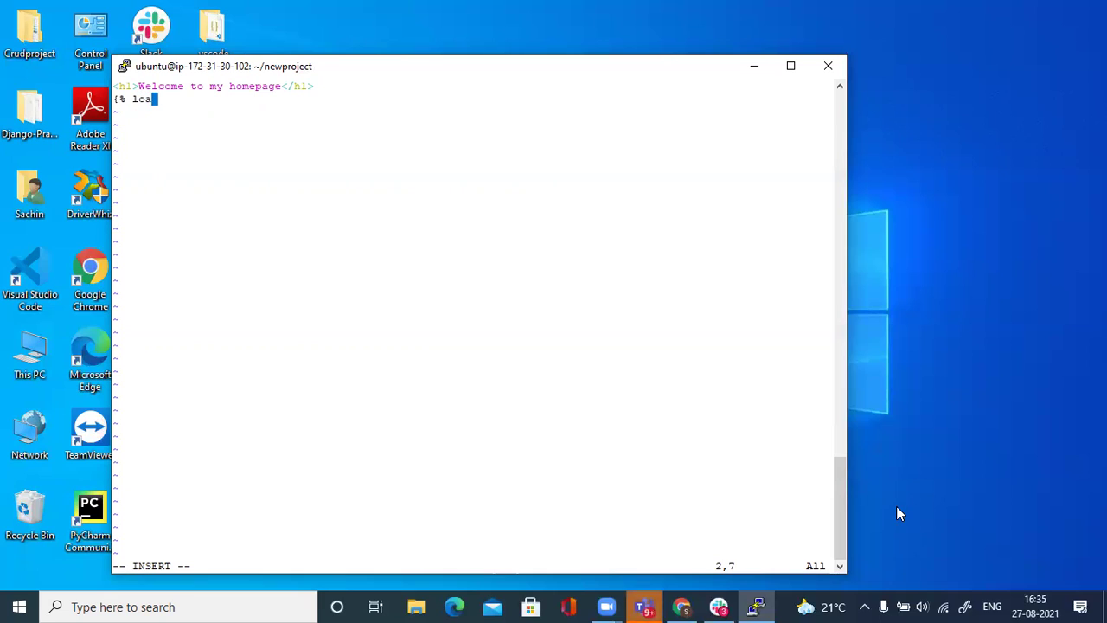
type("d static")
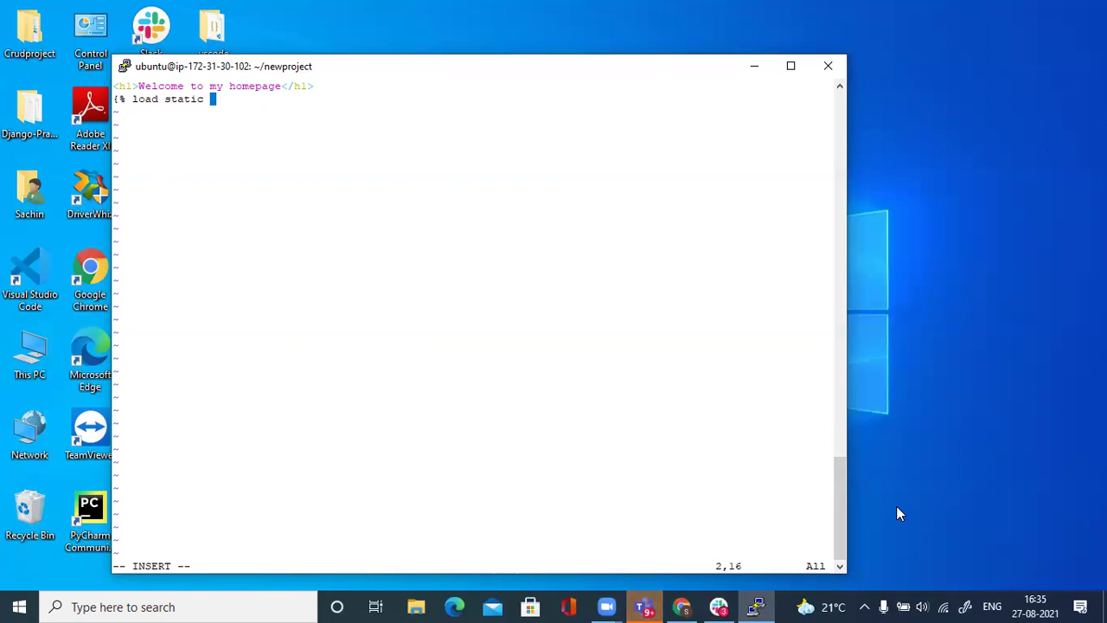
type(" %}")
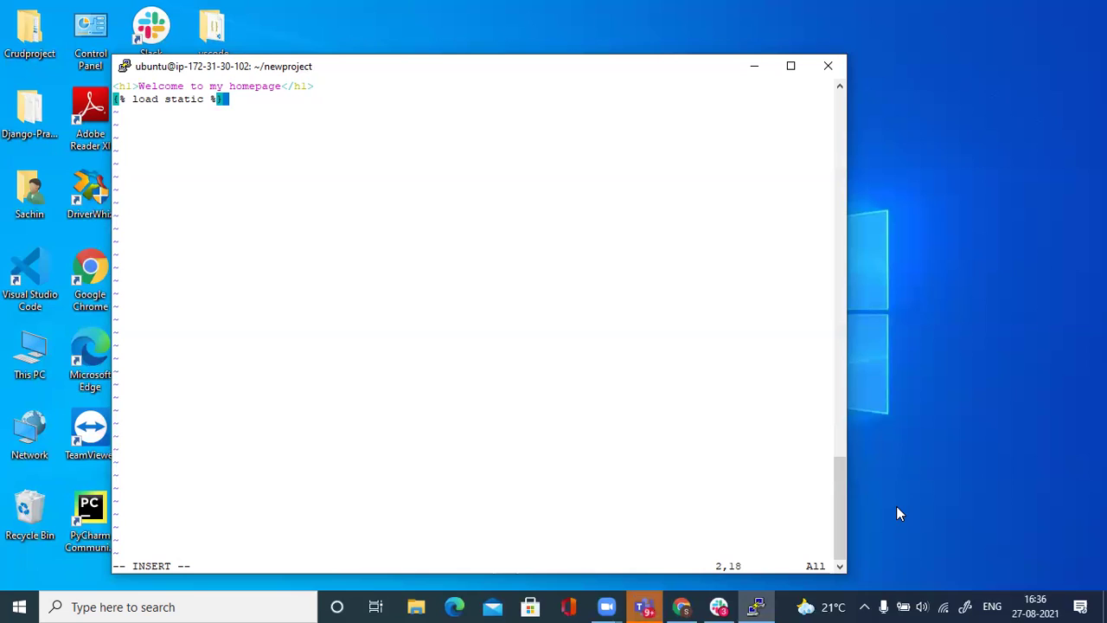
key("Return")
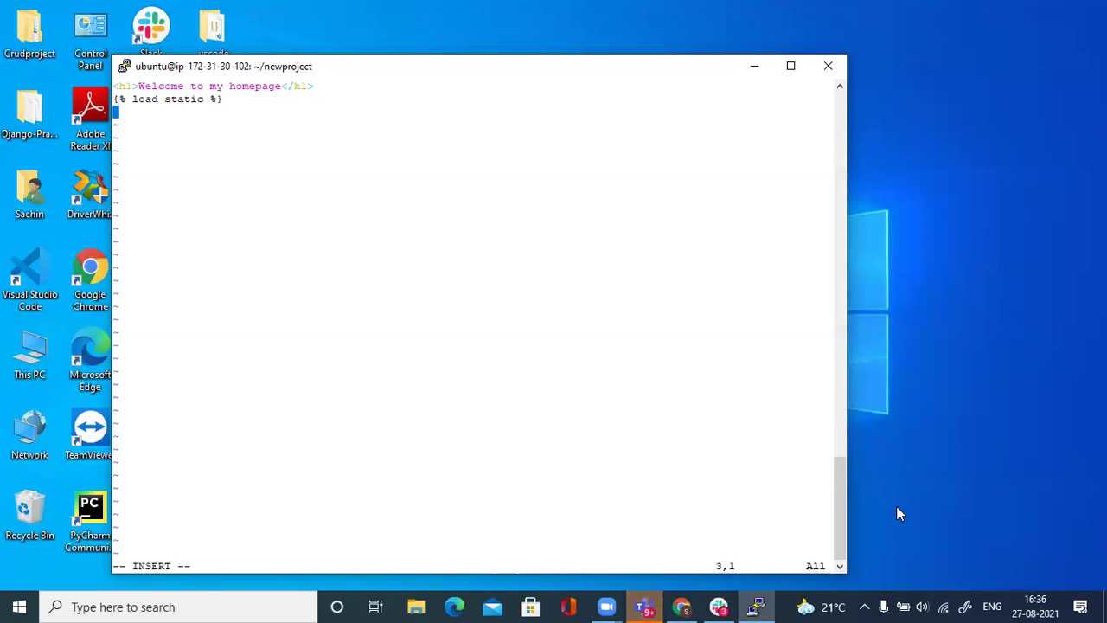
type("<img")
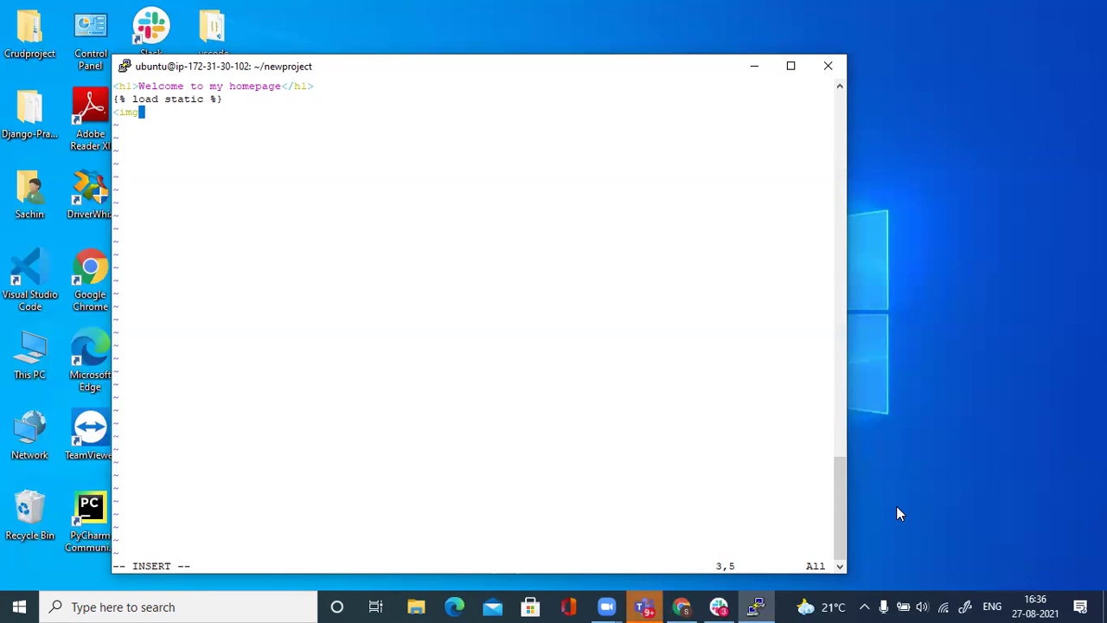
type(" src")
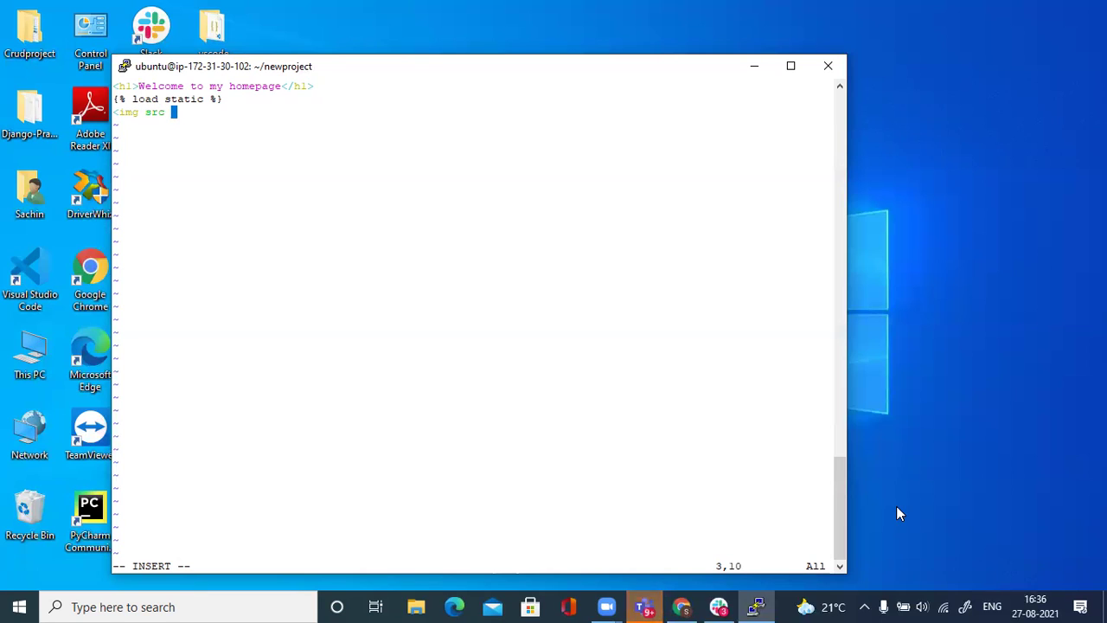
type(" = \"{")
type("% static")
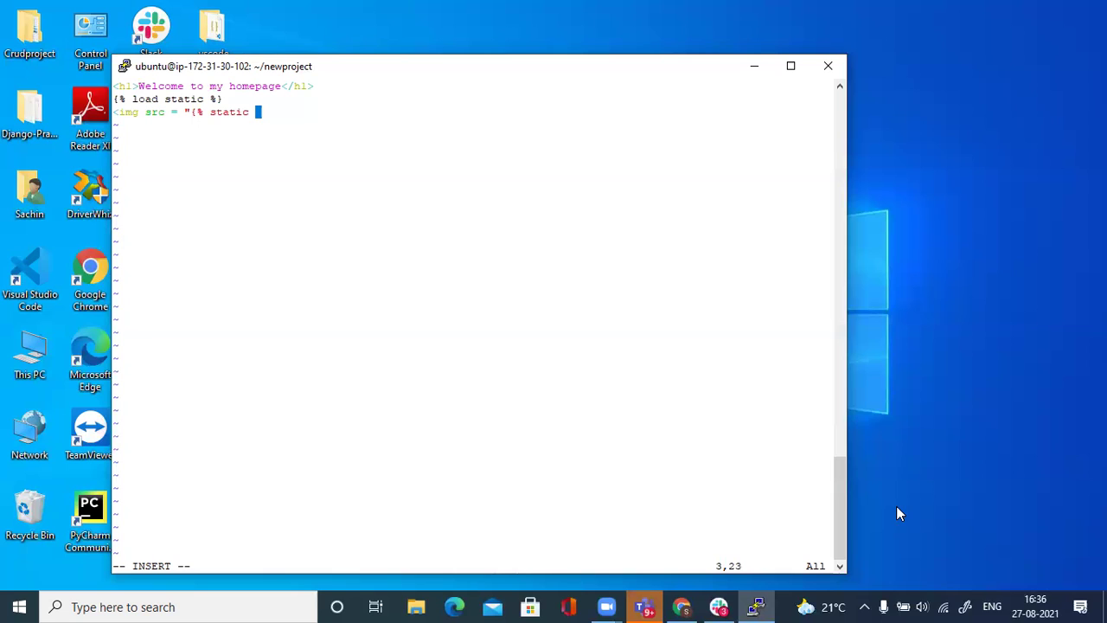
type("'")
Confirm avengers.png in S3, then finish the tag as <img src = "{% static 'avengers.png' %}">.
left_click(682, 607)
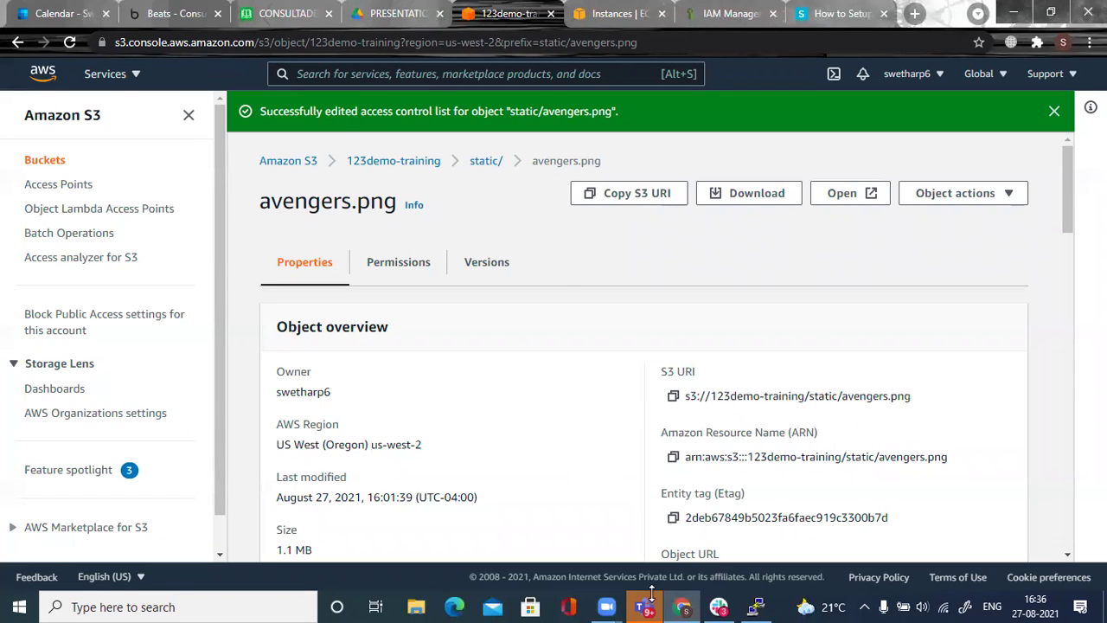
left_click(774, 605)
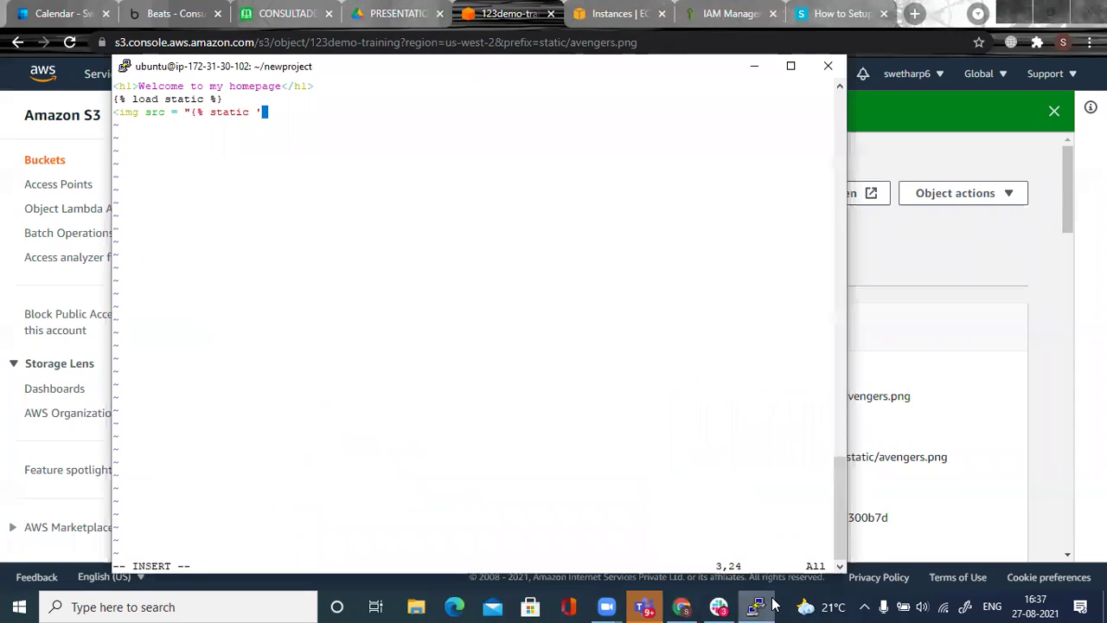
type("avenger")
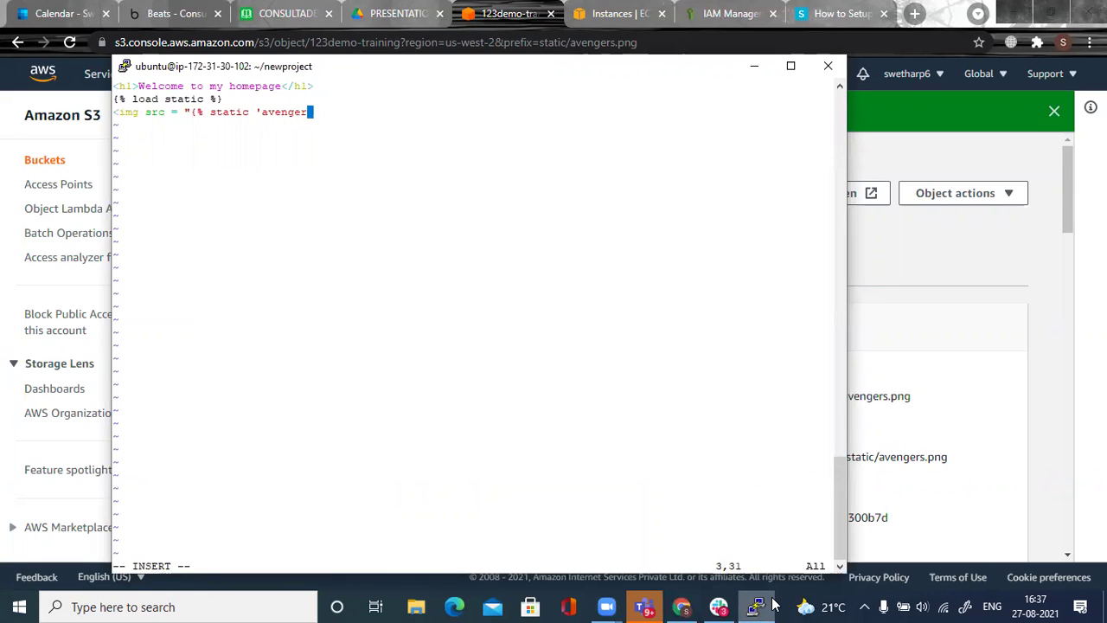
type("s.p")
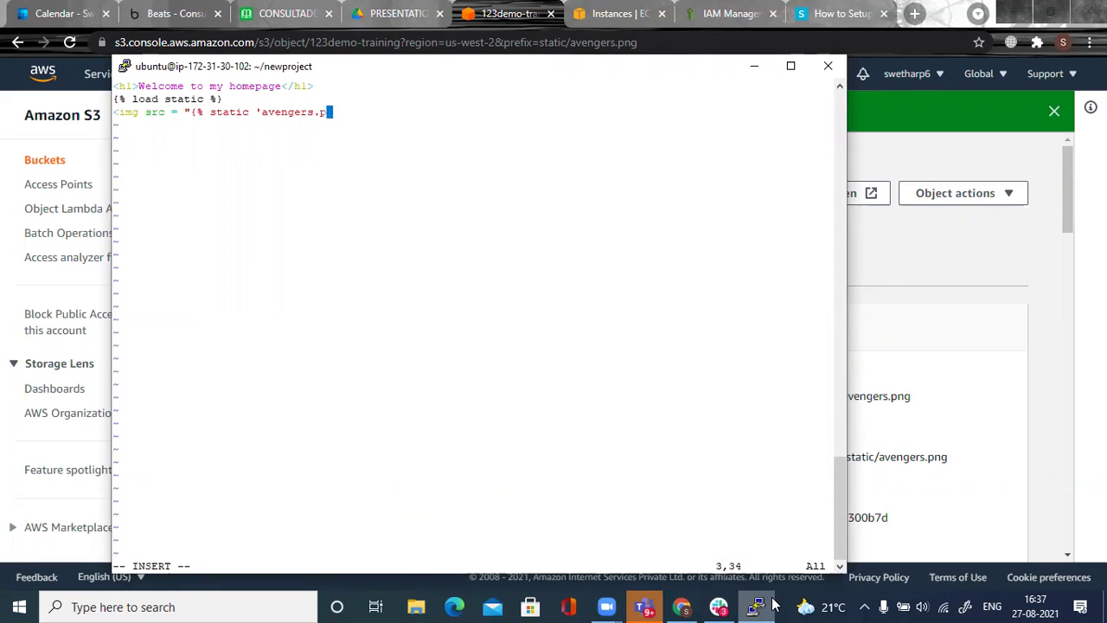
type("ng'")
type("%")
type("}\"")
type(">")
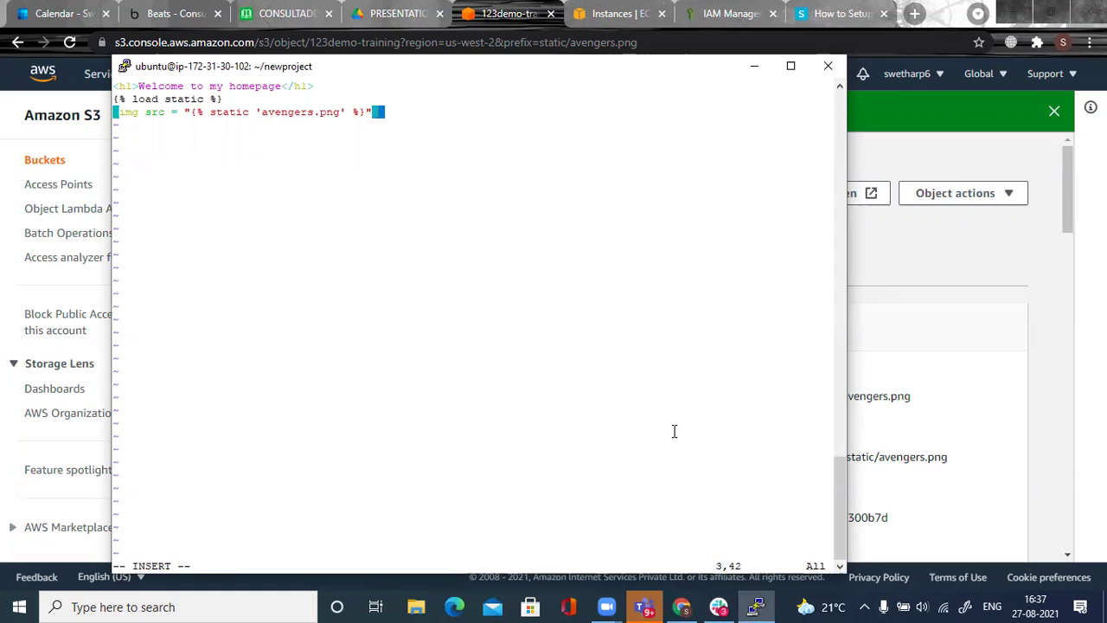
key("Escape")
key("shift+semicolon")
Save index.html and start the server with python manage.py runserver 0.0.0.0:8000.
type("wq")
key("Return")
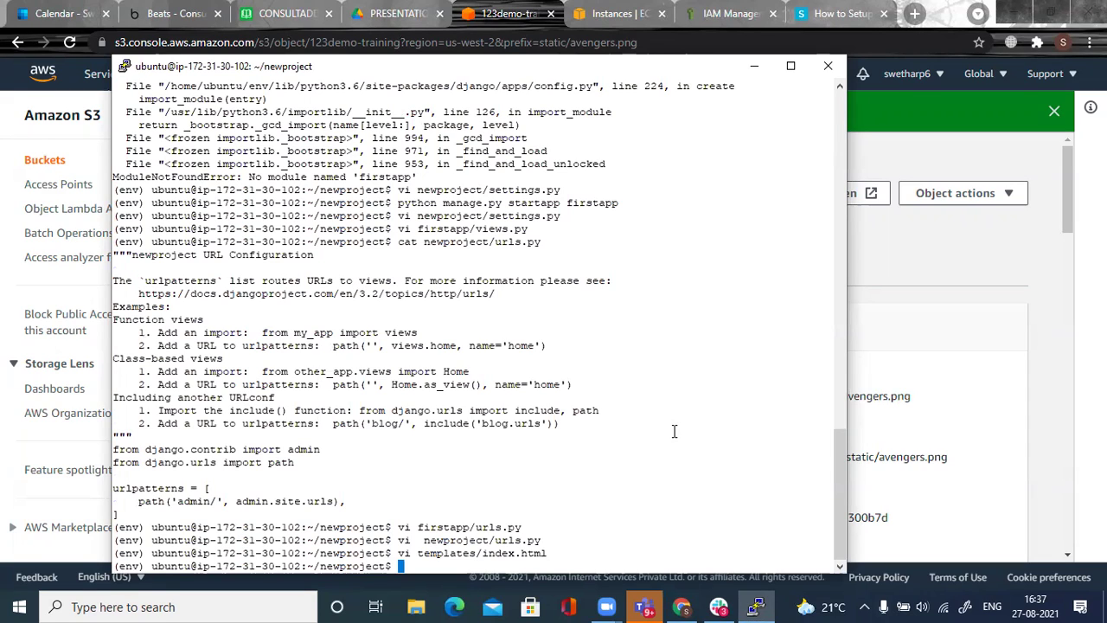
type("python manage.py ")
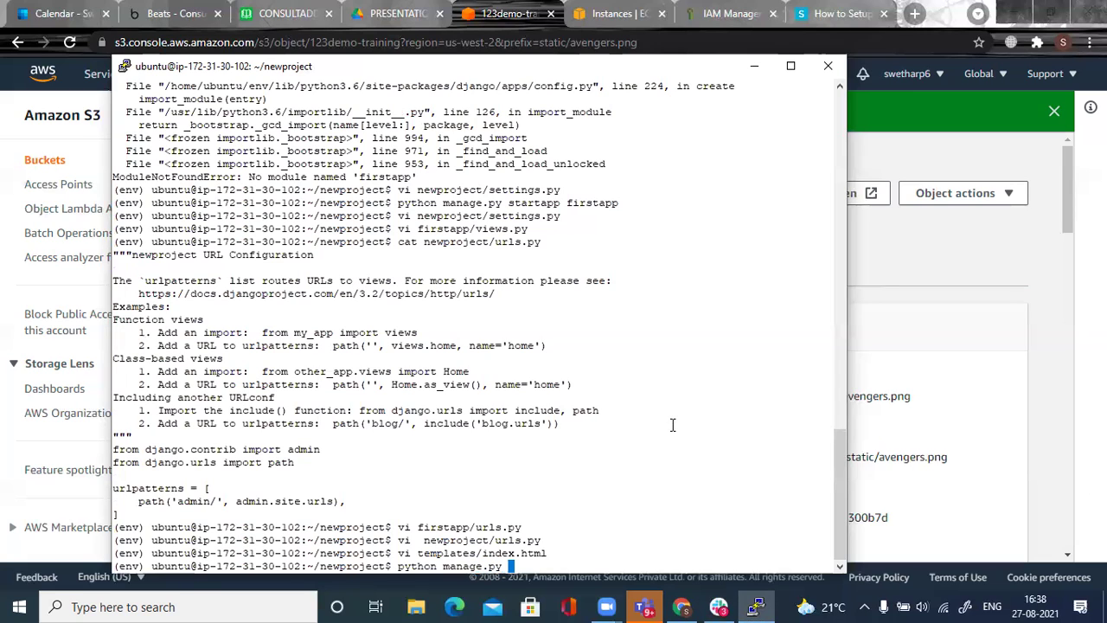
type("runserver 0.0.0.0:80000")
key("BackSpace")
key("Return")
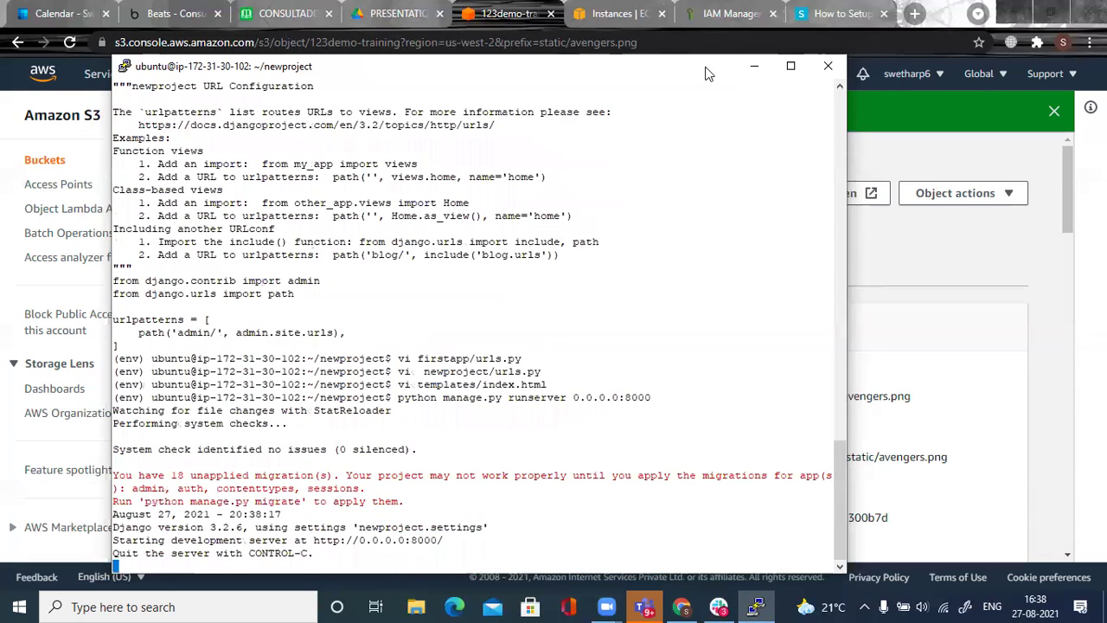
Open the EC2 instance's public IP at port 8000 (52.13.119.119:8000) in a new Chrome tab.
left_click(749, 67)
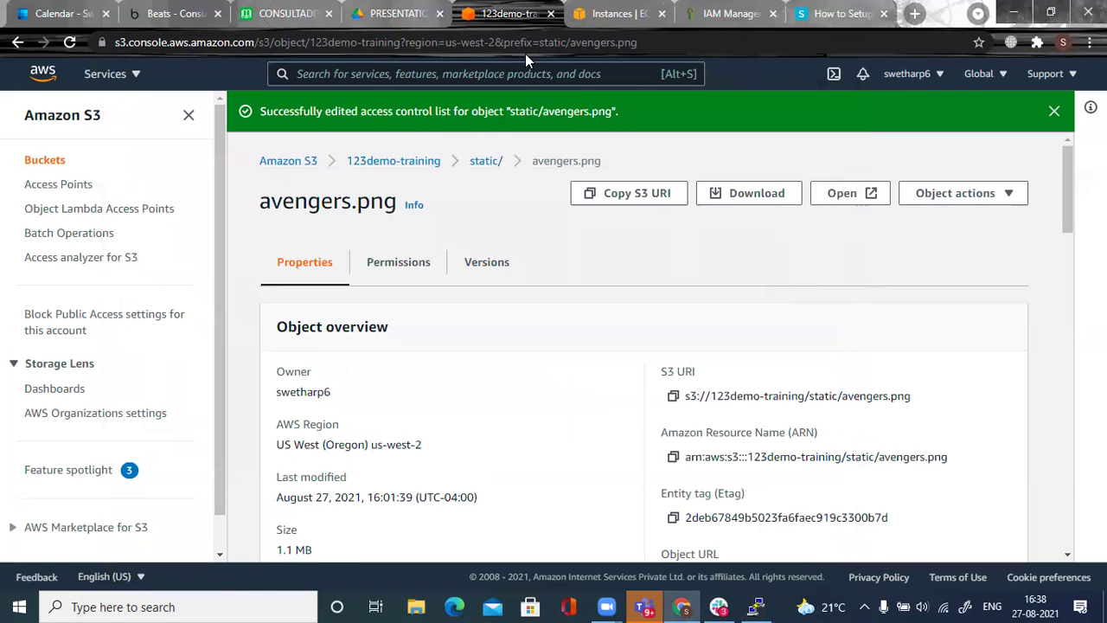
left_click(579, 27)
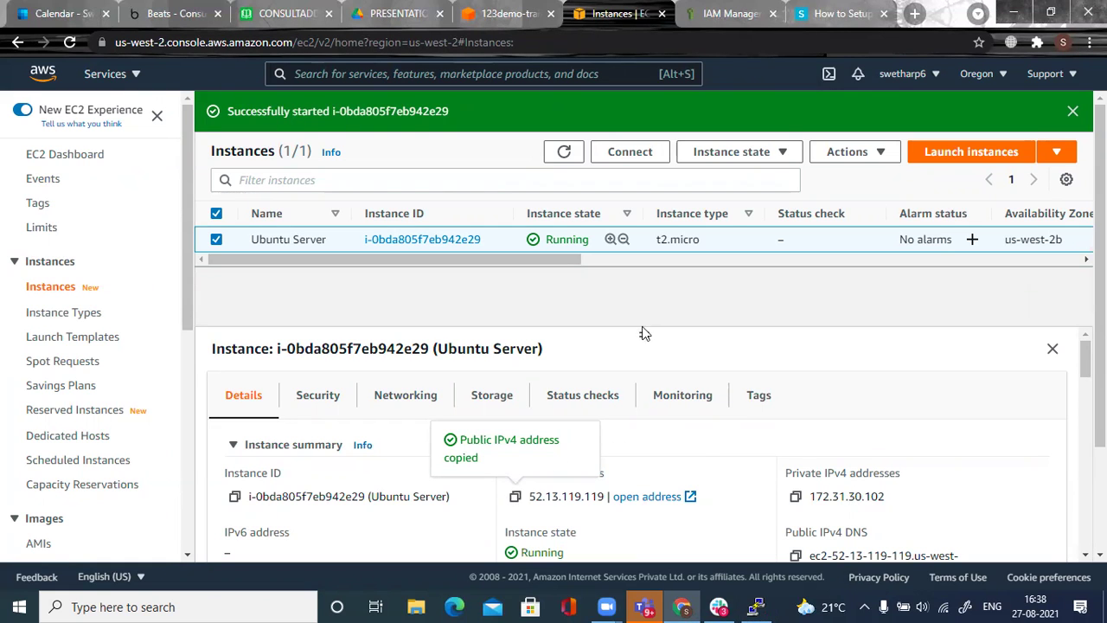
key("ctrl+t")
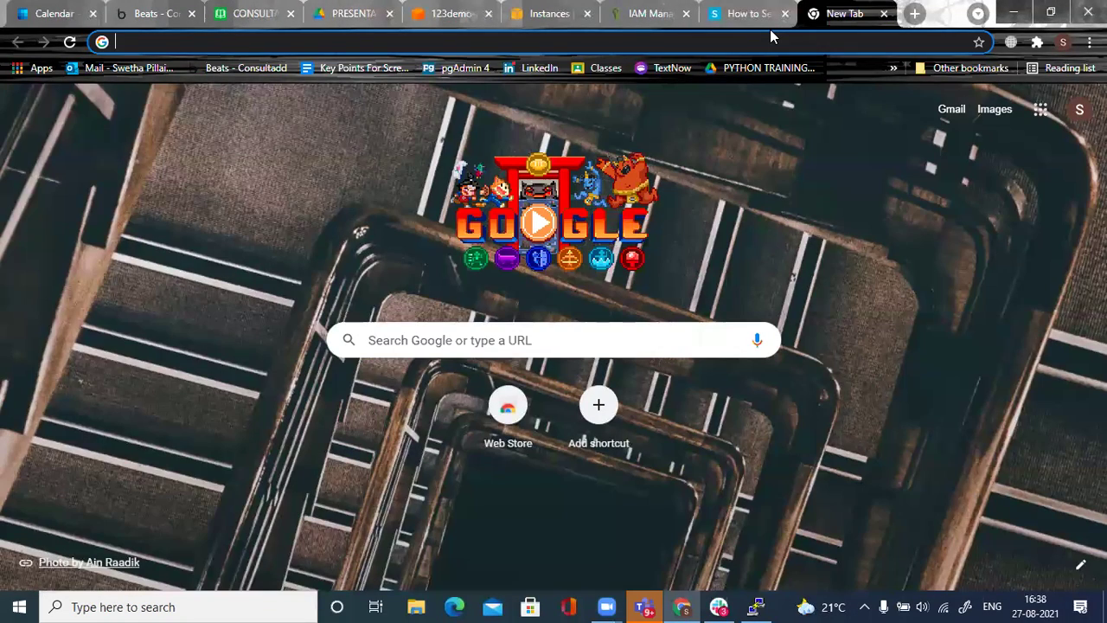
type("52.13.119.119")
type(":")
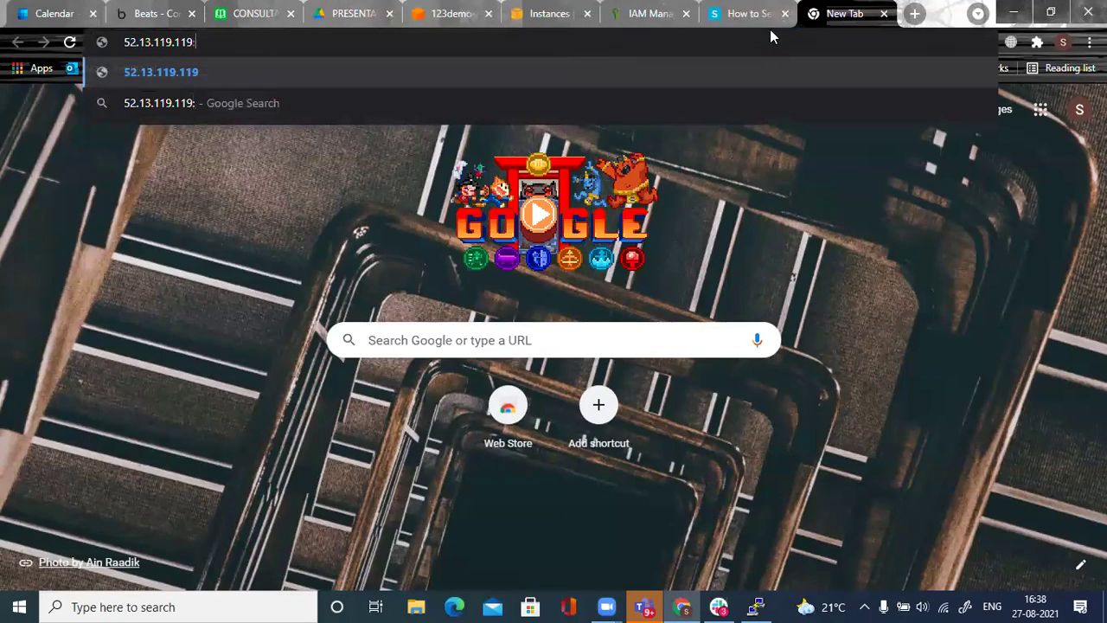
type("8000")
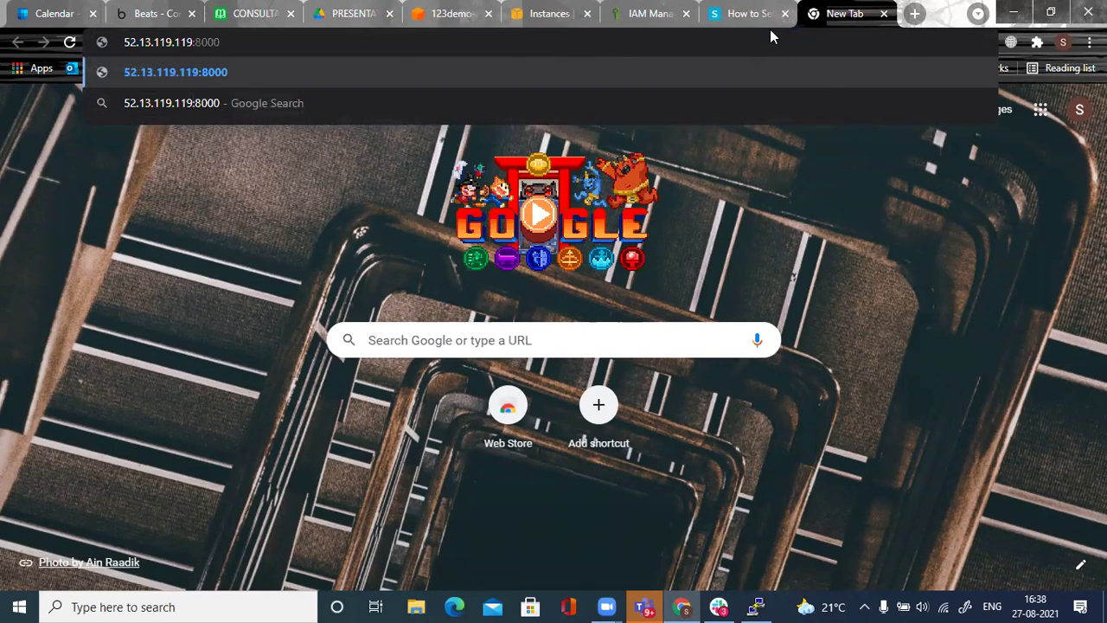
key("Return")
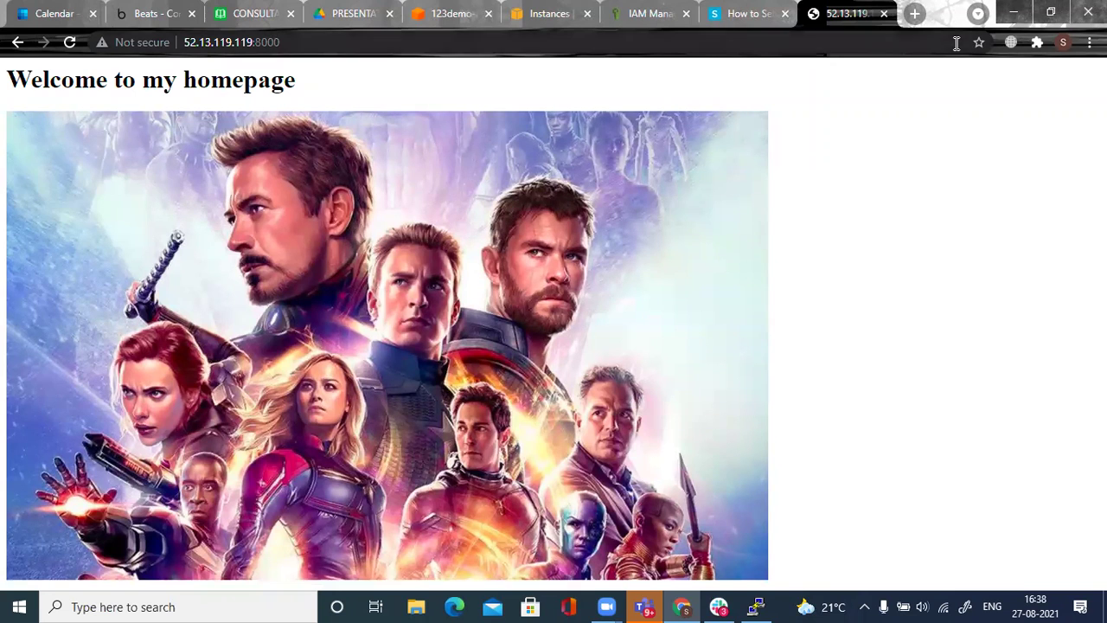
Stop the server with Ctrl+C, run ls, rerun runserver 0.0.0.0:8000, and minimize PuTTY.
left_click(756, 605)
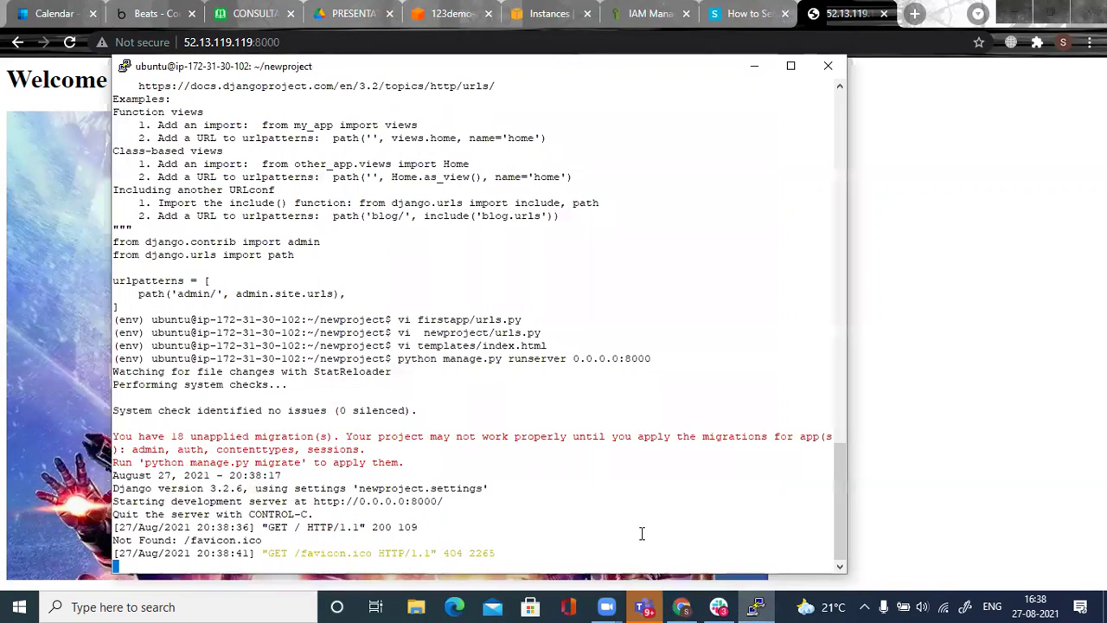
key("ctrl+c")
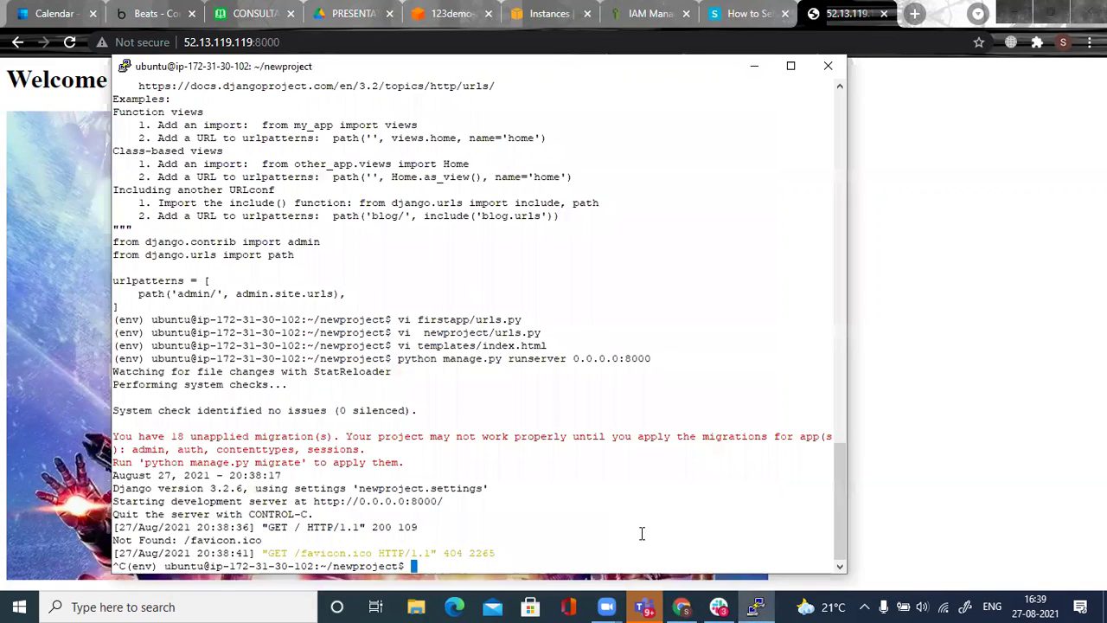
type("ls")
key("Return")
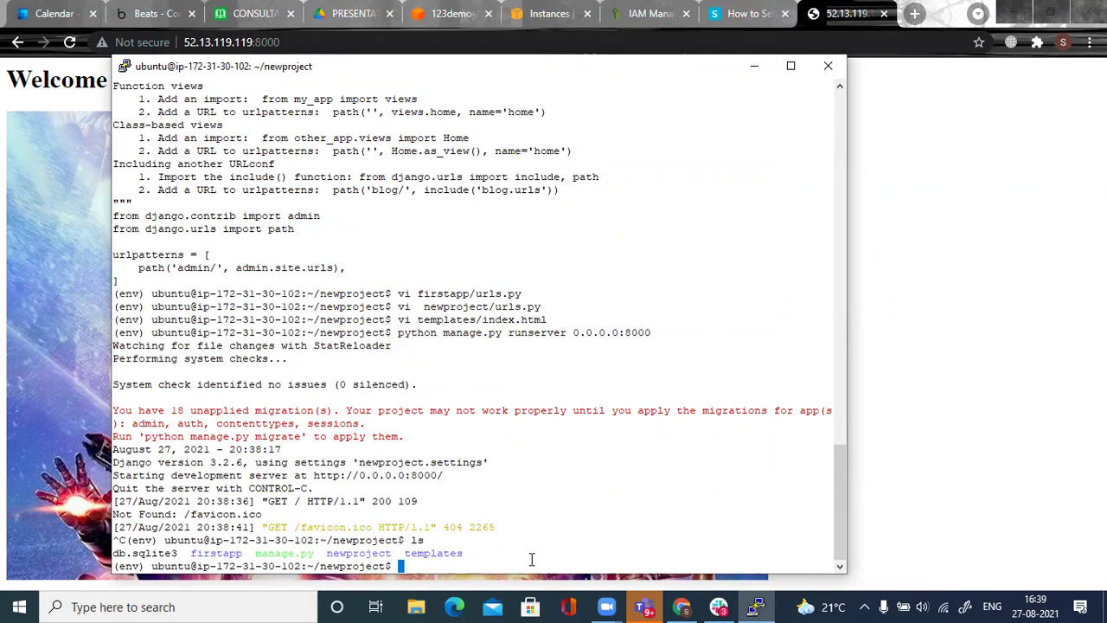
key("Up")
key("Up")
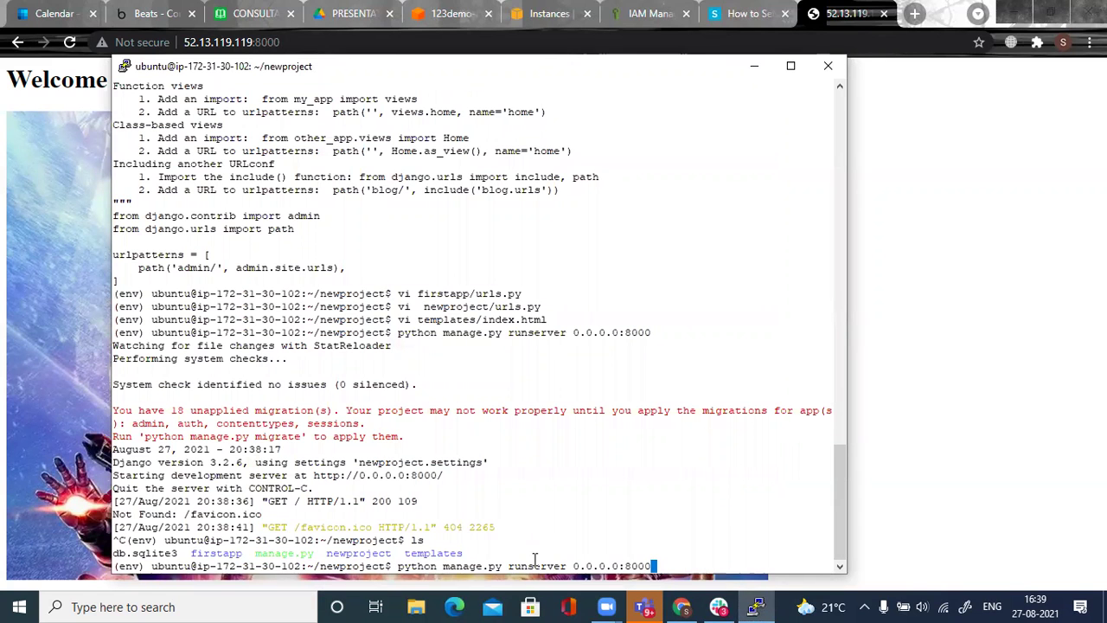
key("Return")
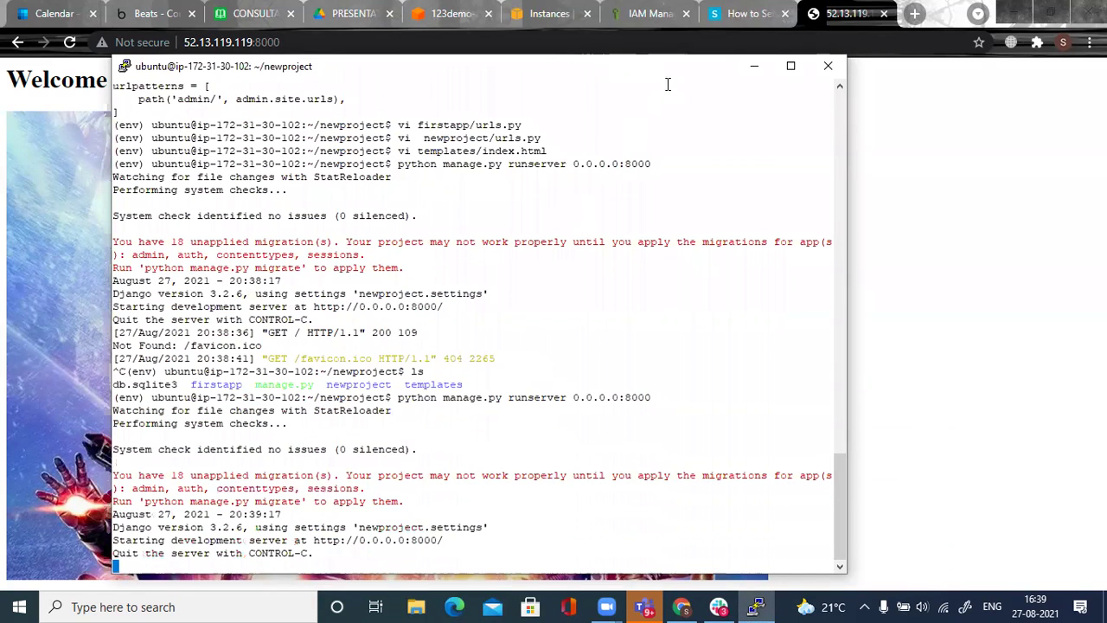
left_click(753, 67)
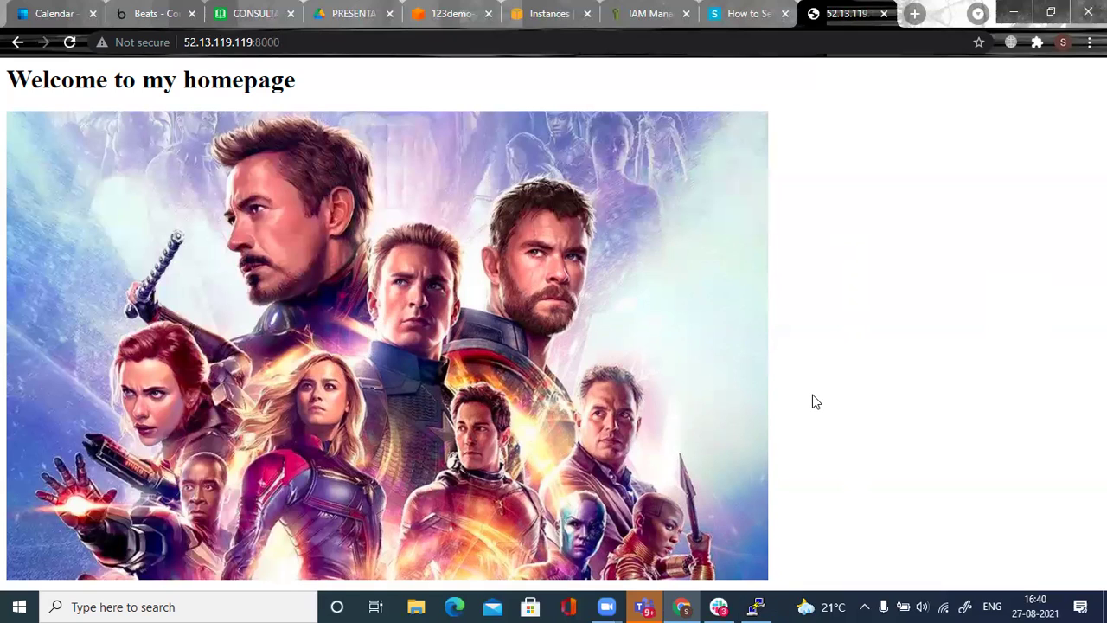
Switch Chrome to the simpleisbetterthancomplex 'How to Setup Amazon S3 in a Django Project' tutorial.
mouse_move(757, 605)
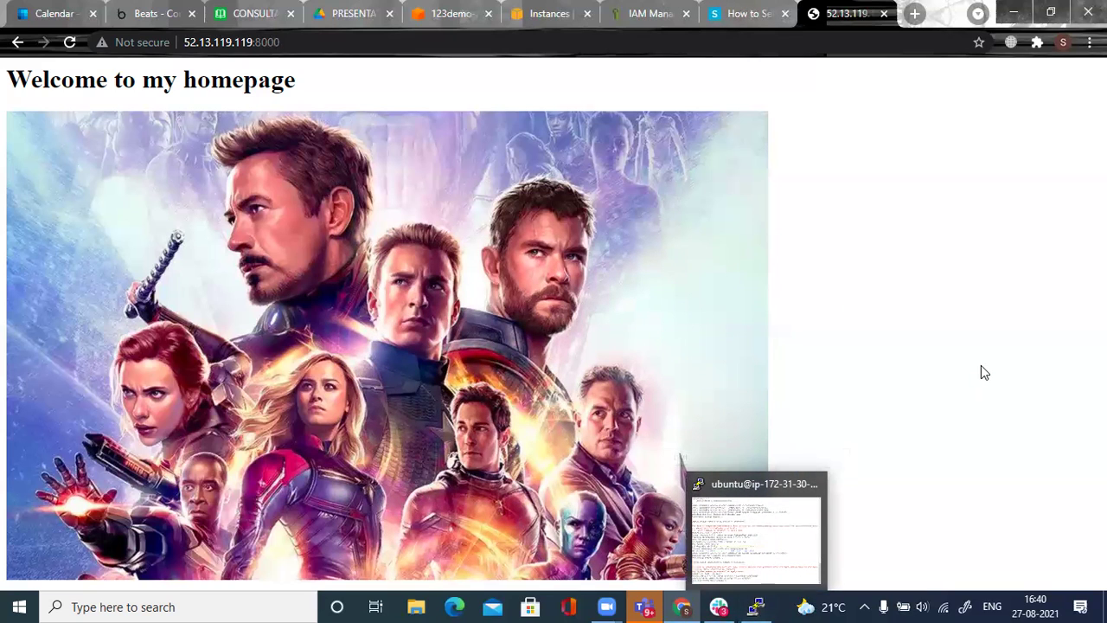
left_click(774, 27)
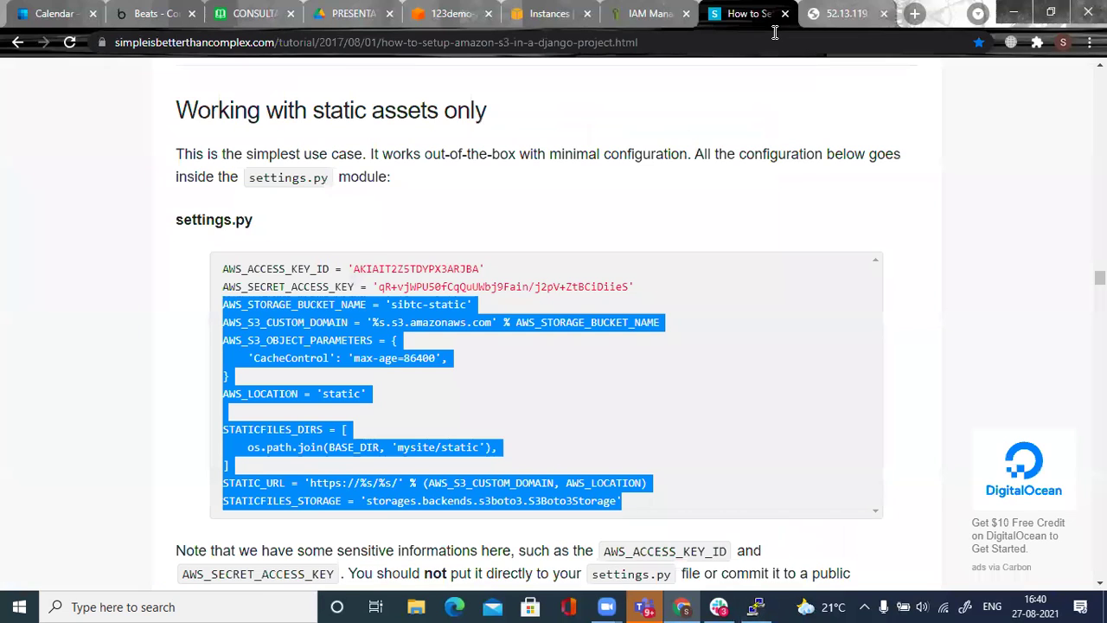
left_click(560, 382)
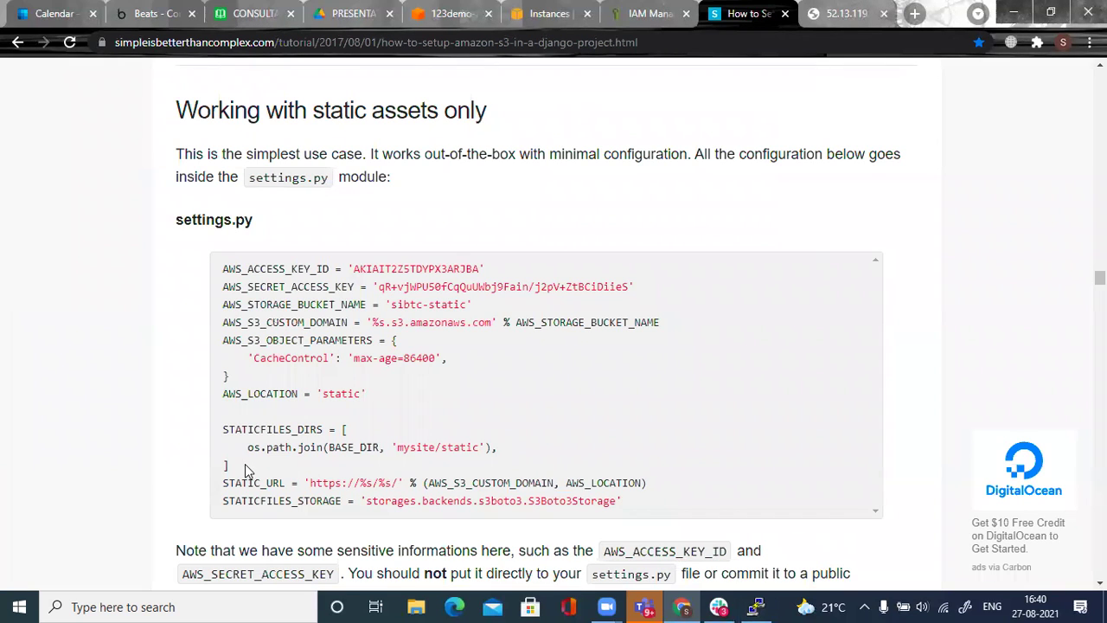
left_click_drag(240, 463, 219, 430)
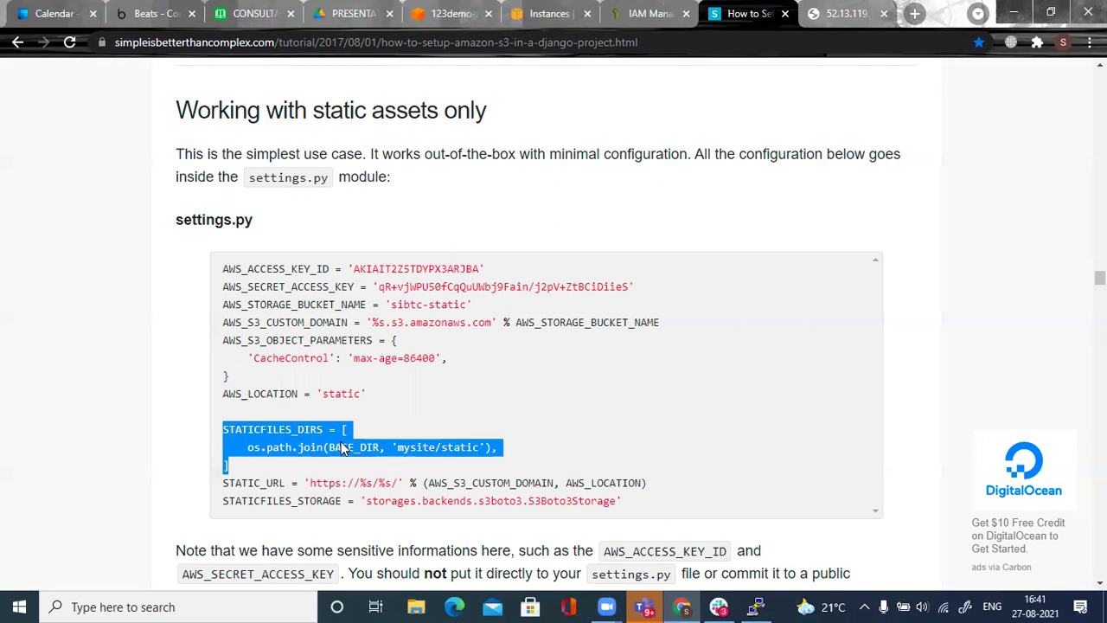
left_click(584, 419)
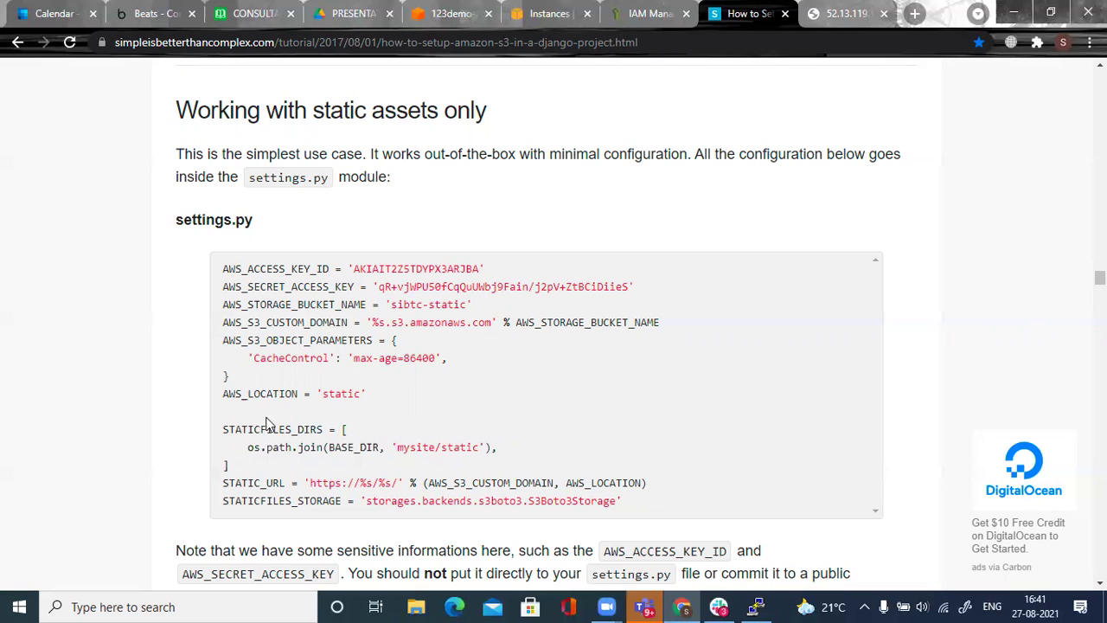
left_click_drag(229, 467, 218, 437)
left_click(712, 339)
Scroll the S3 tutorial down to the IAM 'Set user details' screenshot for programmatic access.
scroll(1099, 278, "up", 3)
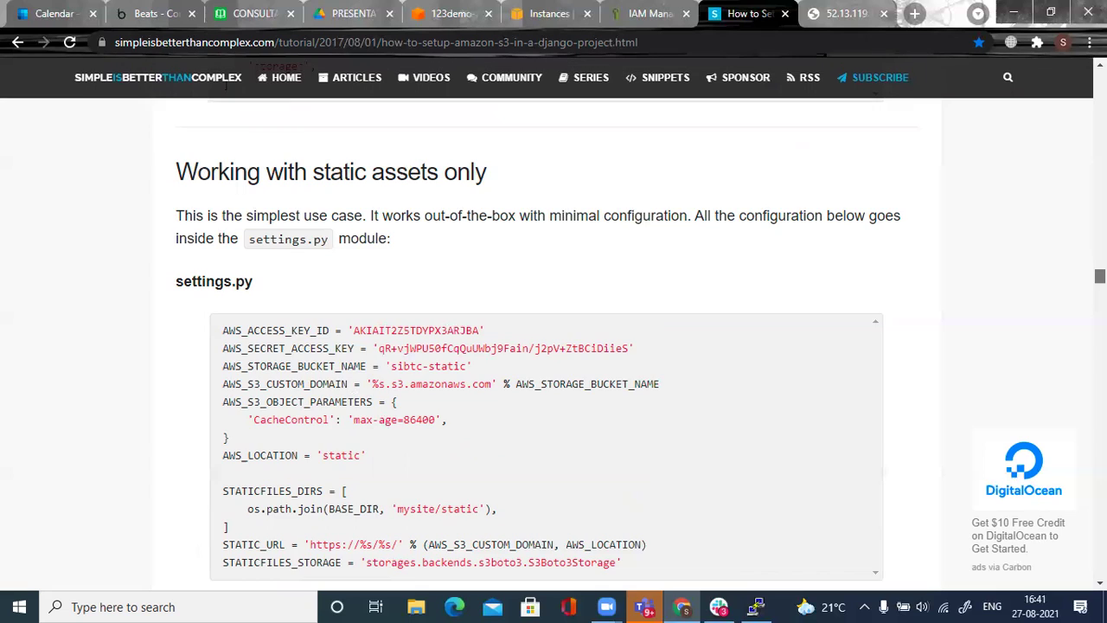
scroll(1100, 278, "up", 1)
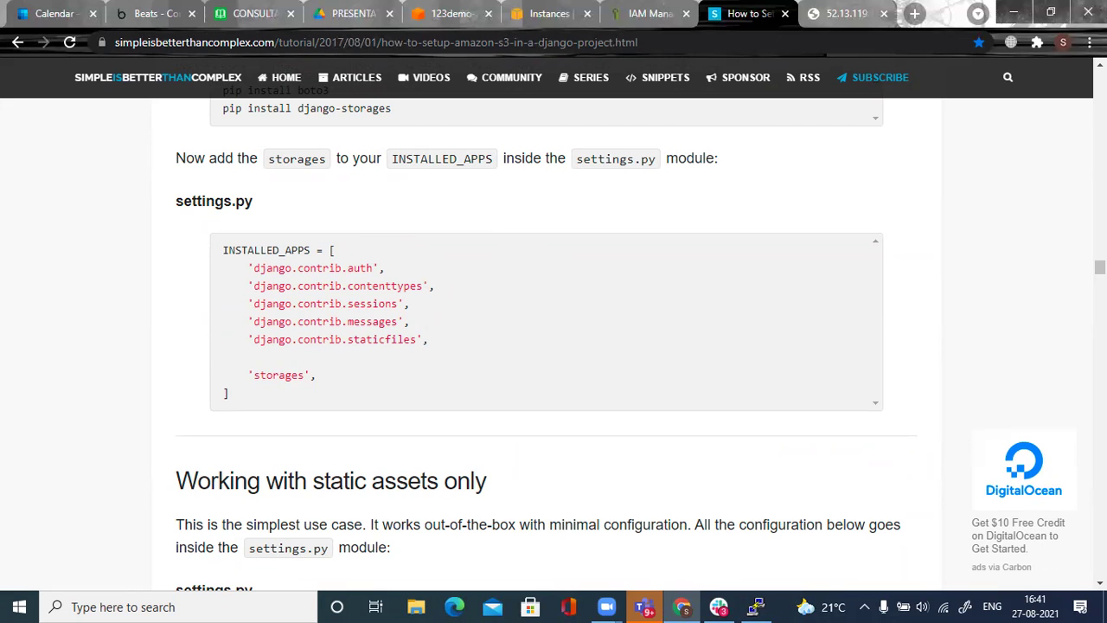
scroll(1100, 269, "up", 1)
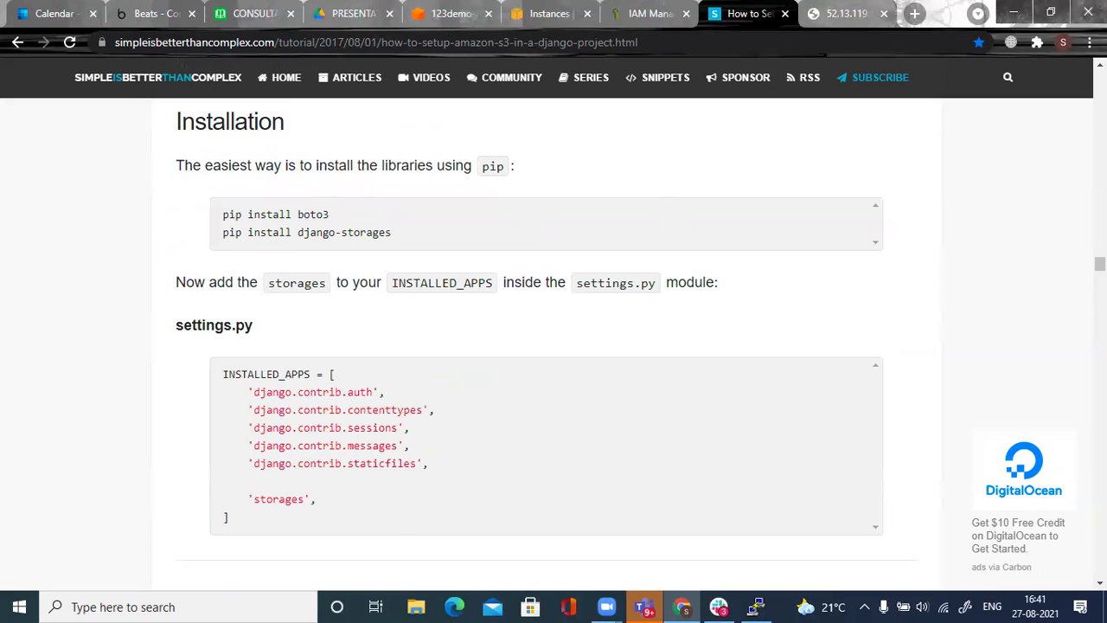
scroll(1100, 264, "down", 9)
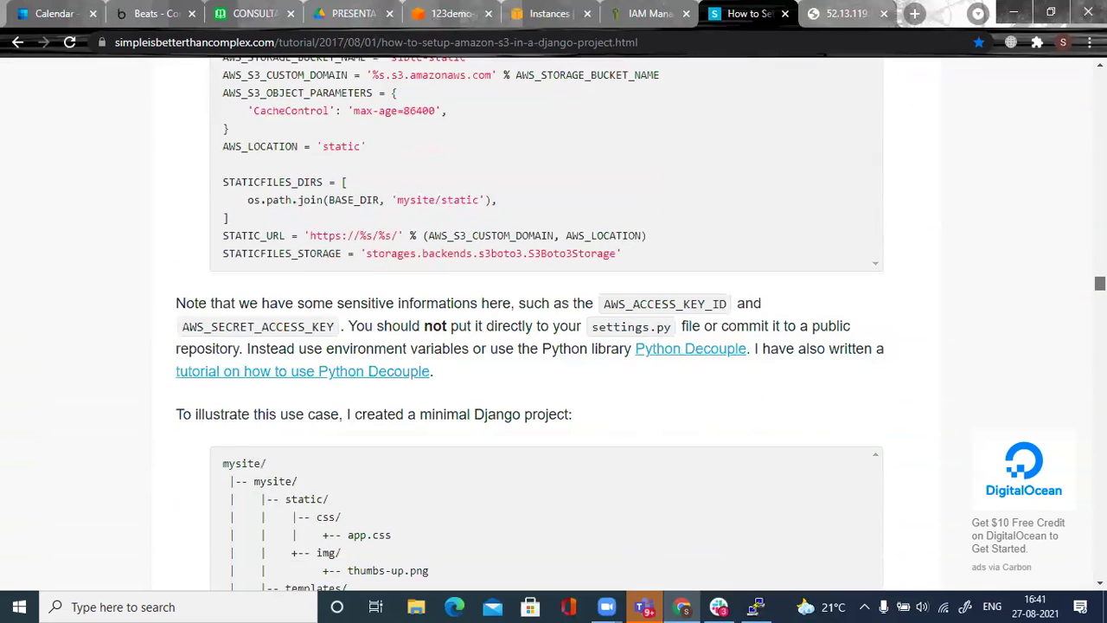
scroll(1099, 295, "down", 12)
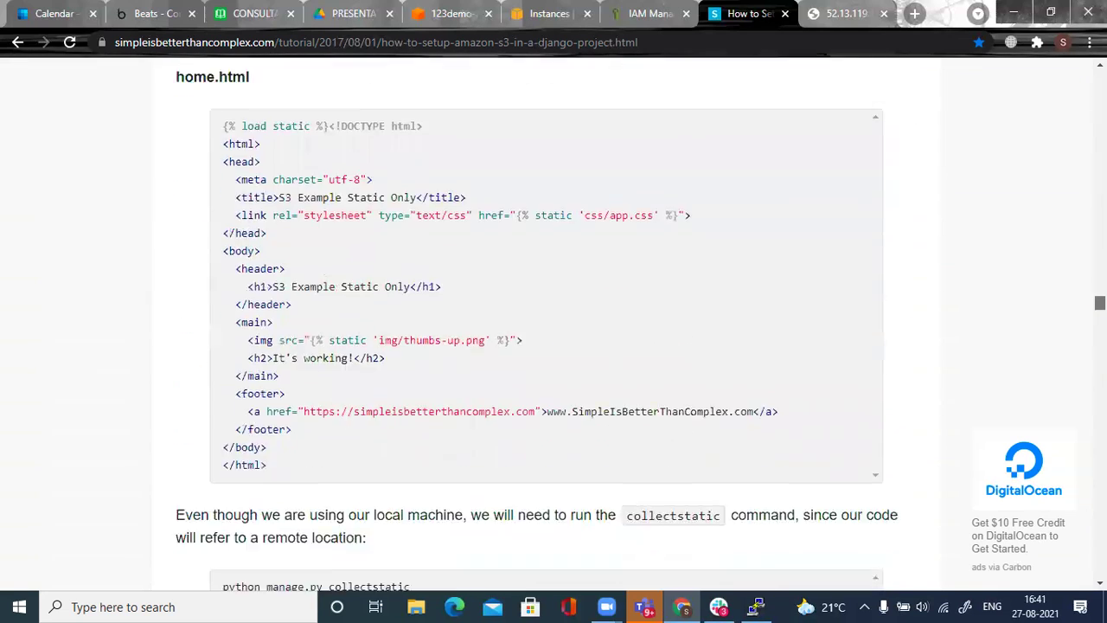
scroll(1100, 316, "down", 3)
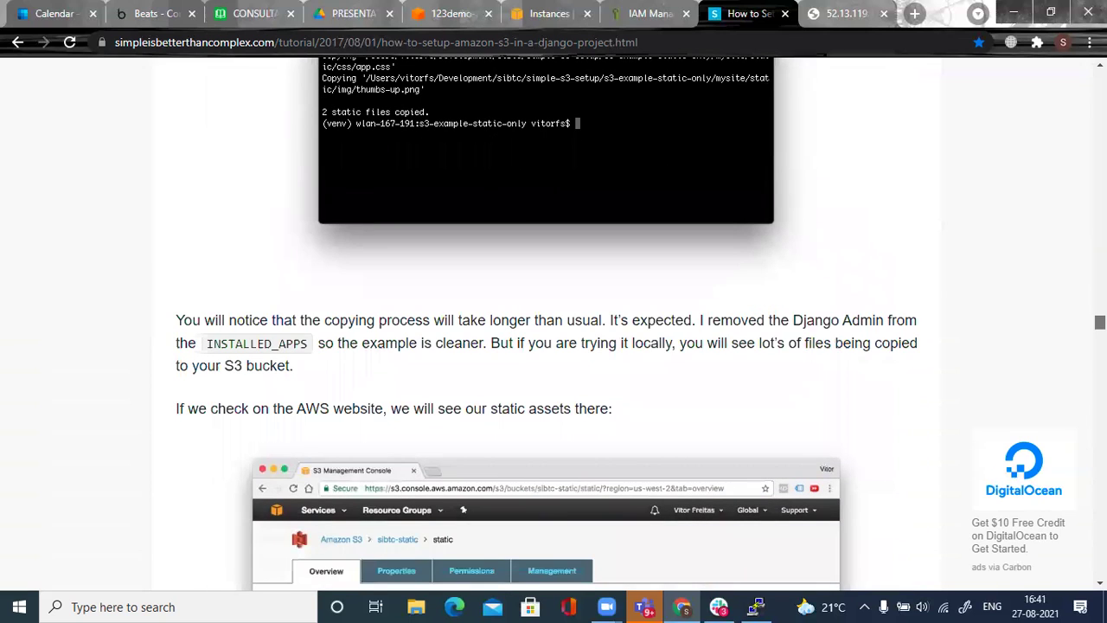
scroll(554, 321, "down", 12)
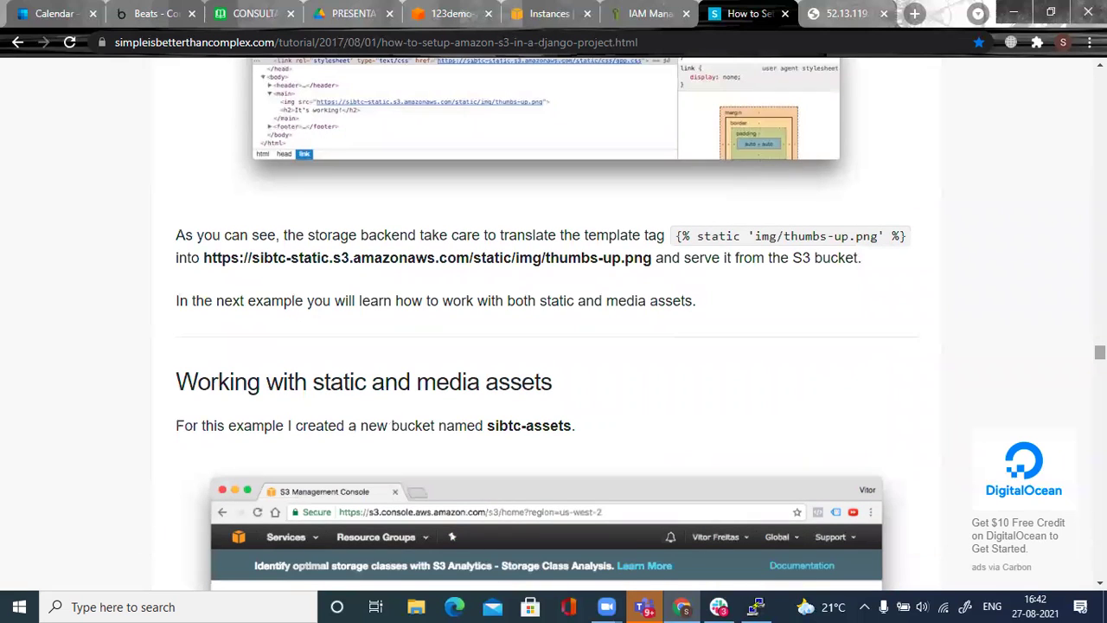
scroll(540, 320, "down", 7)
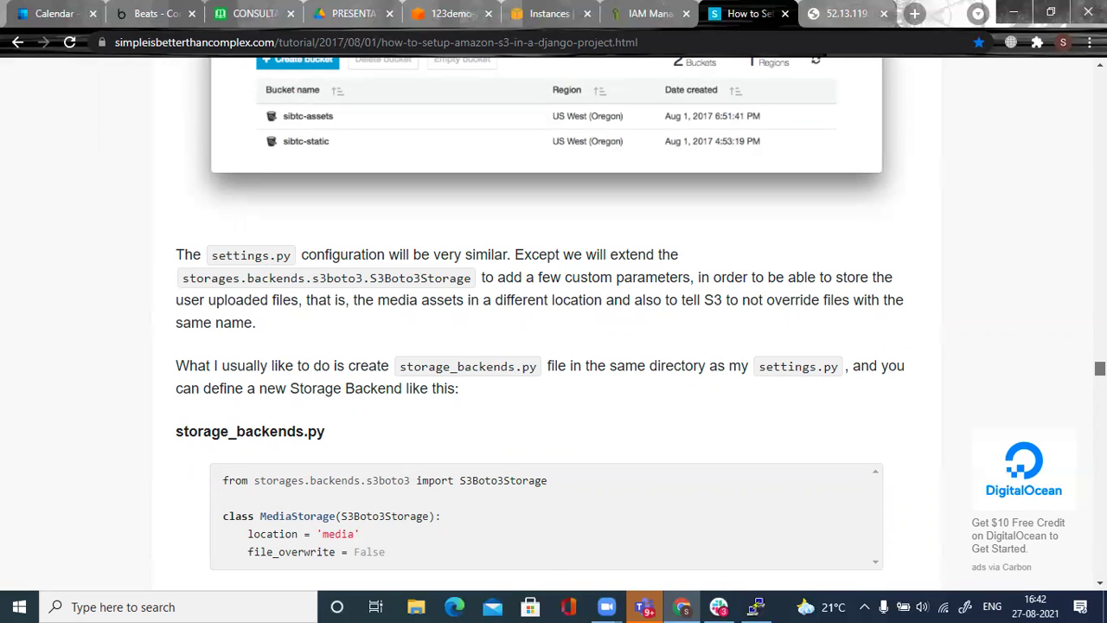
scroll(540, 318, "down", 2)
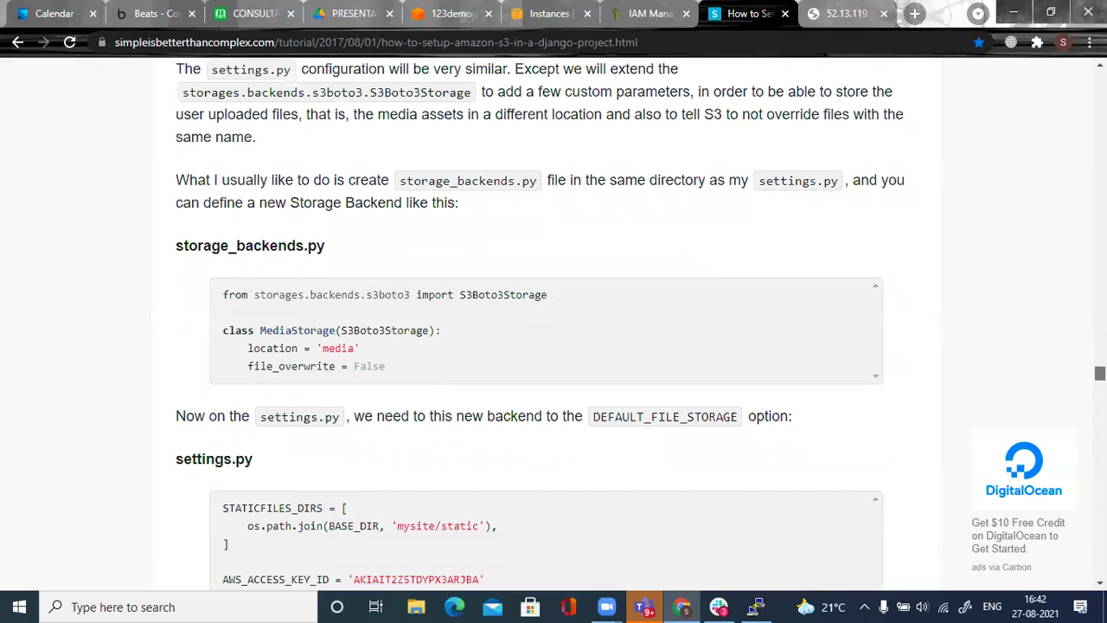
scroll(529, 323, "down", 7)
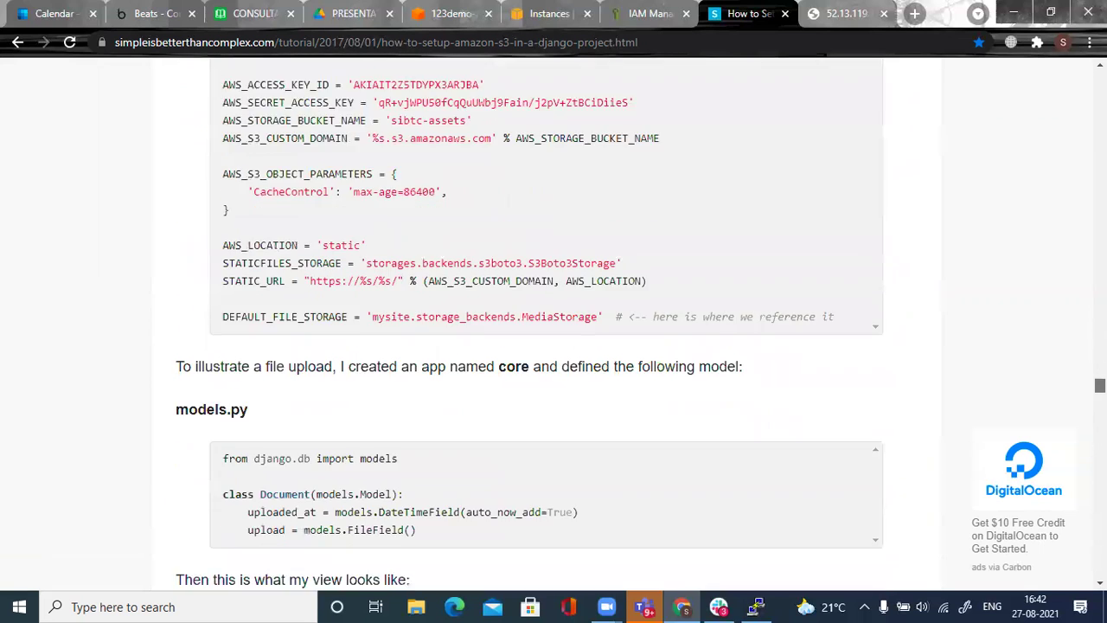
scroll(529, 323, "down", 7)
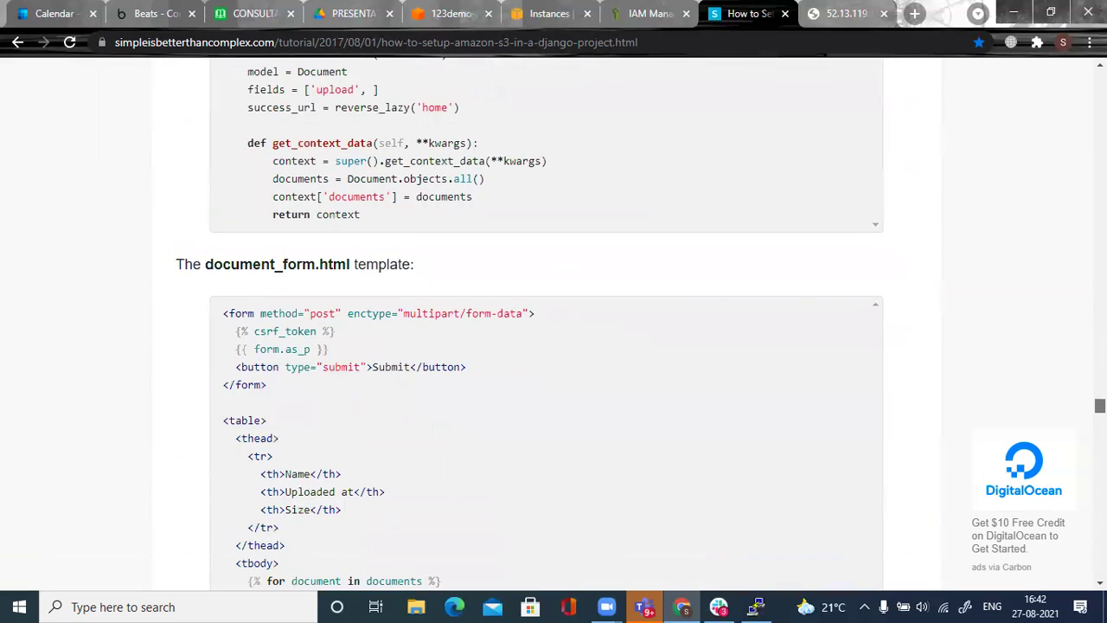
scroll(881, 69, "up", 15)
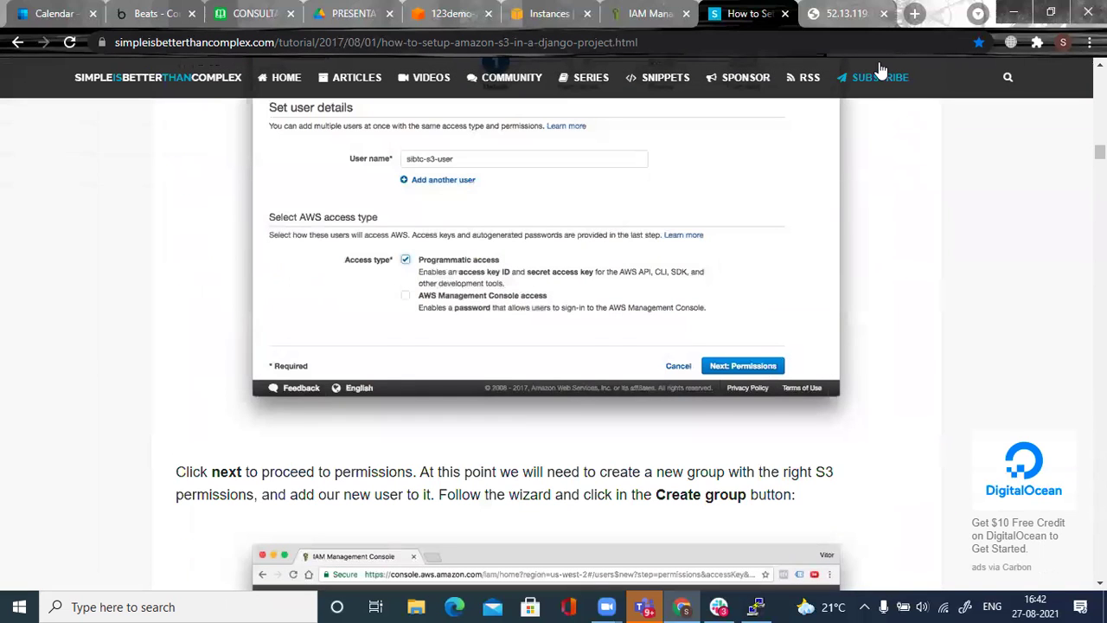